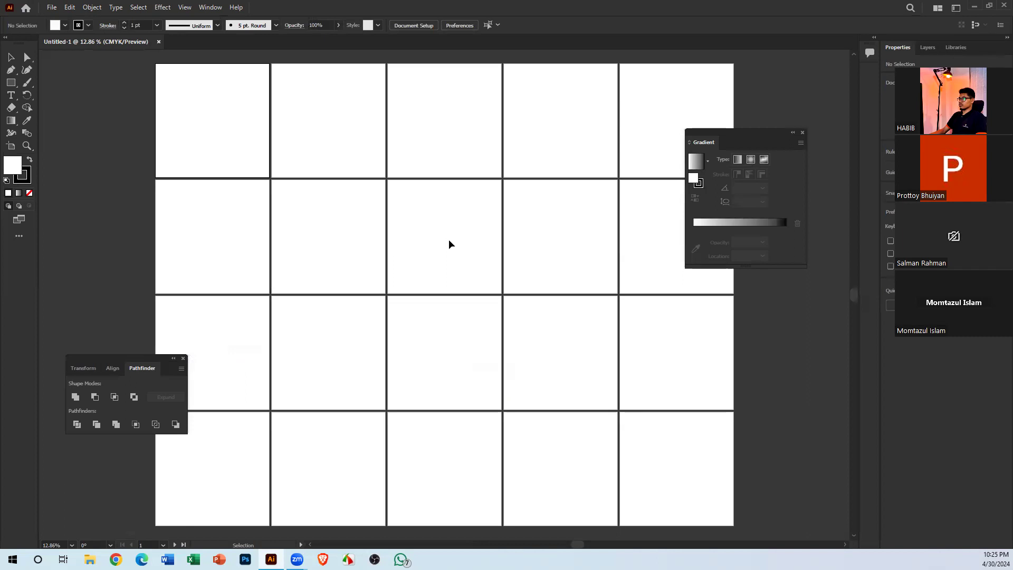
Create a new 15 x 15 in CMYK document with 1 artboard
key(a)
key(ctrl+n)
click(689, 151)
text(1)
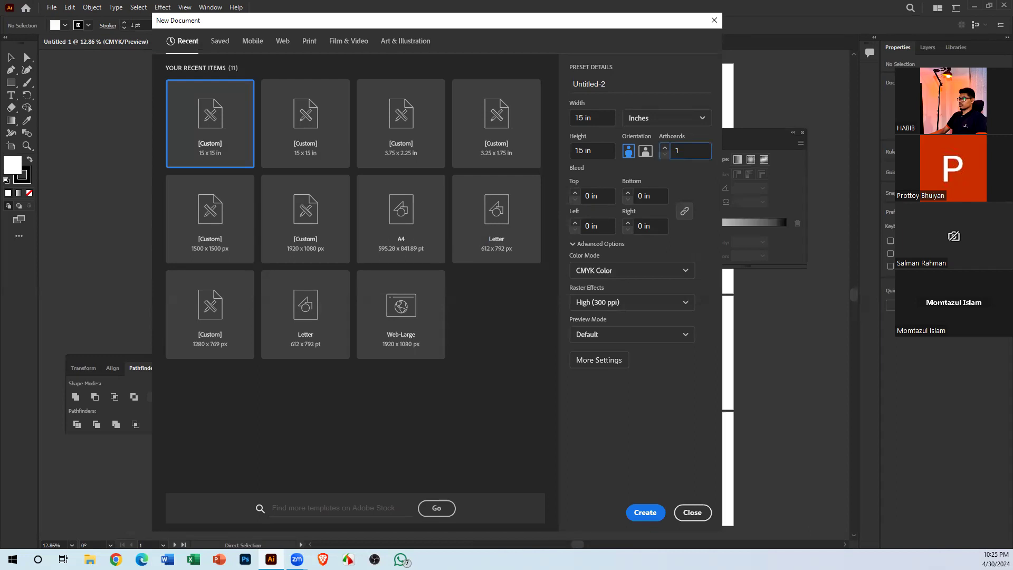
key(Return)
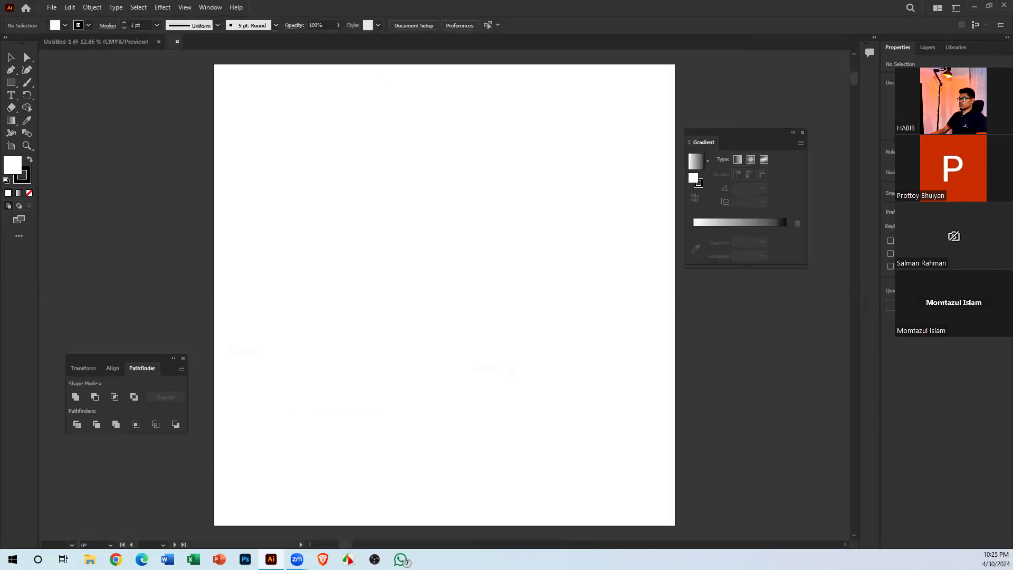
Close the Untitled-1 document with its grid of artboards, and move the Gradient panel higher, clear of the new artboard
click(133, 41)
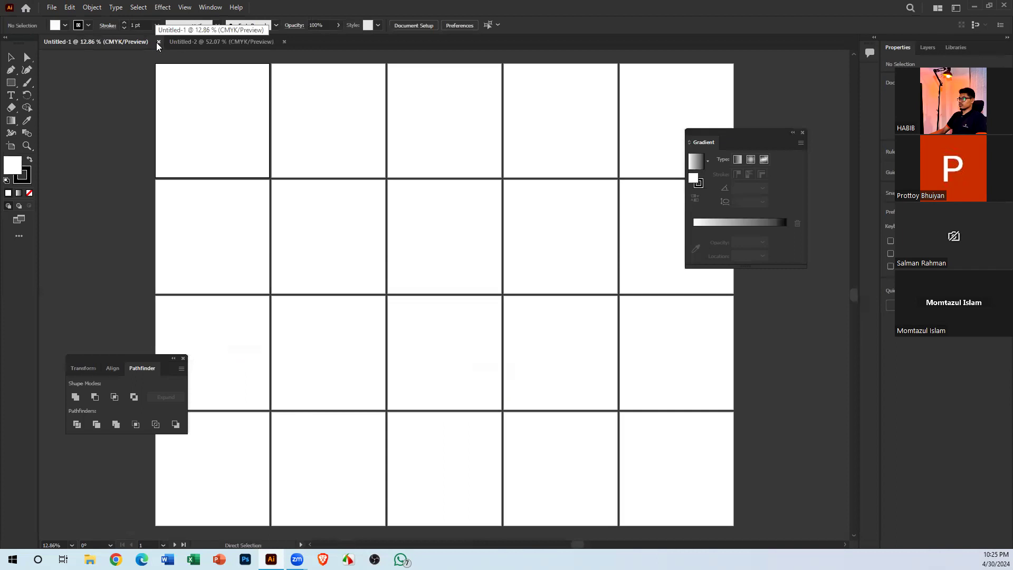
click(158, 42)
key(space)
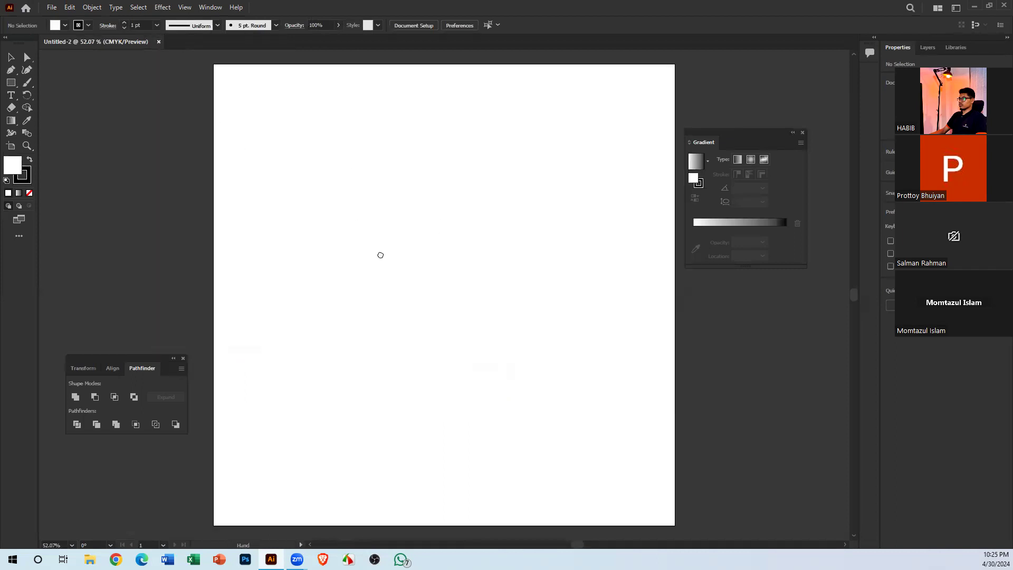
drag(380, 254, 361, 243)
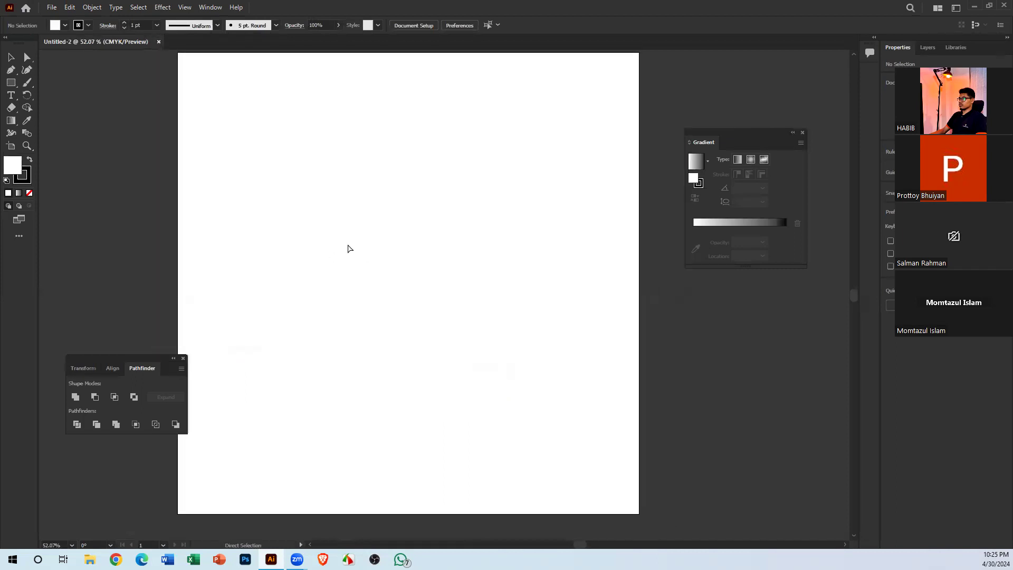
key(ctrl+minus)
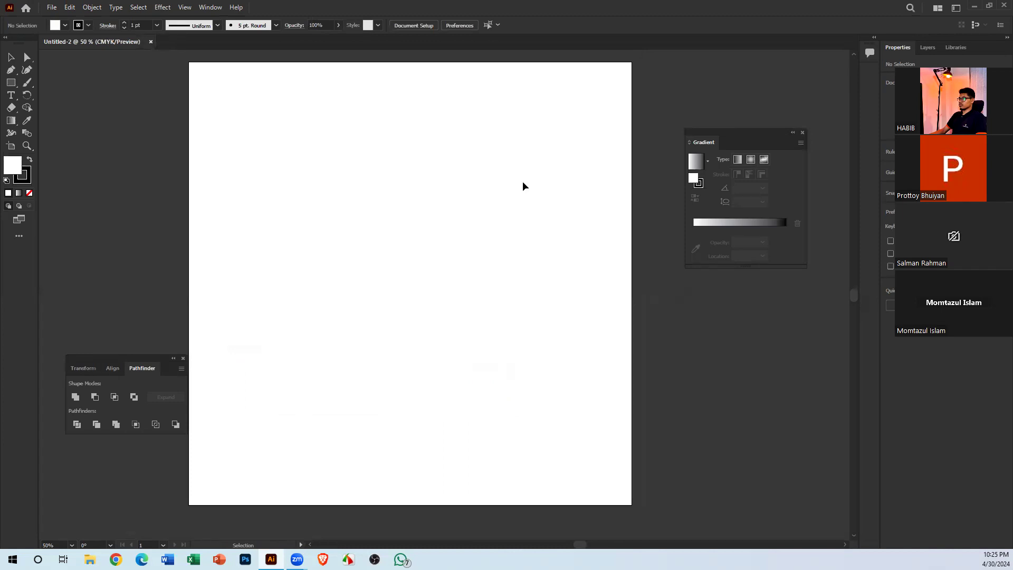
drag(746, 131, 773, 68)
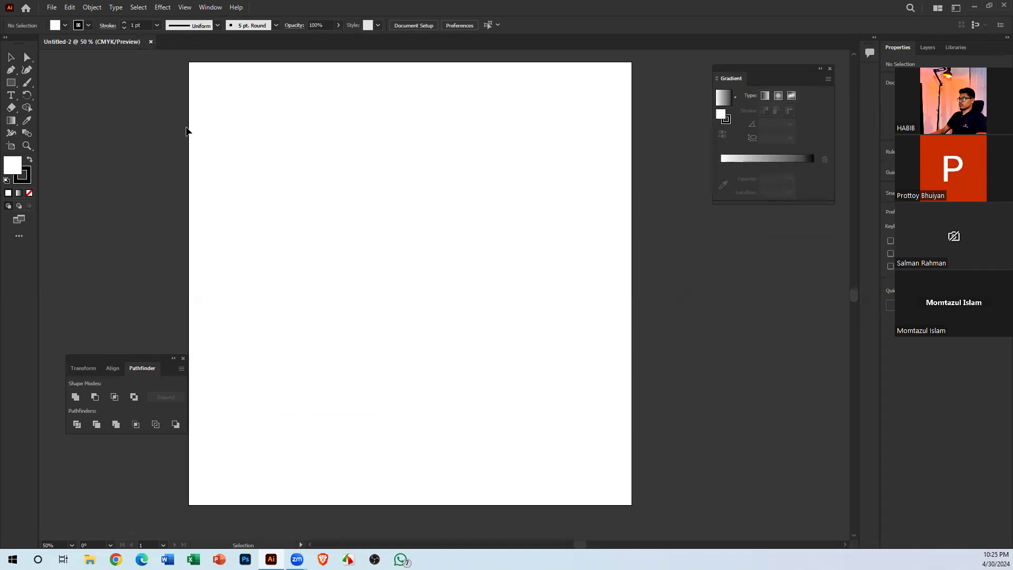
key(b)
drag(325, 360, 348, 359)
key(ctrl+z)
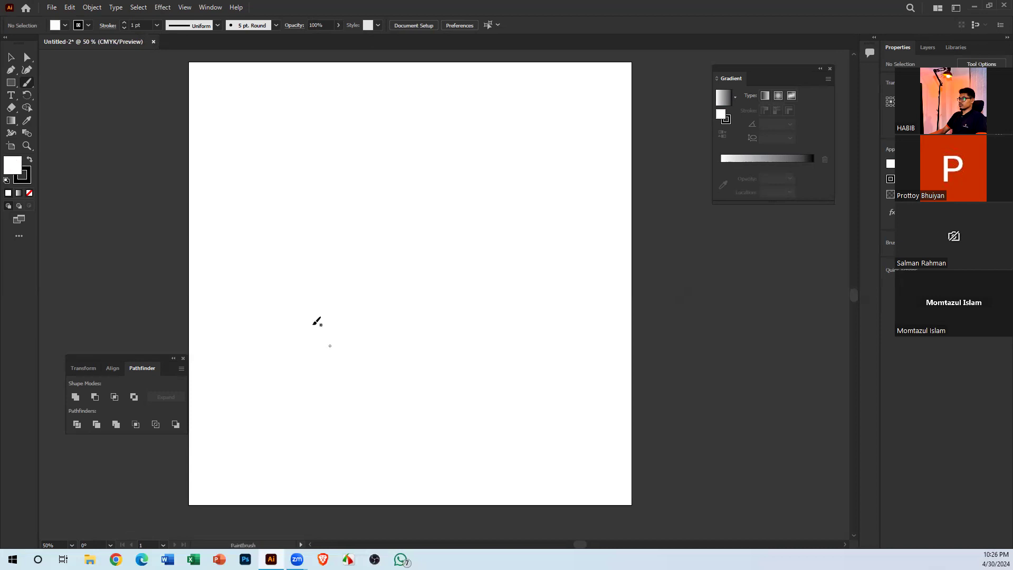
click(11, 57)
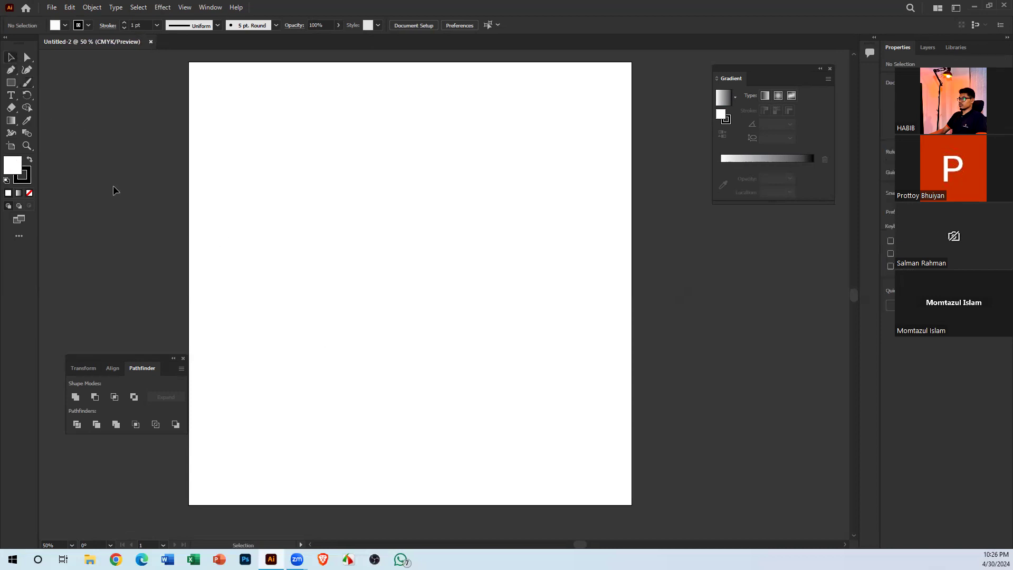
drag(347, 368, 377, 370)
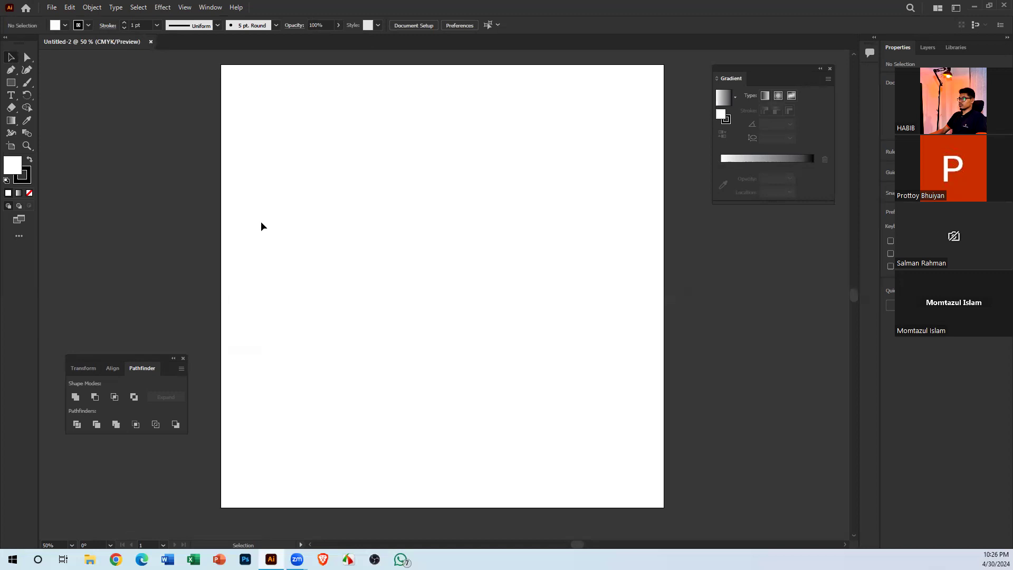
Cycle repeatedly through Full Screen Mode with Menu Bar and Full Screen Mode, ending in Normal Screen Mode
key(f)
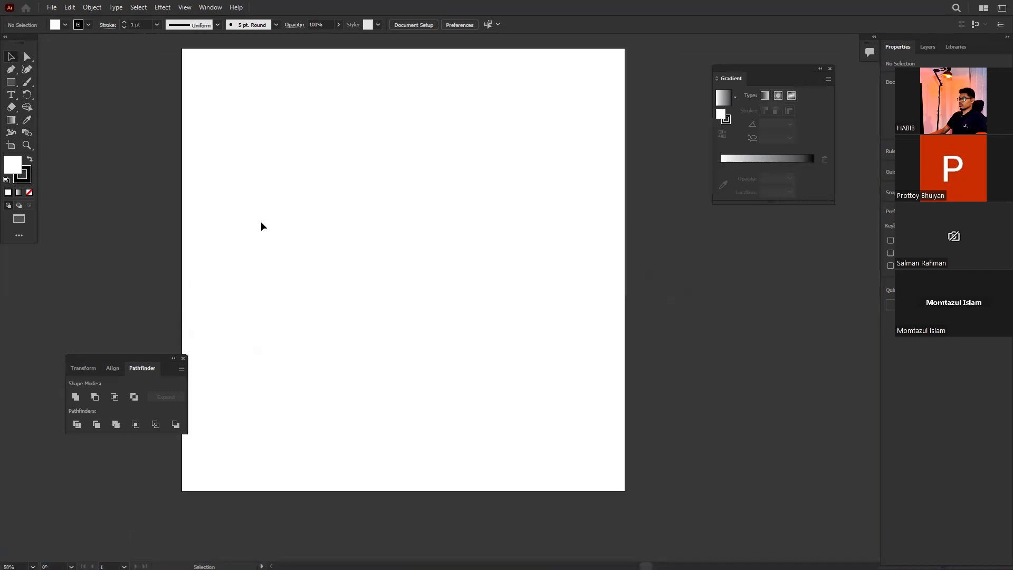
key(f)
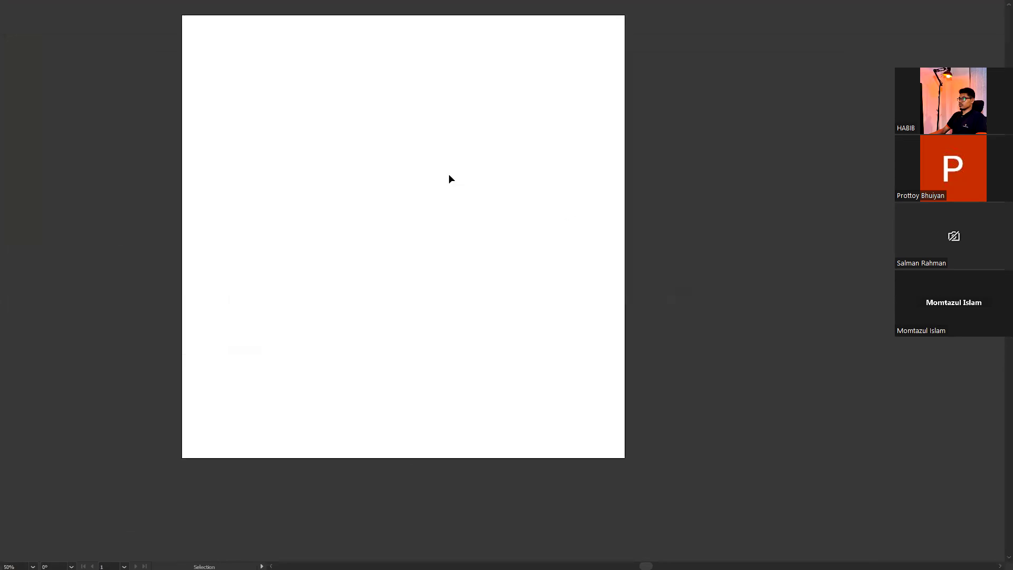
key(space)
drag(444, 183, 456, 243)
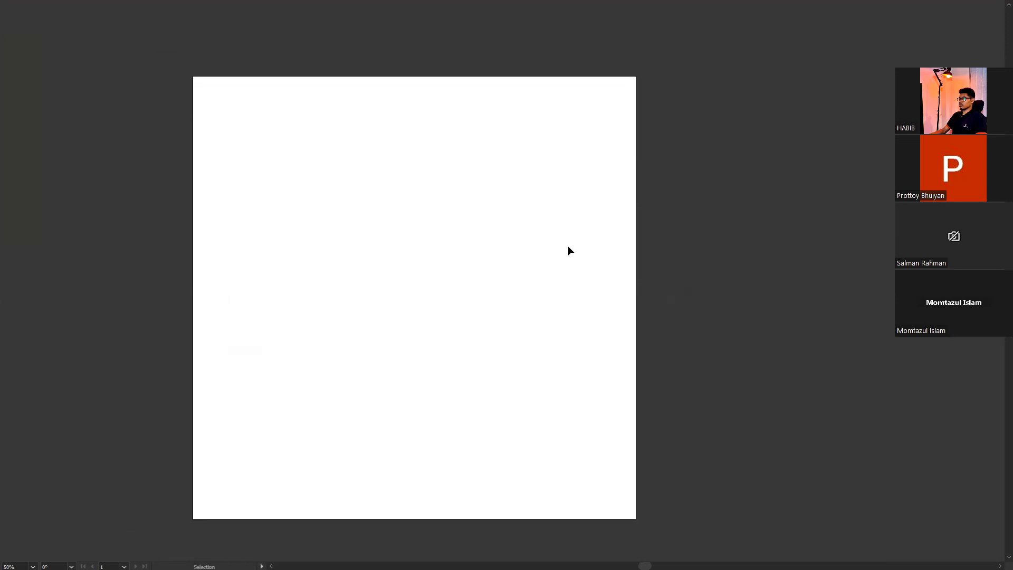
key(f)
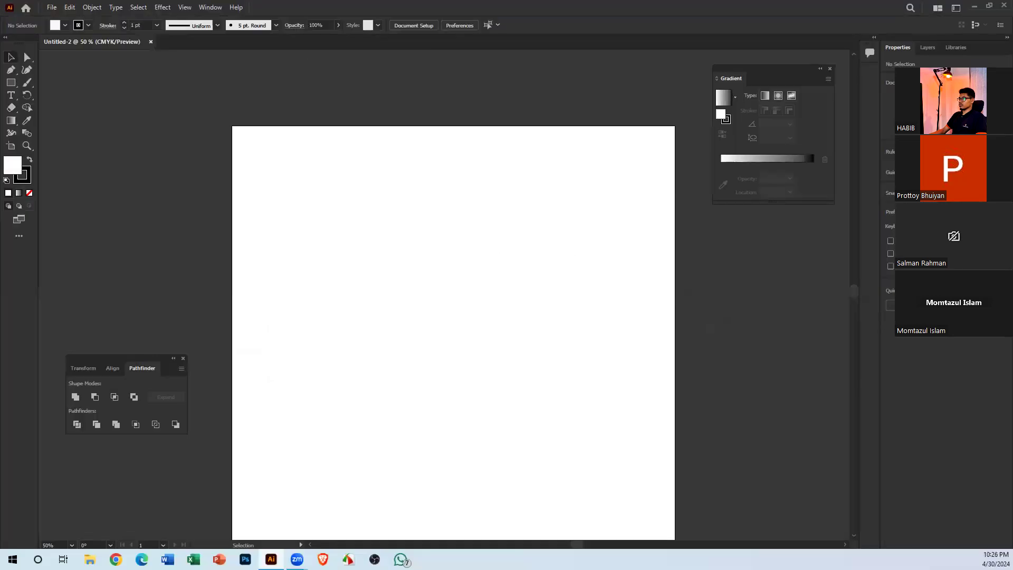
key(f)
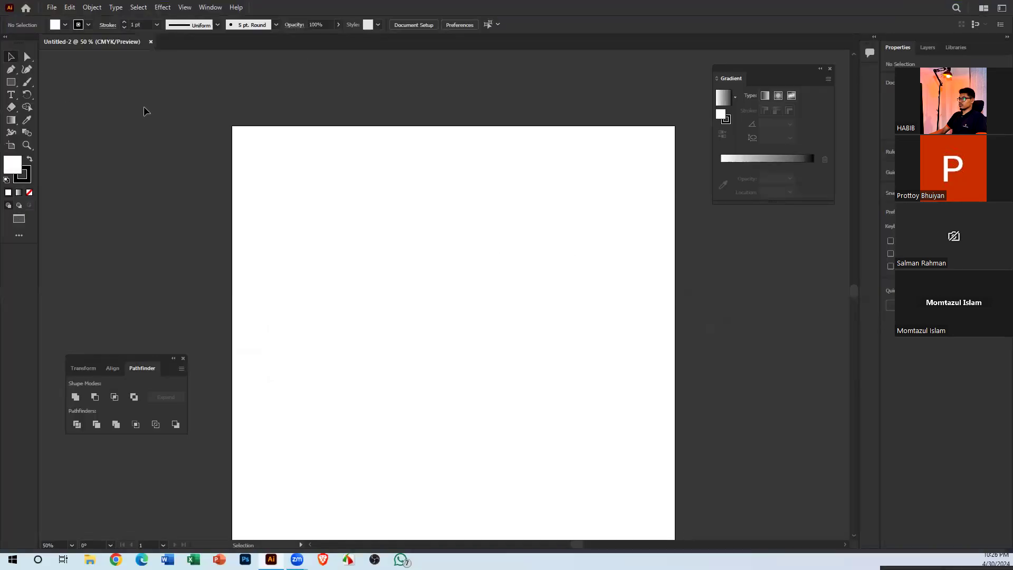
key(f)
key(f)
key(f)
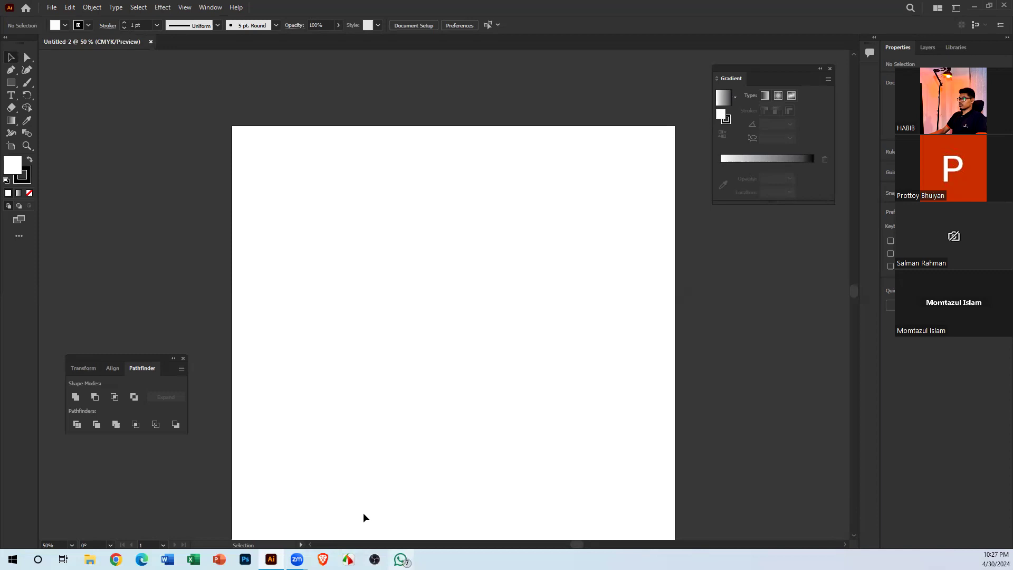
key(f)
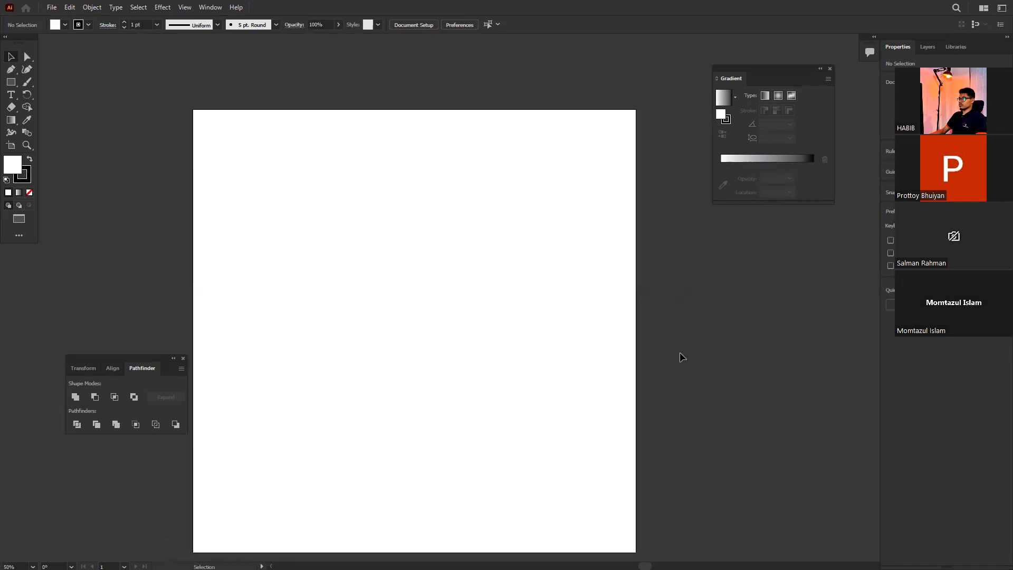
key(f)
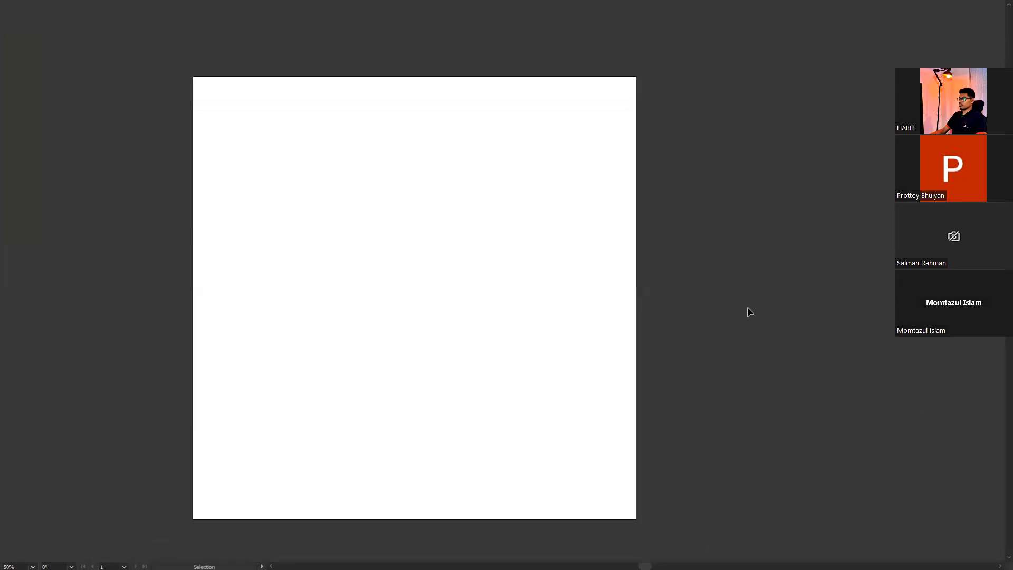
key(f)
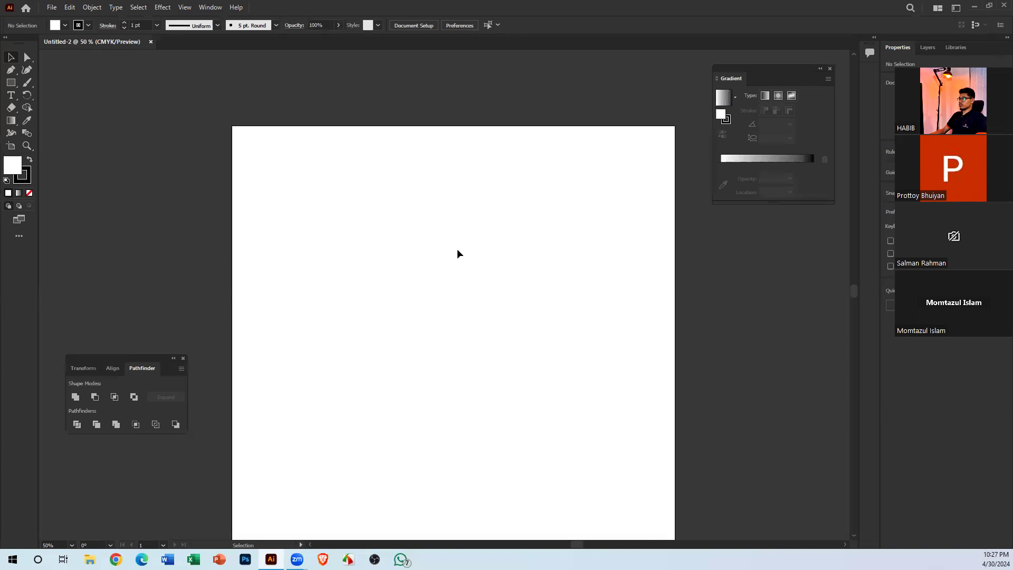
Hide and restore all panels and the toolbar several times, also toggling the panels without the toolbar
key(Tab)
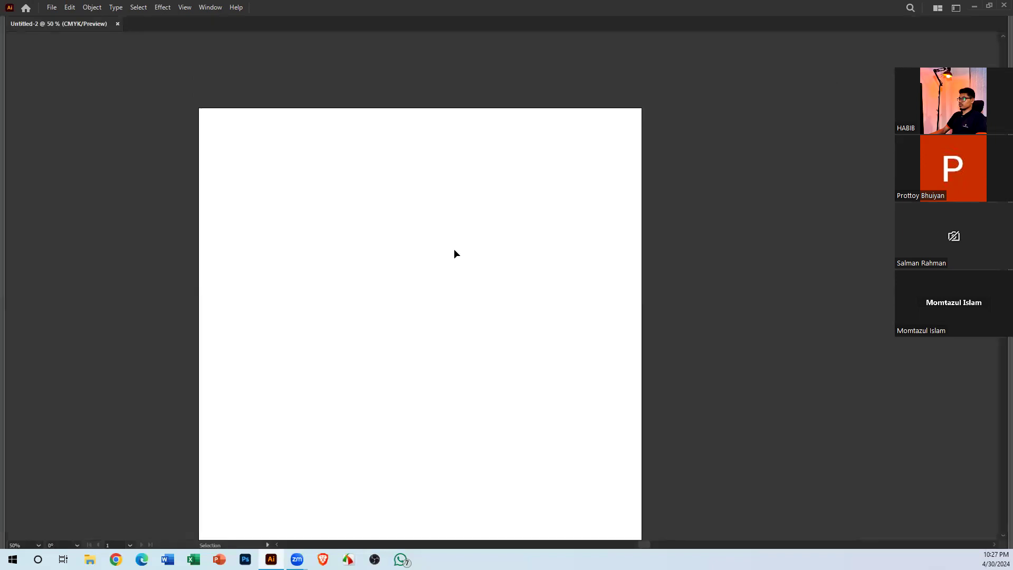
key(Tab)
key(shift+Tab)
key(Tab)
key(Tab)
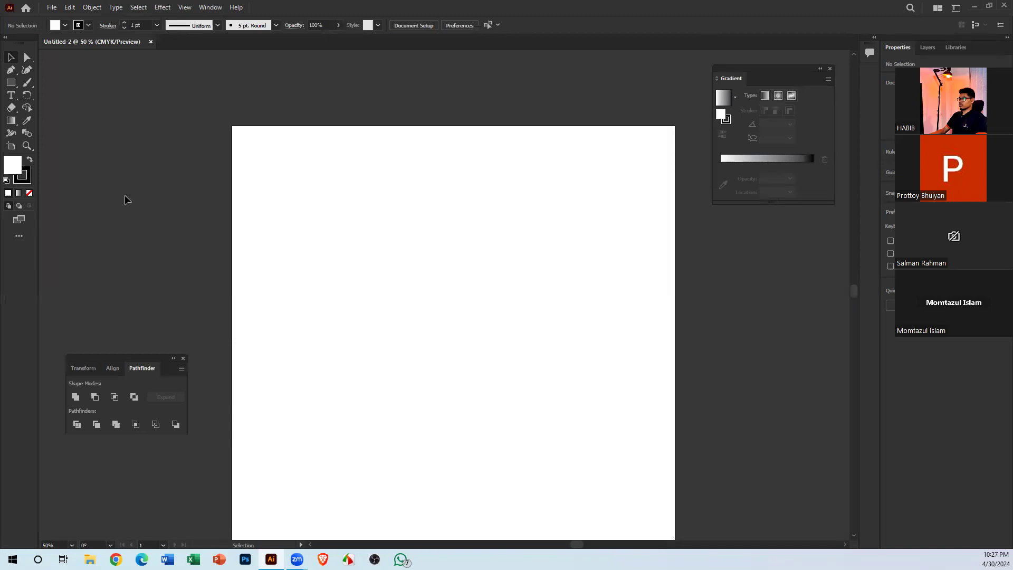
key(shift+Tab)
key(Tab)
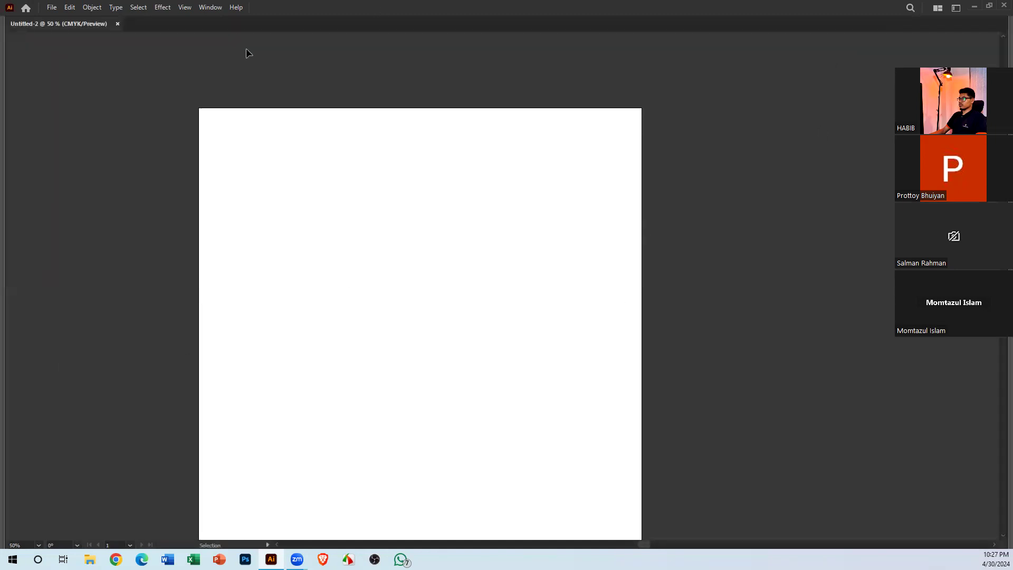
key(Tab)
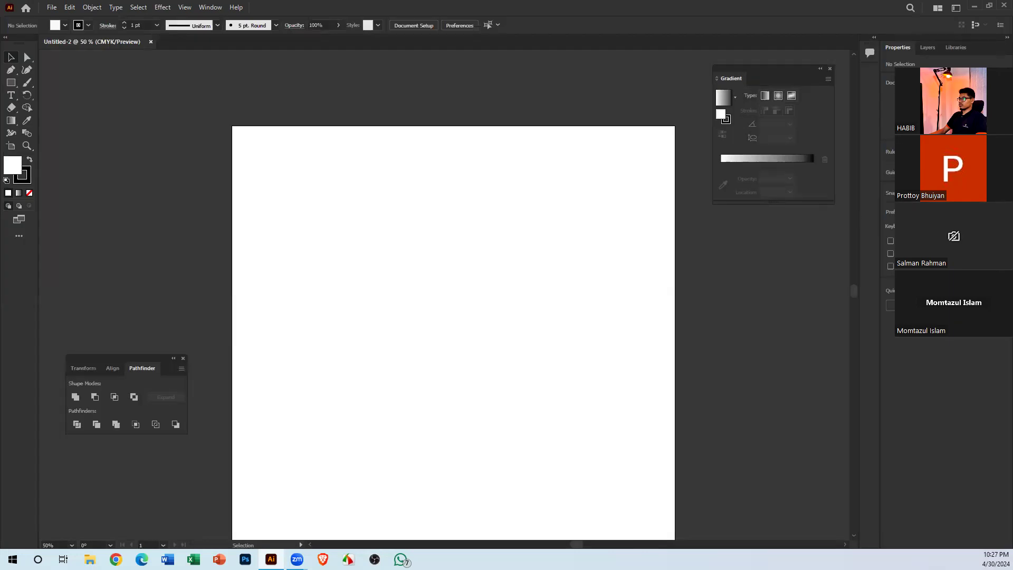
Look over the list of available screen modes, and view the artboard with all panels hidden before restoring them
click(20, 220)
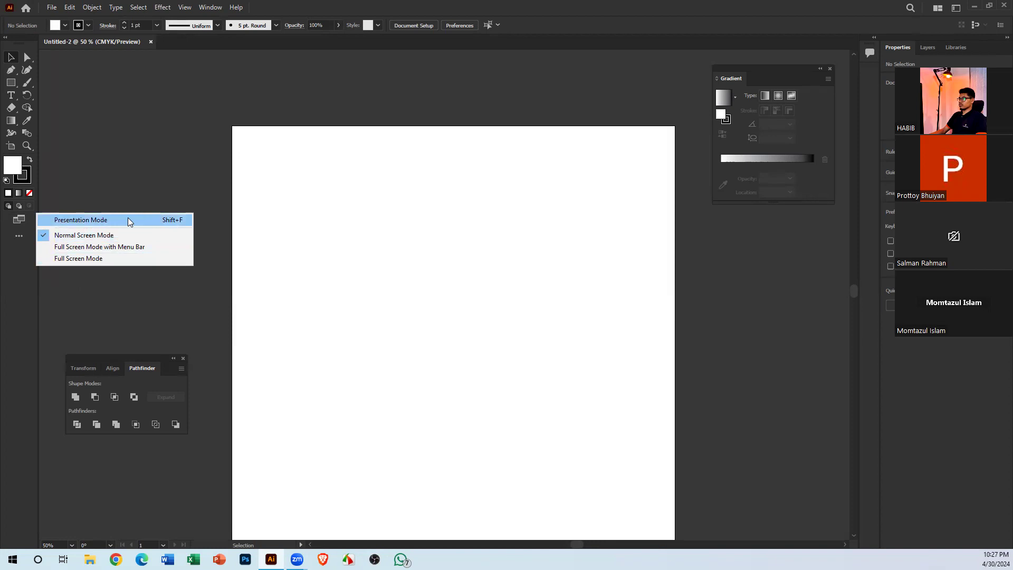
click(415, 287)
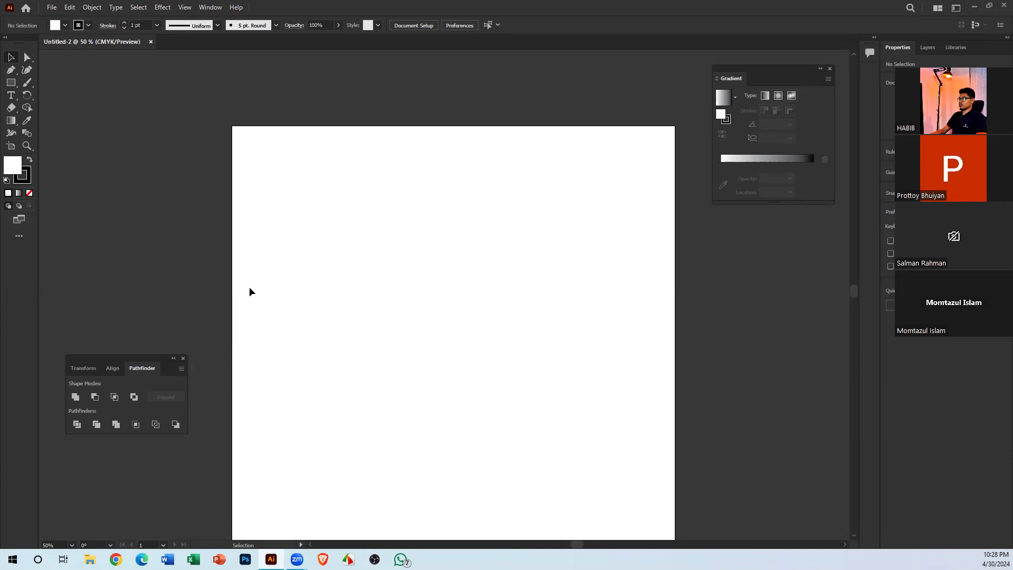
key(Tab)
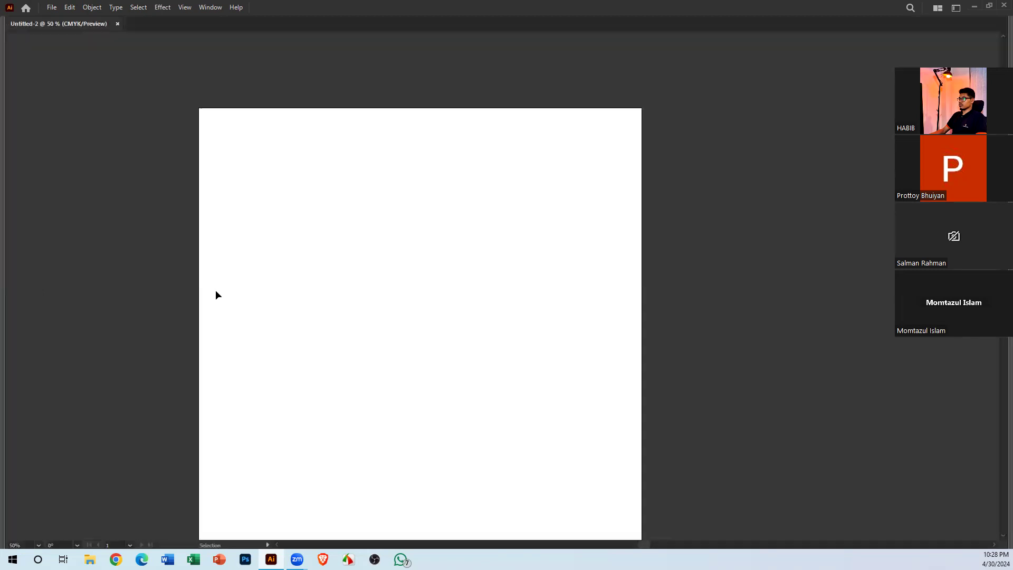
key(space)
drag(364, 379, 439, 322)
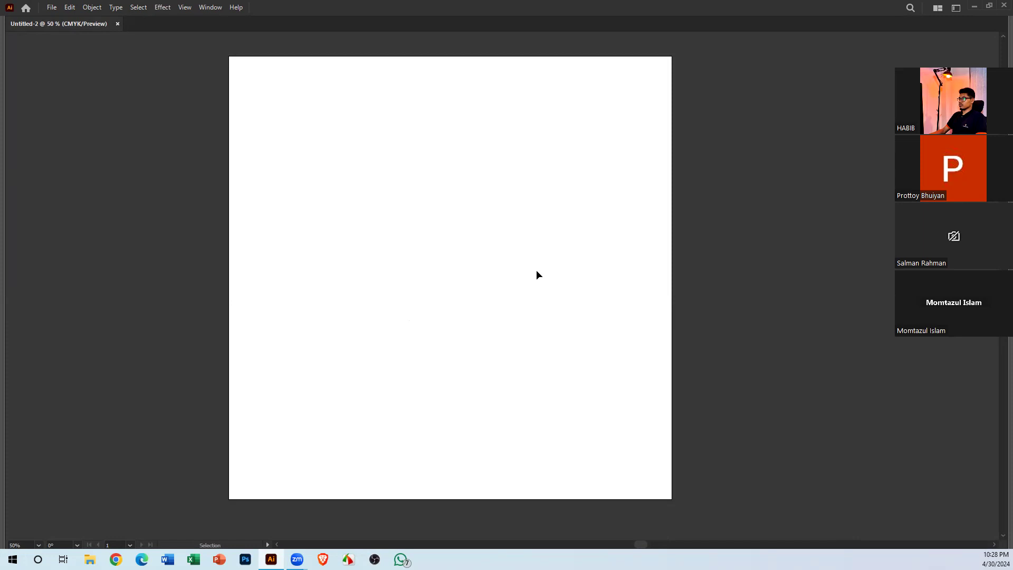
key(Tab)
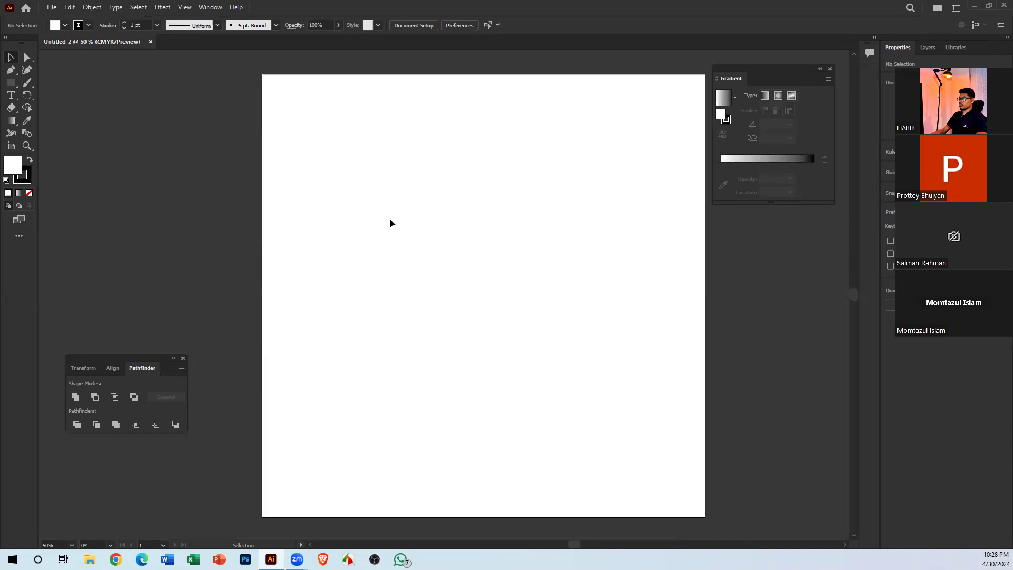
Examine the complete set of tools in the All Tools drawer, in both list view and thumbnail grid view
click(21, 236)
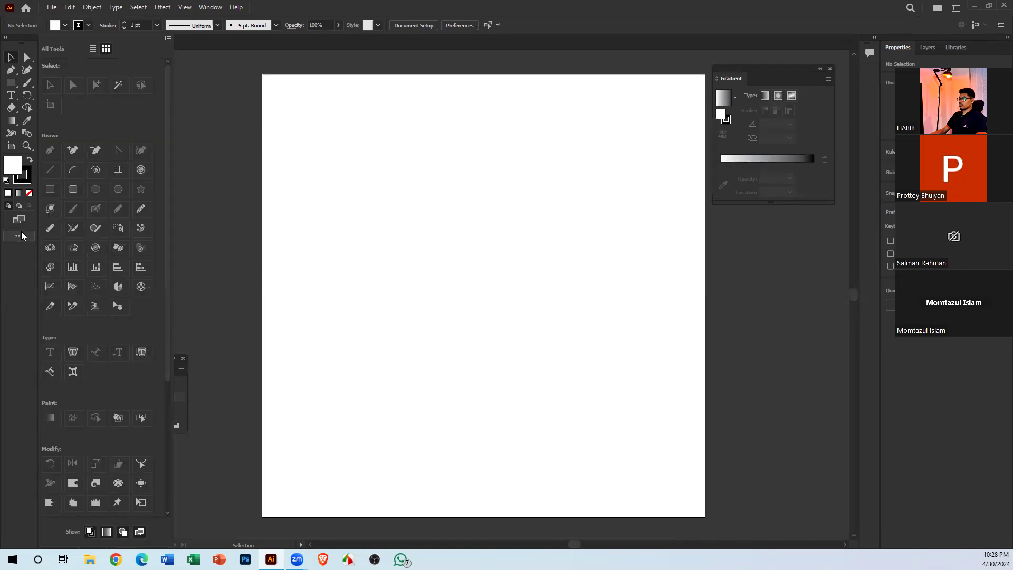
click(21, 235)
click(21, 235)
scroll(159, 297, down, 3)
scroll(145, 309, up, 3)
scroll(111, 369, down, 5)
scroll(115, 368, up, 5)
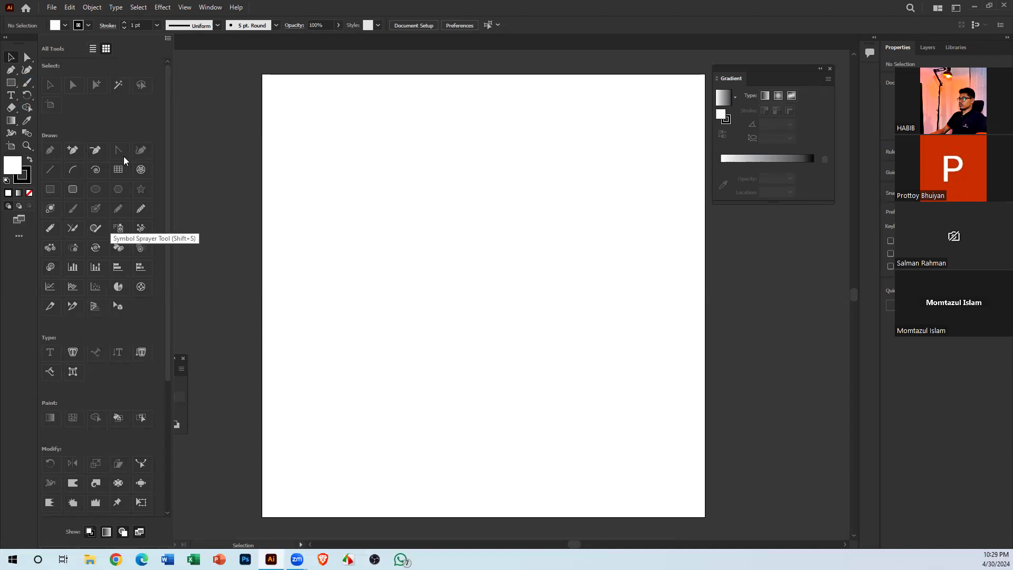
click(93, 49)
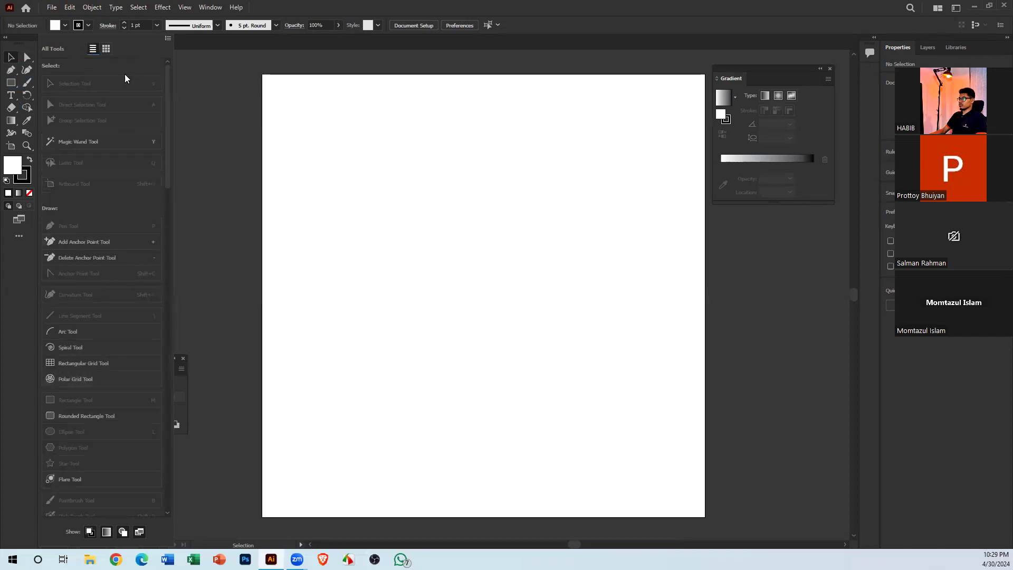
click(103, 50)
click(224, 94)
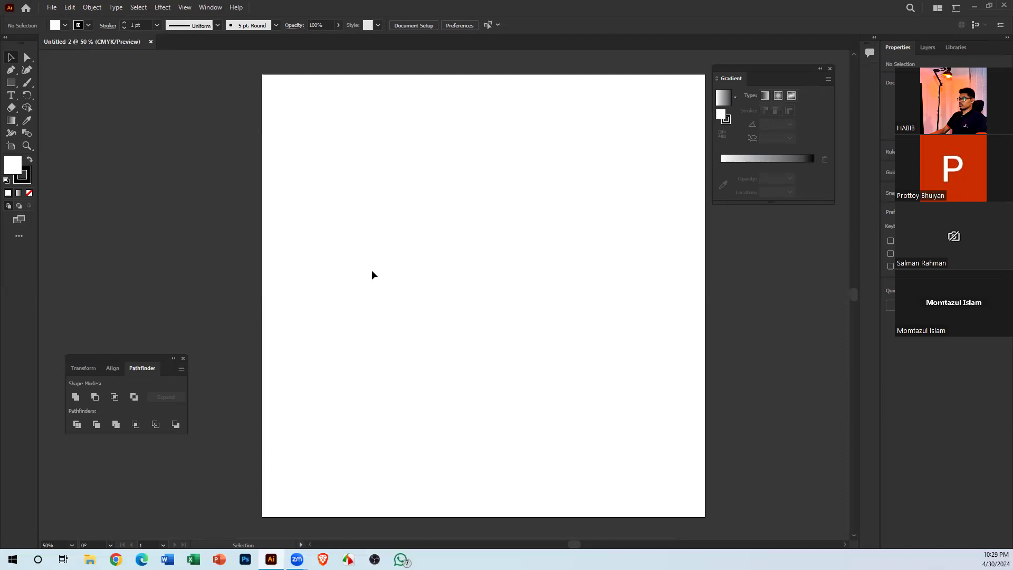
Detach the Pathfinder panel from the Transform and Align group and place it beside the artboard, below the Gradient panel
drag(445, 251, 370, 277)
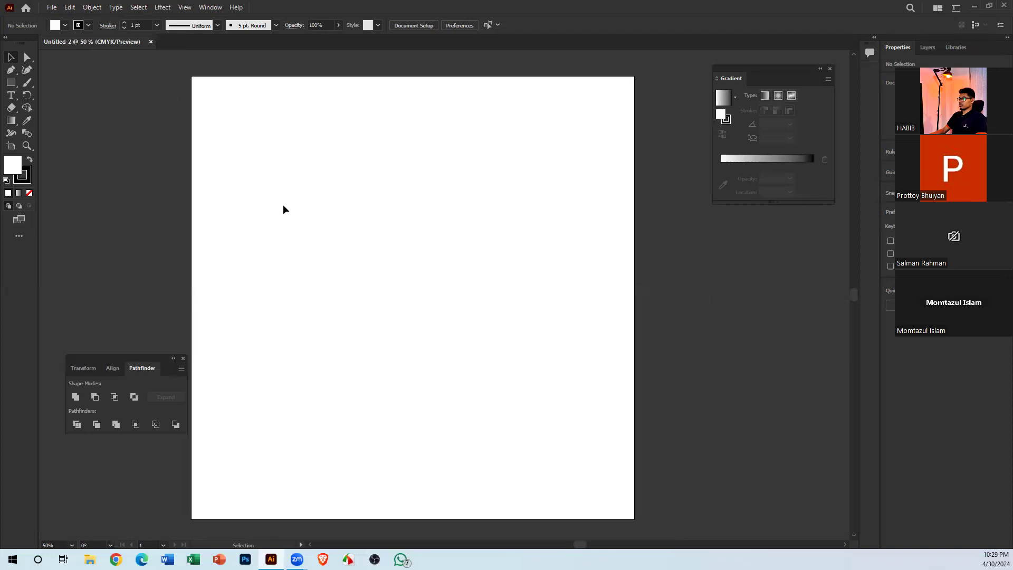
mouse_move(445, 282)
mouse_down()
mouse_move(452, 269)
mouse_move(448, 281)
mouse_up()
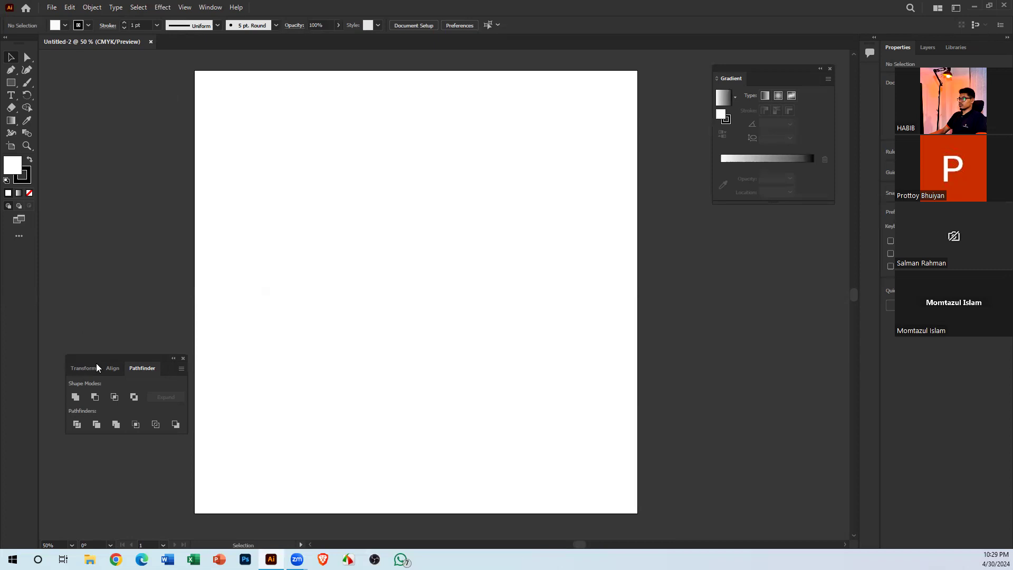
drag(136, 370, 699, 265)
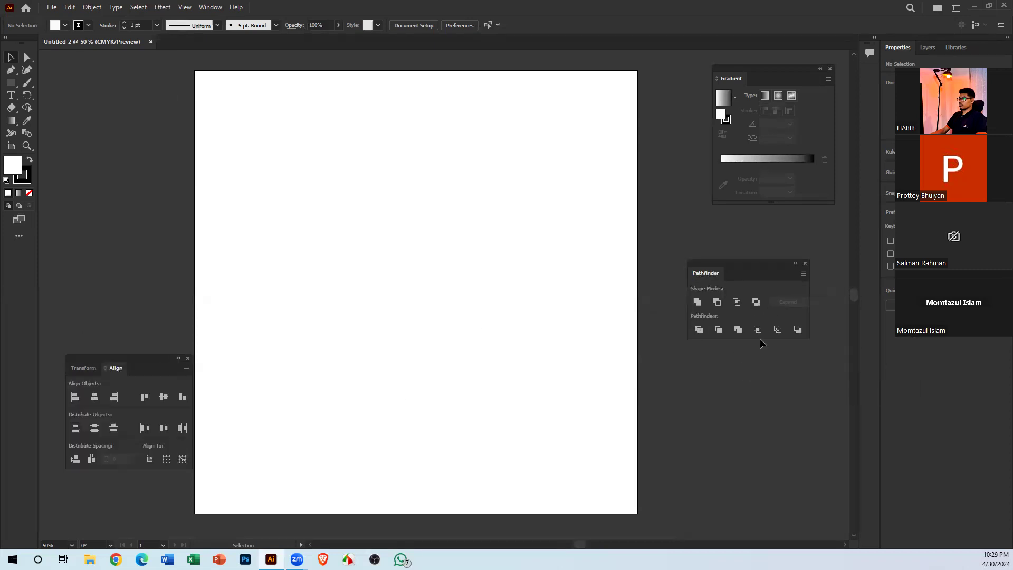
Close the Transform and Align panel group and place the Pathfinder panel just left of the artboard
click(189, 358)
click(210, 8)
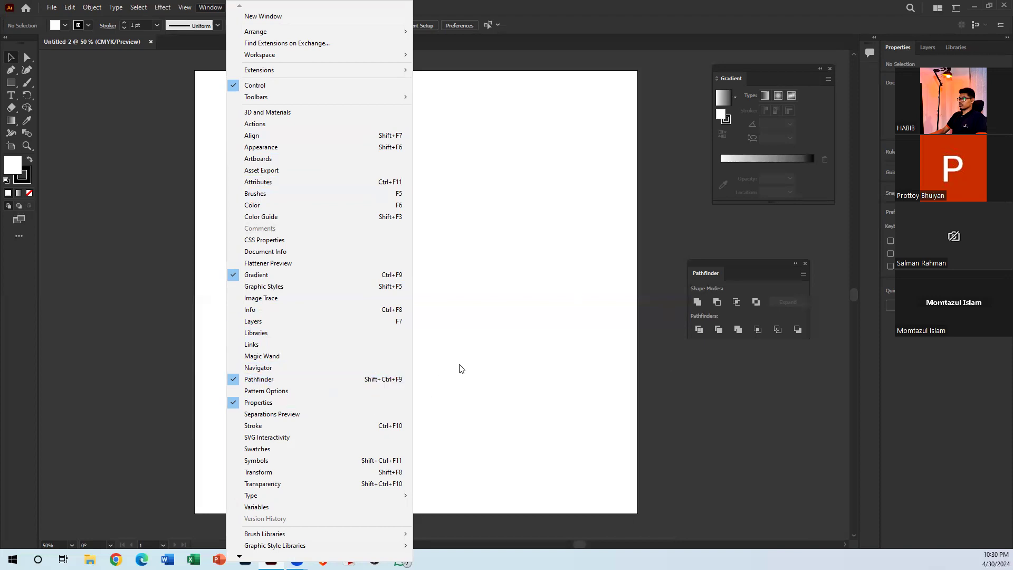
click(510, 371)
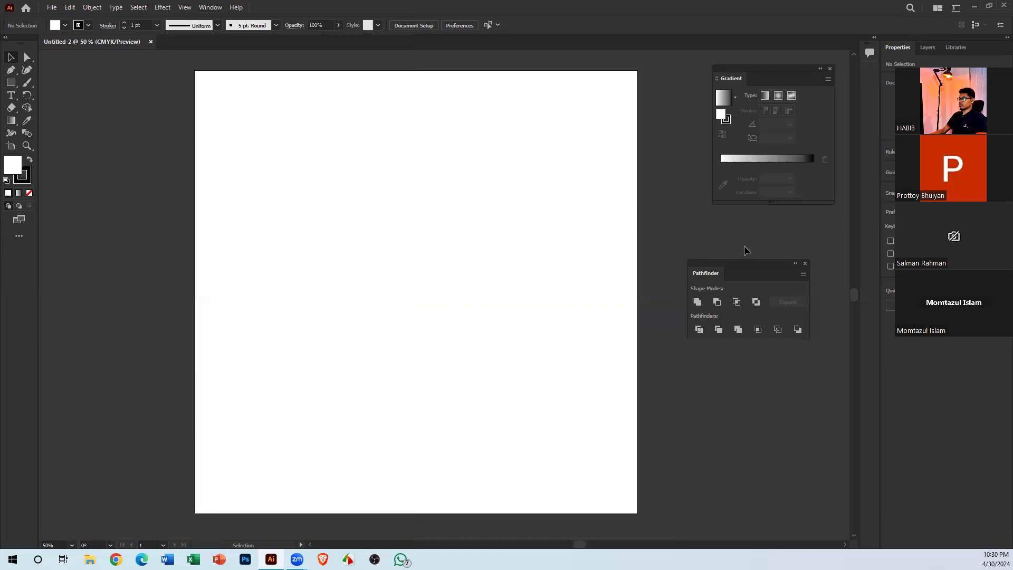
drag(753, 265, 120, 255)
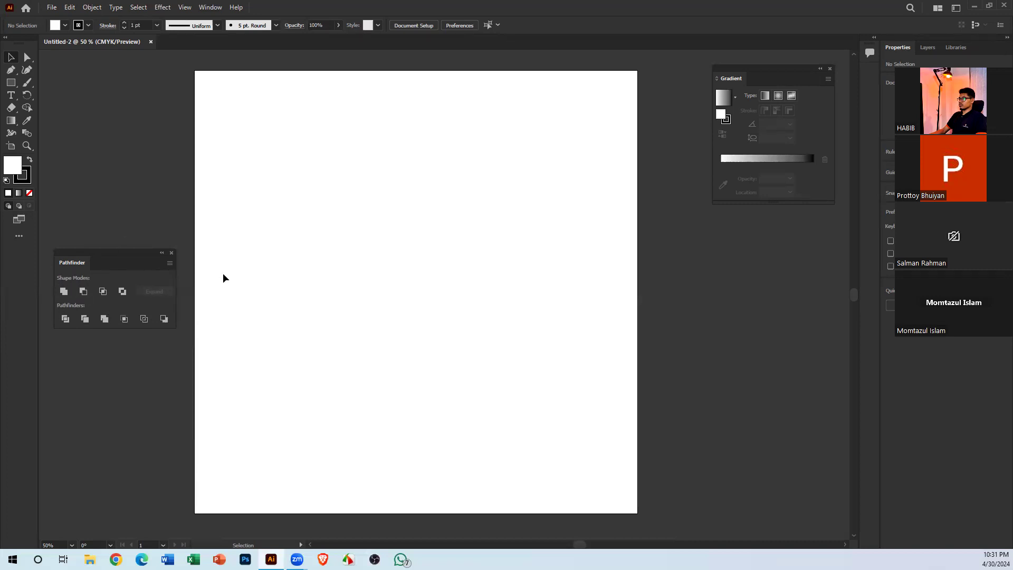
mouse_move(331, 278)
mouse_down()
mouse_move(312, 316)
mouse_move(339, 279)
mouse_up()
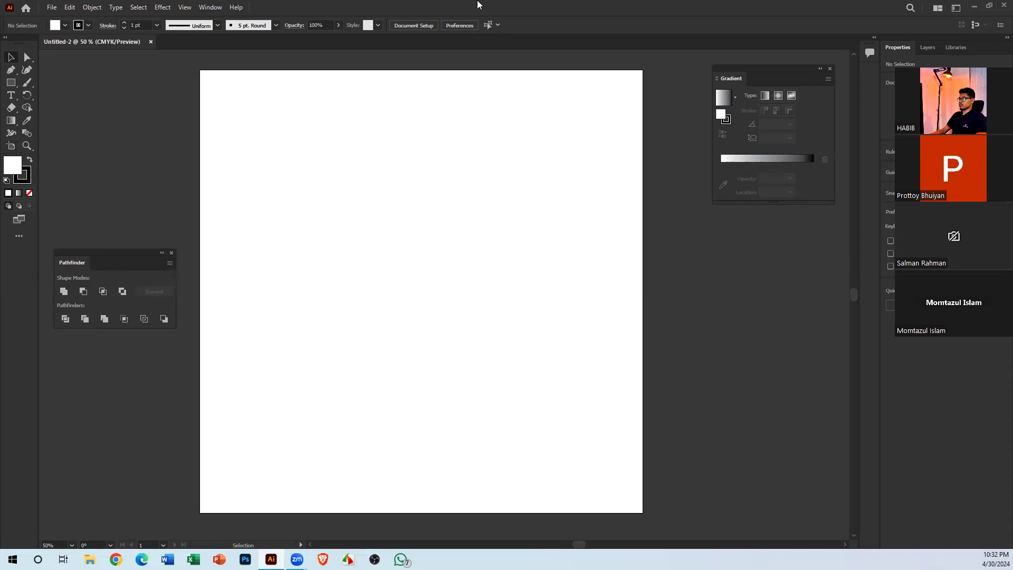
Open the Color panel and place it beside the artboard, directly below the Gradient panel
click(210, 6)
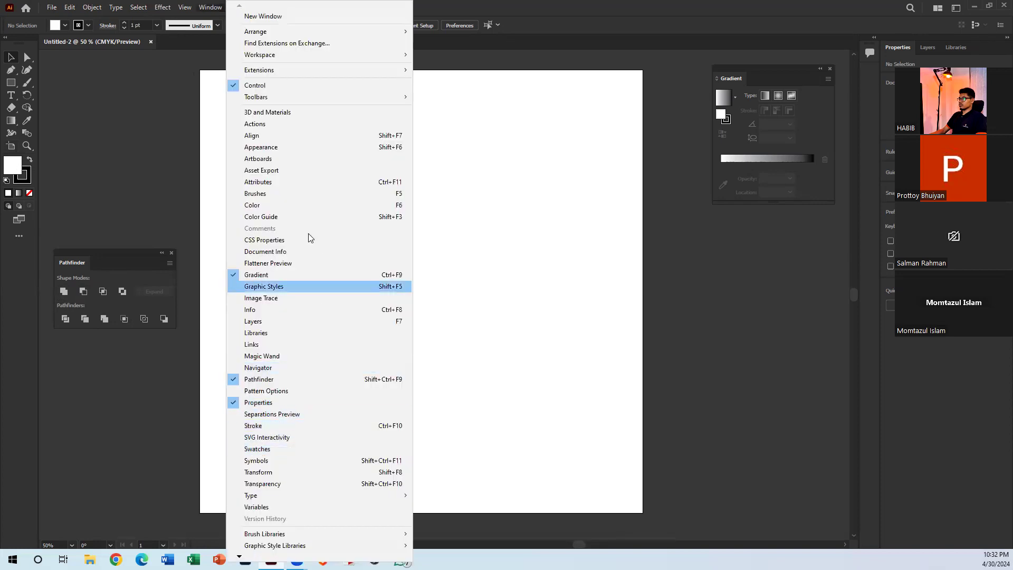
click(285, 205)
drag(769, 221, 802, 252)
Set the stroke to none and the fill to green: C 57.65, M 0, Y 84.31, K 0
click(817, 334)
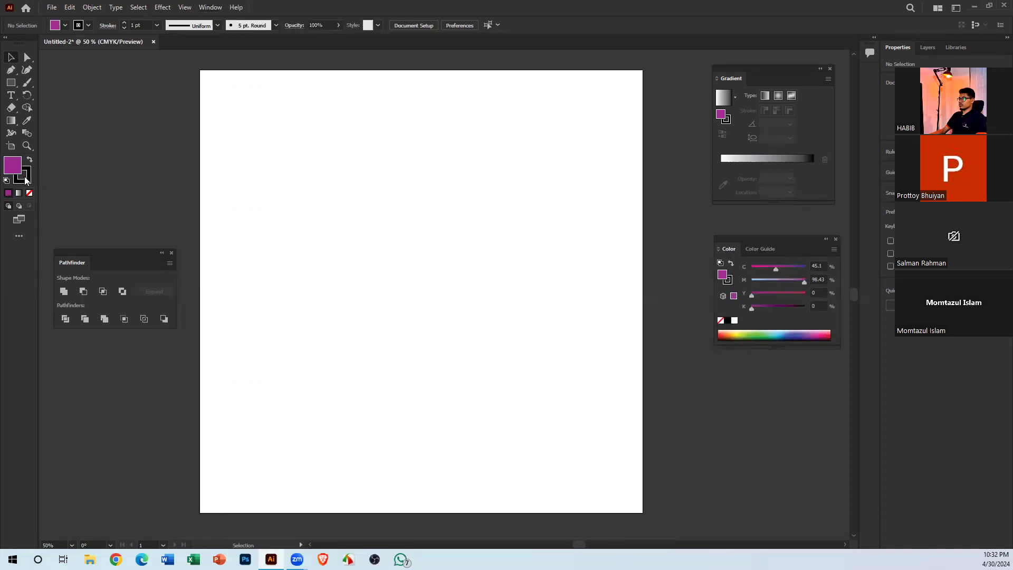
click(30, 192)
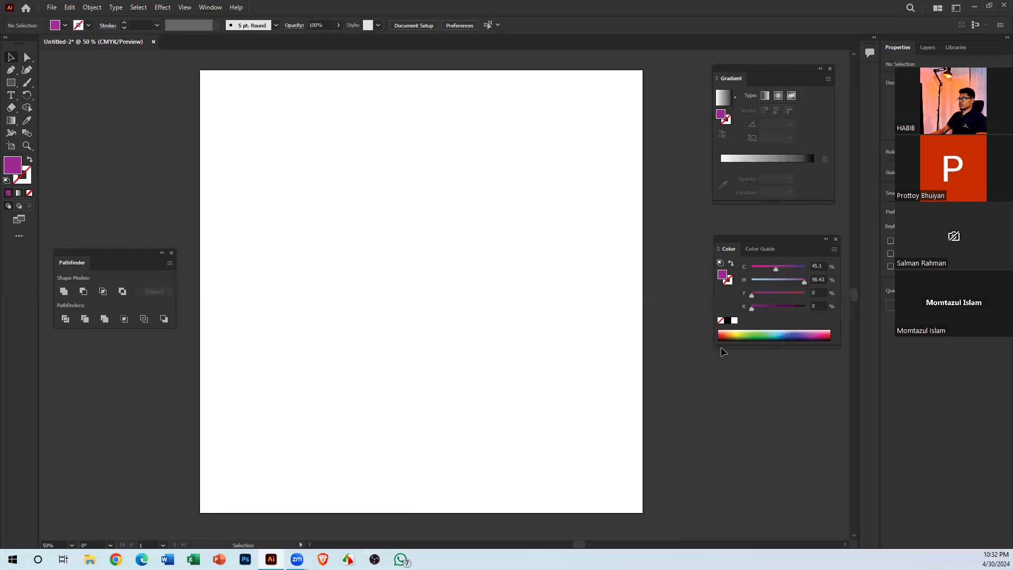
click(744, 333)
click(759, 332)
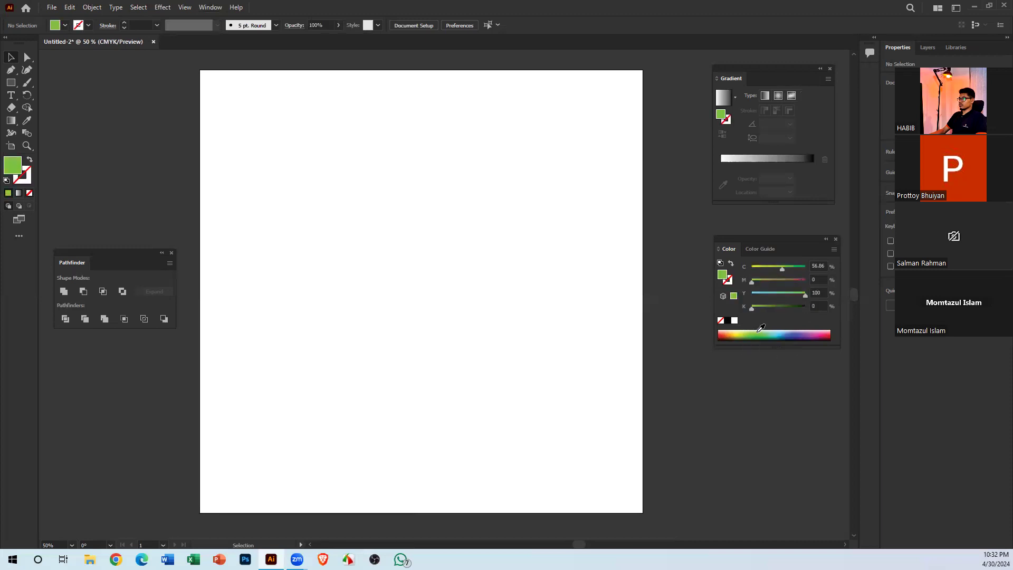
click(760, 333)
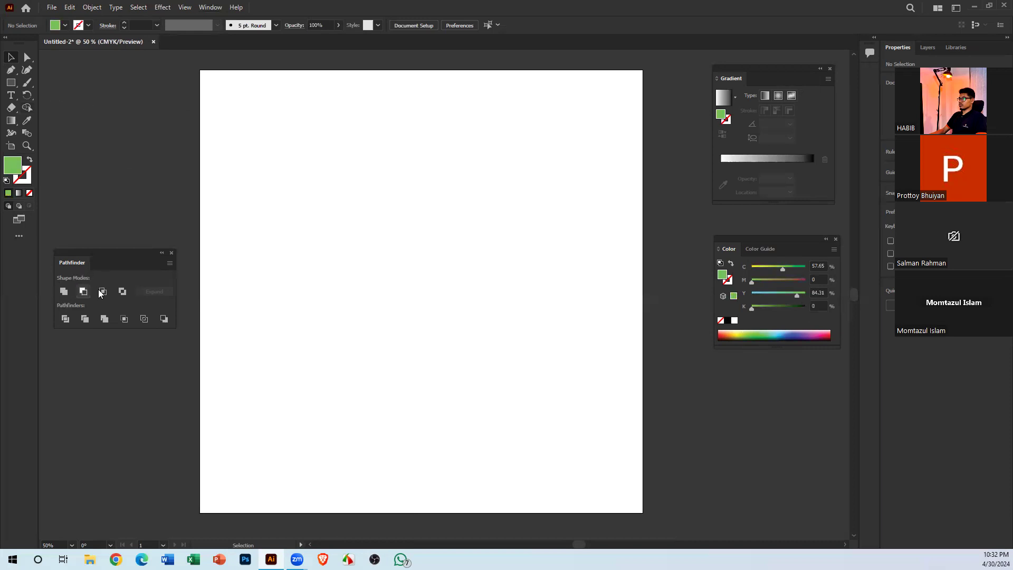
Draw a circle about 2.12 in across with the Ellipse tool in the upper middle of the artboard
click(13, 87)
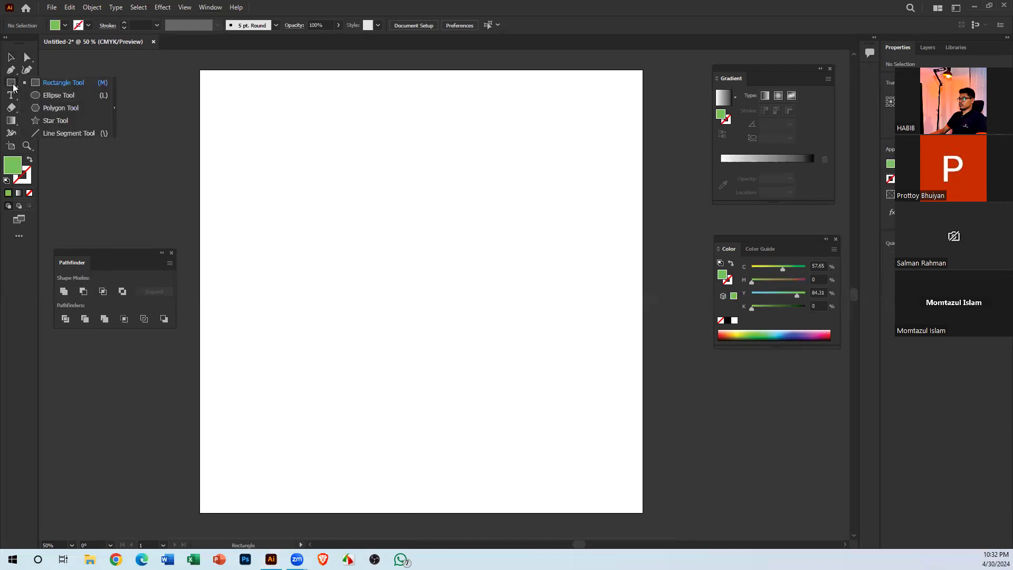
click(56, 92)
drag(354, 214, 420, 279)
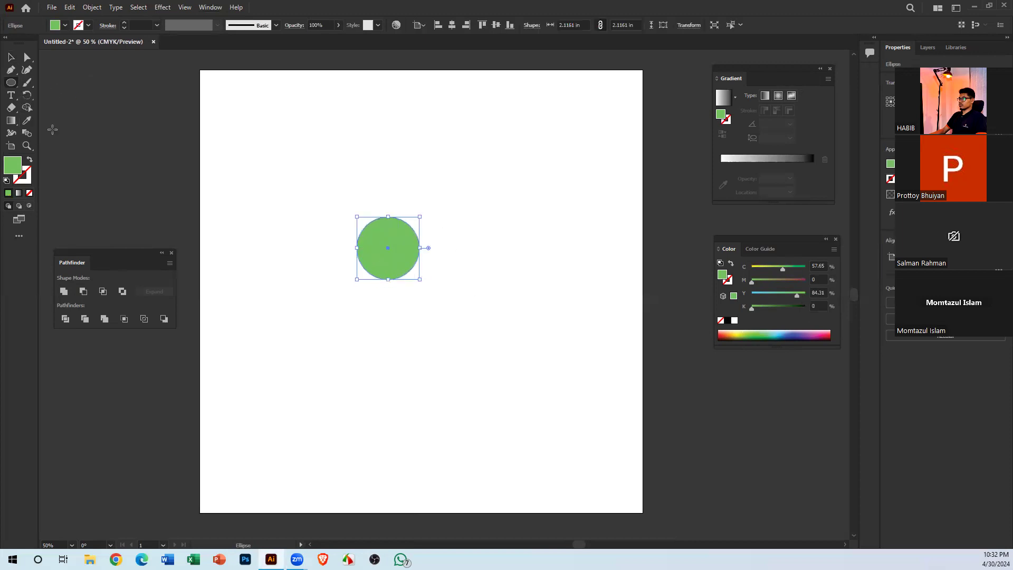
Change the circle's fill to a brighter green, C 58.85, M 0, Y 100, K 0, through the Color Picker
click(15, 58)
click(274, 180)
click(387, 246)
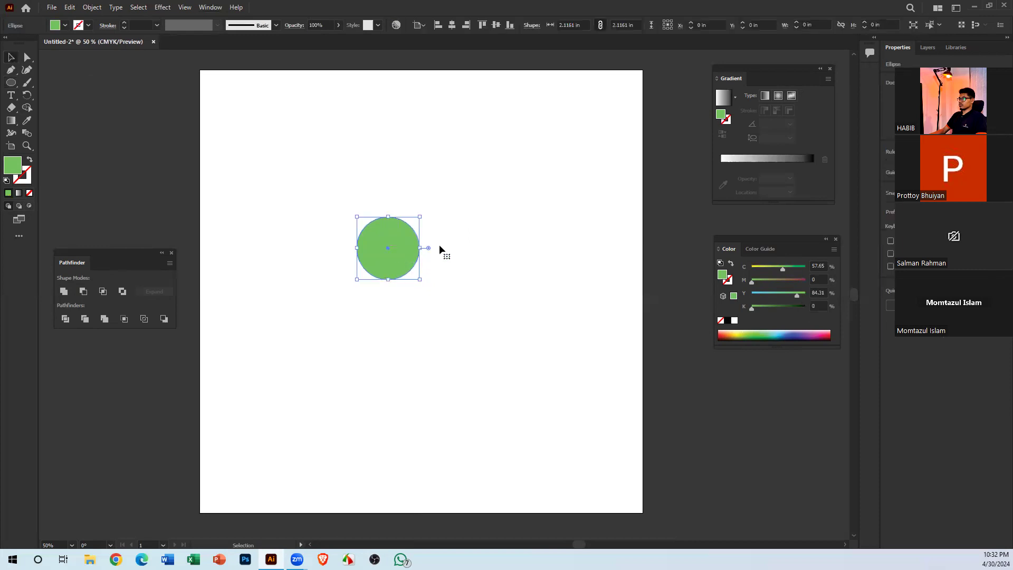
double_click(7, 170)
drag(473, 228, 506, 208)
click(608, 213)
click(450, 309)
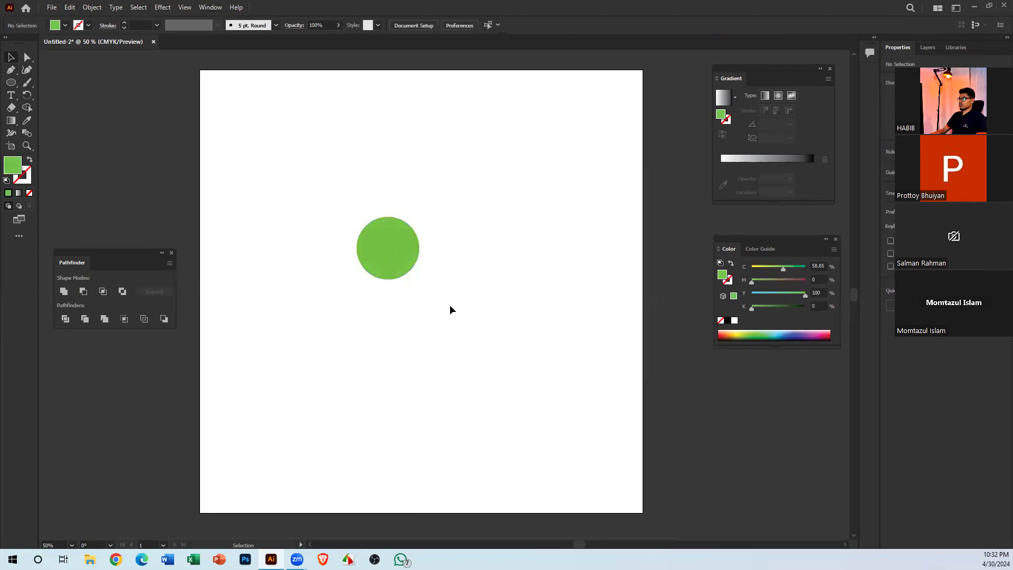
Duplicate the green circle twice and arrange the three circles overlapping, two side by side above and one centred below
key(ctrl+equal)
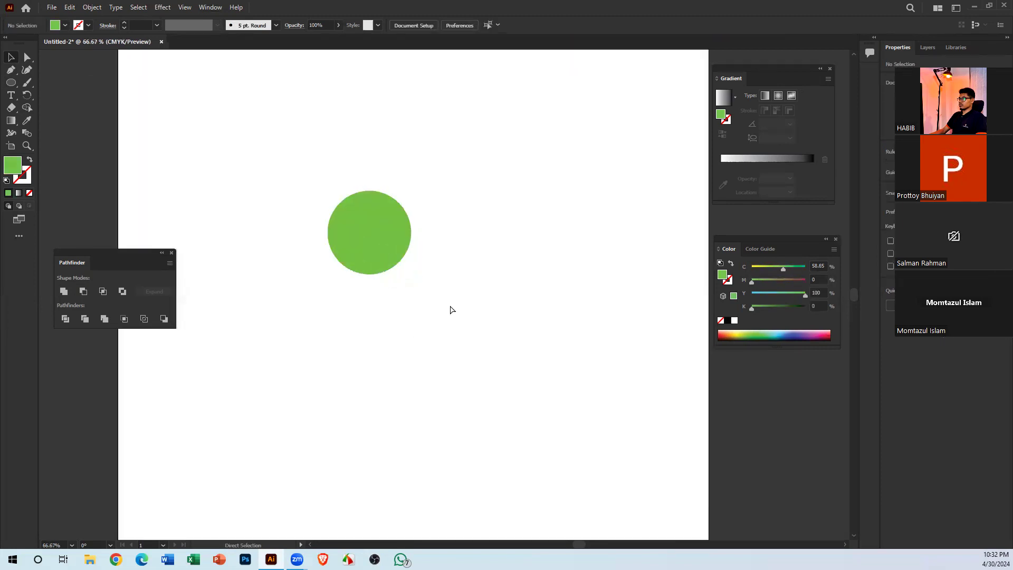
scroll(450, 305, up, 1)
drag(340, 308, 336, 306)
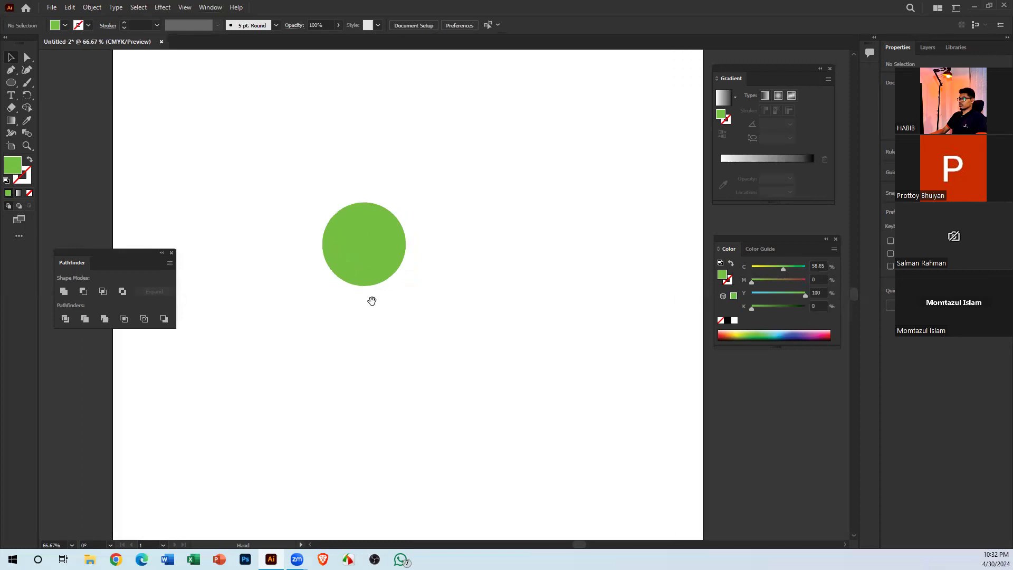
drag(390, 255, 358, 304)
click(460, 305)
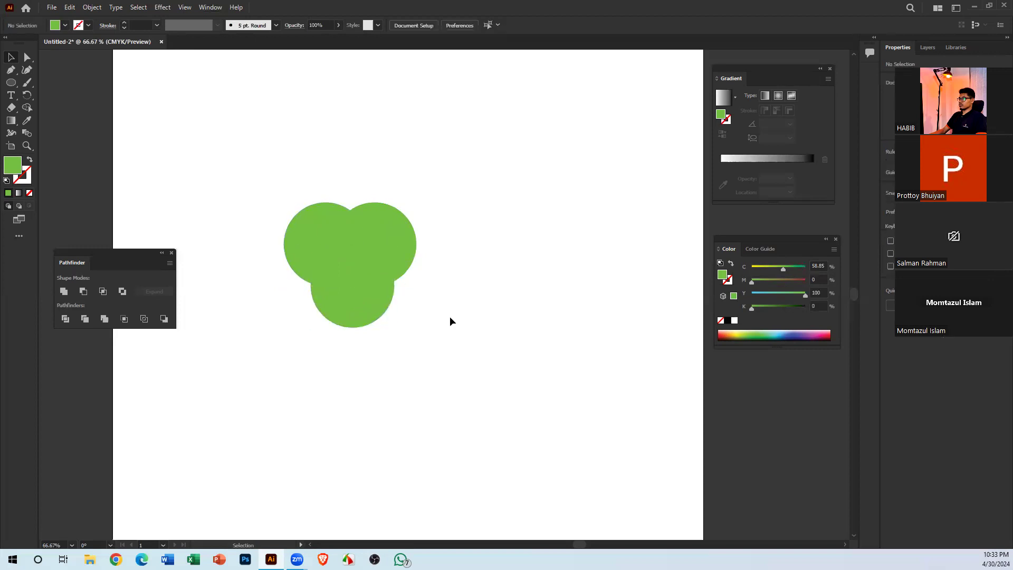
Select all three overlapping circles to show their outlines, first with Select All and again with a marquee, clearing each selection
key(ctrl+a)
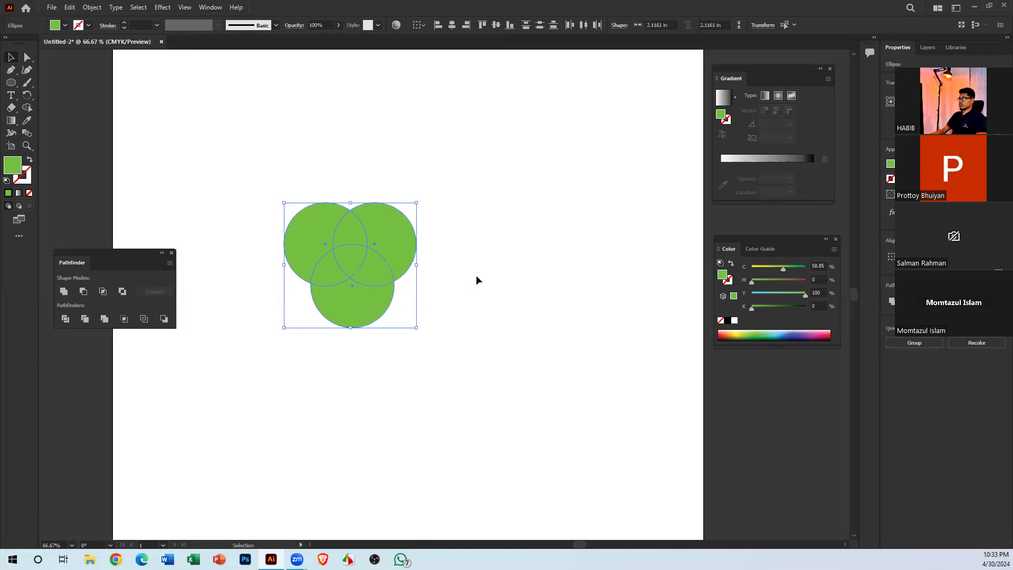
click(466, 185)
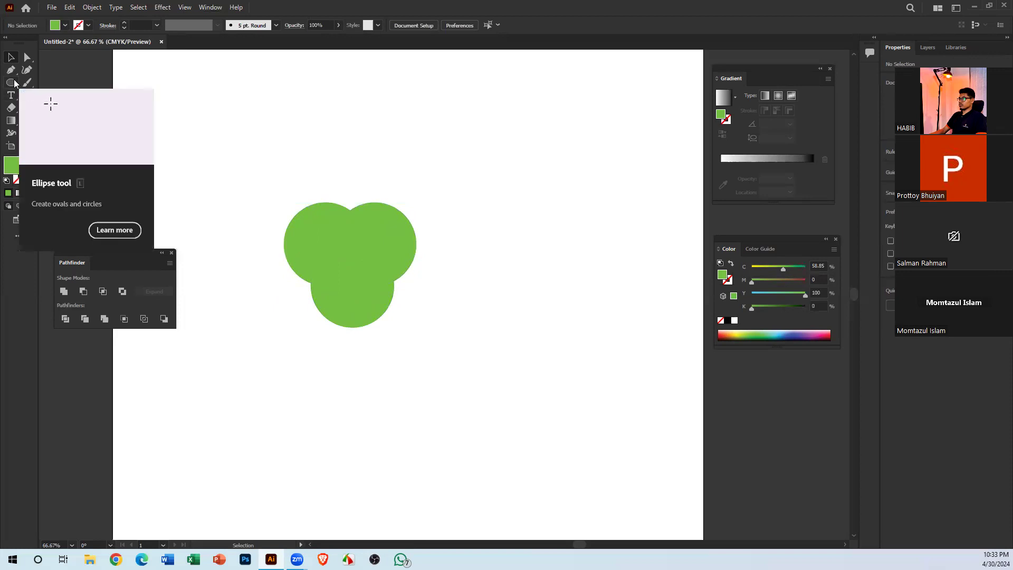
drag(324, 145, 407, 376)
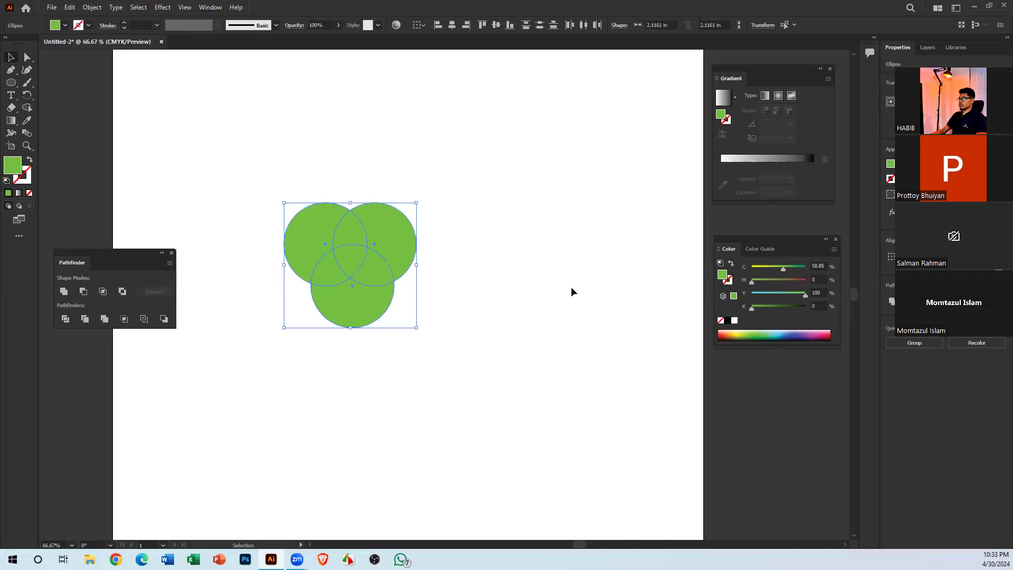
click(481, 250)
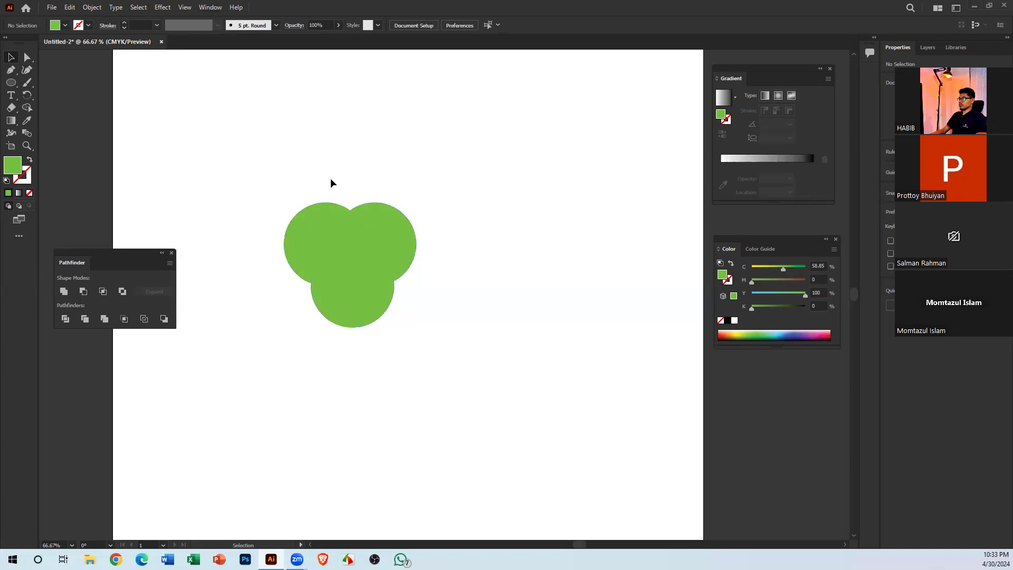
Recolor the upper-right circle orange, with C 0, M 65.49, Y 99.22, K 0
click(367, 223)
click(356, 308)
click(475, 310)
click(384, 242)
click(722, 339)
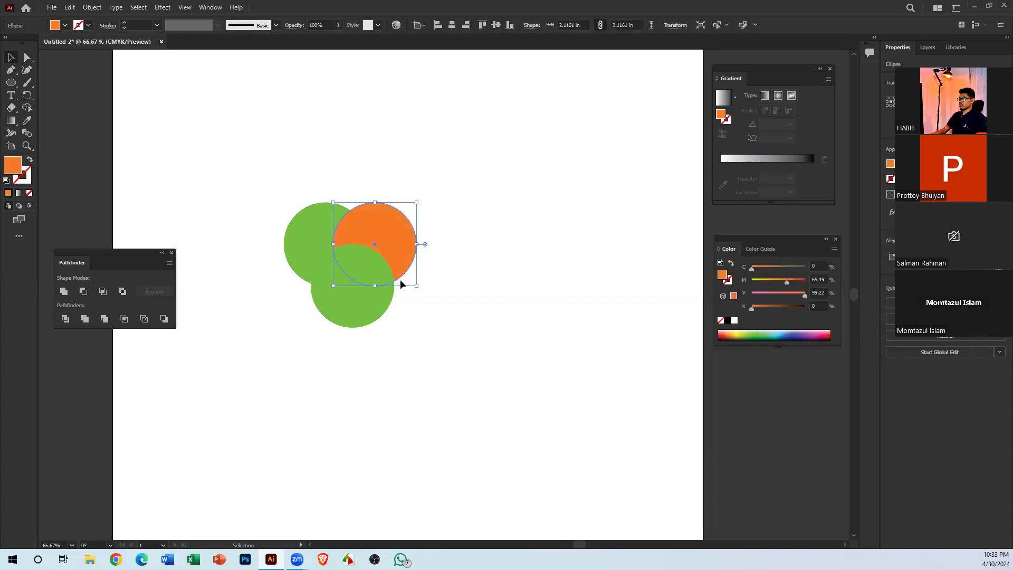
click(460, 306)
Recolor the upper-left circle blue, with C 83.53, M 63.92, Y 0, K 0
click(351, 312)
click(330, 227)
click(786, 332)
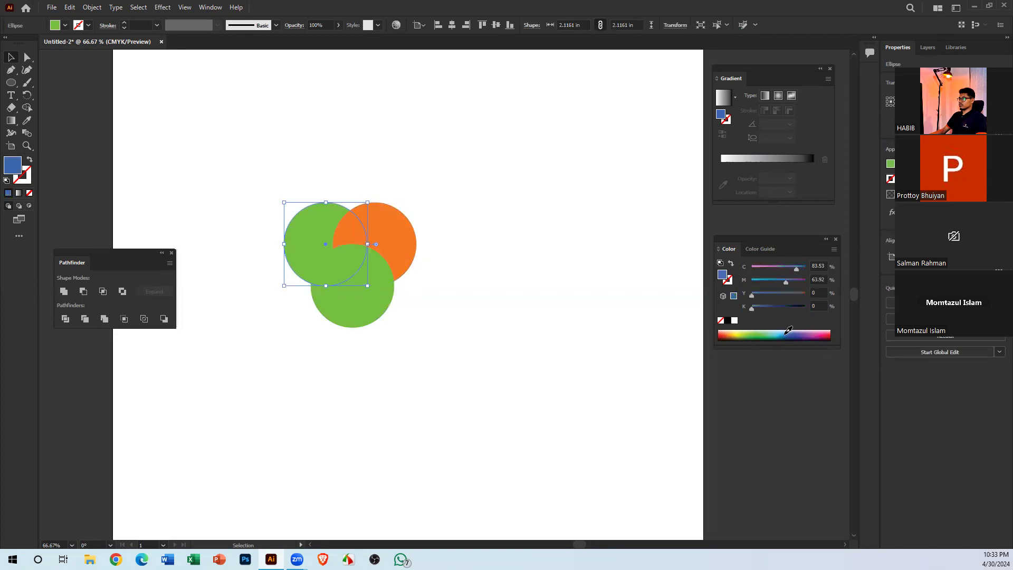
click(502, 341)
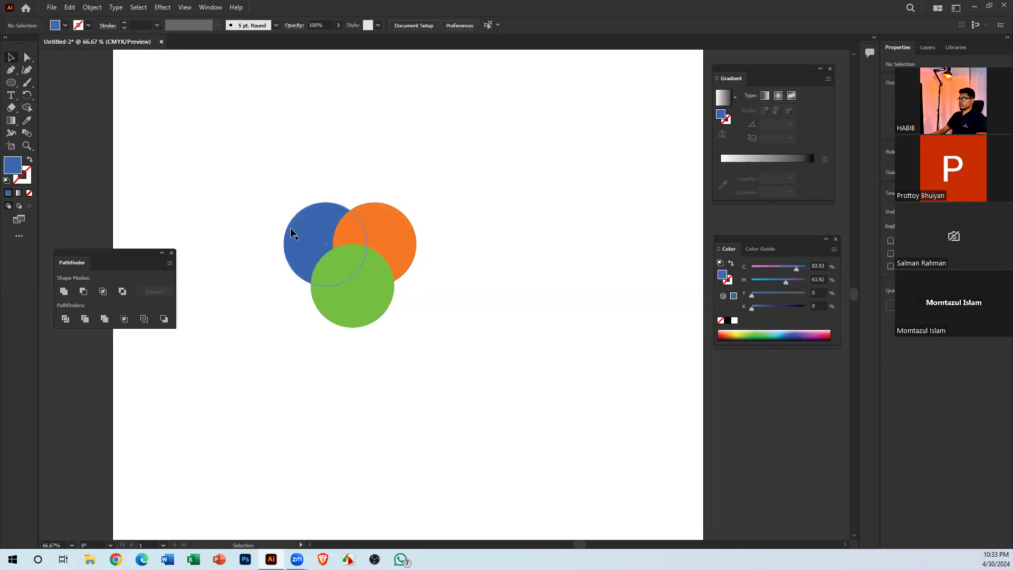
Select the three circles together, try moving the orange circle away from the others, and undo the move
drag(444, 389, 257, 193)
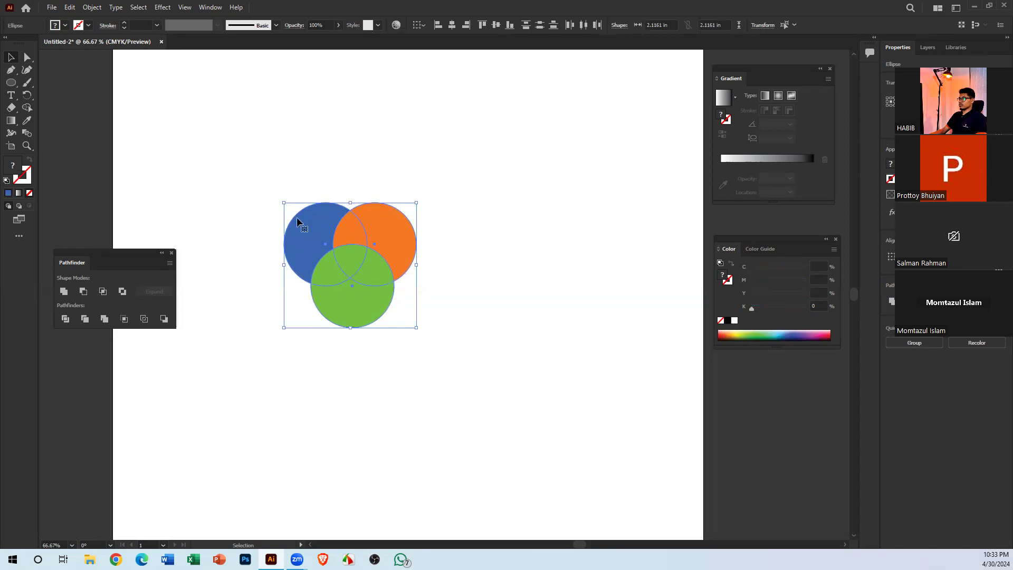
click(465, 264)
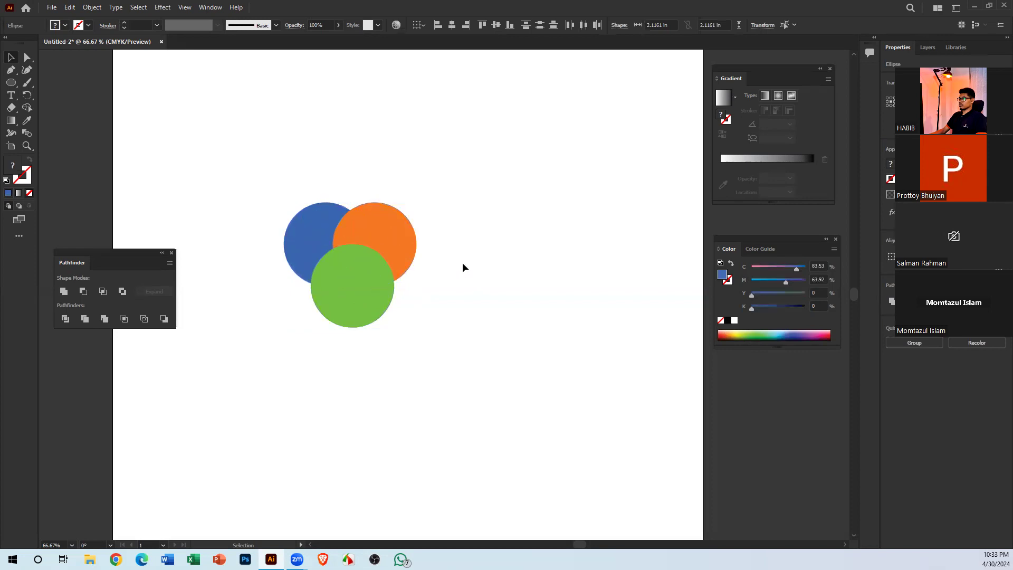
drag(212, 189, 399, 349)
click(494, 321)
drag(380, 242, 545, 223)
key(a)
key(ctrl+z)
key(v)
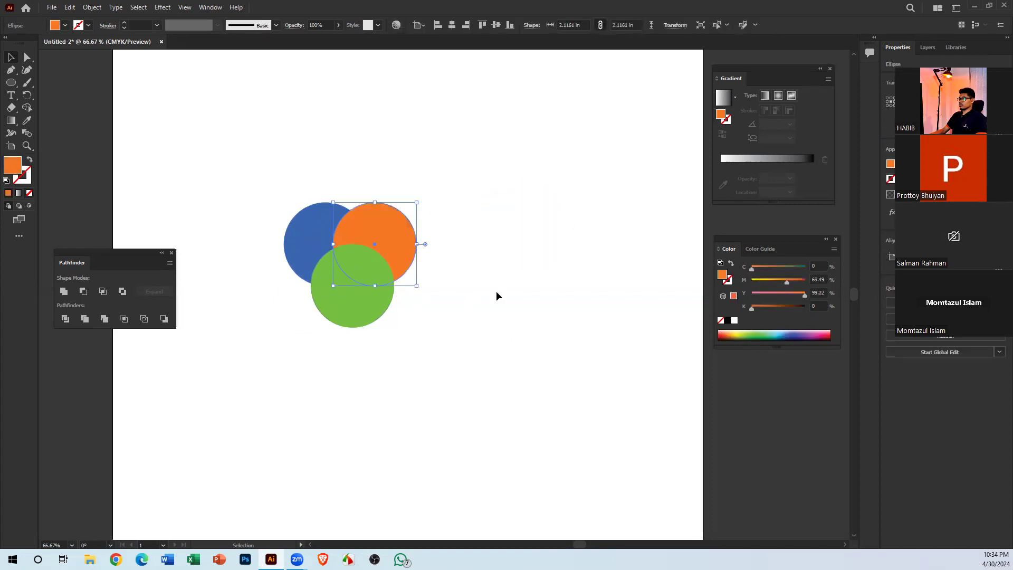
click(486, 304)
Unite all three selected circles into one compound shape with the Pathfinder's Unite shape mode
drag(226, 154, 457, 363)
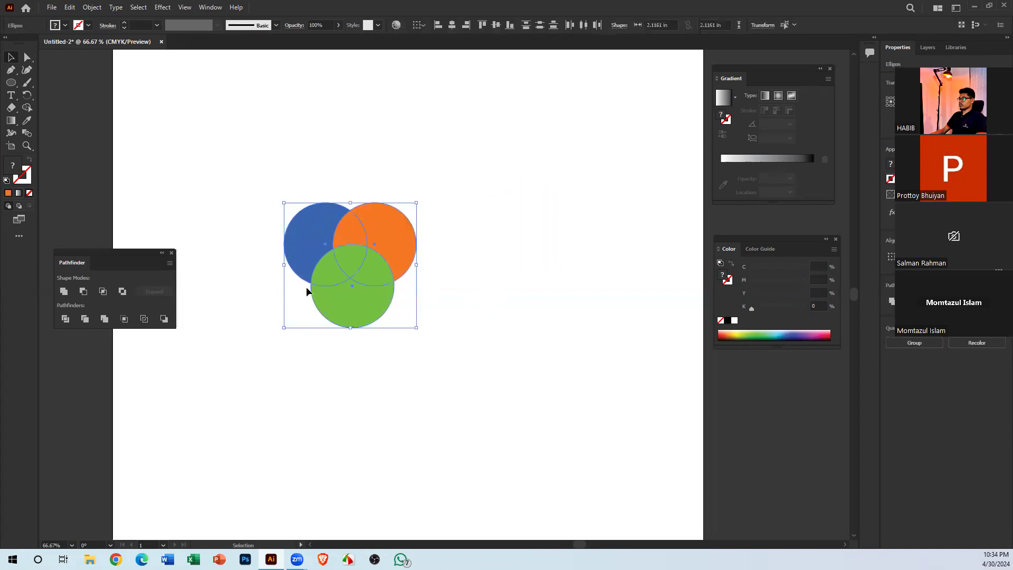
drag(282, 161, 396, 366)
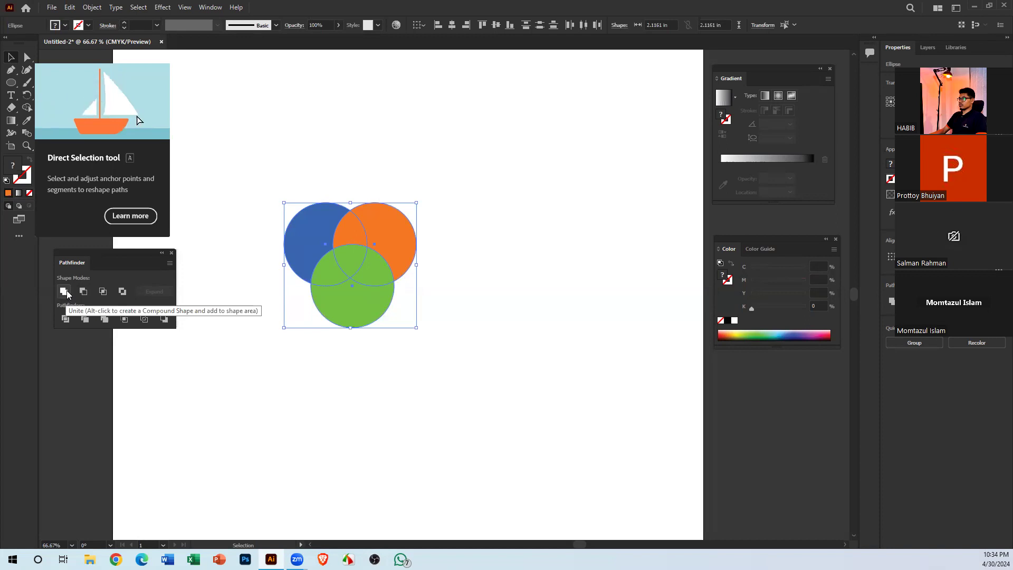
click(531, 366)
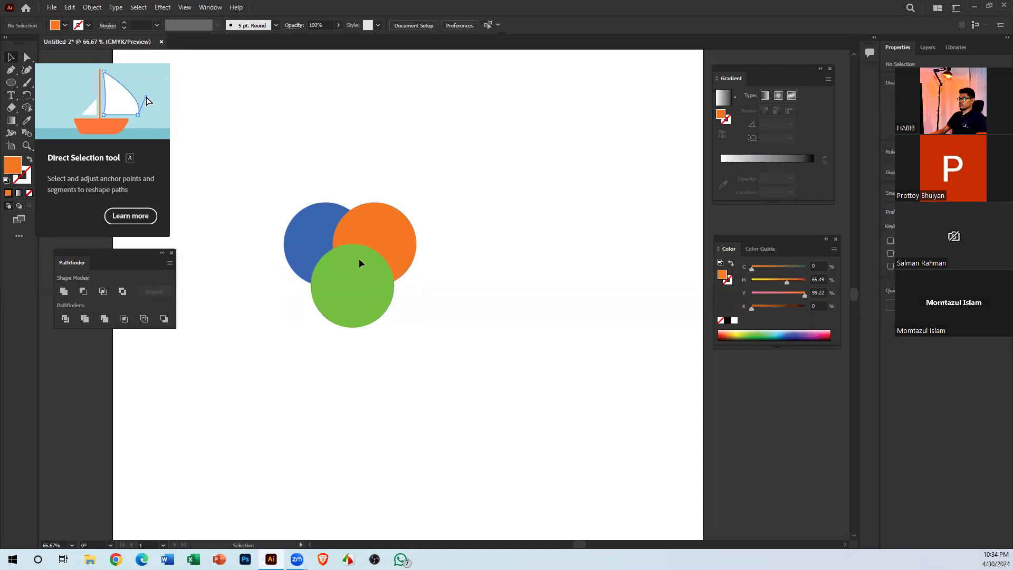
drag(259, 164, 425, 356)
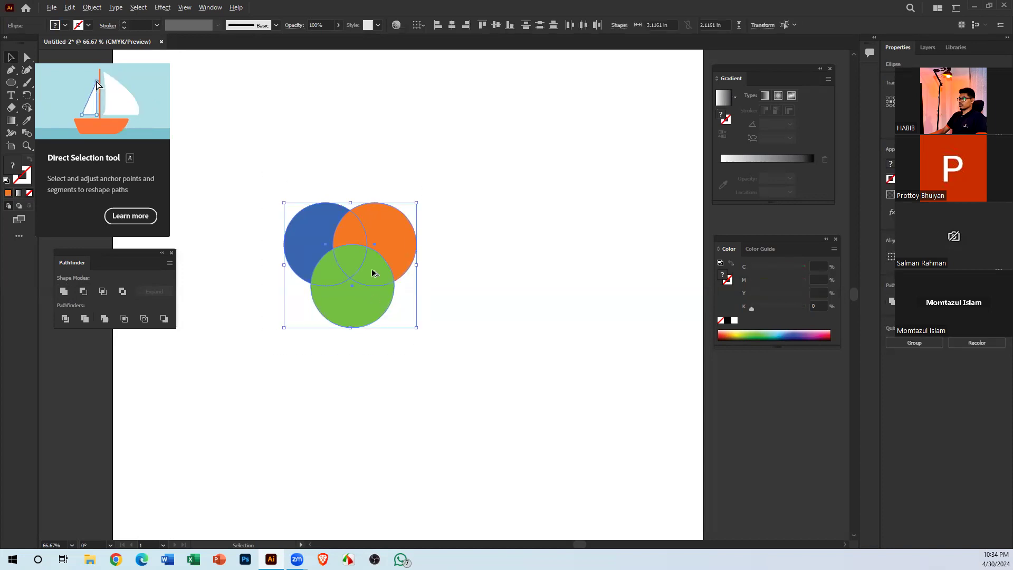
click(63, 290)
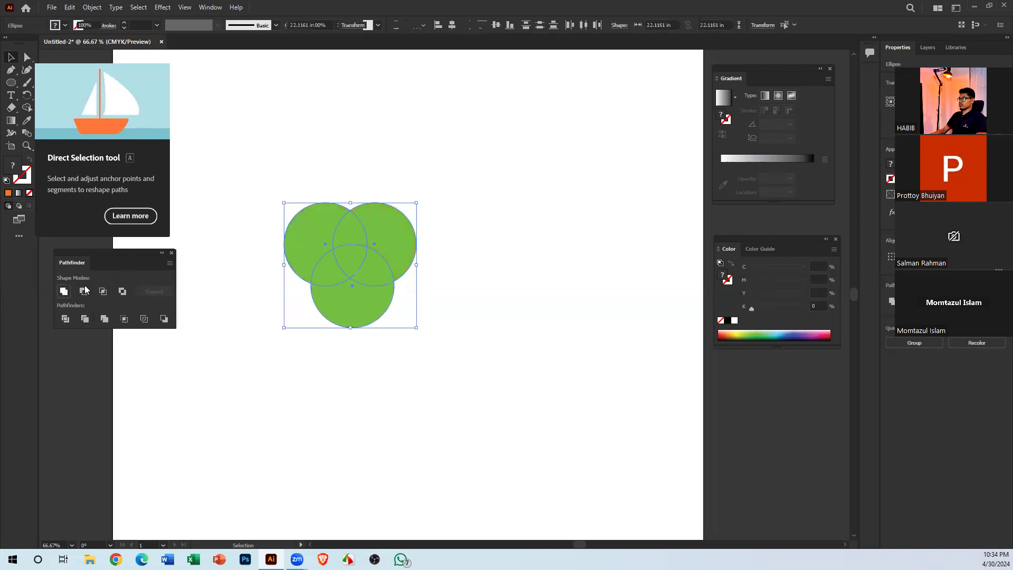
Move the compound shape slightly up the artboard, to about X 5.93 in, Y 5.96 in
click(413, 375)
click(369, 265)
drag(402, 255, 379, 218)
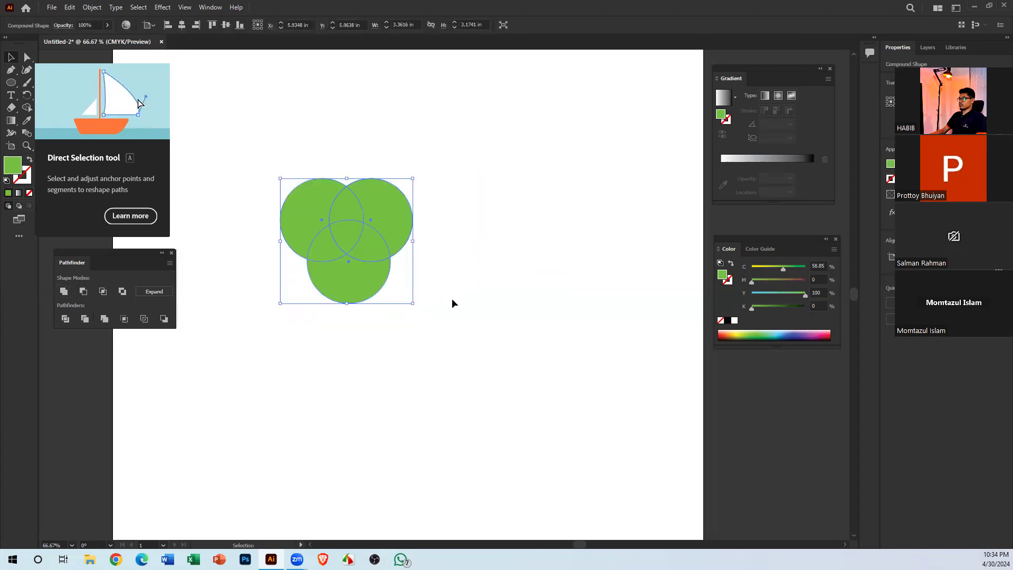
Check the context commands available for the green compound shape
right_click(354, 258)
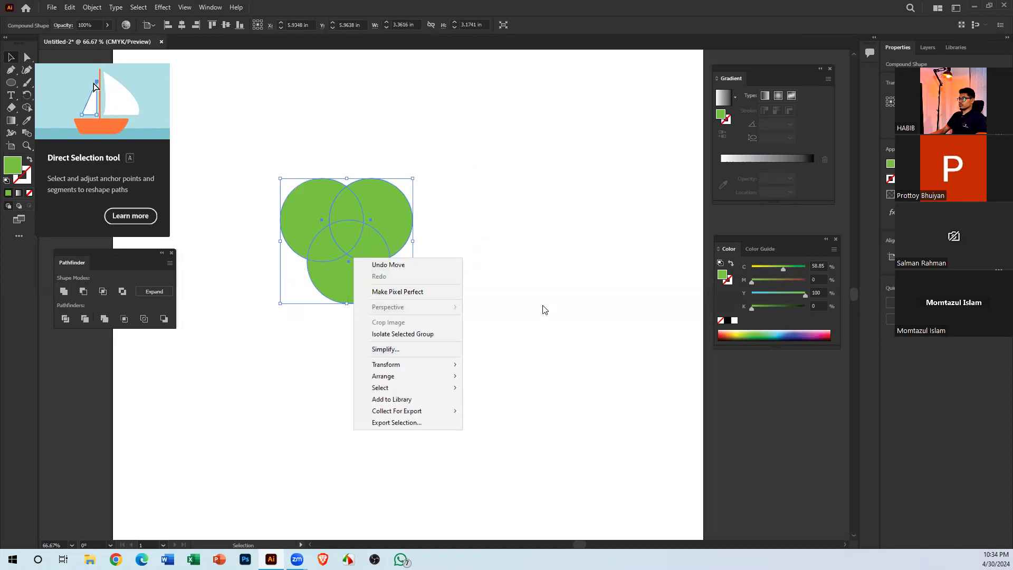
click(544, 319)
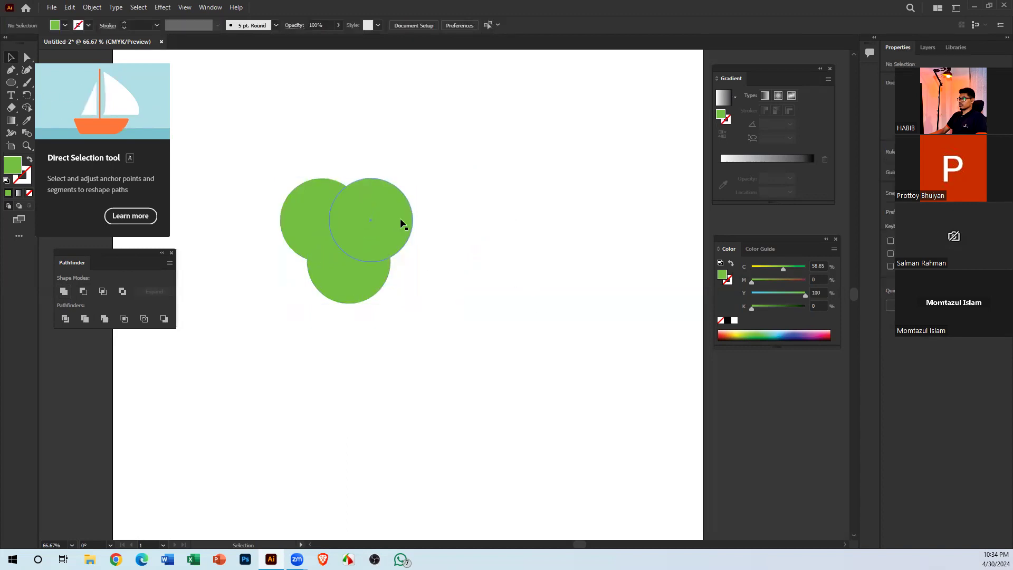
click(401, 220)
click(482, 308)
click(382, 233)
right_click(383, 184)
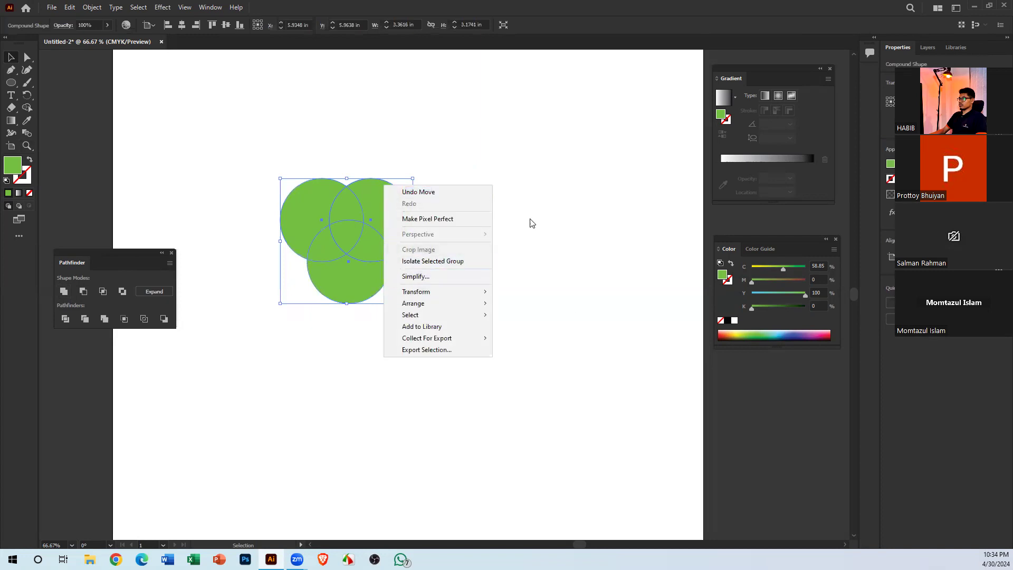
click(559, 292)
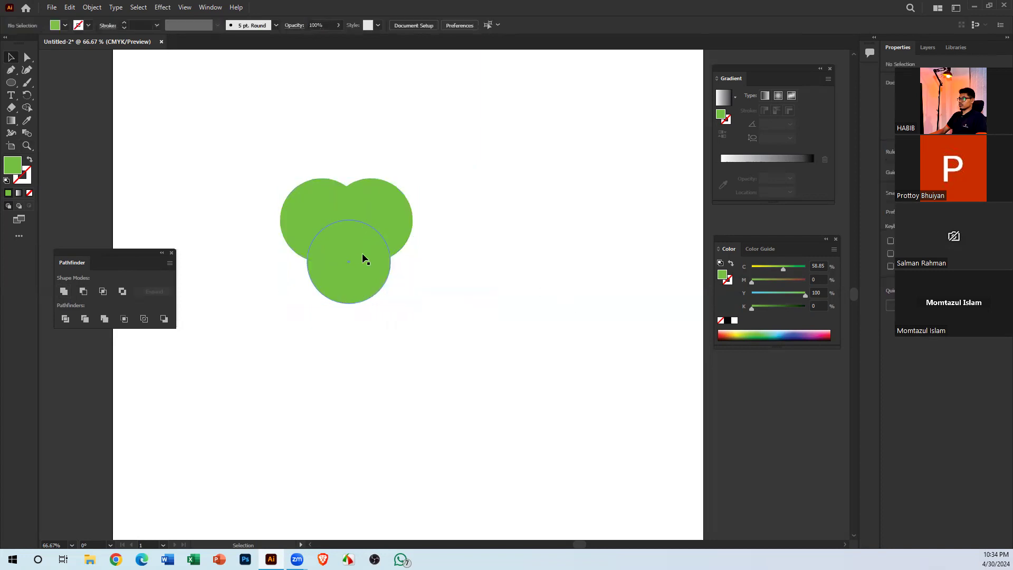
Undo the compound shape's moves and the Unite, back to three separate blue, orange and green circles
key(ctrl+z)
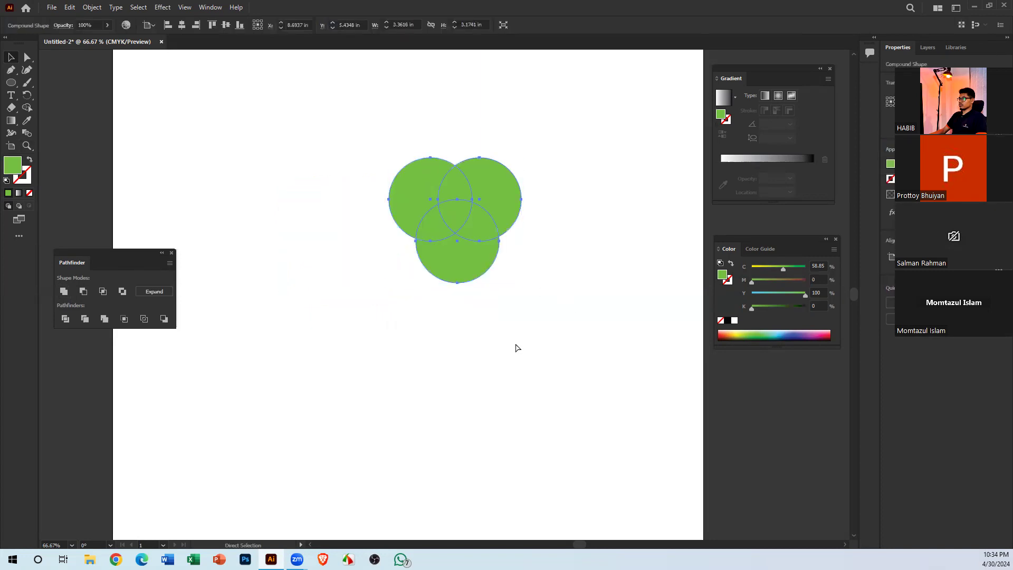
key(ctrl+z)
key(ctrl+z)
key(ctrl+z)
key(ctrl+z)
Try moving the orange circle up and away from the blue and green circles, and undo the move
drag(466, 374, 306, 183)
click(436, 258)
drag(405, 253, 456, 228)
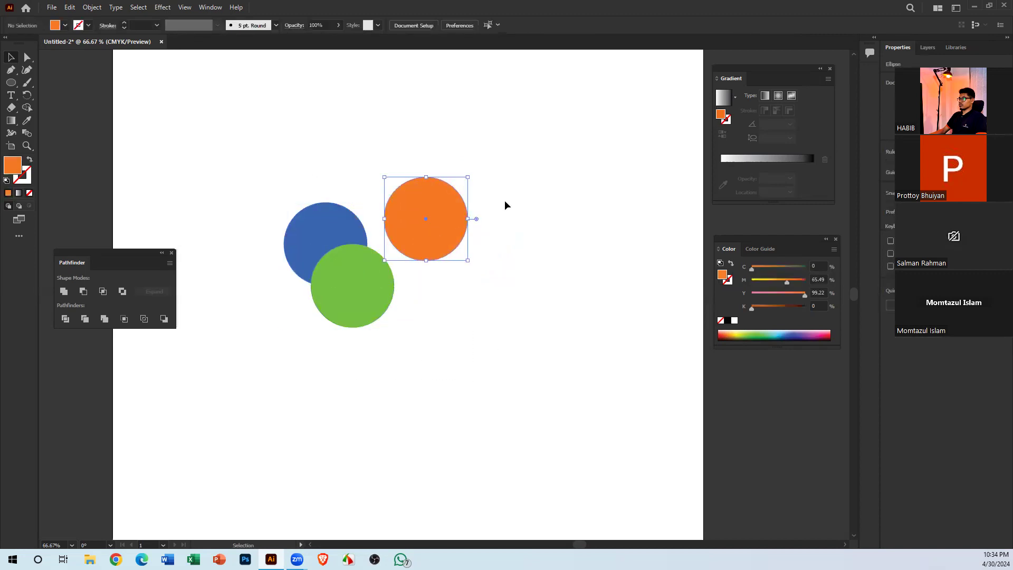
click(507, 199)
key(ctrl+z)
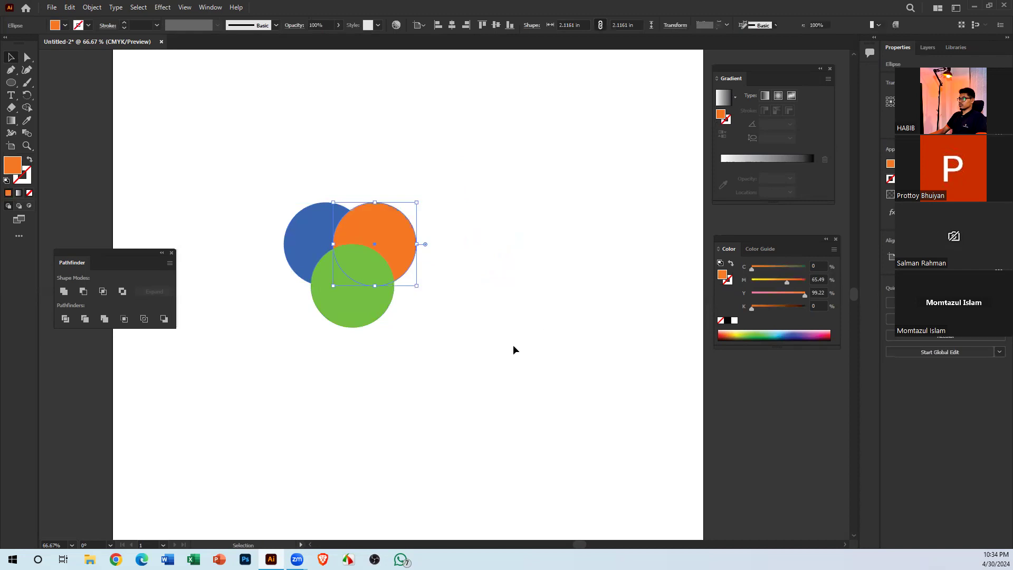
Select all three circles, try uniting them into one plain path with the Unite shape mode, and undo it
drag(235, 176, 428, 374)
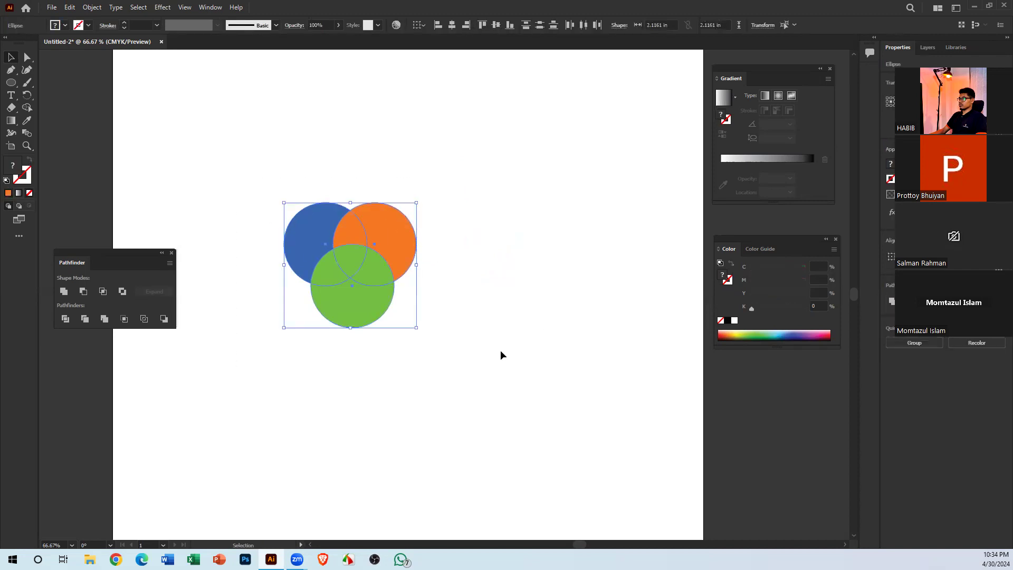
click(498, 349)
click(344, 277)
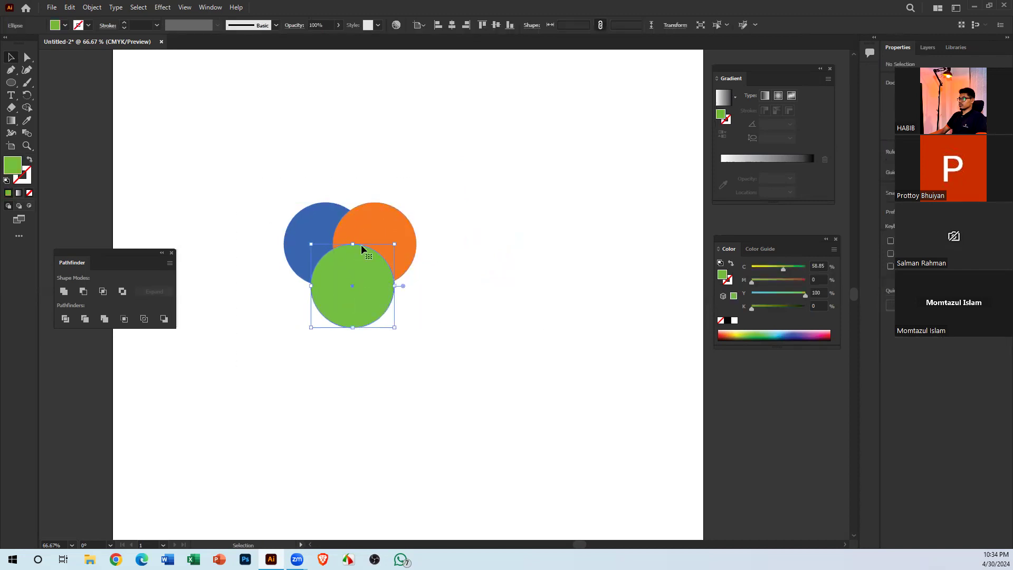
drag(272, 140, 501, 413)
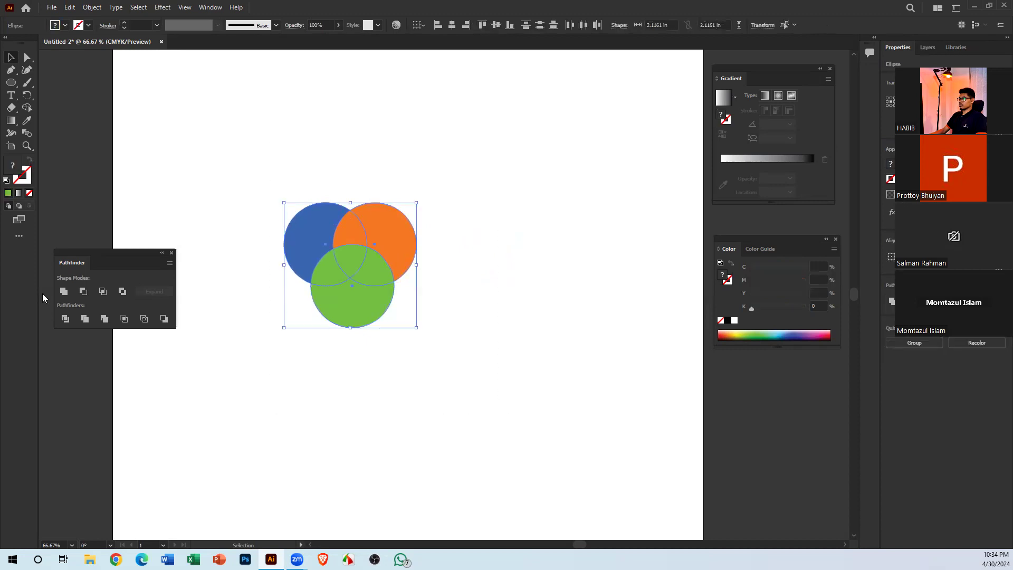
click(63, 291)
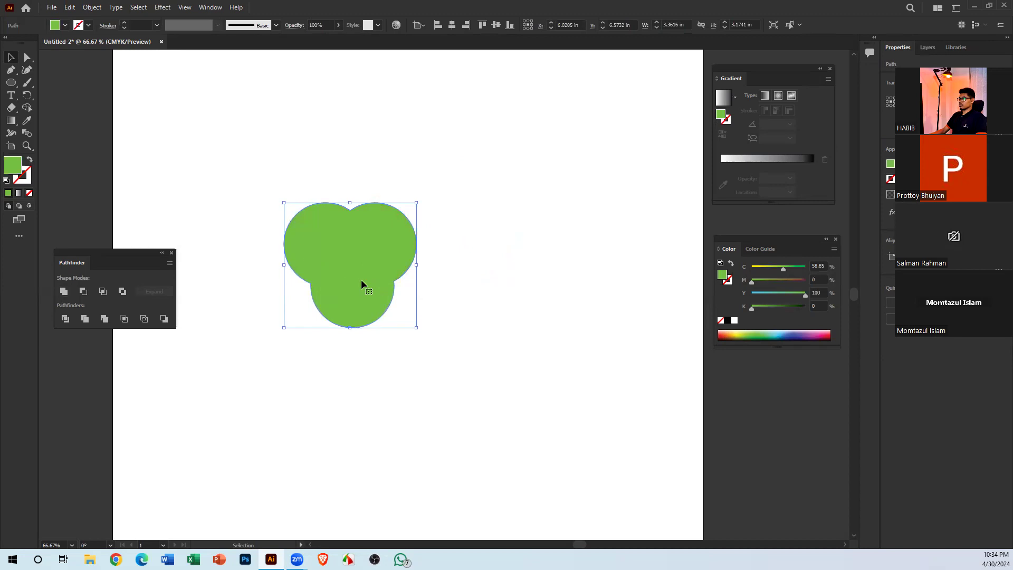
key(ctrl+z)
click(380, 369)
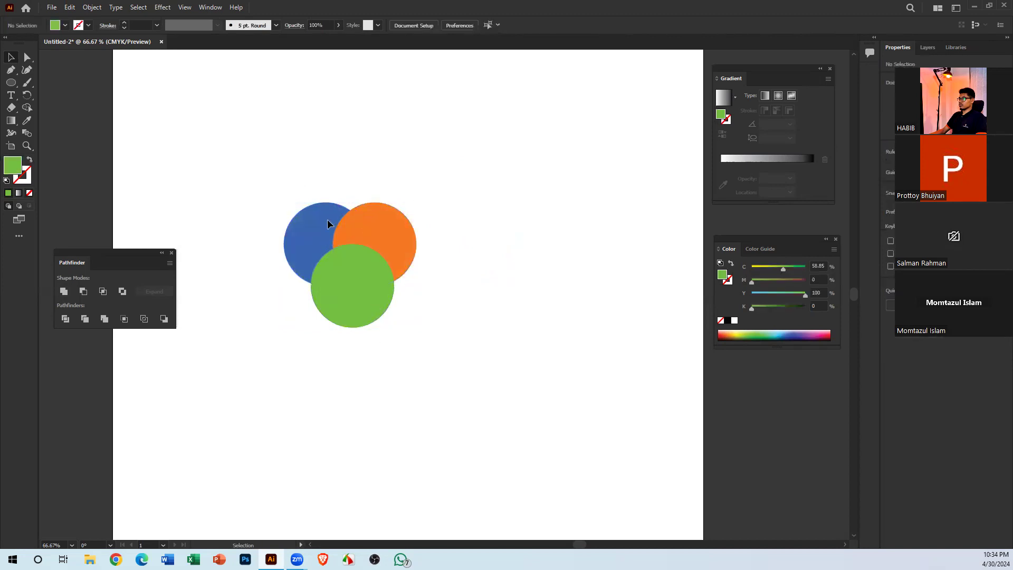
Duplicate the set of three circles to its right, and place another copy above and between the two sets
key(ctrl+a)
drag(364, 320, 563, 320)
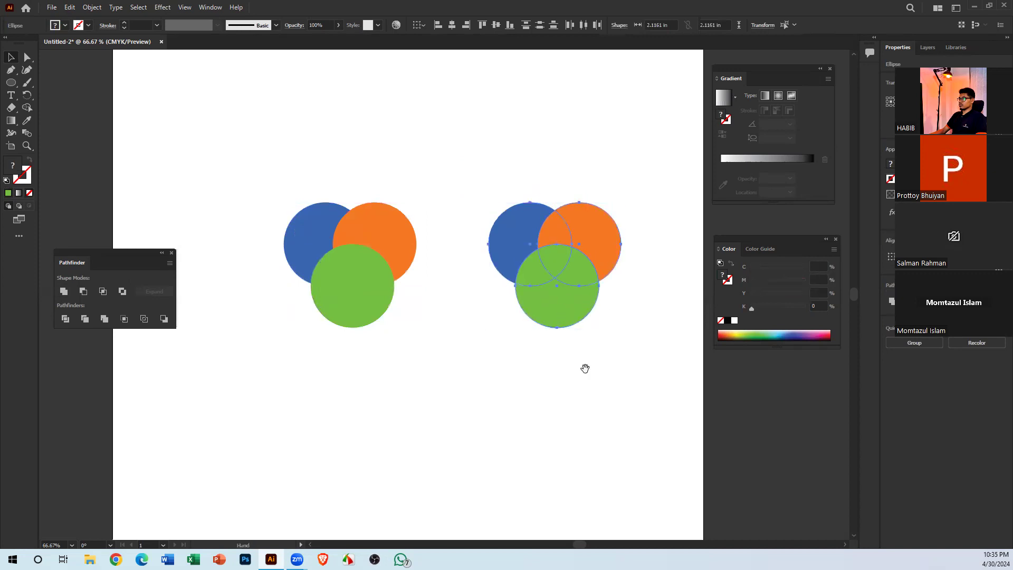
scroll(548, 406, up, 2)
drag(556, 383, 445, 231)
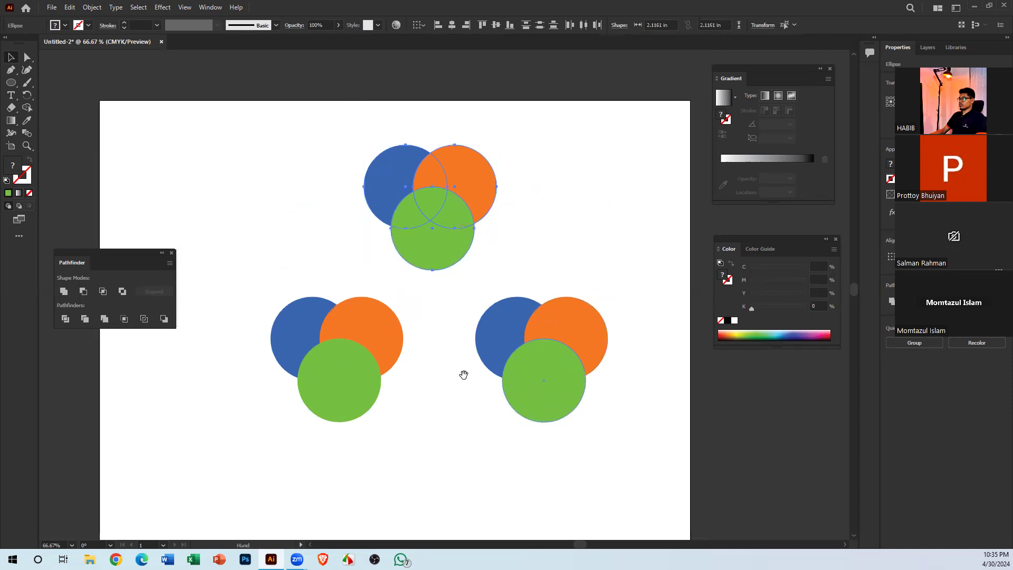
scroll(403, 296, down, 2)
drag(397, 390, 271, 239)
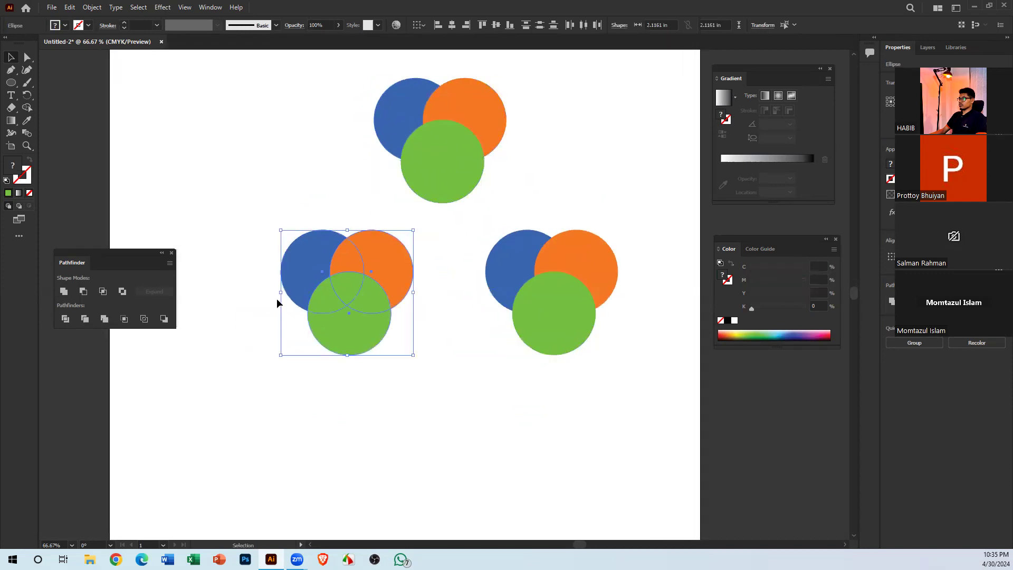
drag(580, 179, 498, 98)
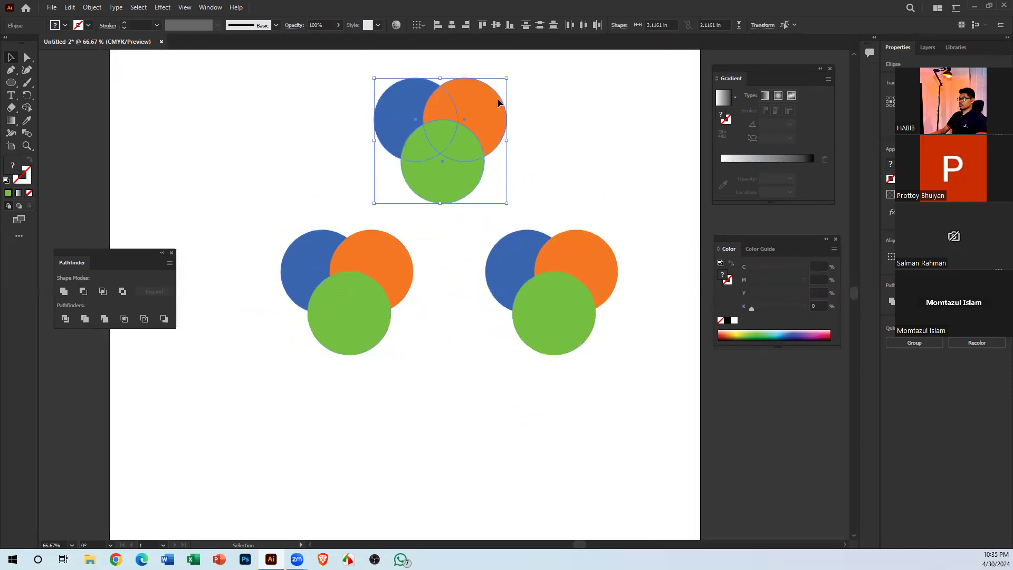
click(596, 91)
drag(486, 185, 464, 209)
Unite the three circles of the lower-left set into an editable compound shape with the Pathfinder's Unite shape mode
drag(421, 407, 279, 272)
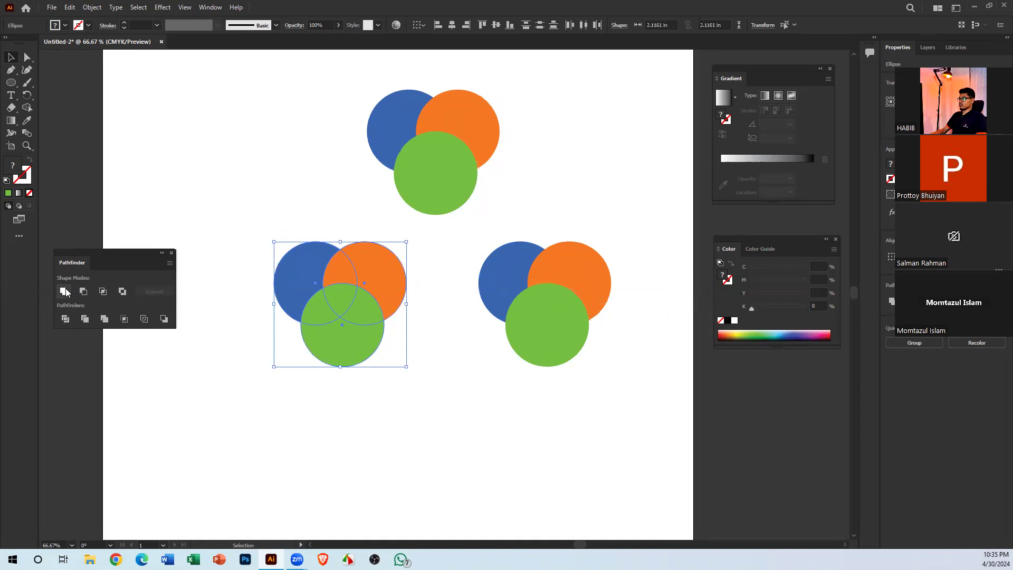
click(207, 450)
drag(220, 195, 393, 424)
click(377, 396)
drag(248, 227, 394, 477)
alt+click(64, 292)
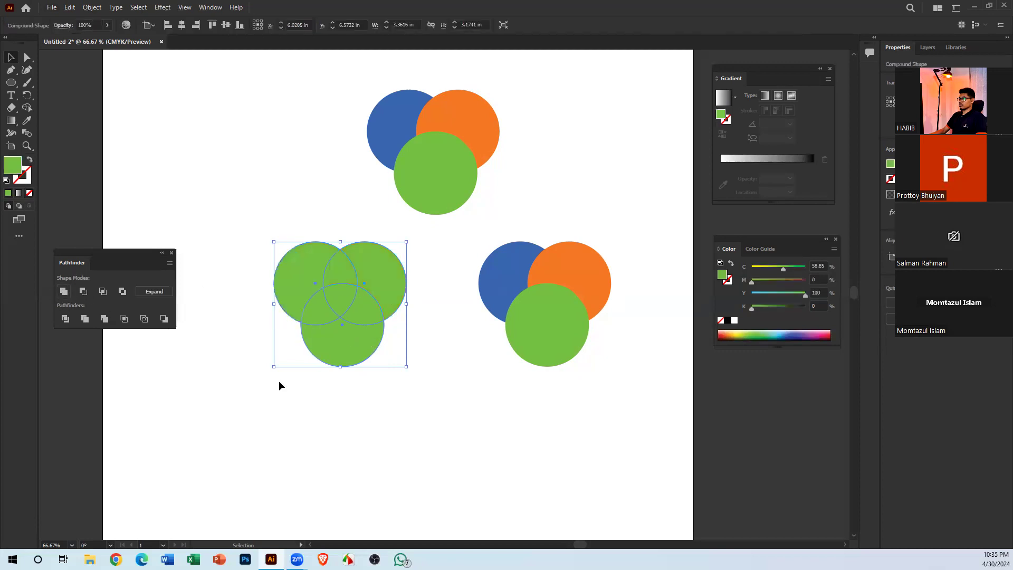
click(359, 416)
click(353, 312)
click(406, 384)
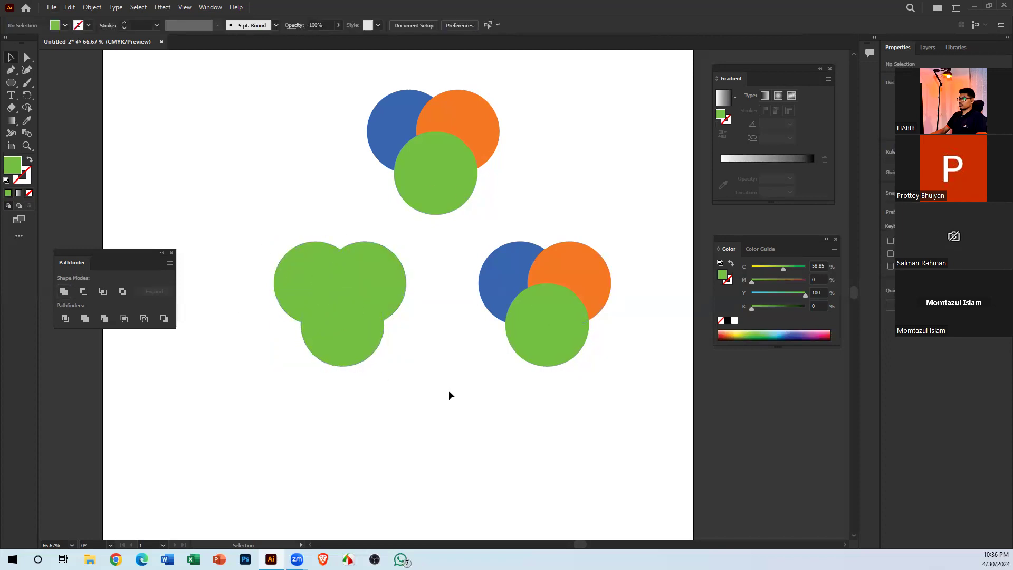
Isolate the compound shape's upper-left circle, recolor it dark purple with C 86.67, M 88.63, Y 47.06, K 66.67, and exit isolation
double_click(294, 306)
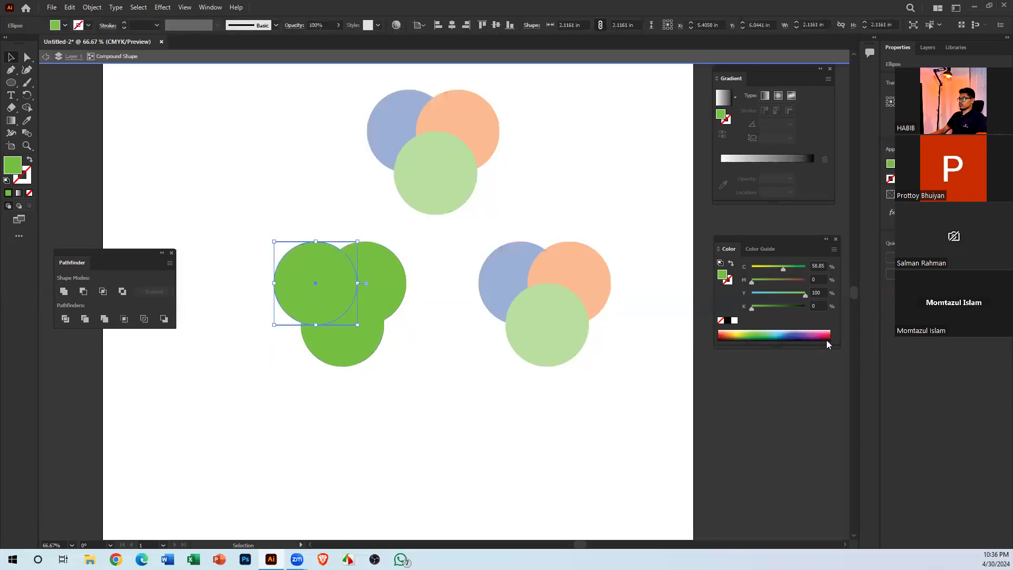
click(801, 339)
double_click(518, 400)
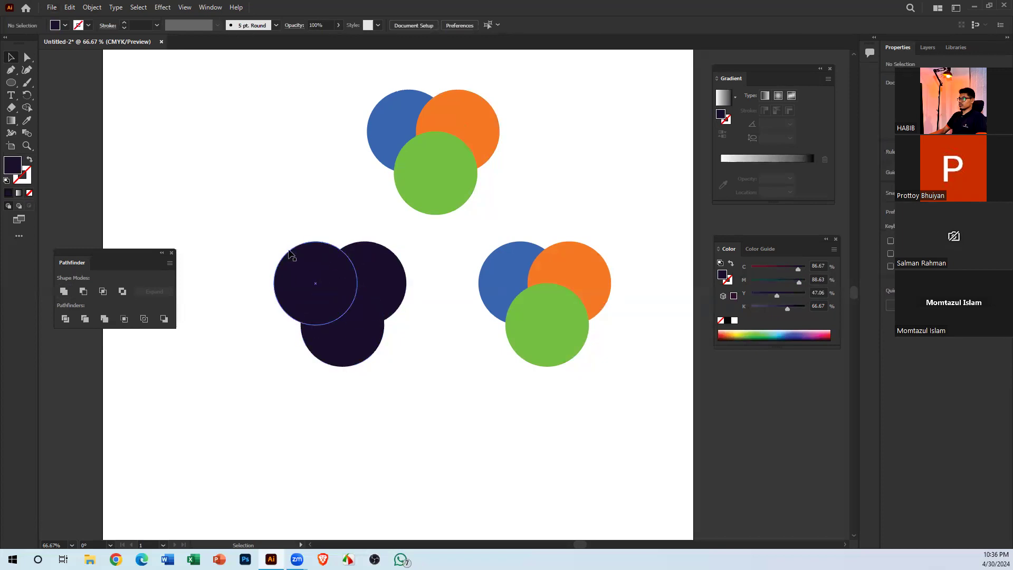
Recolor the lower-left compound shape pink, with C 0, M 90.59, Y 0, K 0
click(319, 275)
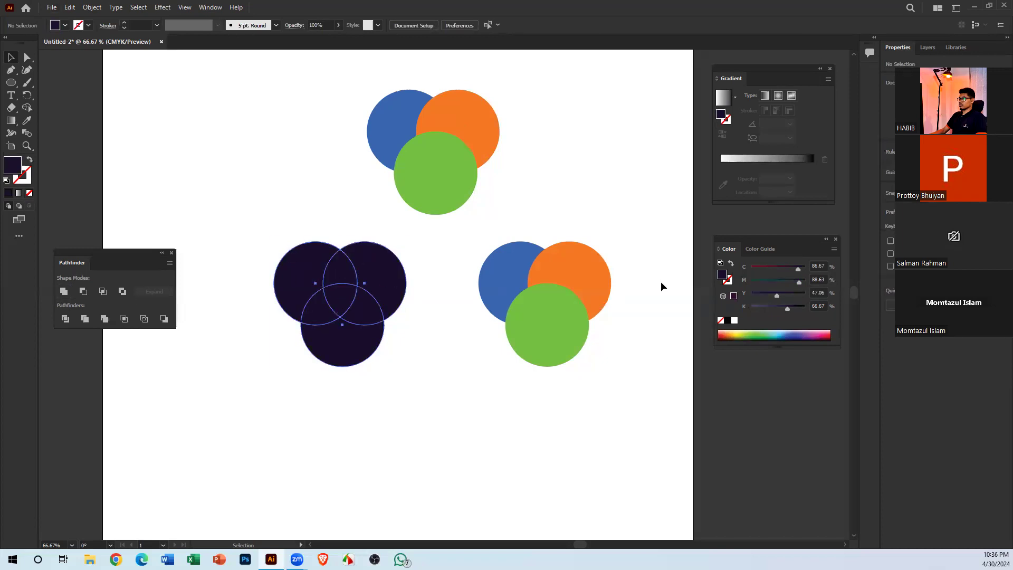
click(816, 331)
click(289, 434)
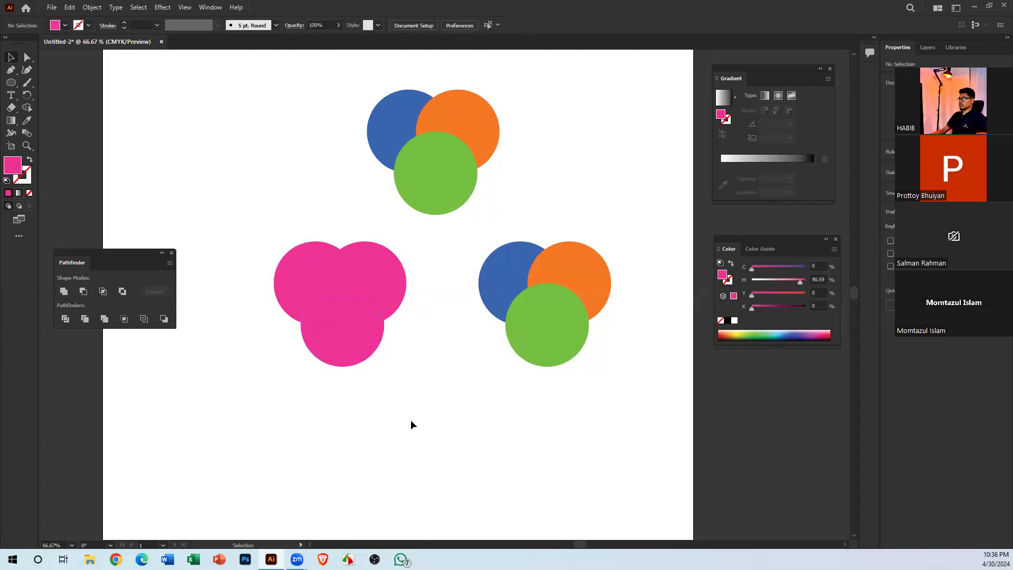
Select the pink compound shape and the lower-right set of circles in turn to compare their outlines
click(350, 342)
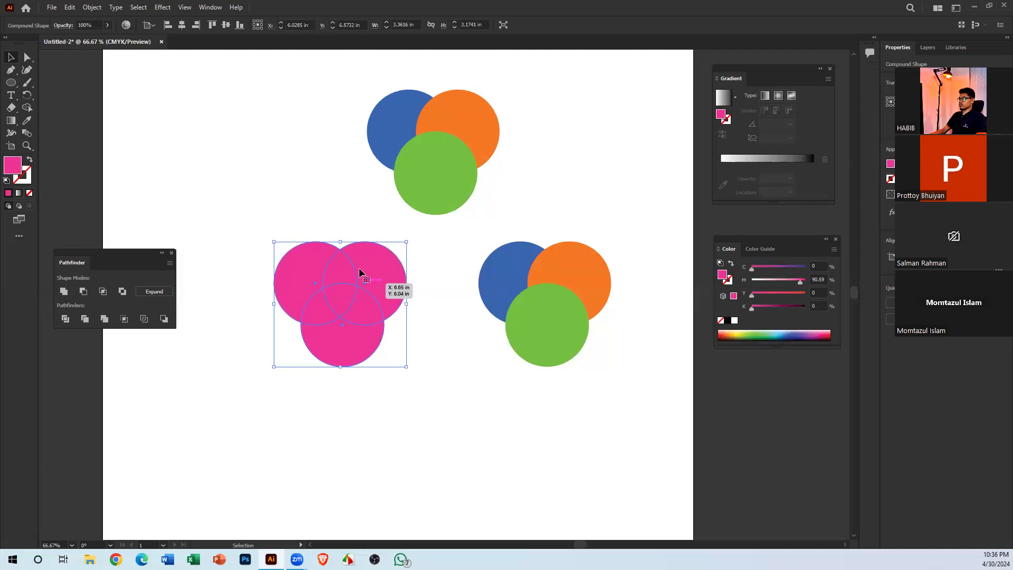
click(422, 418)
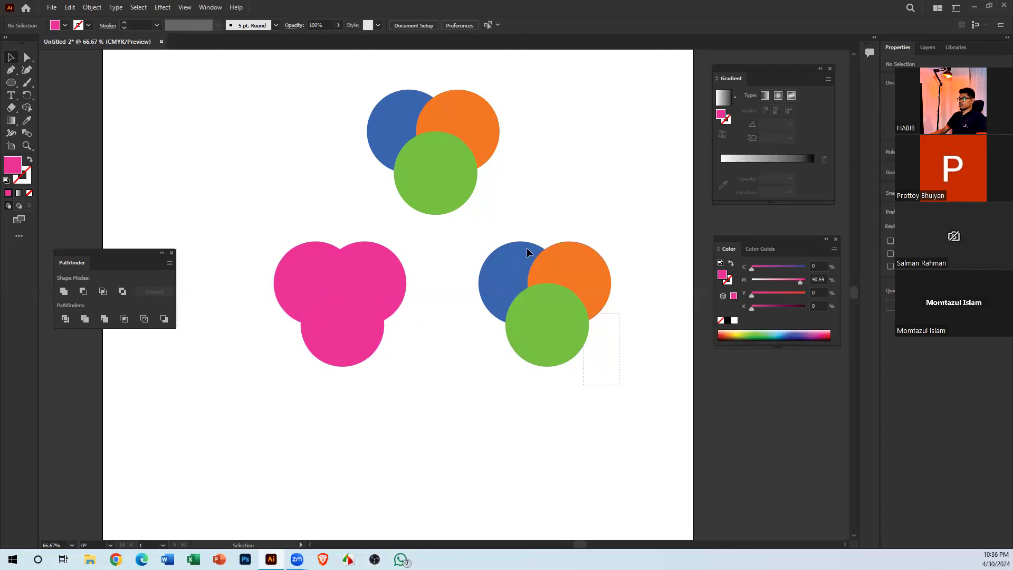
drag(526, 248, 515, 245)
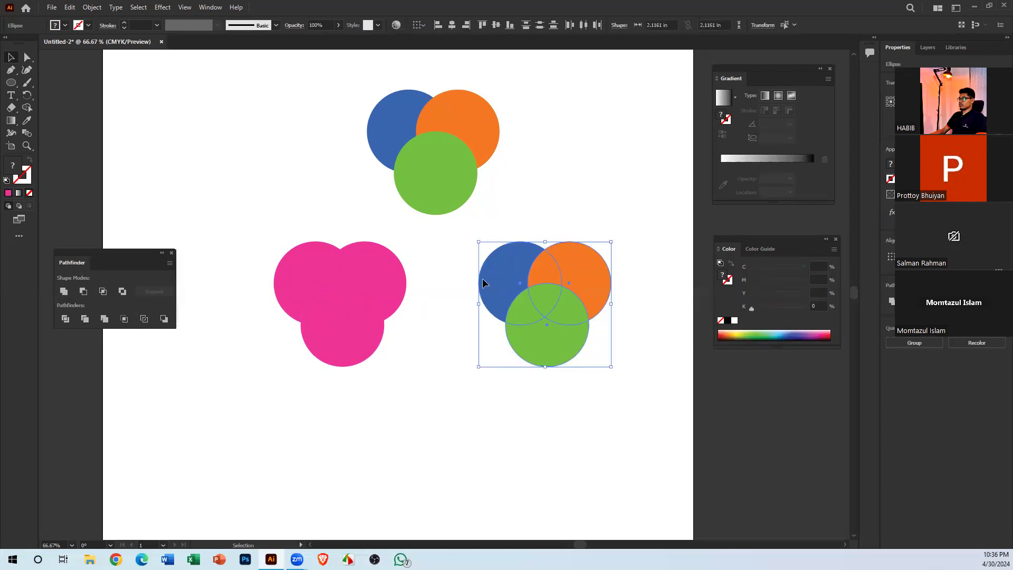
drag(620, 396, 461, 217)
click(477, 285)
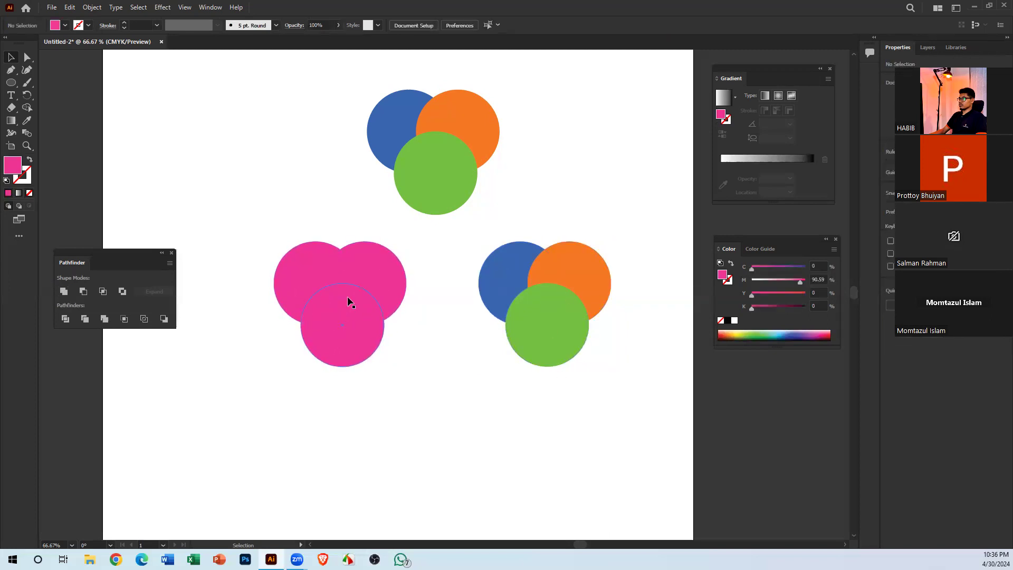
click(382, 277)
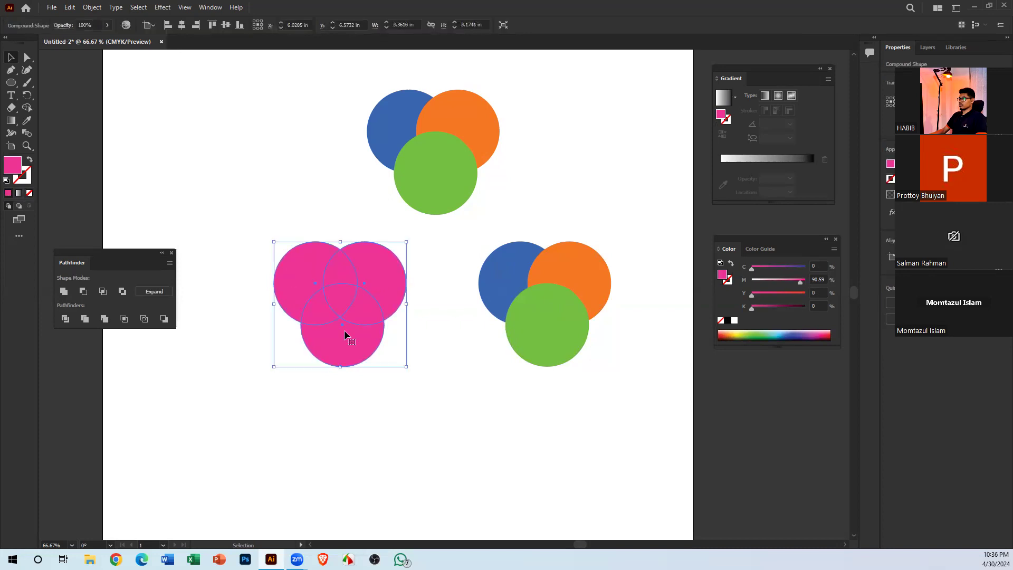
Unite the lower-right three circles into one plain path and move it to about X 10.82 in, Y 6.69 in
drag(513, 216, 585, 417)
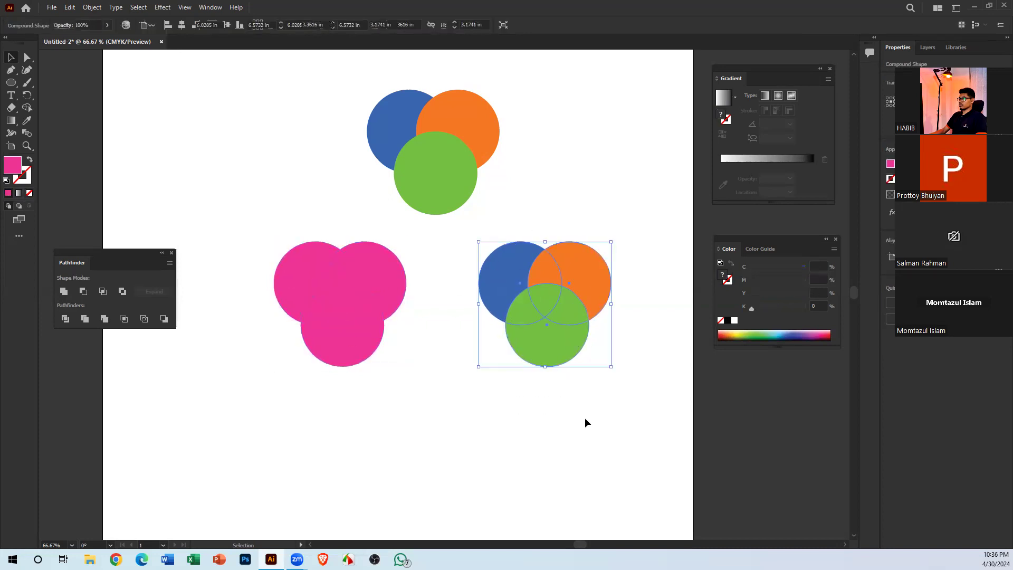
click(64, 291)
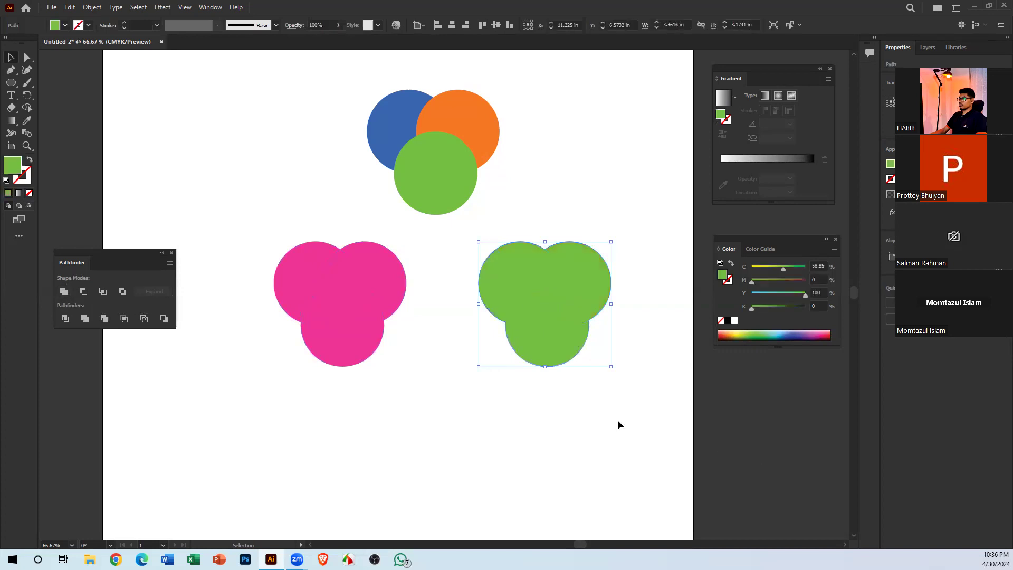
drag(519, 305, 576, 296)
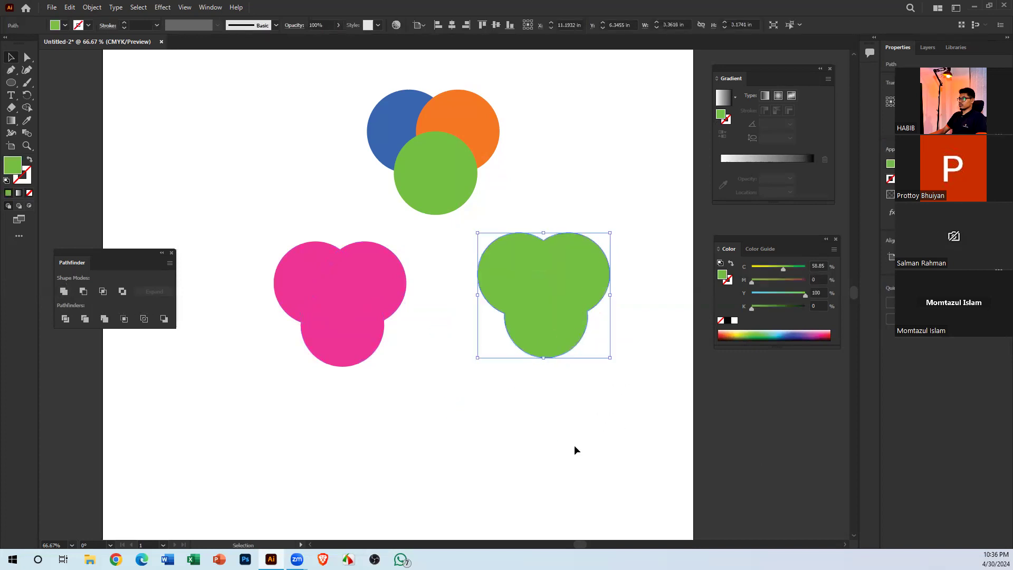
click(575, 449)
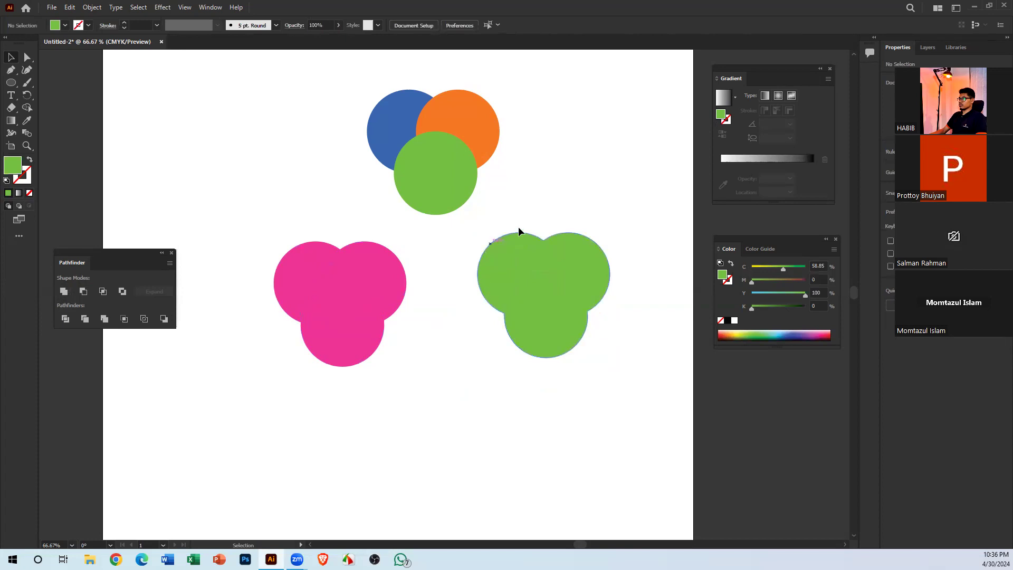
drag(538, 267, 511, 270)
click(557, 385)
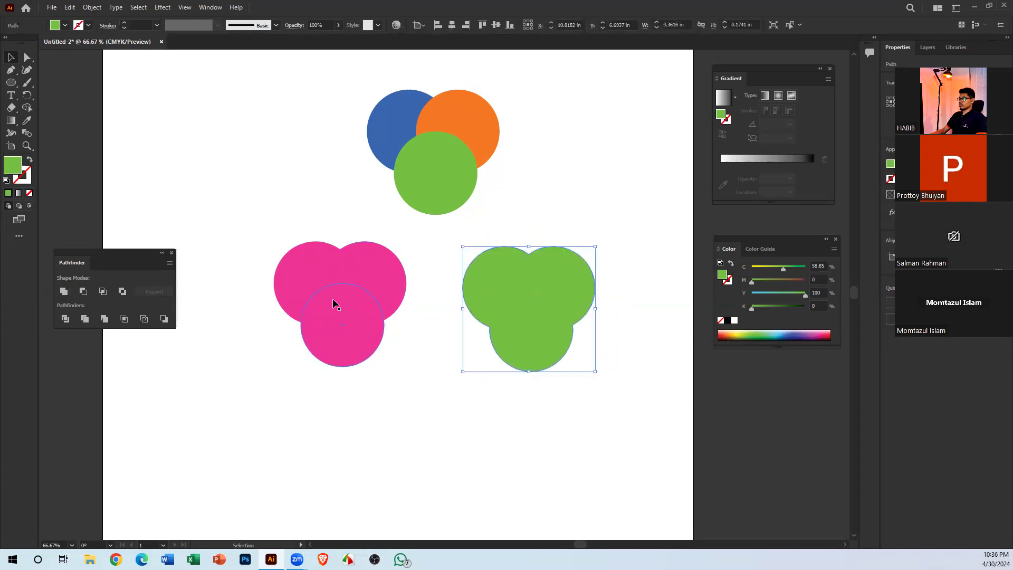
Select the pink compound shape and the green united path, individually and together, to compare their outlines
click(343, 287)
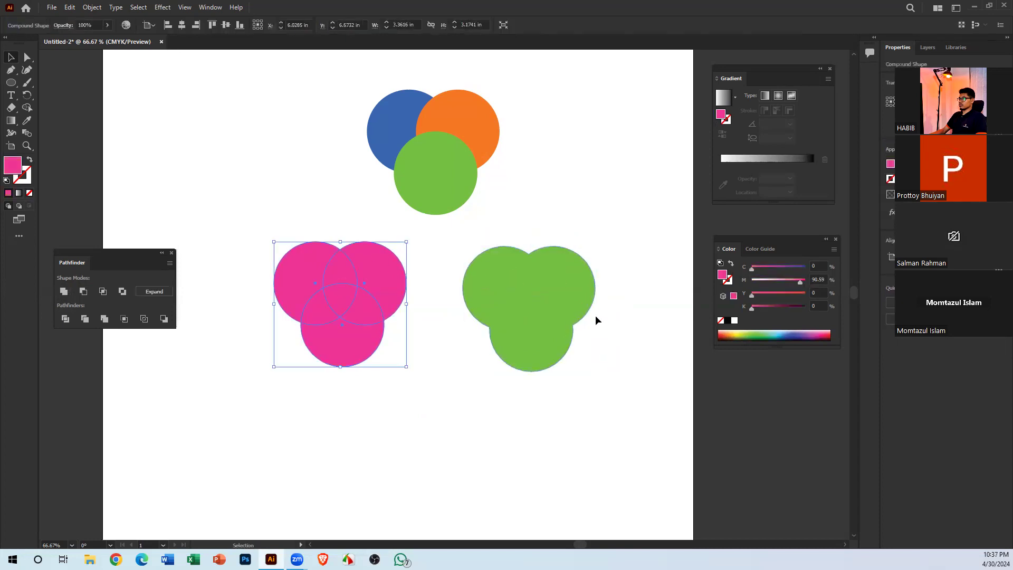
click(561, 296)
drag(533, 422, 294, 253)
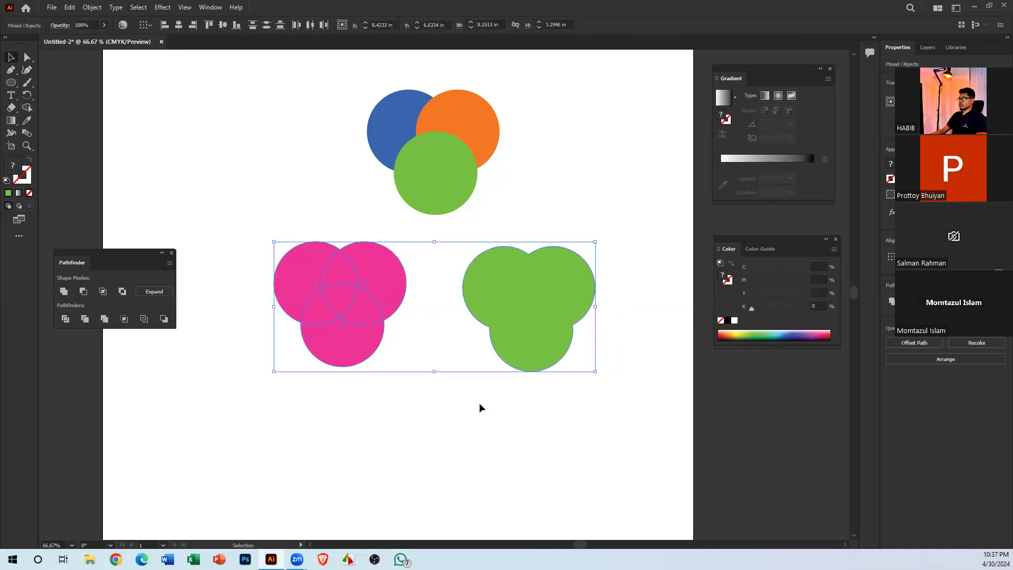
Select the pink compound shape, the green united path and the separate circles above in turn to review how they differ
click(439, 413)
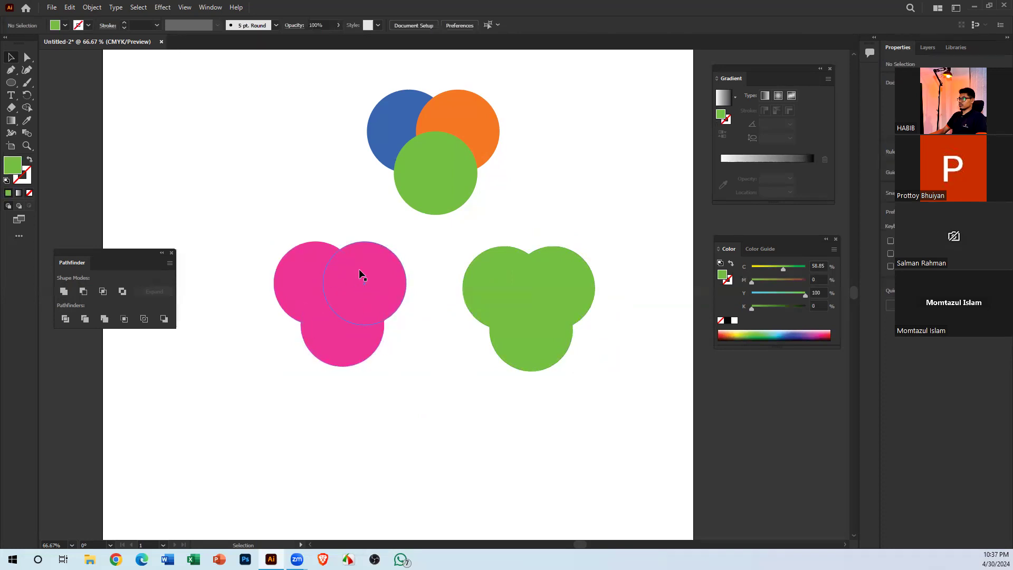
click(359, 274)
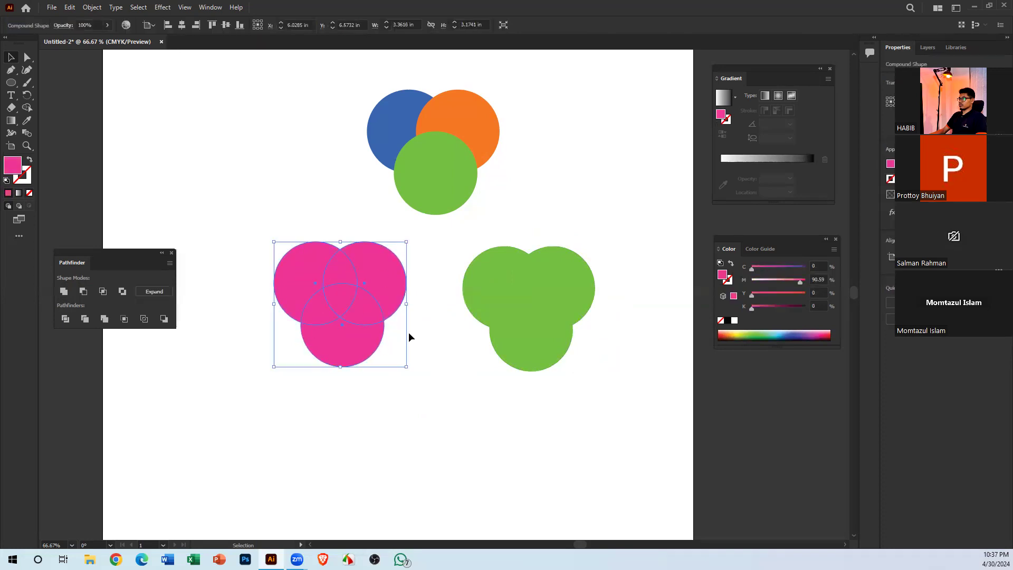
click(539, 293)
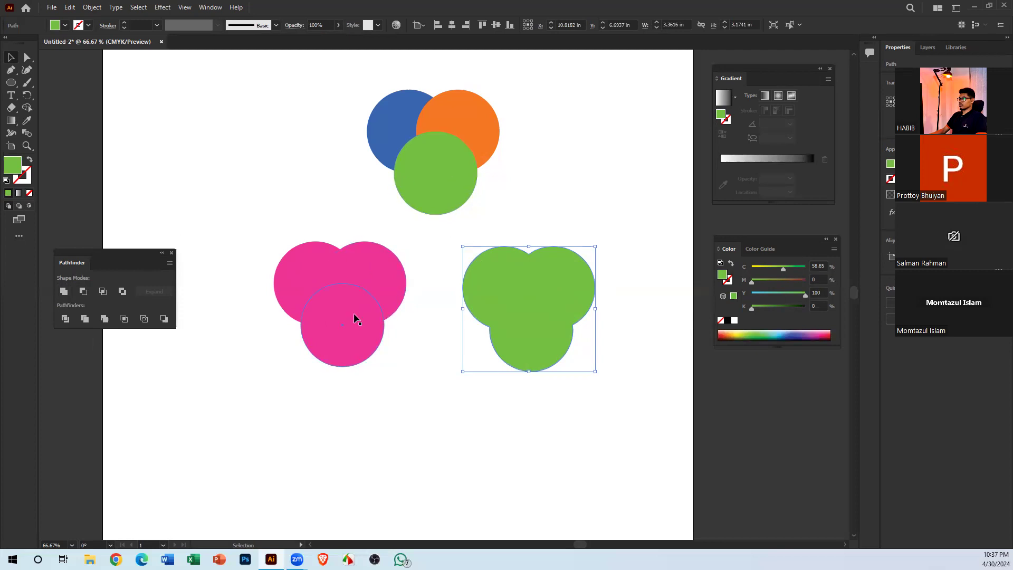
click(428, 163)
click(375, 318)
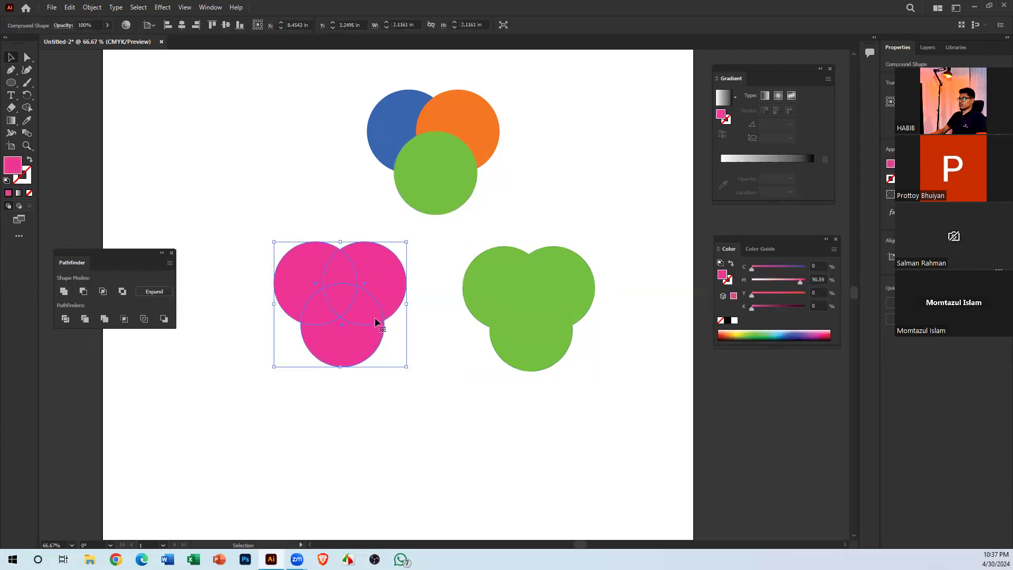
click(289, 119)
click(407, 138)
click(520, 300)
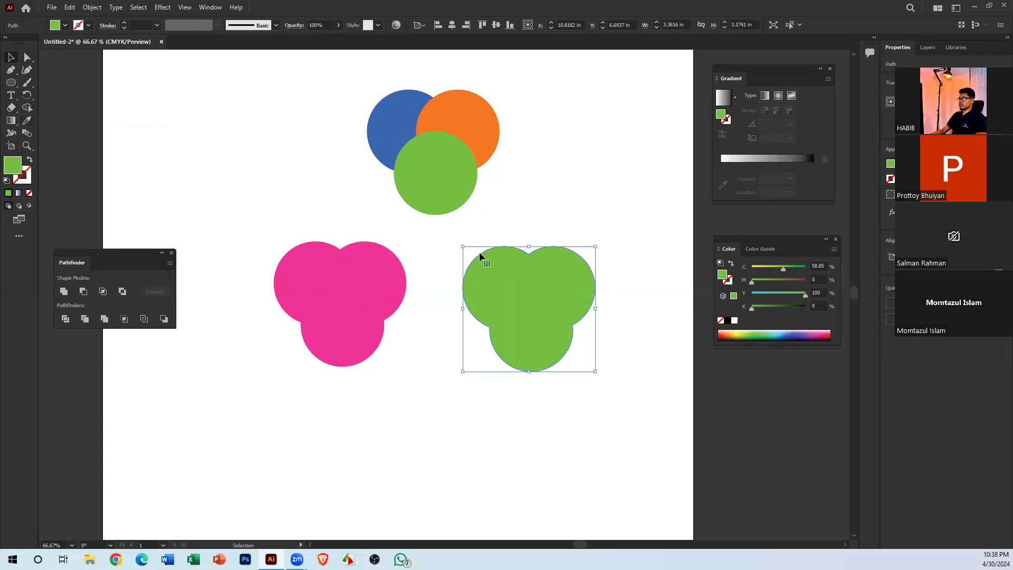
Move all the shapes off the artboard, then place the blue and orange circles above it, apart from the rest
drag(410, 420, 373, 480)
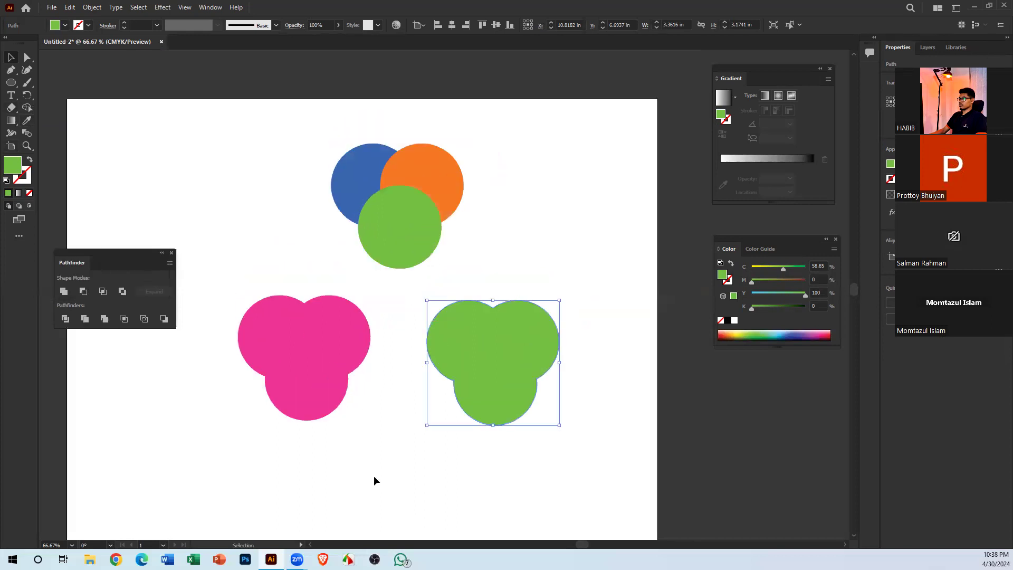
key(ctrl+minus)
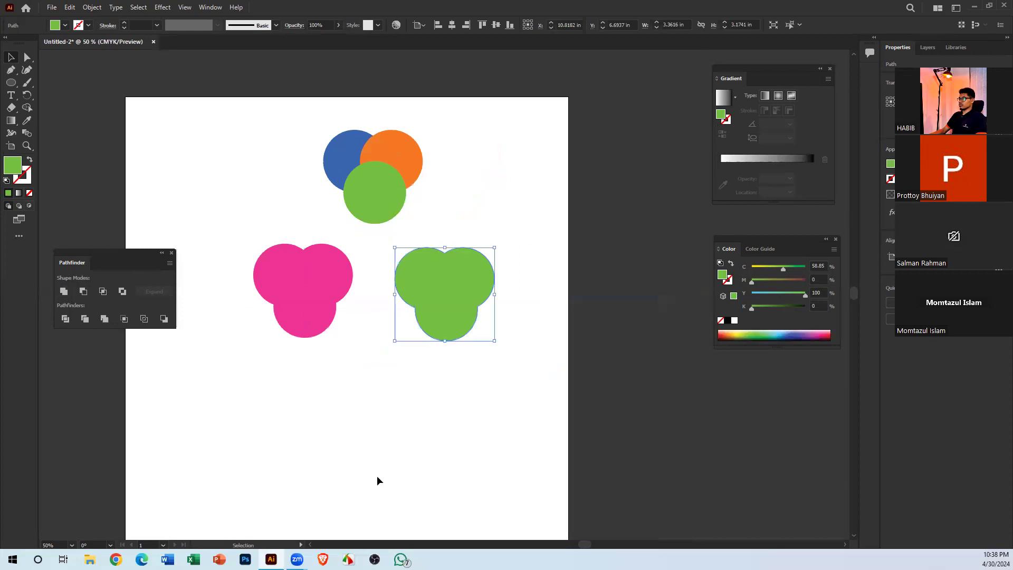
drag(330, 311, 328, 332)
drag(249, 182, 442, 427)
drag(443, 327, 689, 317)
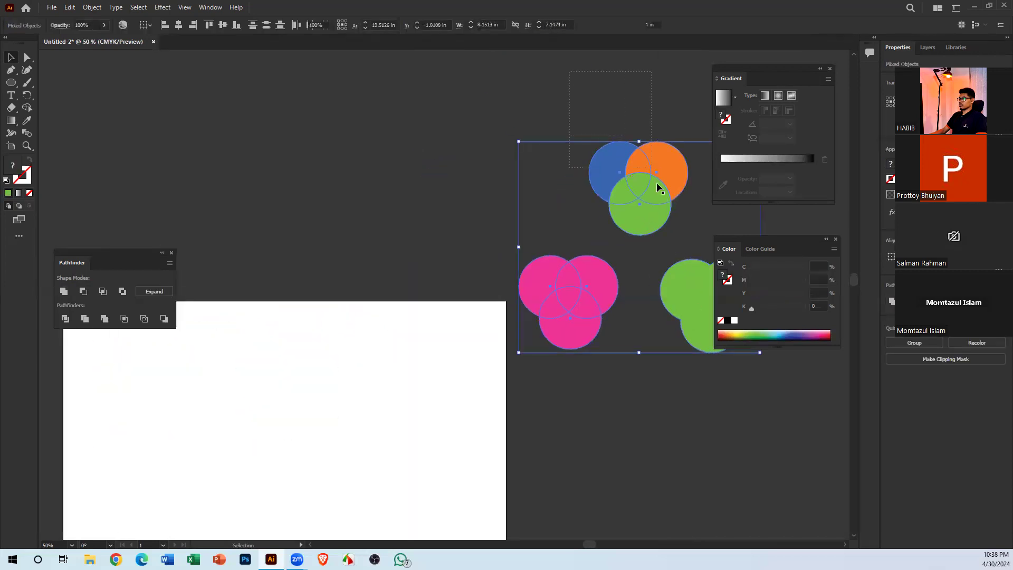
click(538, 156)
drag(672, 164, 449, 107)
click(242, 252)
Draw a green rectangle about 6.16 x 2.91 in and position it in the middle of the artboard's upper half
click(12, 82)
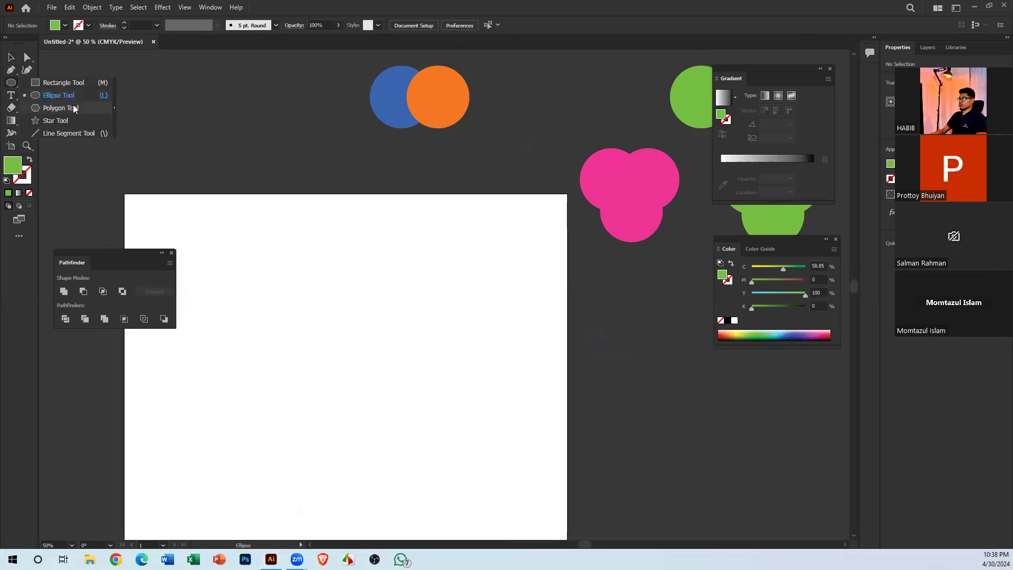
click(91, 84)
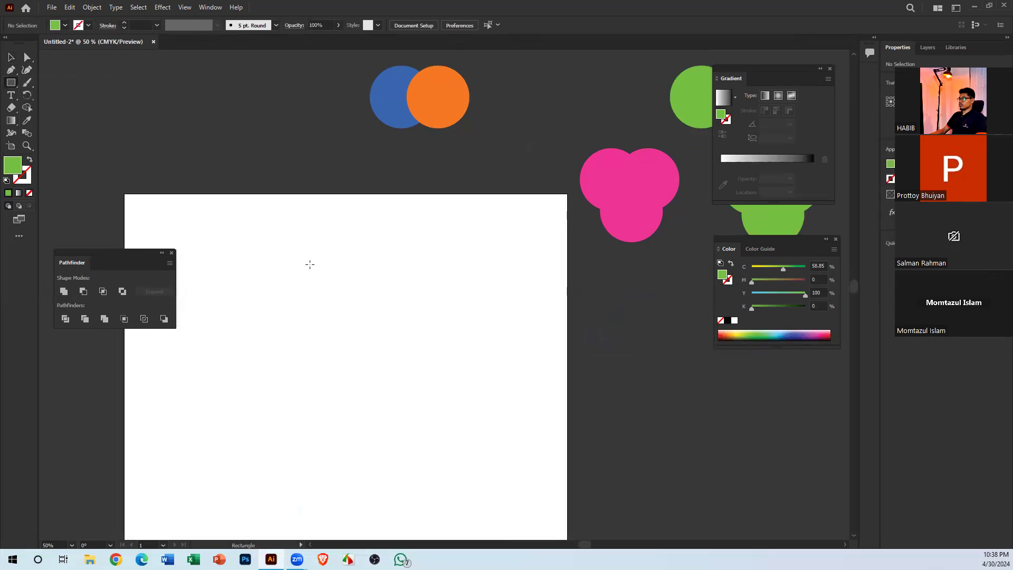
drag(306, 352, 489, 437)
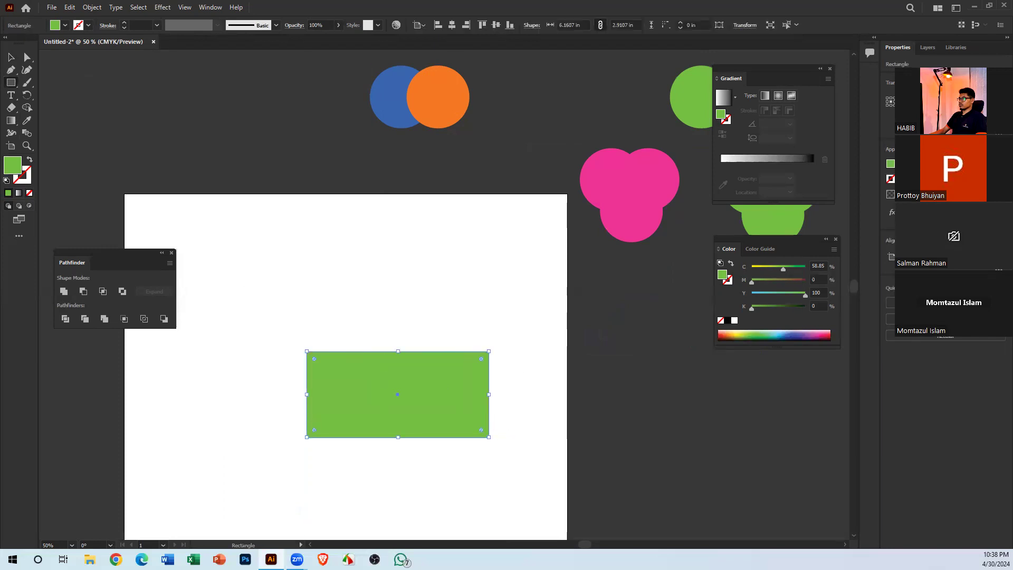
click(13, 57)
click(255, 195)
drag(453, 393, 395, 343)
drag(396, 343, 332, 295)
scroll(412, 369, left, 3)
scroll(443, 391, up, 2)
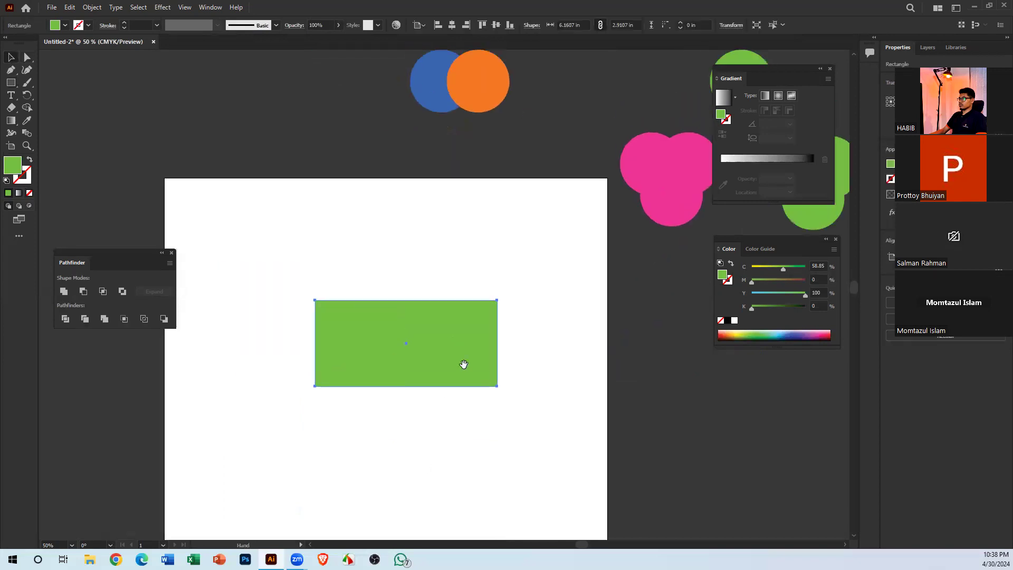
Shrink the blue and orange circles to about 0.96 in and place the orange one on the rectangle's upper edge, the blue one above
drag(411, 68, 411, 68)
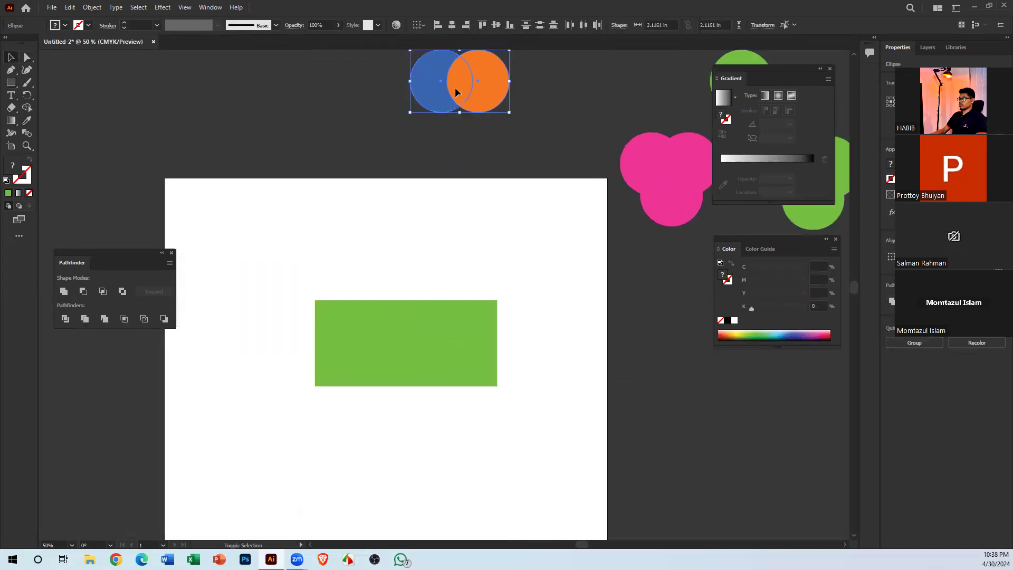
drag(513, 112, 410, 310)
key(ctrl+shift+a)
drag(394, 277, 407, 219)
drag(409, 293, 403, 295)
Bring the orange circle to the front of the green rectangle
right_click(403, 295)
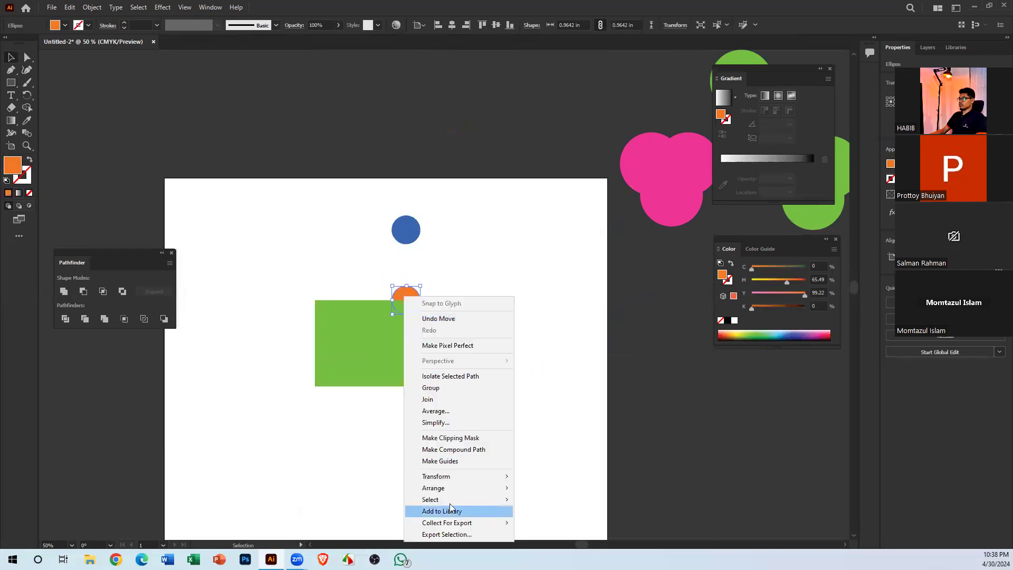
mouse_move(460, 493)
click(553, 486)
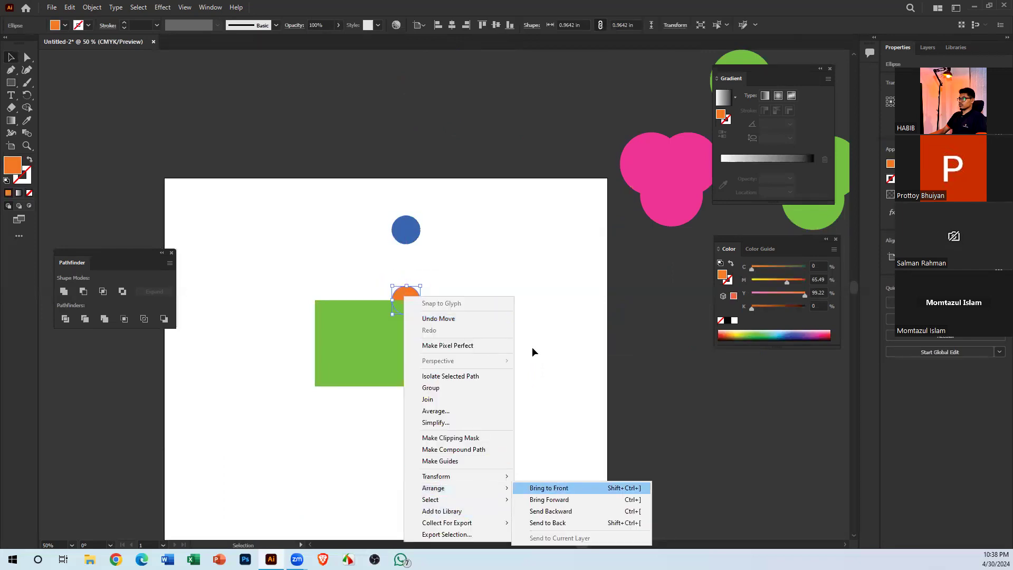
key(ctrl+shift+a)
Copy the orange circle onto the midpoints of the rectangle's other three edges and move the blue circle off the artboard
click(410, 300)
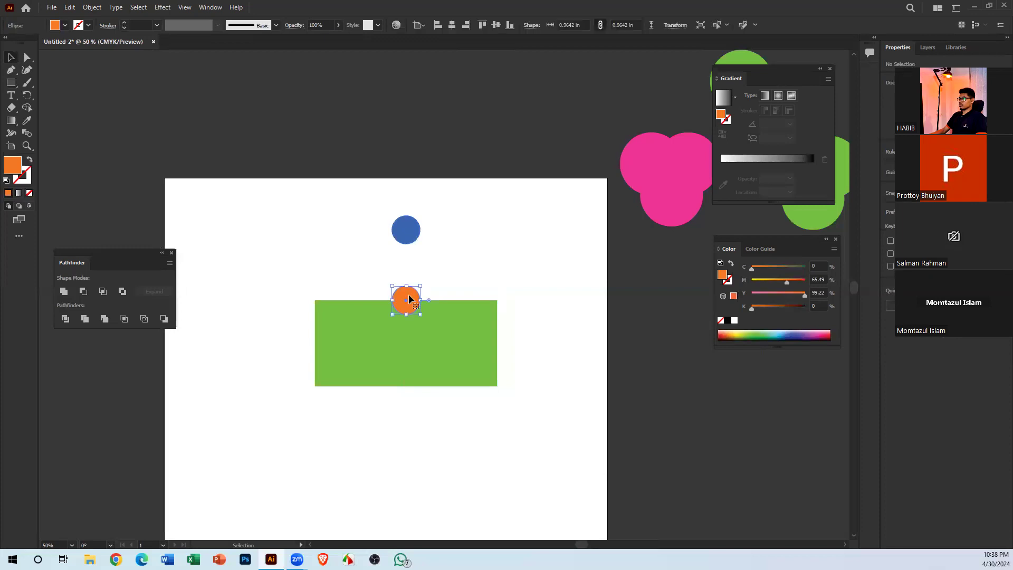
drag(410, 299, 499, 346)
key(ctrl+shift+a)
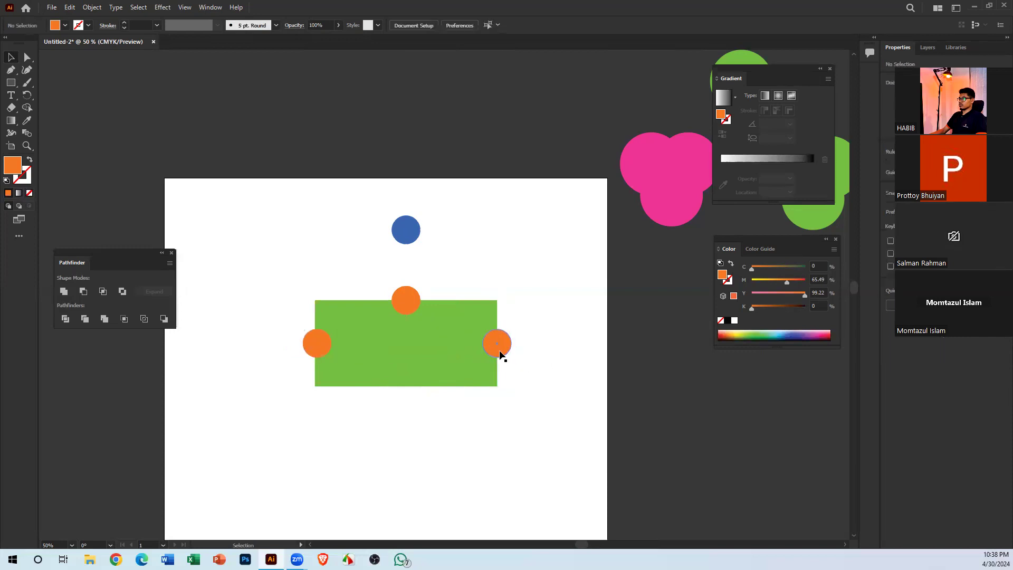
click(502, 347)
drag(503, 347, 412, 389)
click(425, 255)
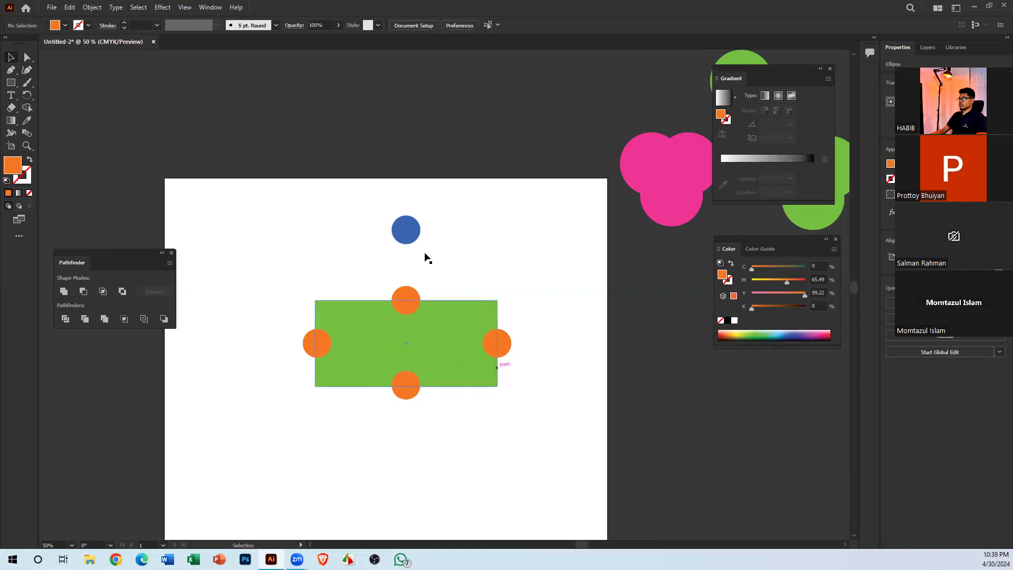
drag(407, 230, 767, 438)
scroll(522, 376, down, 2)
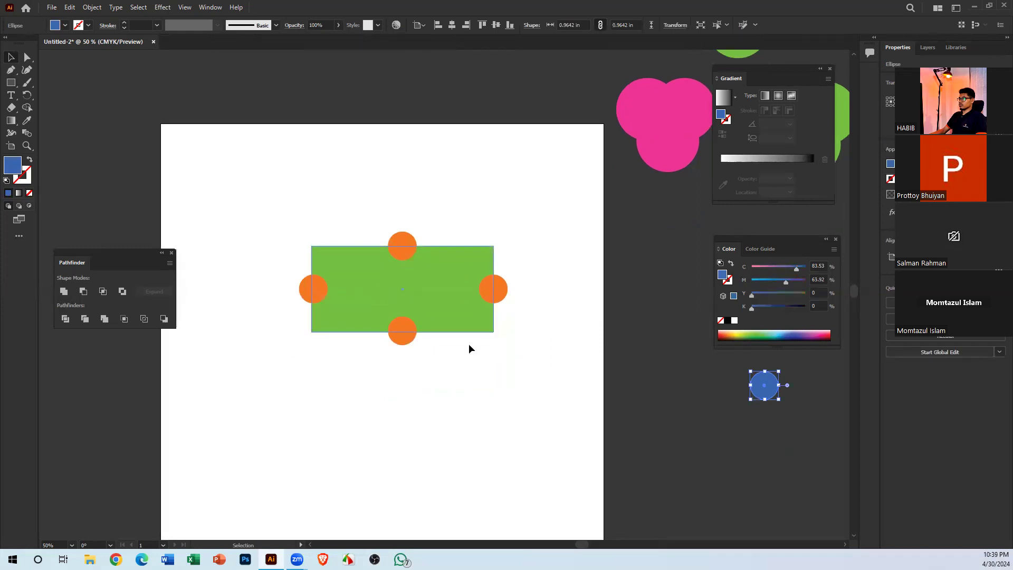
Duplicate the rectangle with its four orange circles, placing one set at the artboard's upper edge and the other in the lower half
drag(249, 177, 527, 434)
drag(441, 290, 411, 173)
drag(541, 405, 289, 252)
drag(445, 279, 410, 385)
click(508, 370)
Unite the lower rectangle and its four circles into one plain path and position it in the artboard's lower half
drag(229, 363, 522, 493)
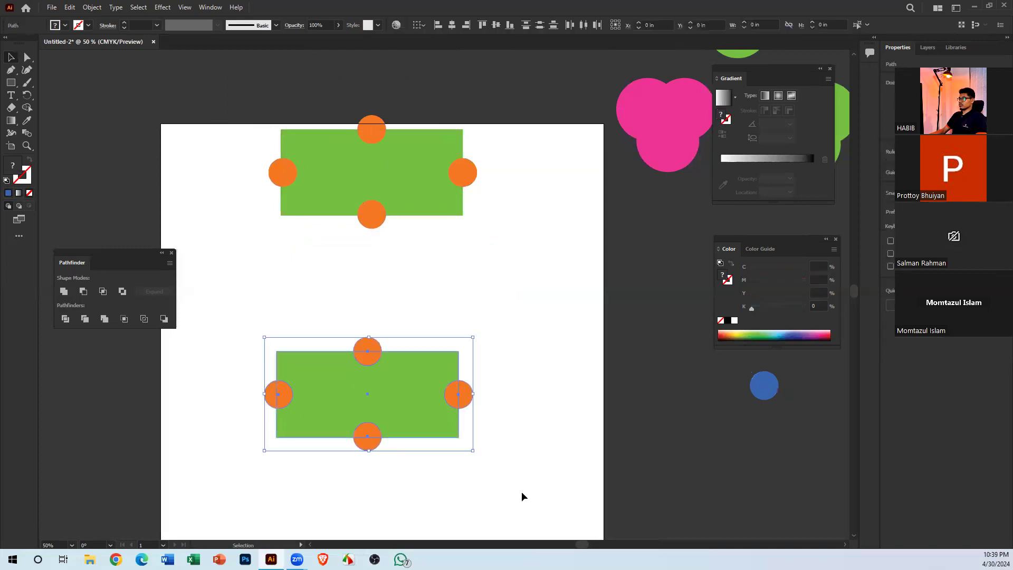
click(63, 292)
drag(395, 353, 411, 309)
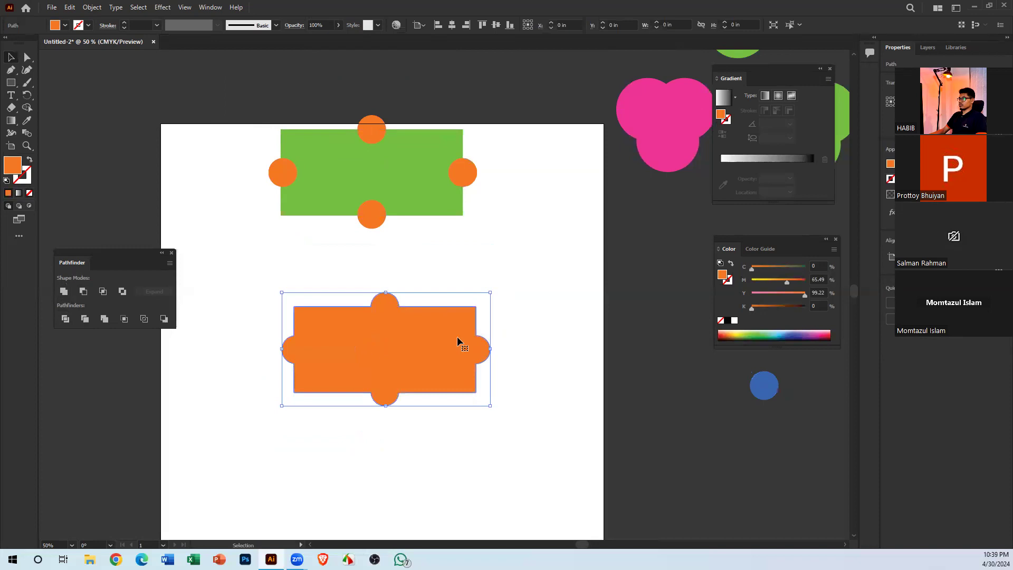
key(space)
drag(423, 267, 431, 267)
drag(431, 308, 430, 352)
scroll(499, 269, up, 1)
Move the green rectangle and its orange circles down so they sit fully inside the artboard above the united shape
drag(499, 268, 317, 141)
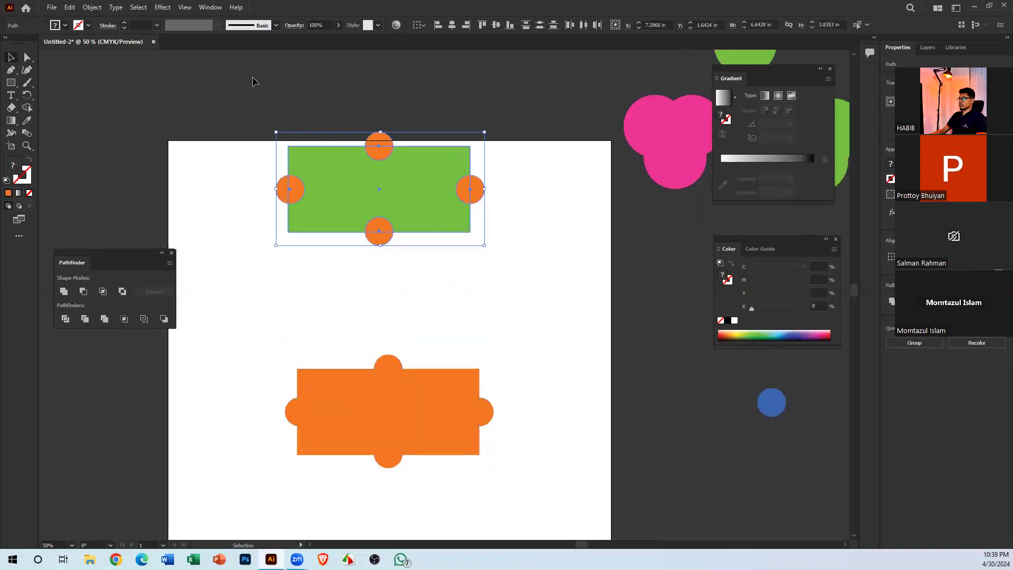
drag(382, 230, 380, 292)
click(534, 324)
drag(511, 328, 443, 317)
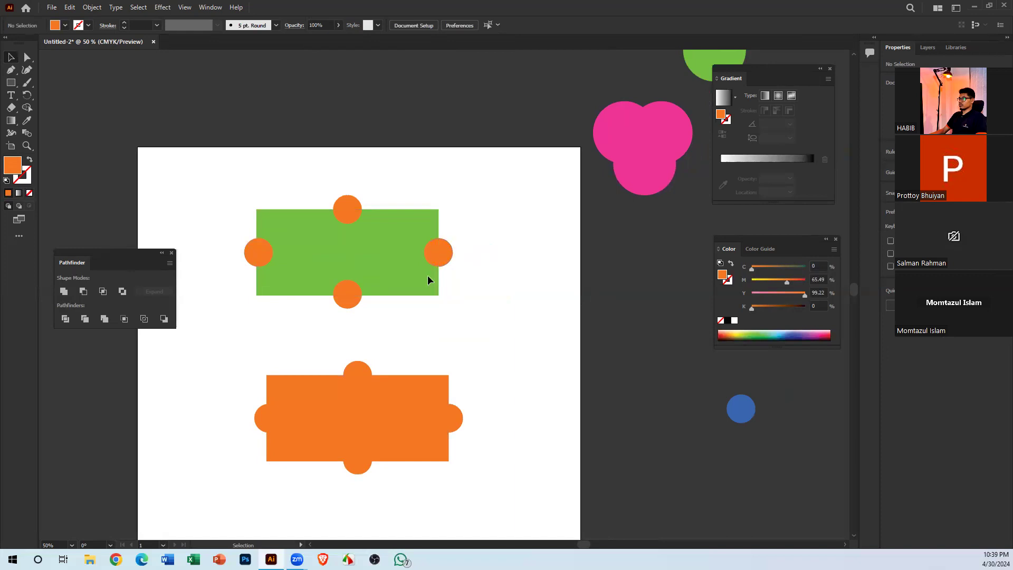
Bring the blue circle beside the rectangles, enlarge it to 3.75 in and place it over the artboard's right edge
drag(749, 417, 552, 375)
drag(478, 297, 526, 309)
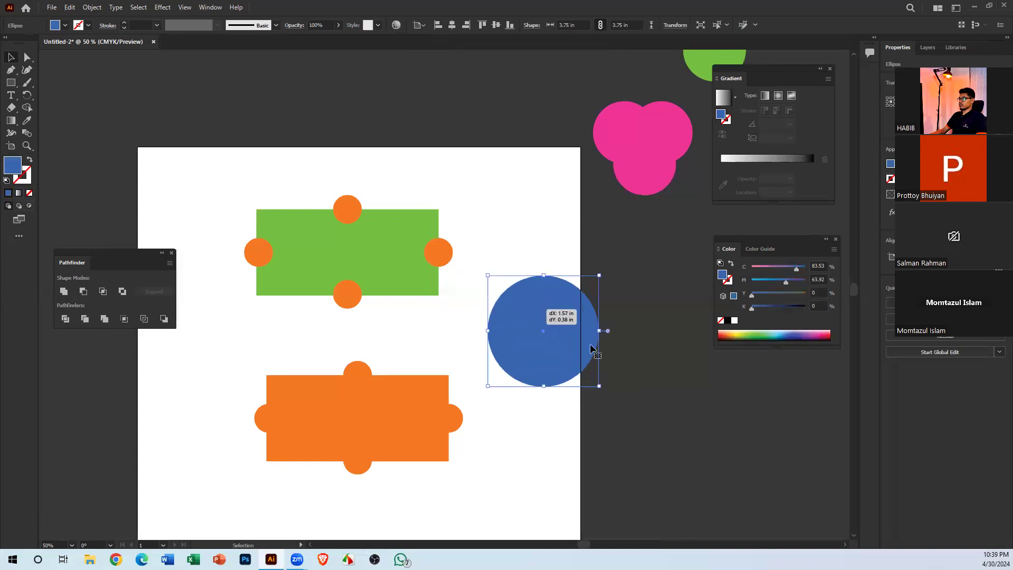
click(647, 367)
click(545, 324)
Try to apply Pathfinder Unite and Intersect to the single blue circle
click(64, 292)
click(630, 393)
drag(584, 361, 647, 389)
click(601, 394)
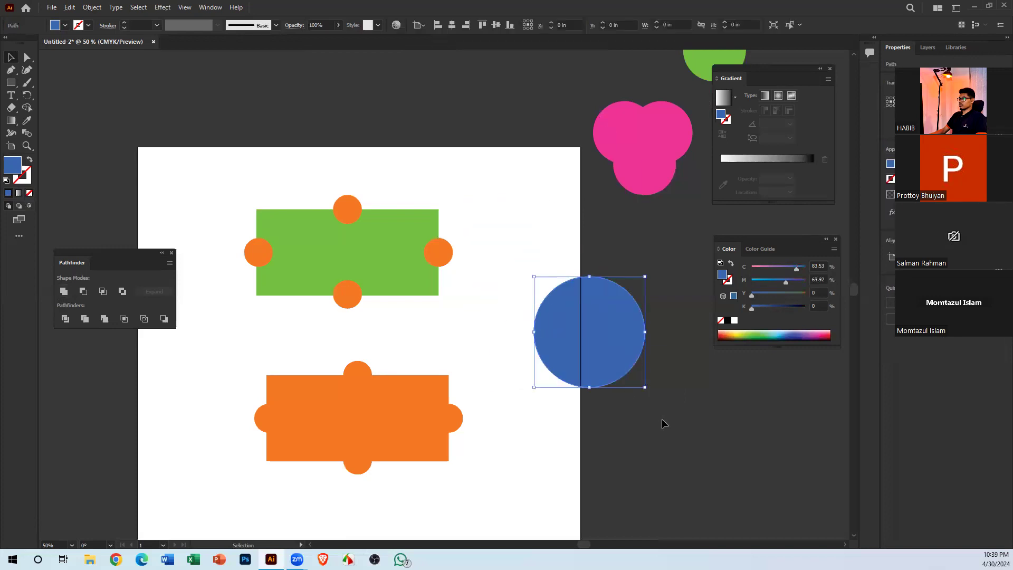
click(109, 296)
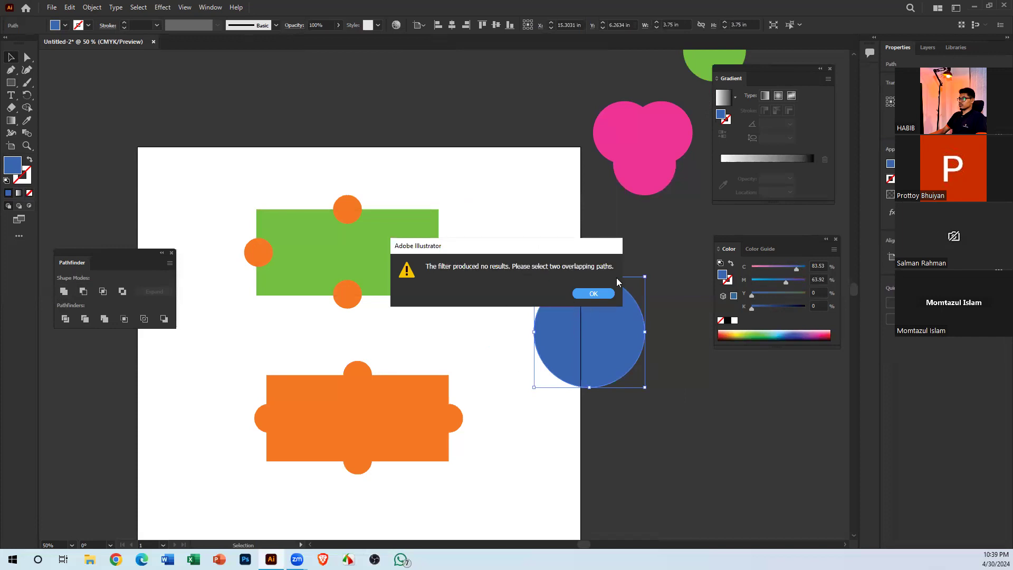
click(593, 293)
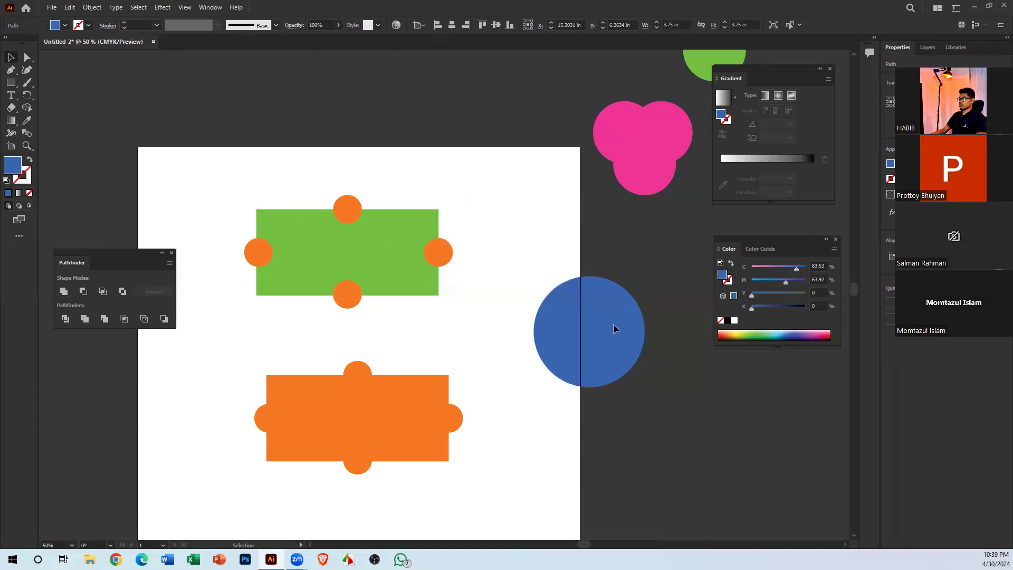
Delete the large blue circle
drag(614, 326, 685, 397)
key(Delete)
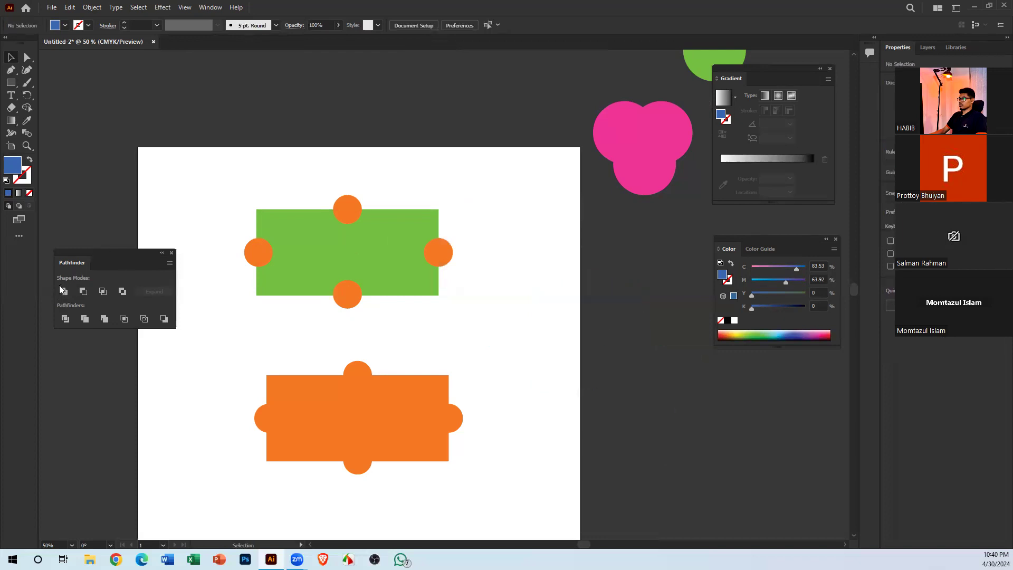
key(a)
Move the green rectangle with its circles and the orange united shape together off the artboard to its right
key(ctrl+minus)
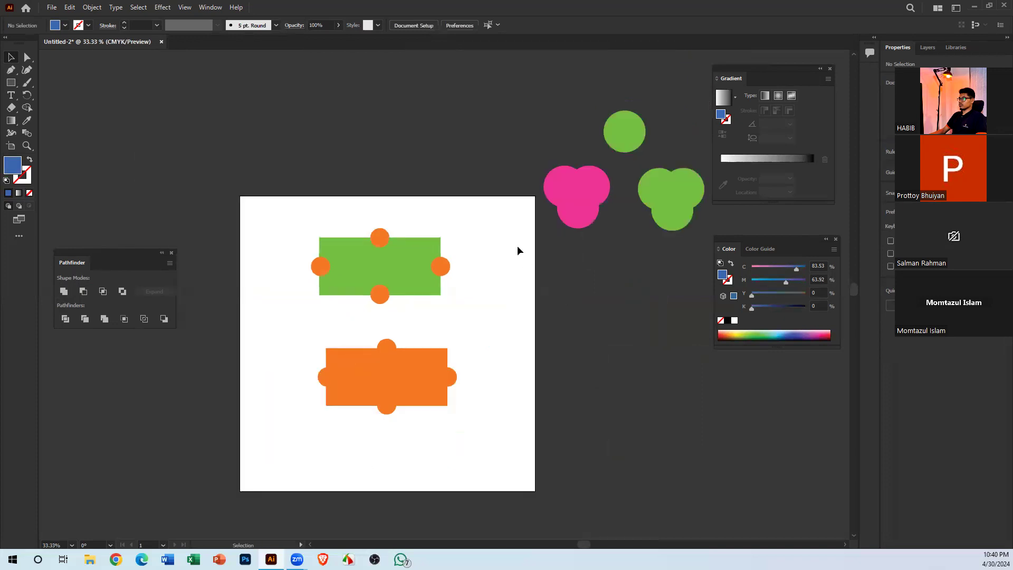
drag(489, 353, 456, 310)
drag(272, 196, 446, 443)
drag(408, 369, 769, 461)
drag(545, 369, 524, 370)
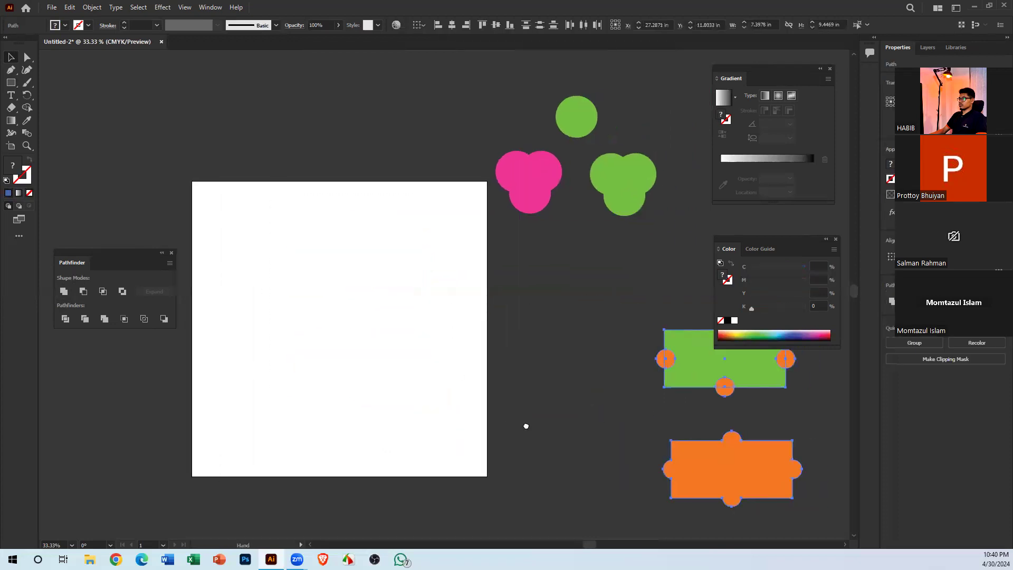
drag(472, 336, 512, 356)
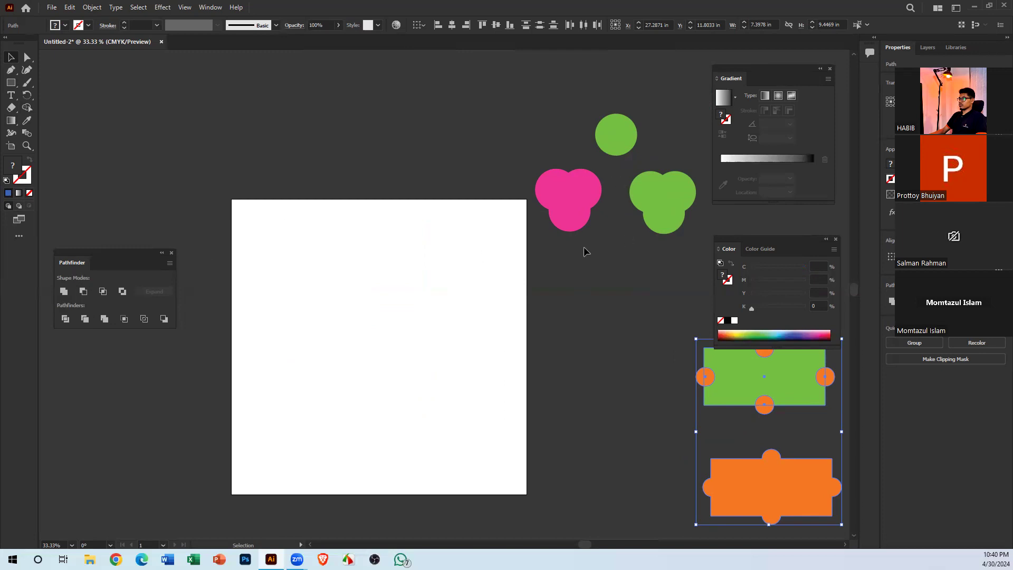
click(639, 325)
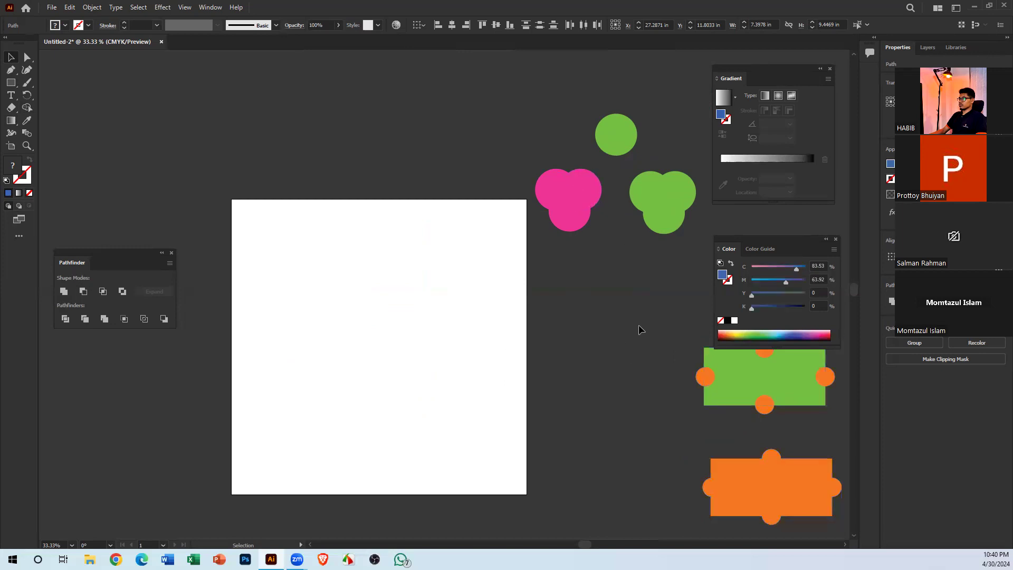
Place a copy of the green rectangle, without its orange circles, in the upper half of the empty artboard
key(space)
drag(501, 336, 549, 326)
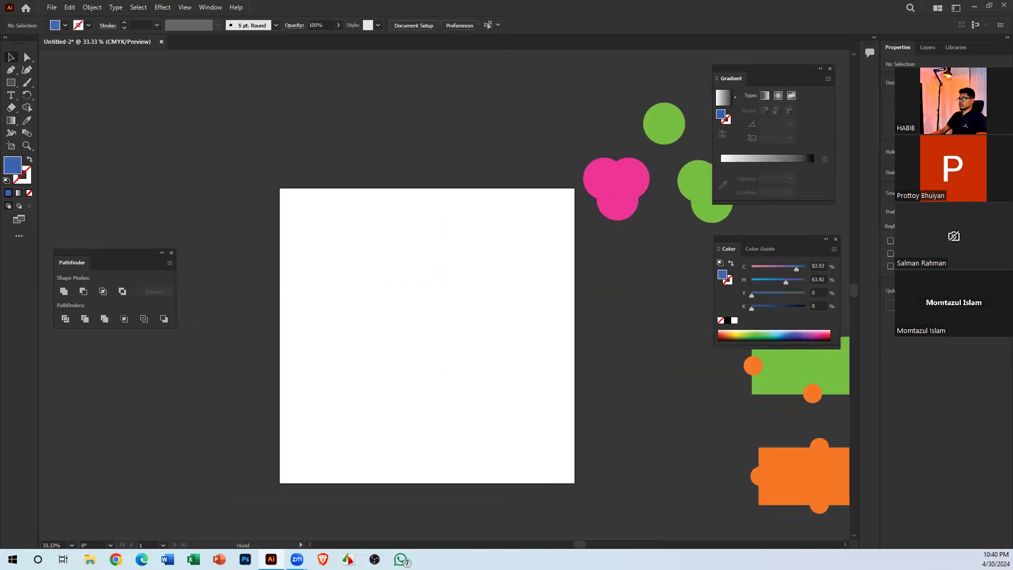
key(space)
drag(454, 219, 454, 253)
drag(682, 340, 290, 271)
key(ctrl+z)
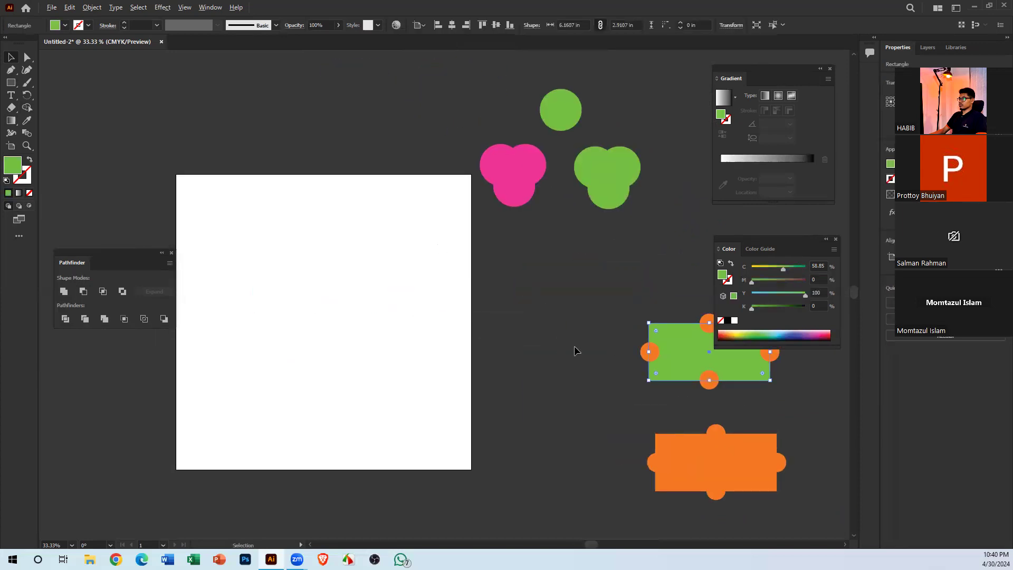
drag(669, 362, 302, 284)
key(space)
drag(334, 337, 461, 324)
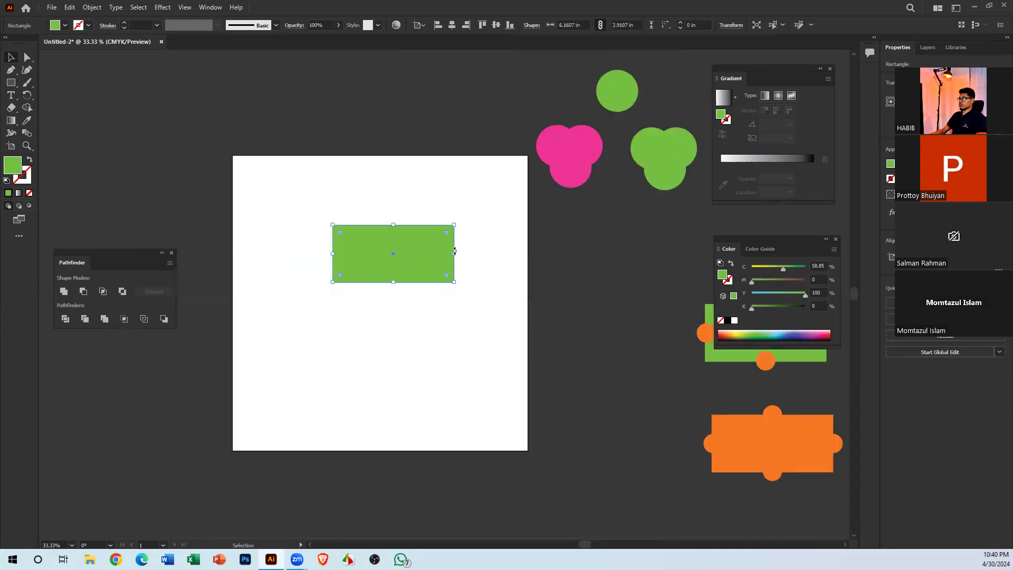
Narrow the green rectangle to a square of about 2.91 in and place it near the artboard's center
drag(455, 253, 367, 303)
click(409, 339)
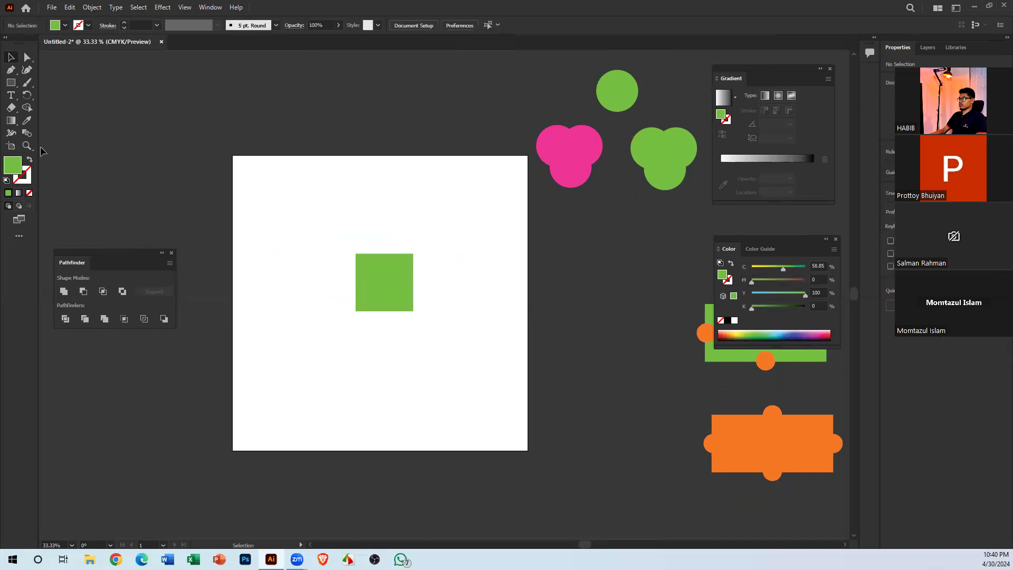
Draw a hexagon about 3.23 x 2.79 in beside the green square and fill it with dark red from the color spectrum
click(11, 83)
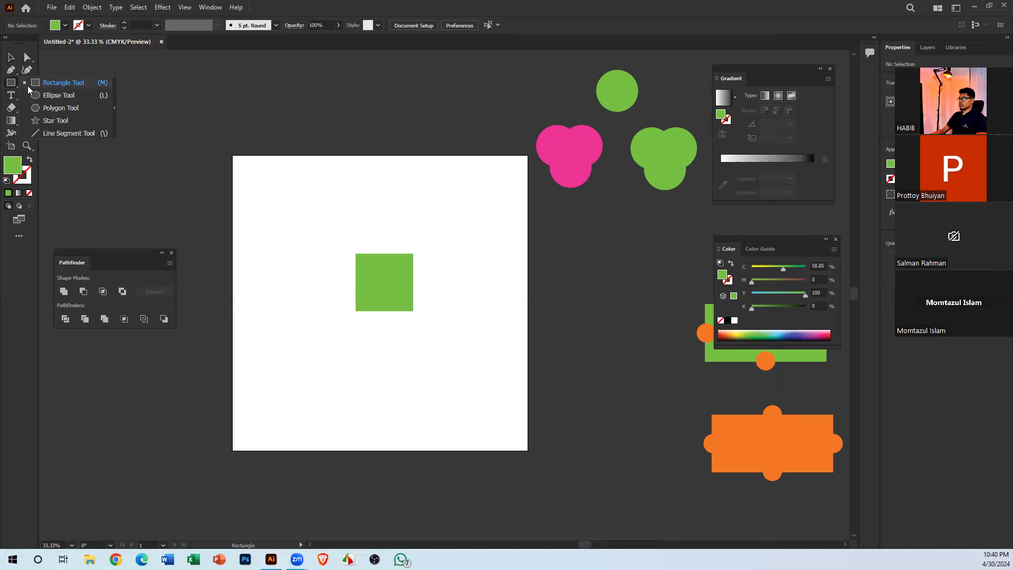
click(72, 108)
drag(296, 294, 313, 322)
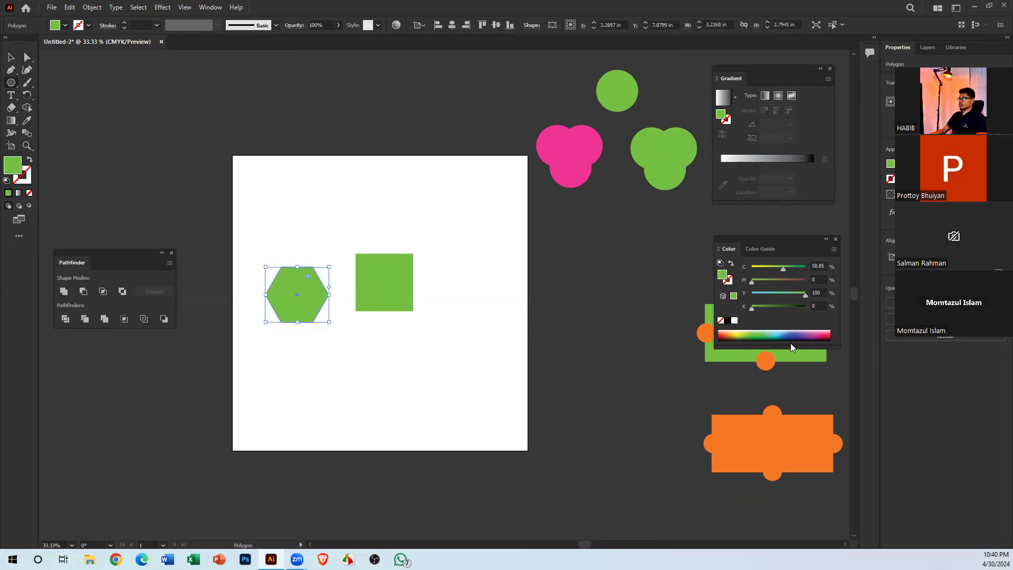
click(827, 336)
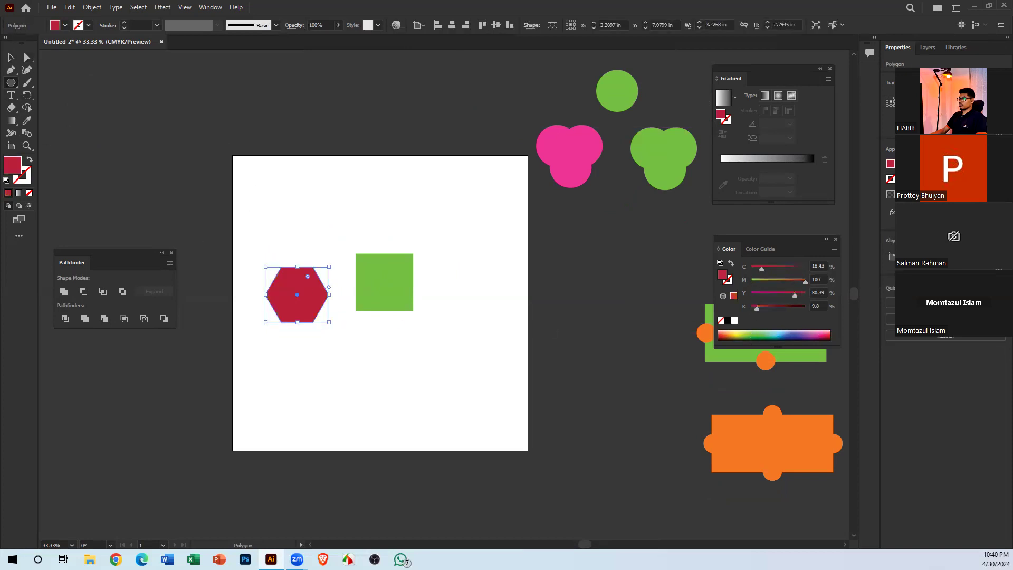
Bring the green square and the red hexagon together so the hexagon overlaps the square's lower-left corner
click(11, 58)
click(436, 214)
drag(409, 298, 348, 300)
scroll(448, 312, down, 2)
scroll(448, 312, left, 4)
drag(430, 271, 475, 276)
Select the green square and the red hexagon in turn to examine which one lies in front
click(348, 162)
click(411, 264)
shift+click(425, 232)
click(514, 314)
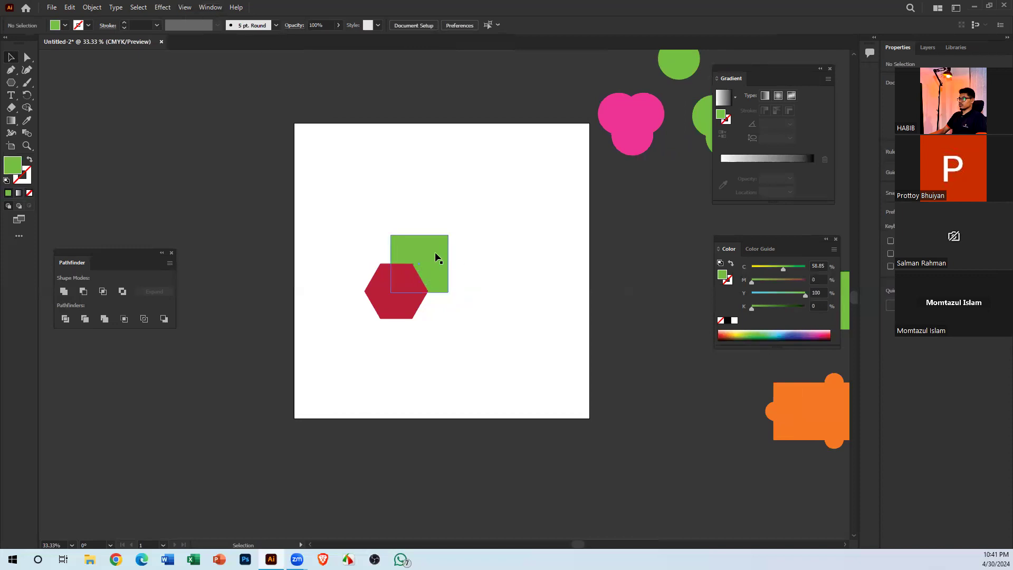
click(500, 243)
click(391, 285)
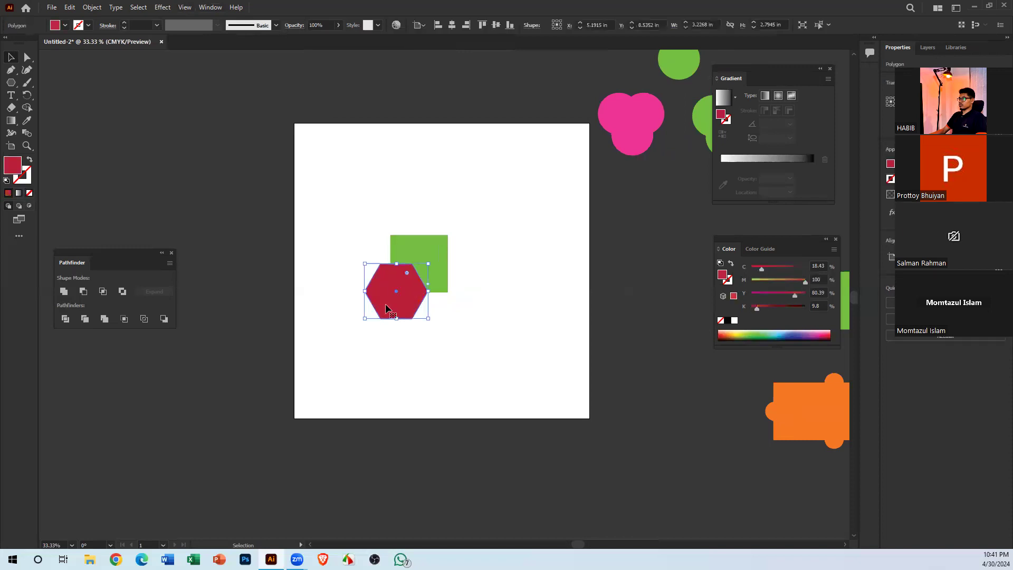
click(444, 246)
click(498, 288)
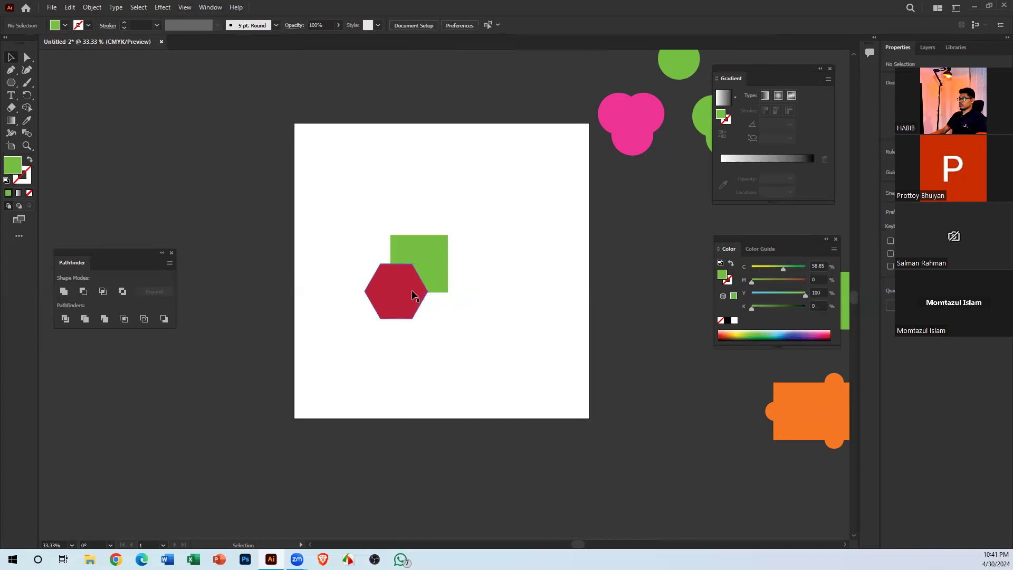
click(387, 292)
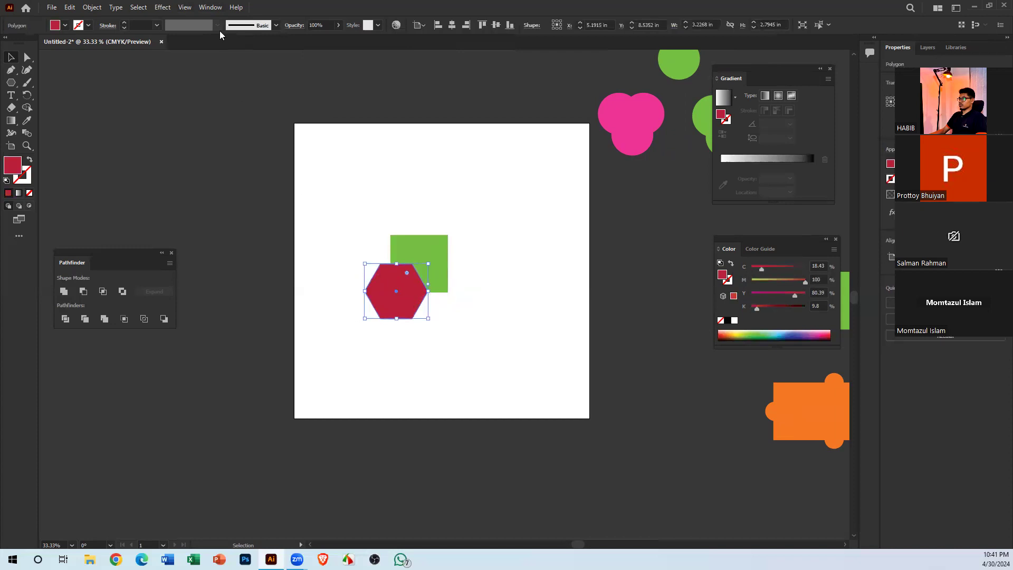
Show the layer list as a floating window beneath the Pathfinder options, enlarge it and expand Layer 1
click(214, 9)
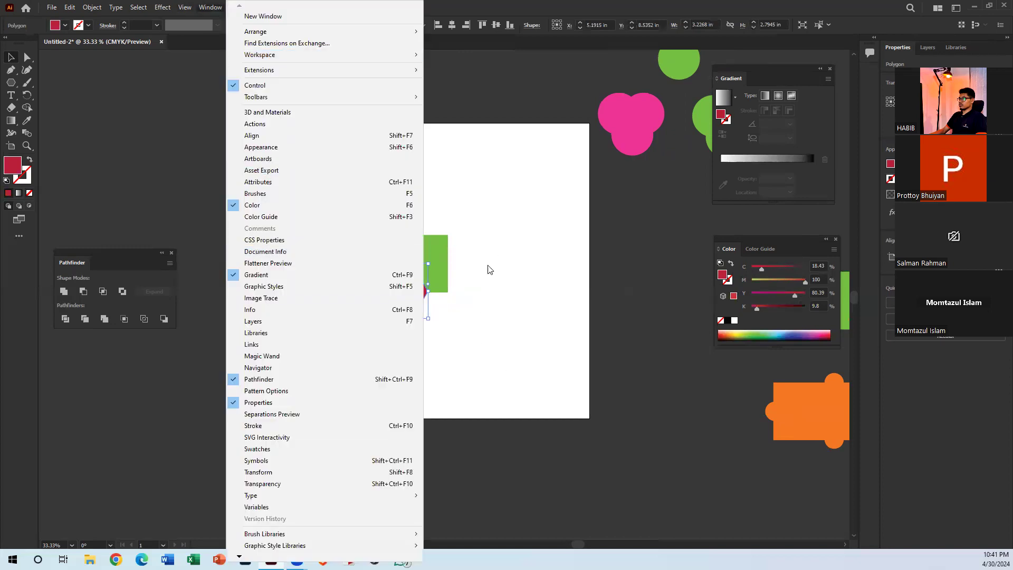
click(285, 323)
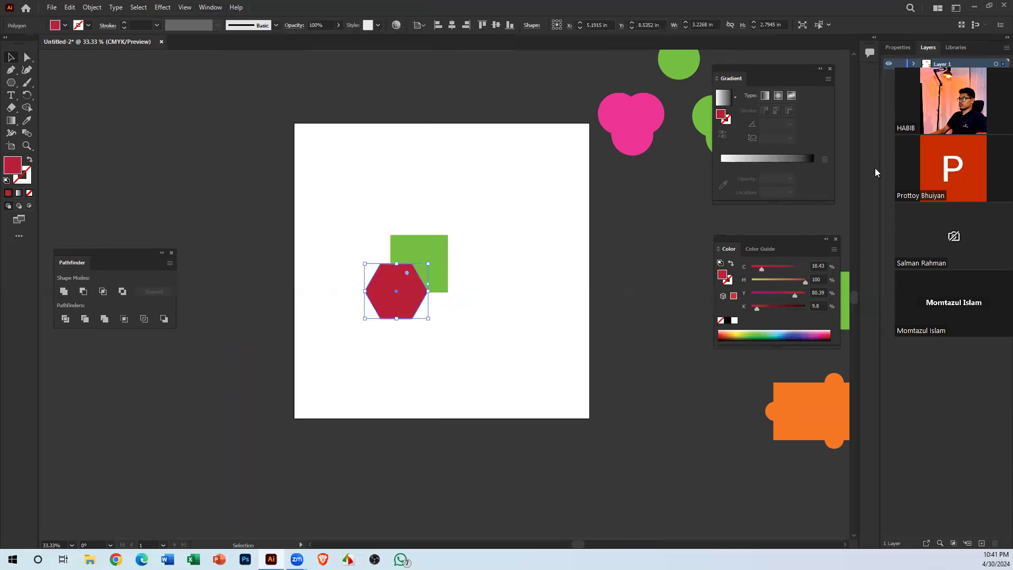
drag(918, 48, 124, 384)
drag(123, 252, 126, 85)
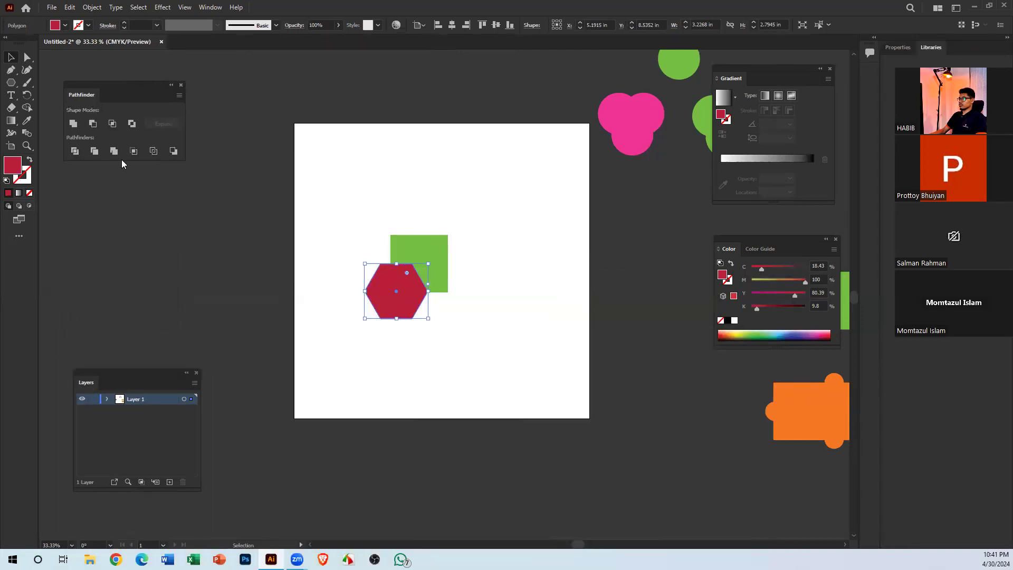
drag(151, 375, 138, 181)
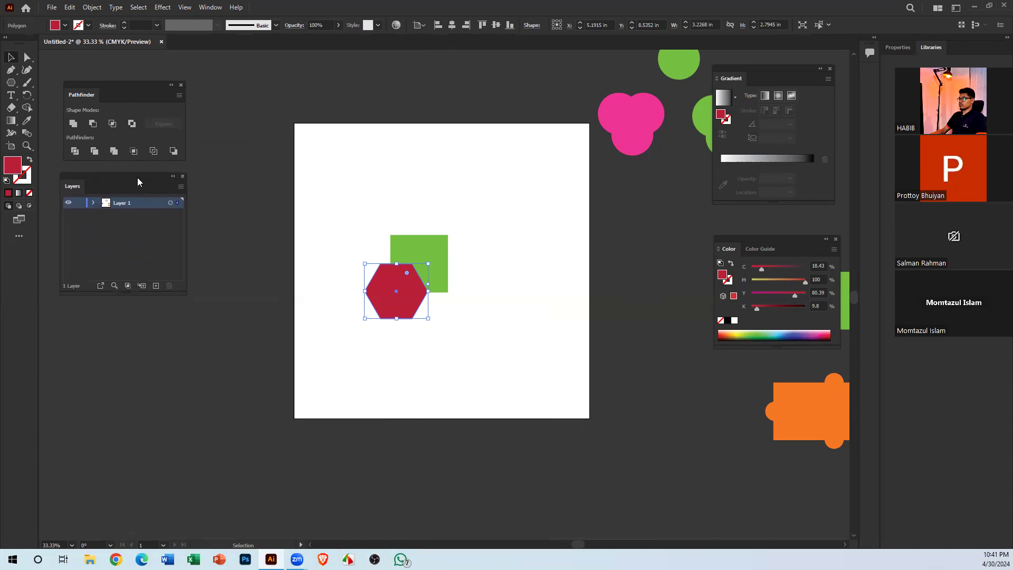
drag(135, 364, 170, 442)
click(93, 203)
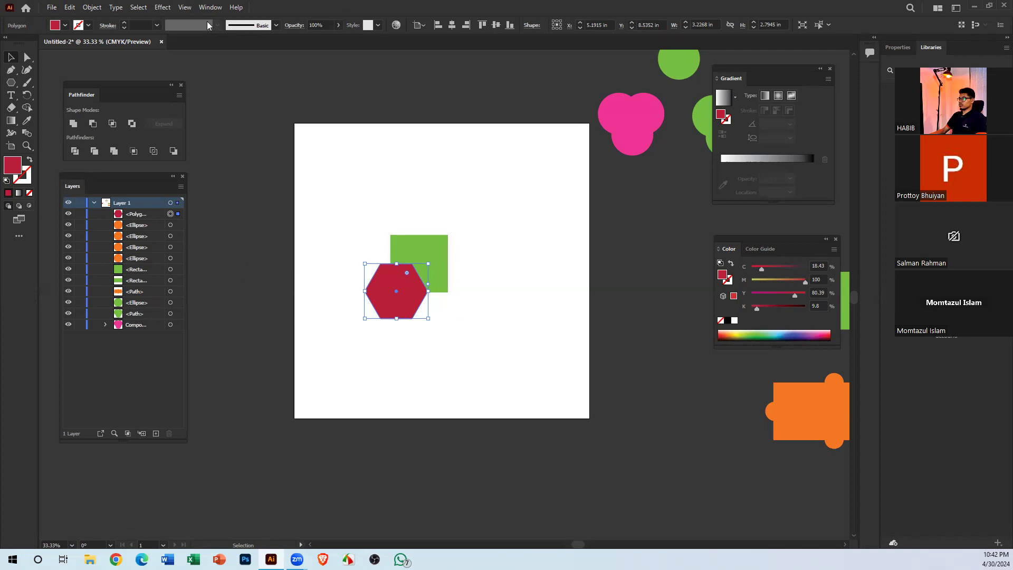
click(213, 8)
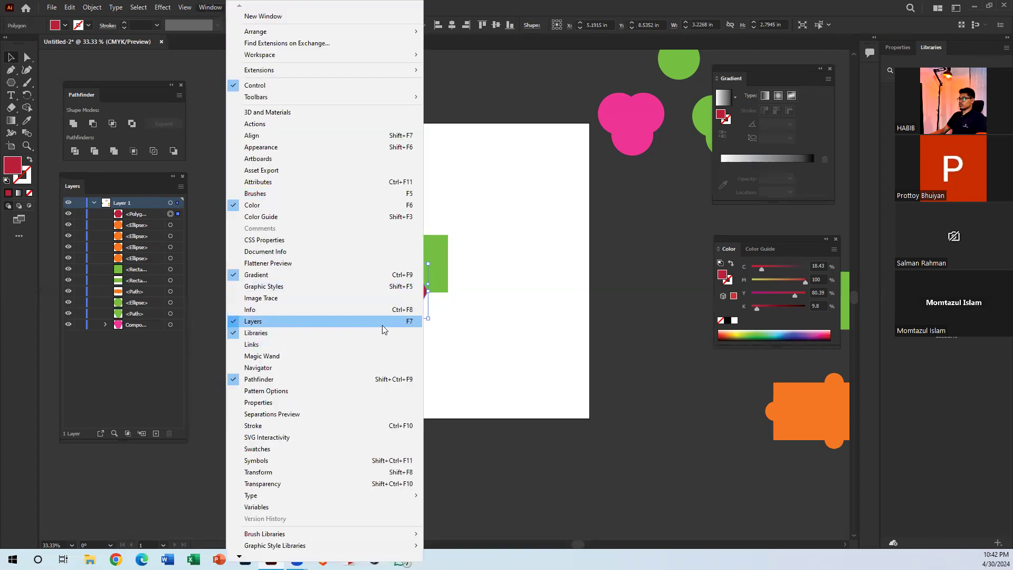
click(484, 357)
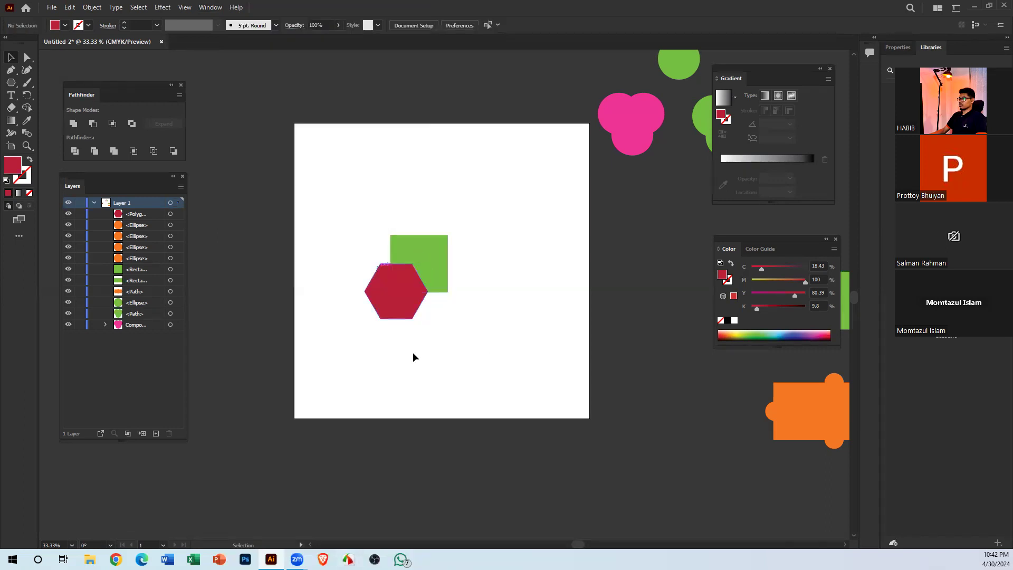
Hide and show the red hexagon twice through its entry in Layer 1
drag(479, 315, 387, 224)
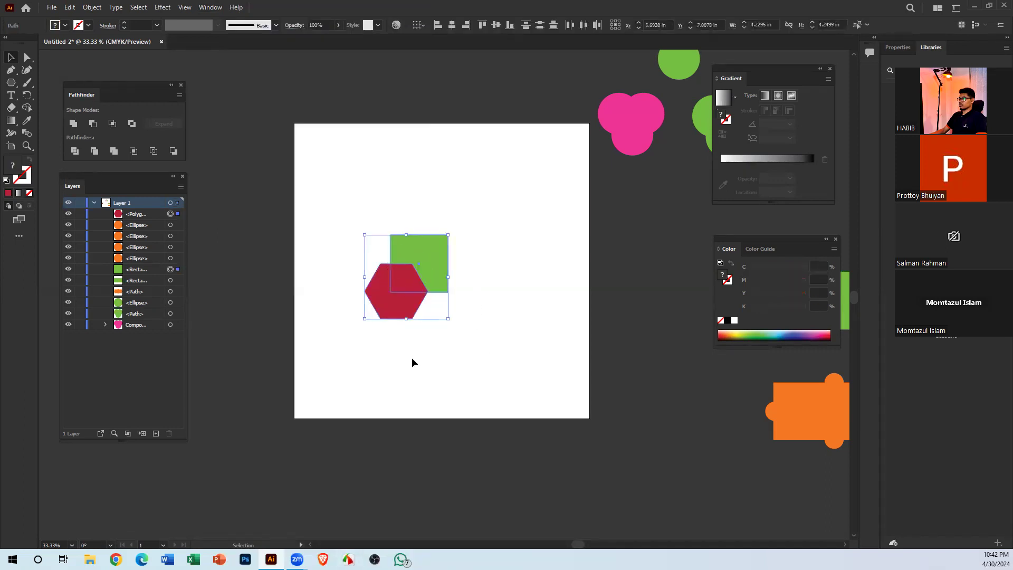
click(458, 354)
click(410, 274)
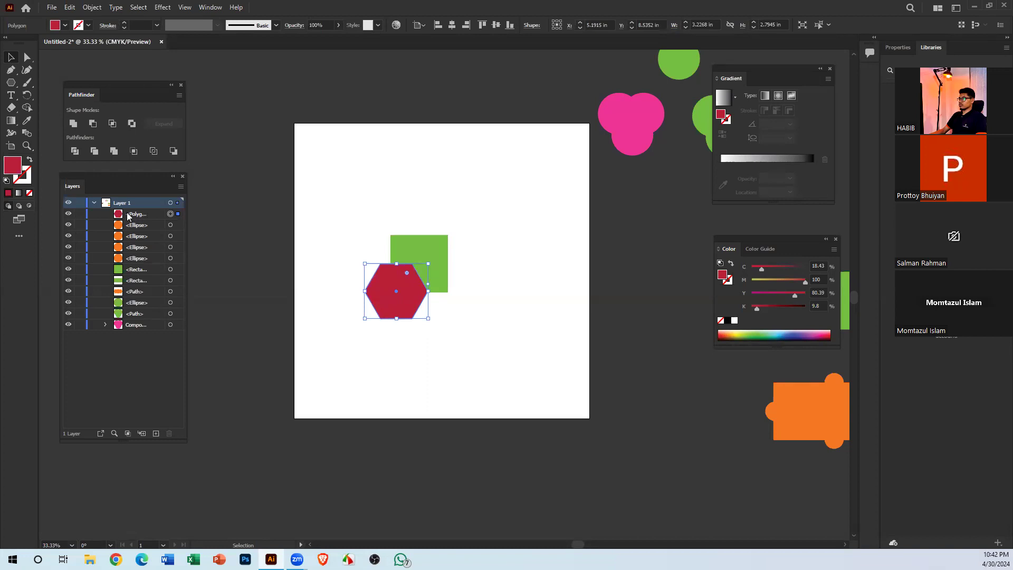
click(68, 213)
click(68, 214)
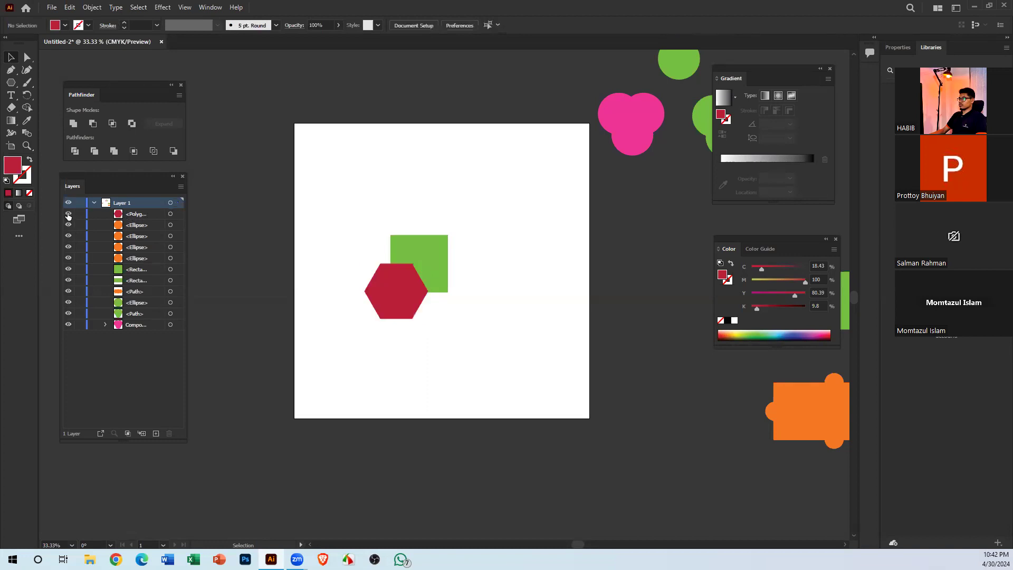
click(68, 214)
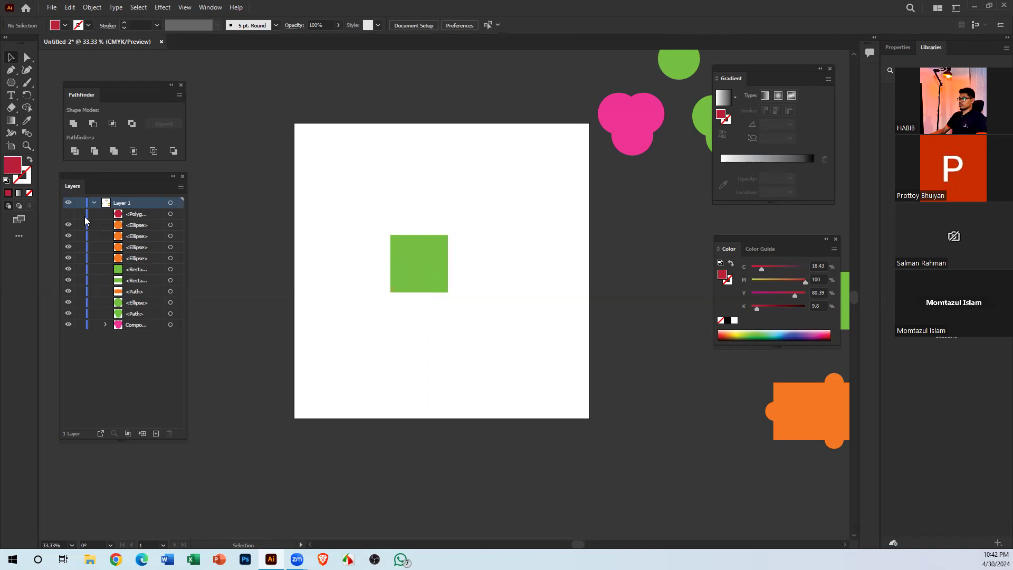
click(68, 214)
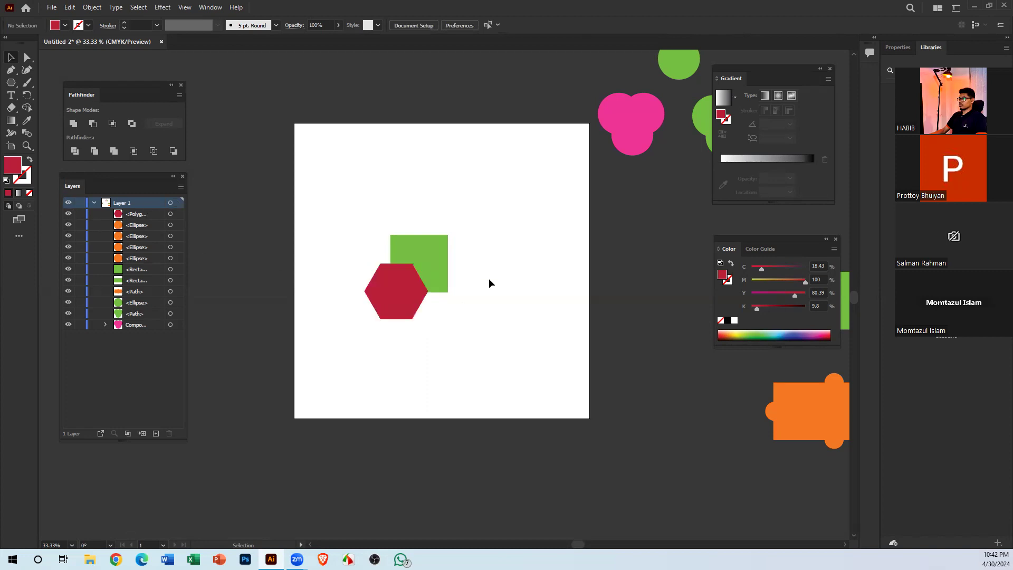
Shift the red hexagon slightly to the left, keeping it overlapping the green square
click(441, 274)
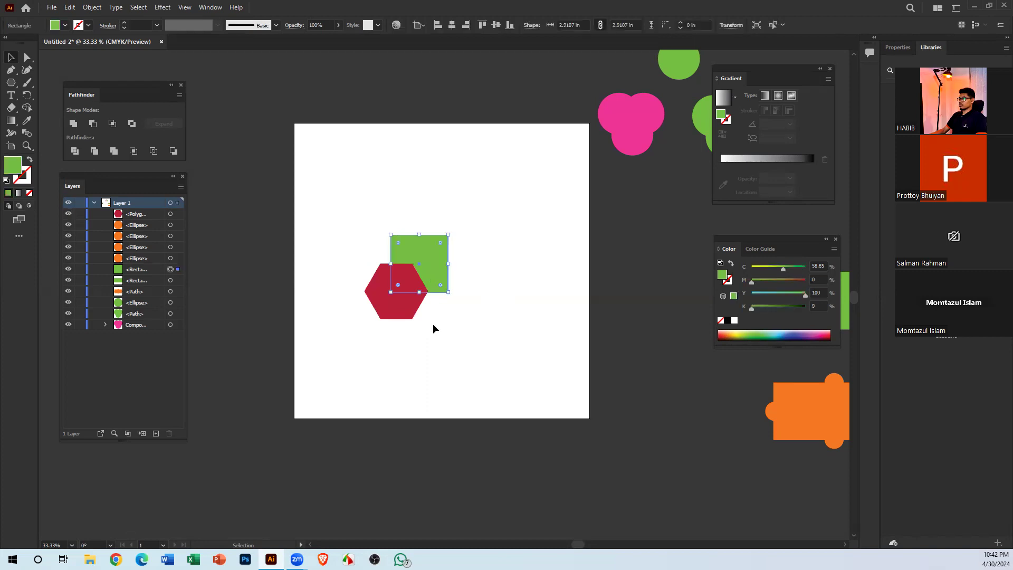
click(403, 303)
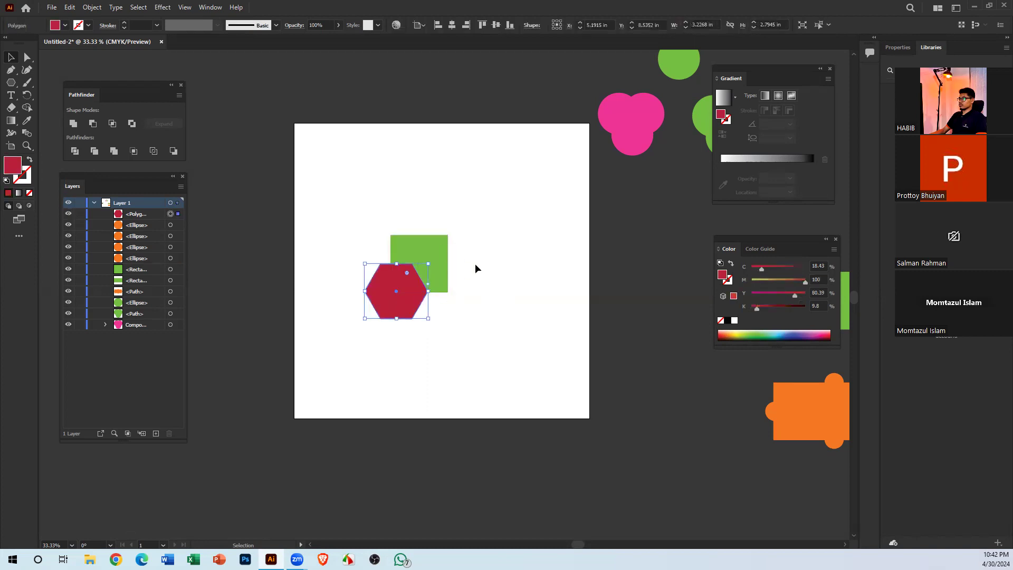
click(475, 269)
click(398, 288)
drag(410, 294, 399, 293)
click(429, 344)
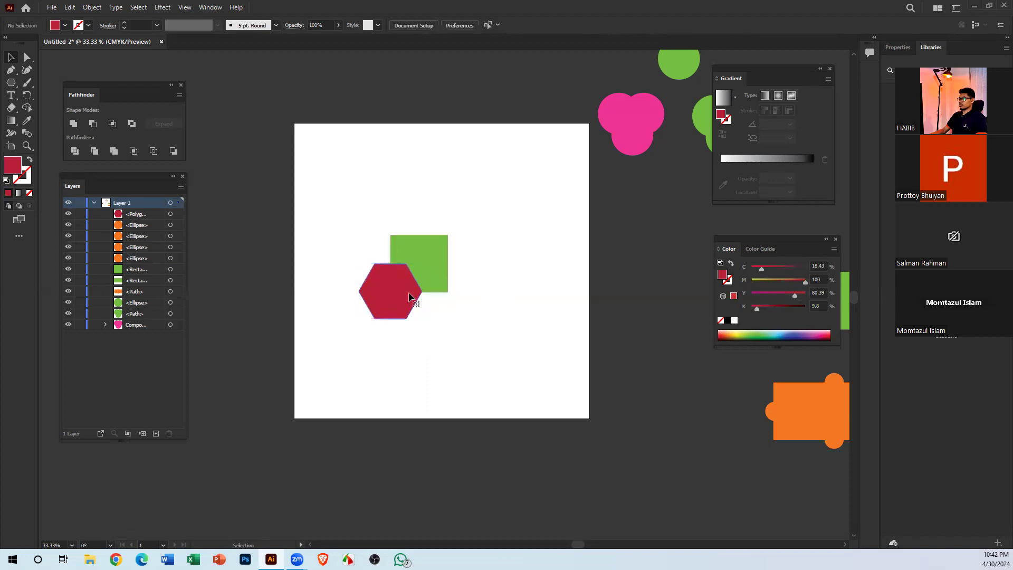
Move the green square and the red hexagon together to the right, to the middle of the artboard
click(408, 293)
drag(407, 184, 390, 325)
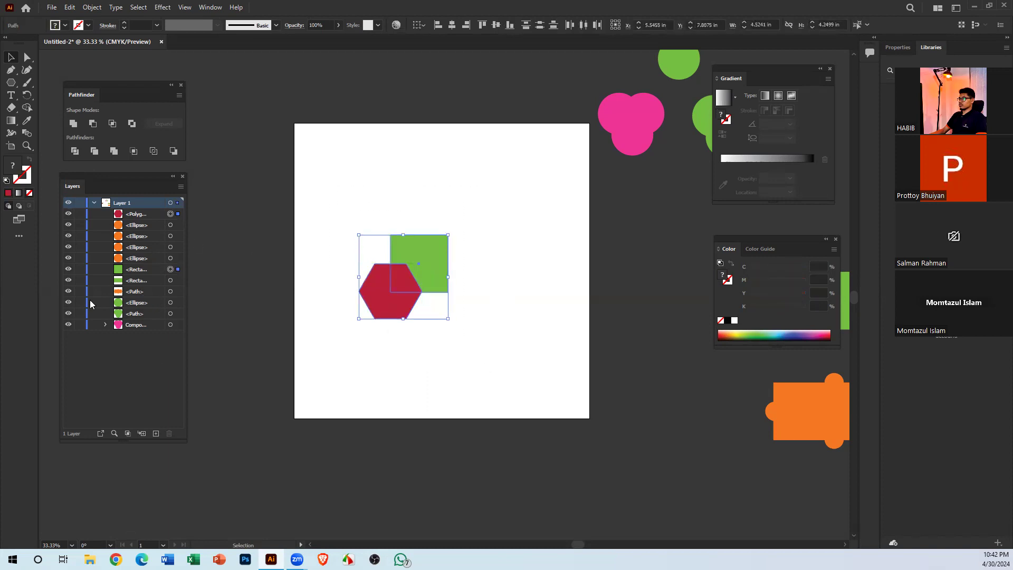
drag(554, 331, 614, 94)
drag(475, 254, 649, 362)
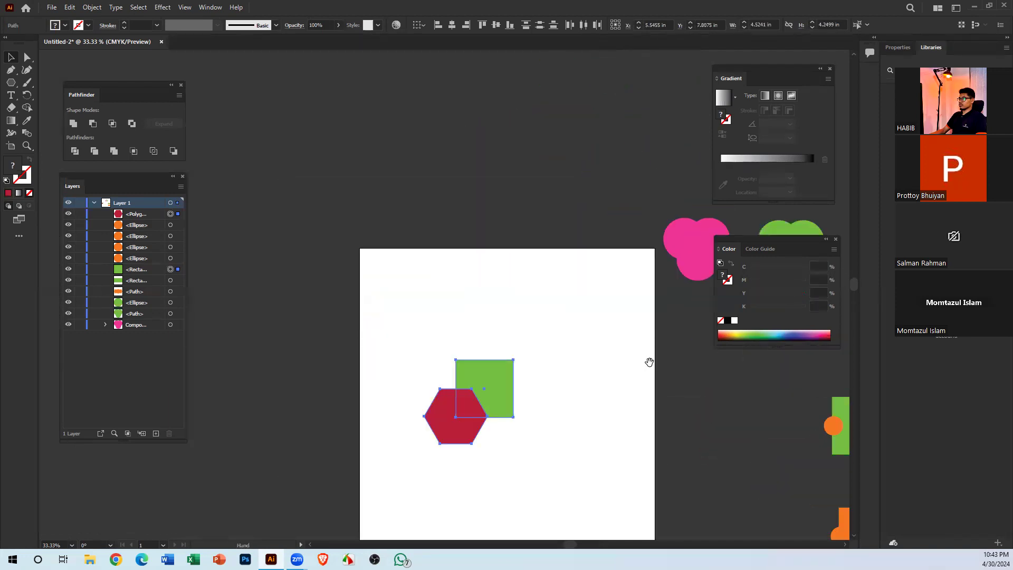
drag(547, 249, 499, 125)
key(a)
key(ctrl+plus)
key(ctrl+plus)
drag(449, 309, 484, 288)
key(v)
click(560, 407)
drag(548, 375, 508, 392)
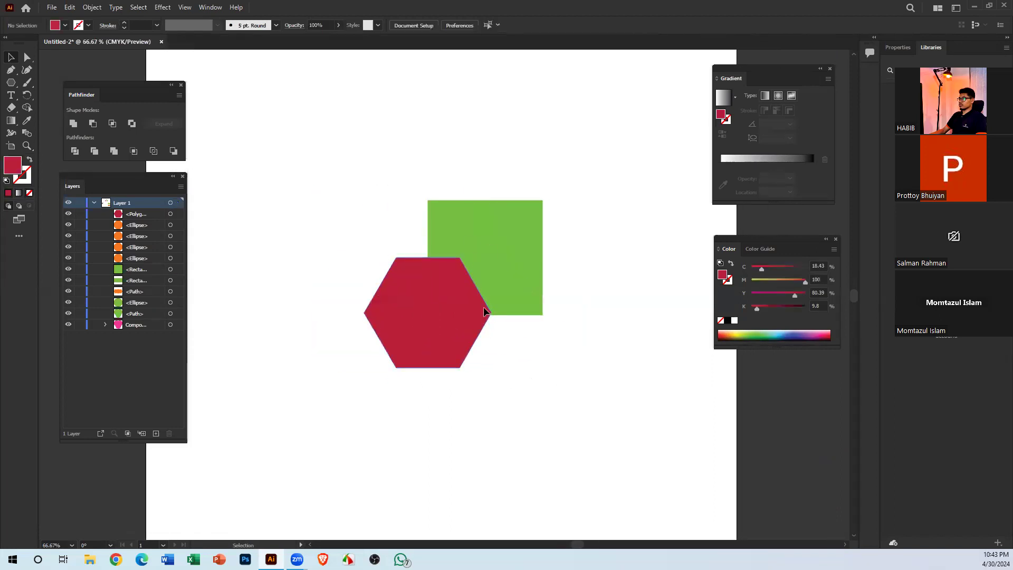
Compare the green square and red hexagon with their entries in Layer 1, and expand the compound shape's entry
click(531, 235)
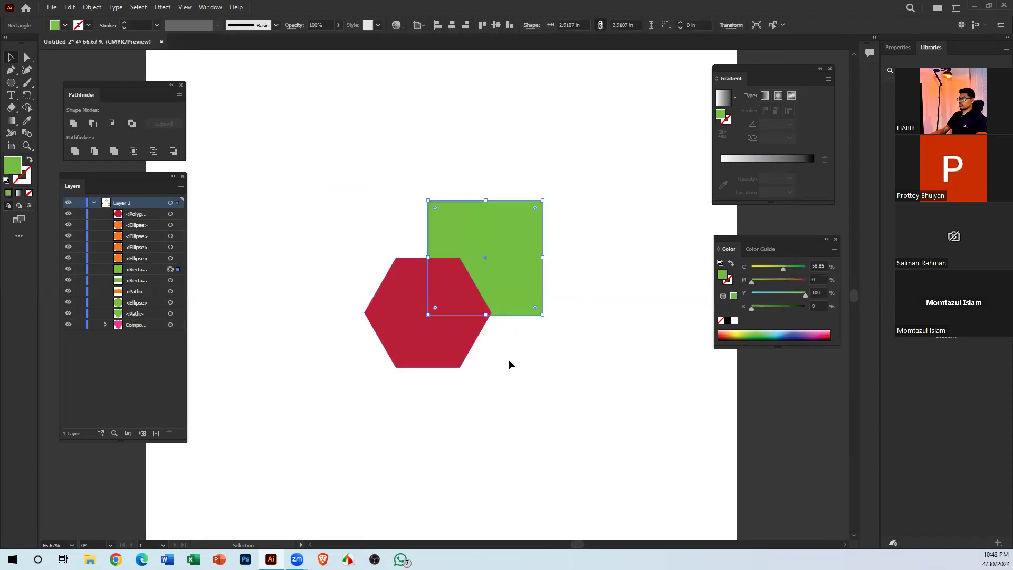
click(510, 363)
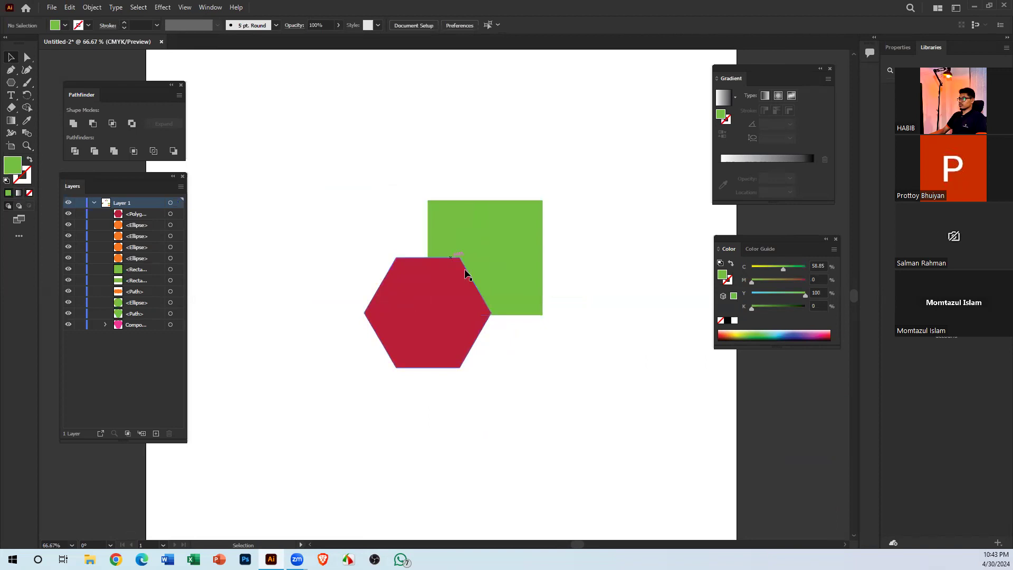
click(452, 289)
click(529, 262)
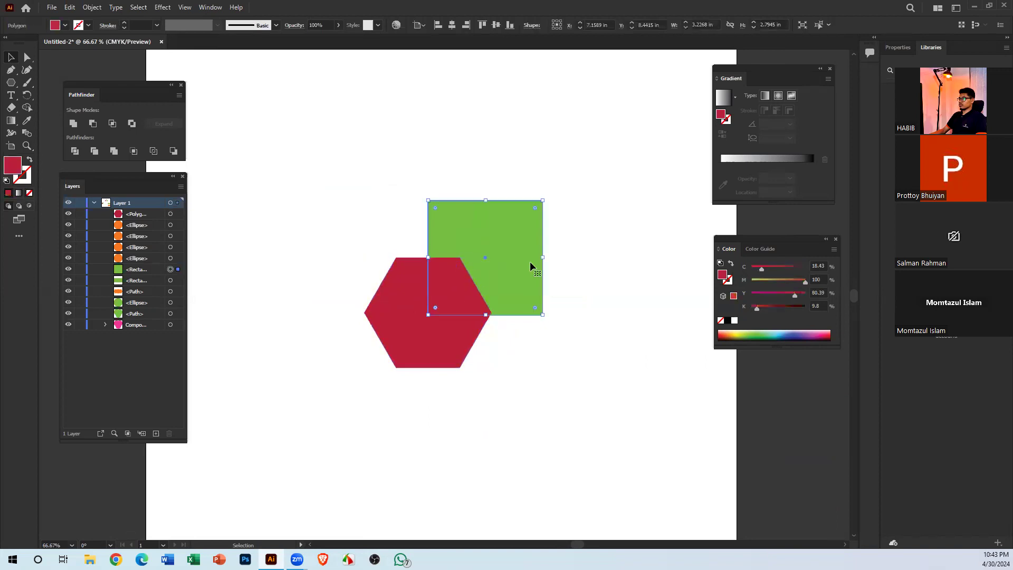
click(424, 283)
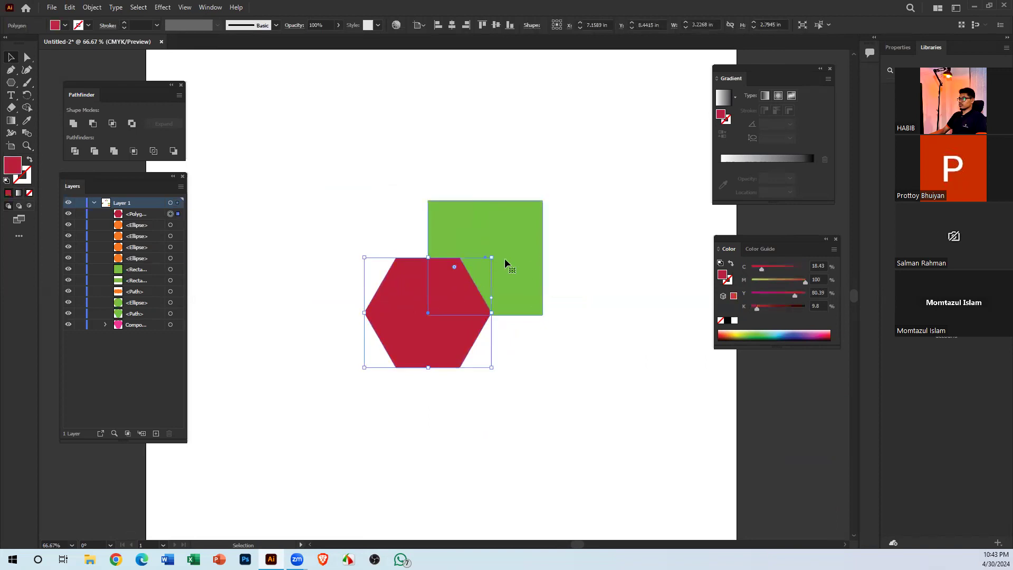
click(524, 293)
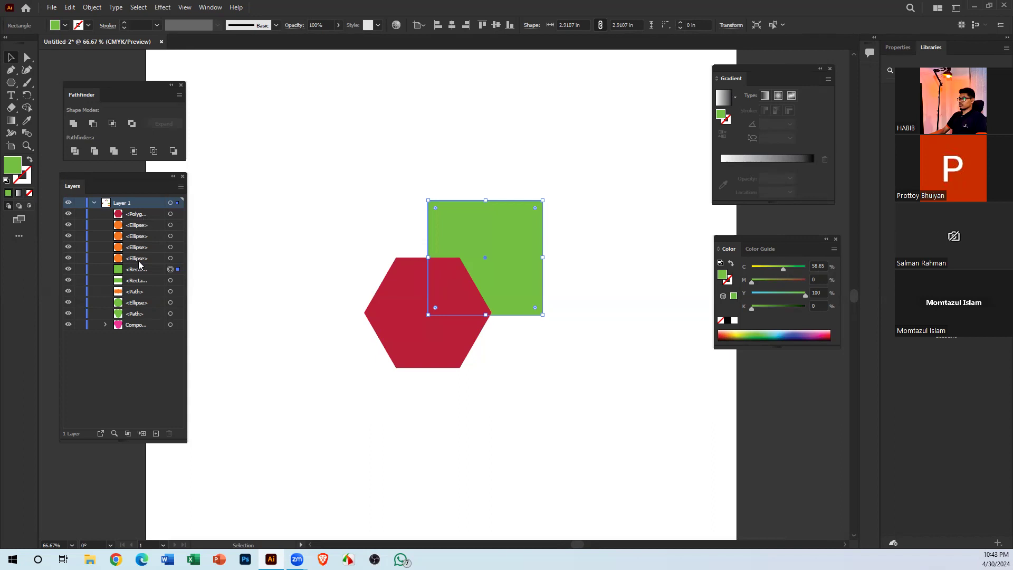
click(105, 325)
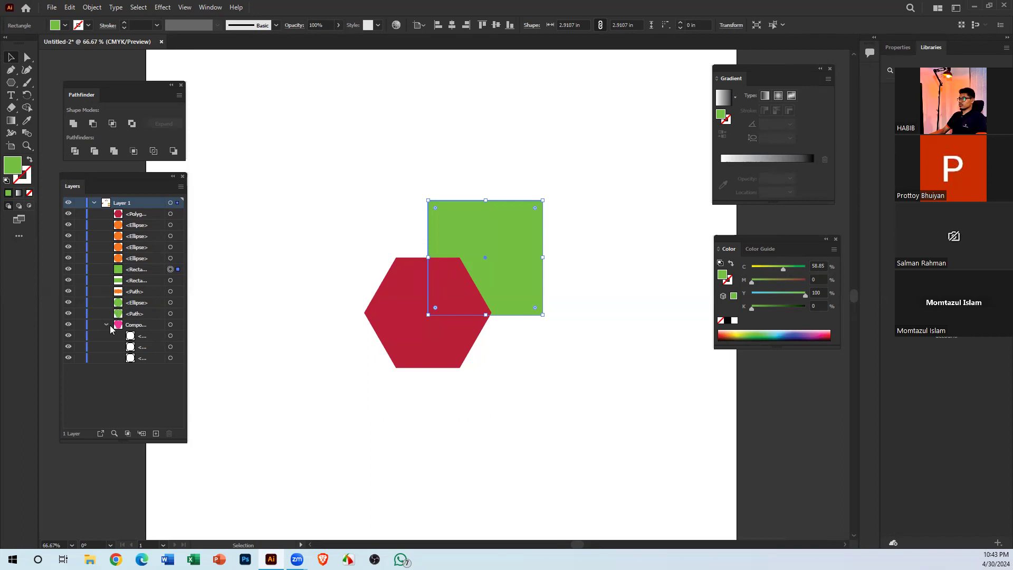
Send the red hexagon behind the green square by moving its layer entry directly above the compound shape
click(143, 228)
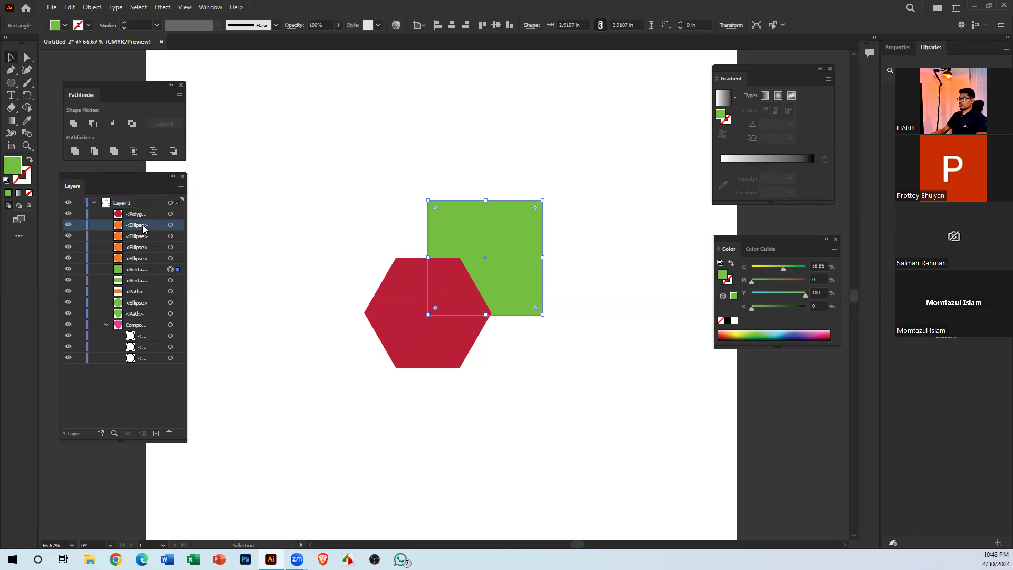
click(143, 215)
click(283, 232)
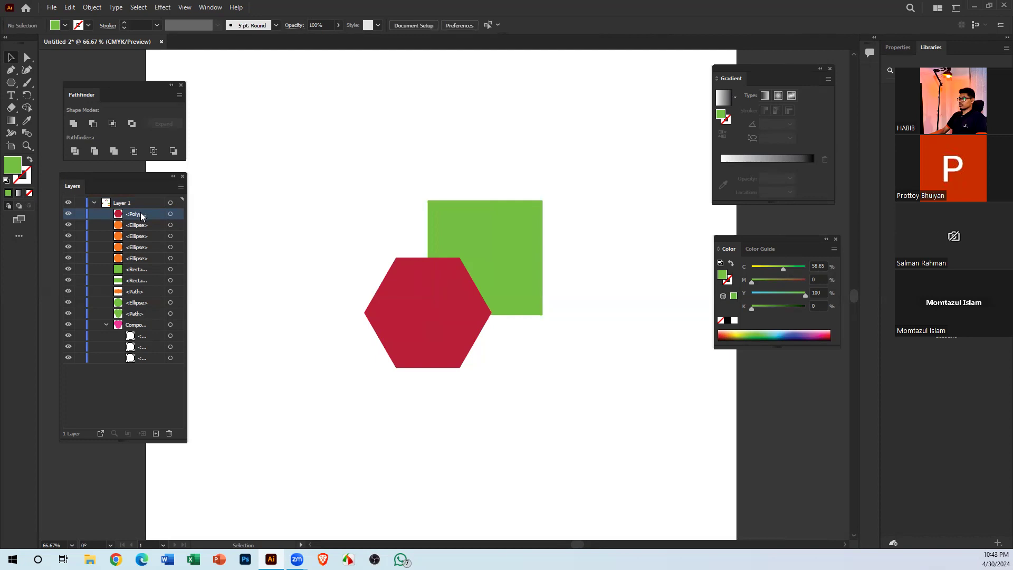
drag(141, 216, 149, 321)
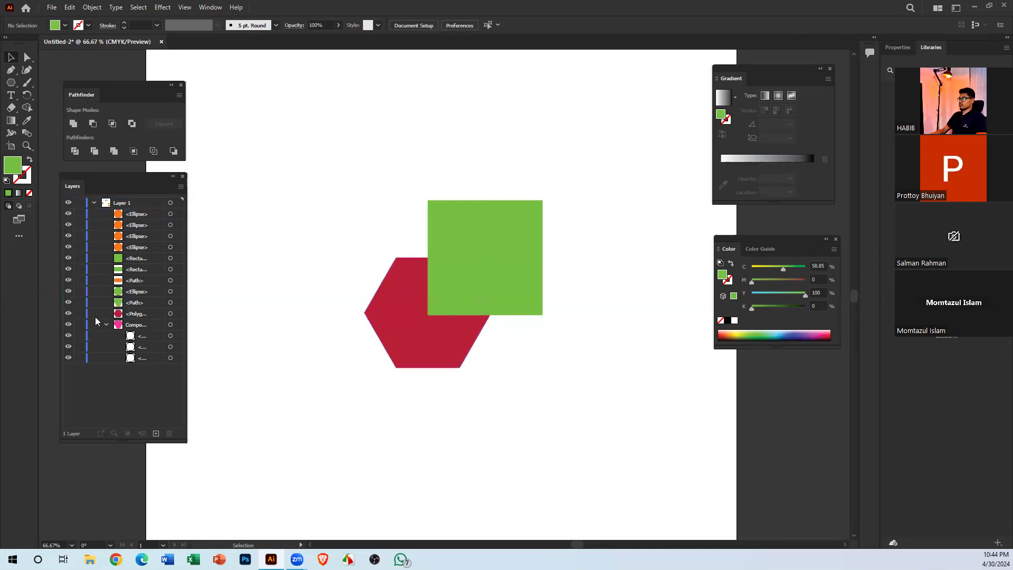
Hide the four orange ellipses in Layer 1 and toggle the green square's visibility to match the square and hexagon with their entries
click(495, 256)
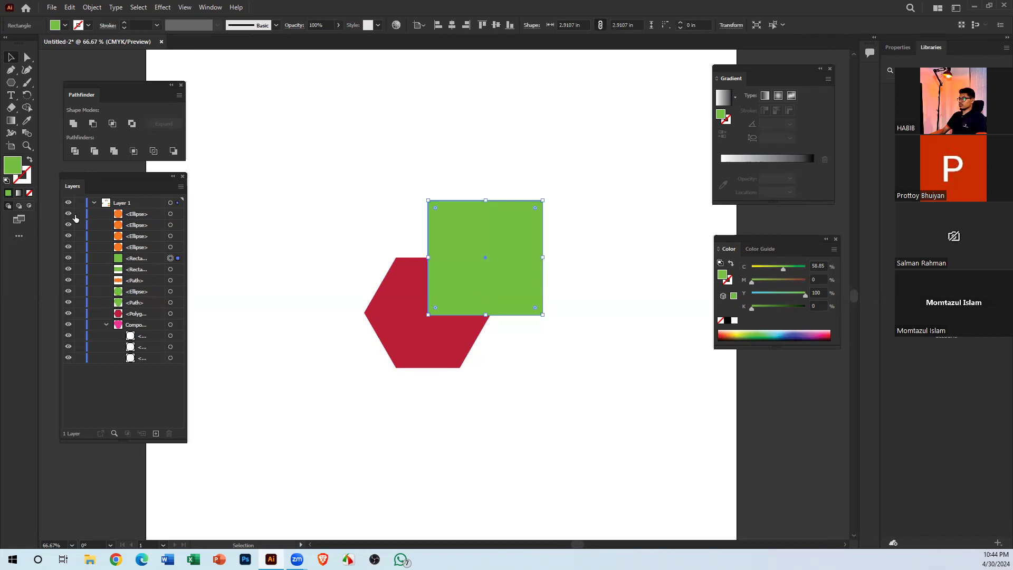
drag(68, 214, 68, 248)
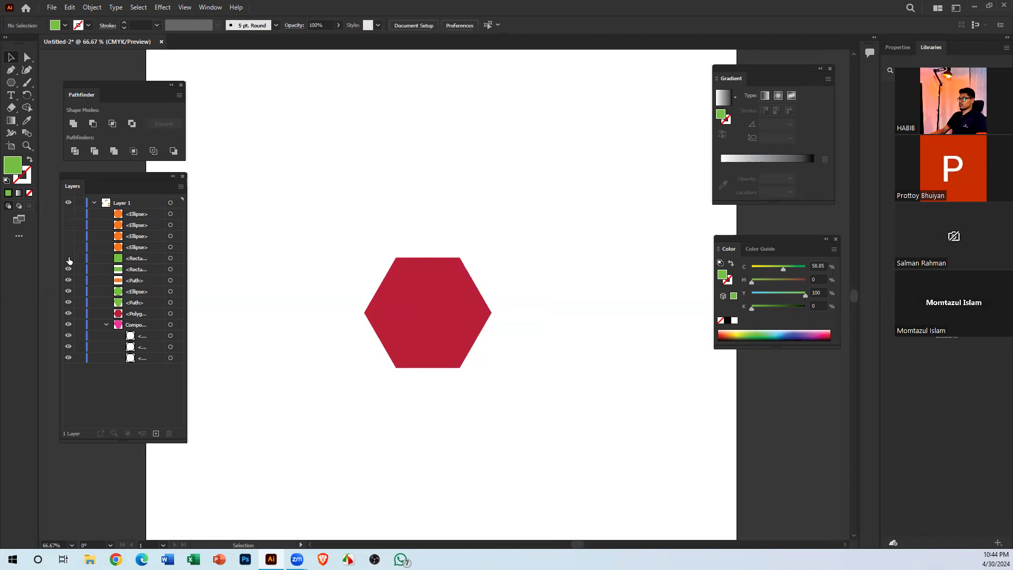
click(68, 258)
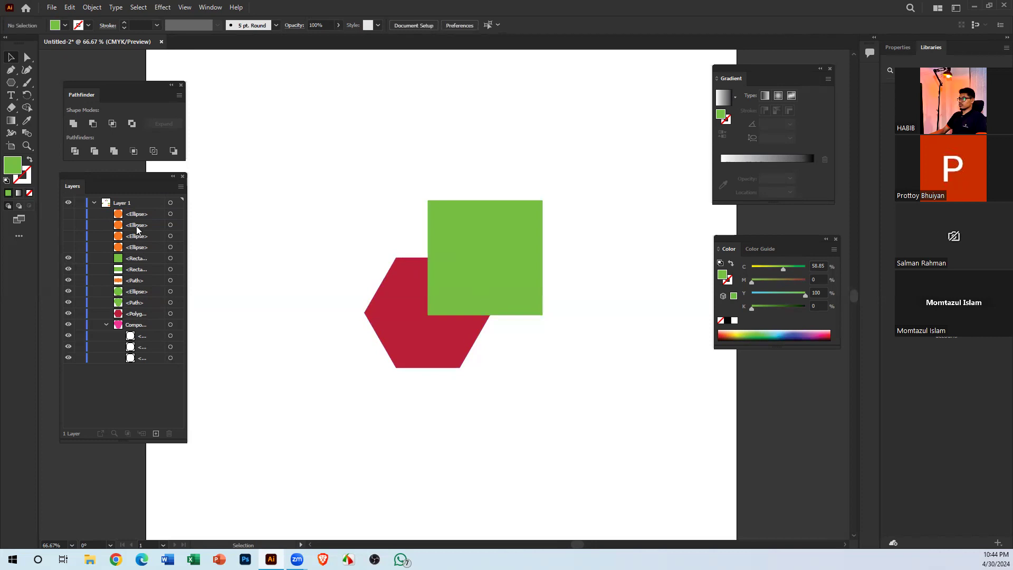
click(141, 259)
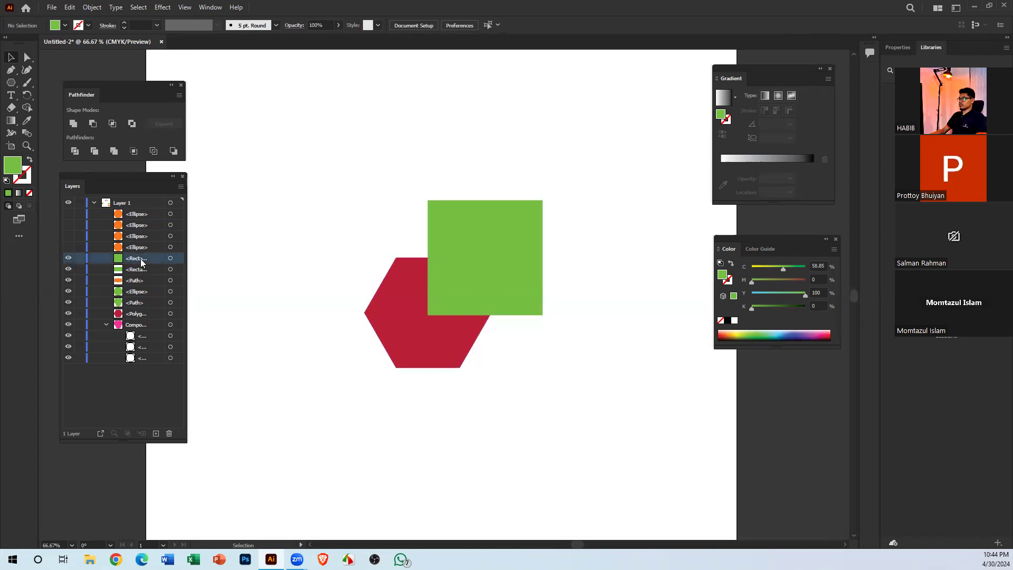
click(136, 316)
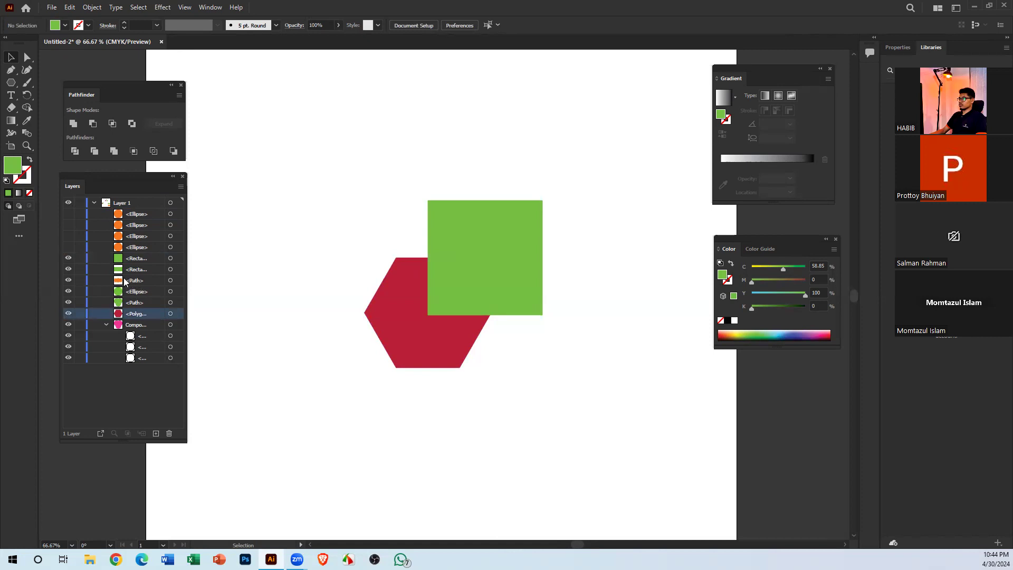
Delete the pink compound shape, the green circle, the green three-lobed shape, the green rectangle and the orange shape beside the artboard
drag(427, 386, 228, 382)
key(ctrl+minus)
key(ctrl+minus)
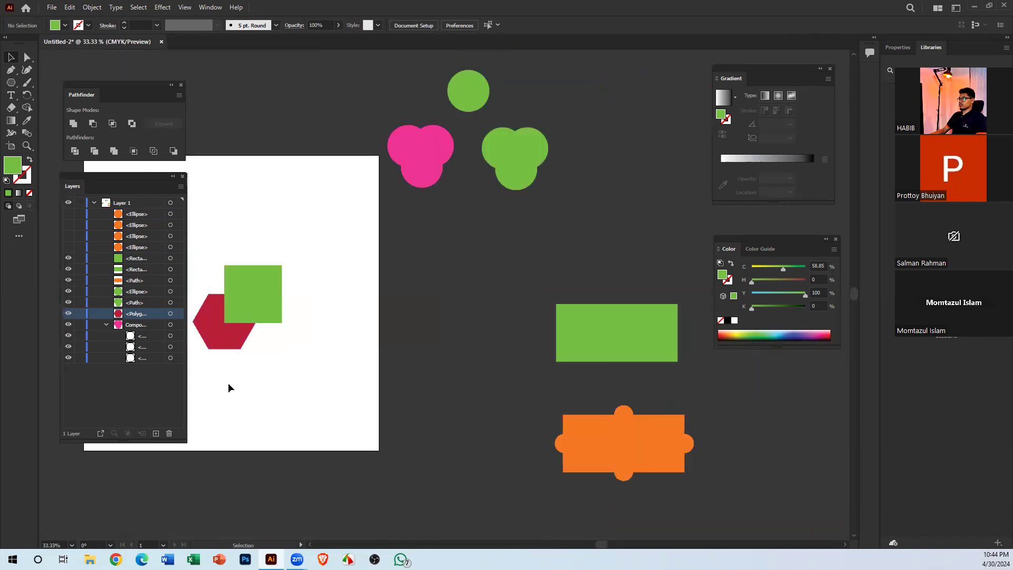
drag(461, 362, 400, 362)
drag(388, 143, 518, 201)
drag(411, 88, 513, 185)
drag(438, 119, 619, 512)
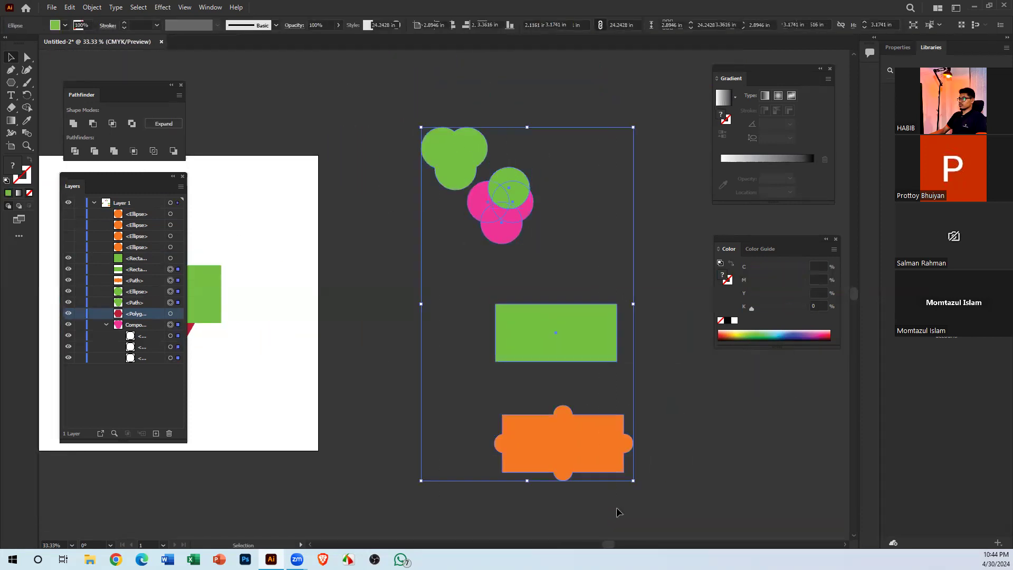
key(Delete)
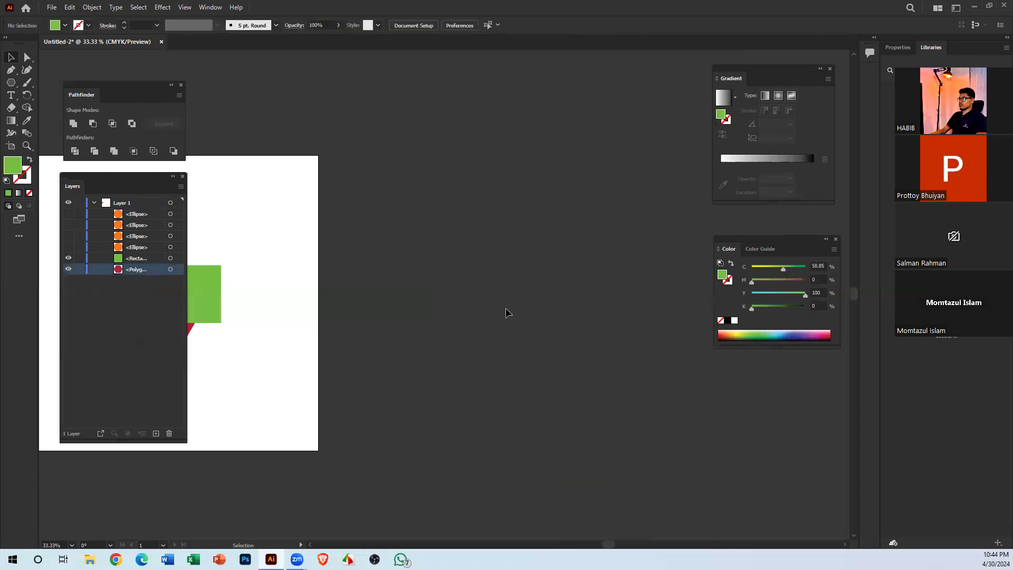
Make the four hidden orange ellipses visible again and delete them from beside the artboard
drag(326, 325, 473, 391)
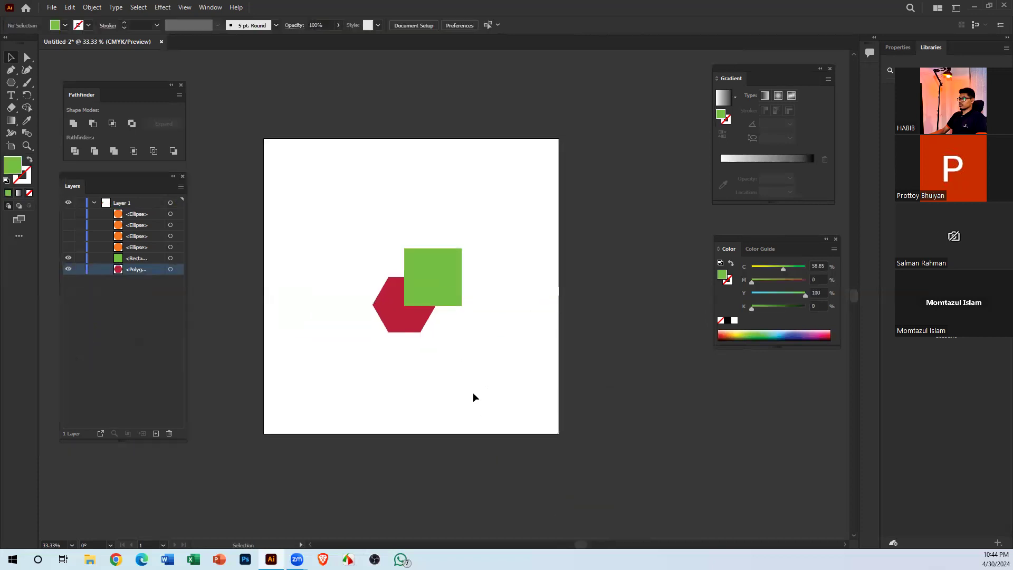
key(ctrl+minus)
key(ctrl+minus)
key(ctrl+minus)
key(ctrl+minus)
key(ctrl+equal)
key(ctrl+equal)
key(ctrl+equal)
key(ctrl+equal)
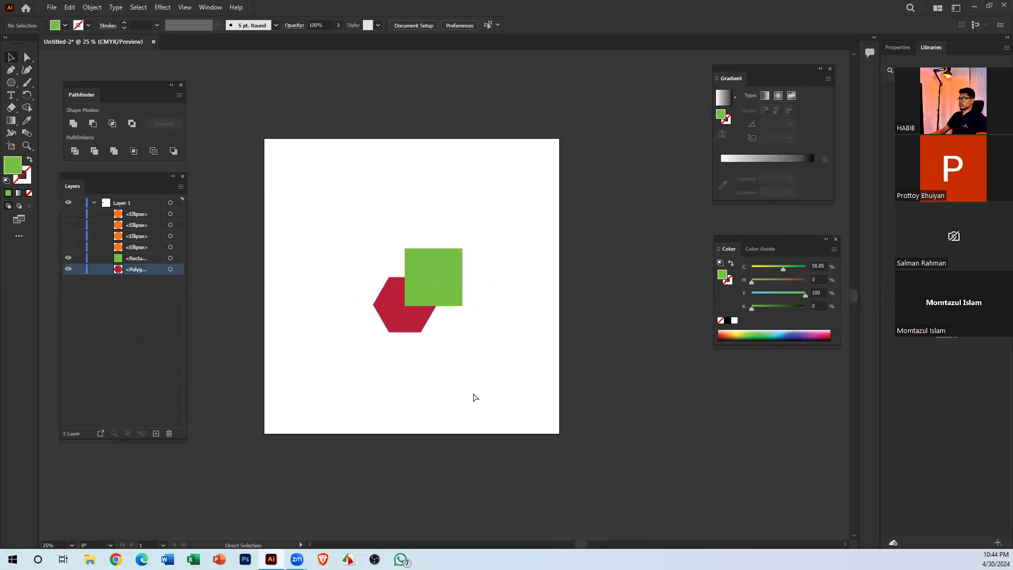
drag(67, 214, 68, 248)
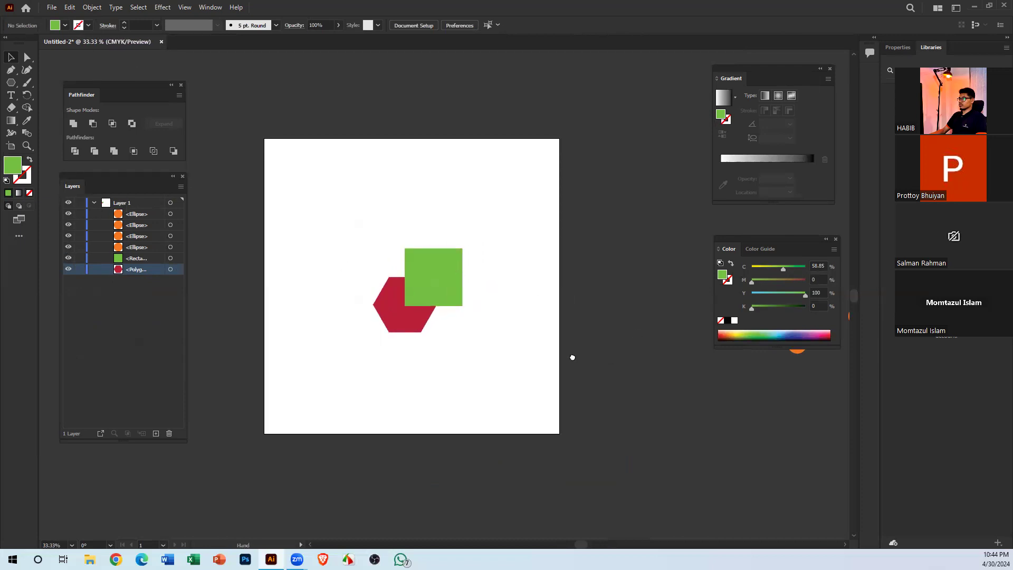
scroll(570, 355, right, 3)
drag(542, 221, 736, 420)
key(Delete)
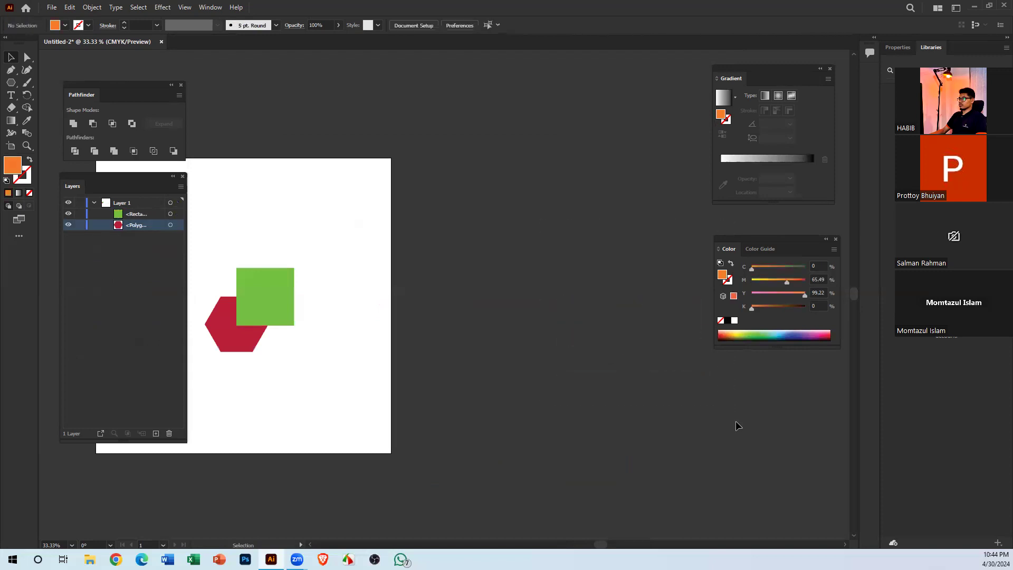
Duplicate the green square about 3.64 in to the right and fill the copy with dark purple (C 76.08, M 100, Y 32.94, K 47.06)
scroll(666, 420, up, 1)
drag(389, 380, 539, 383)
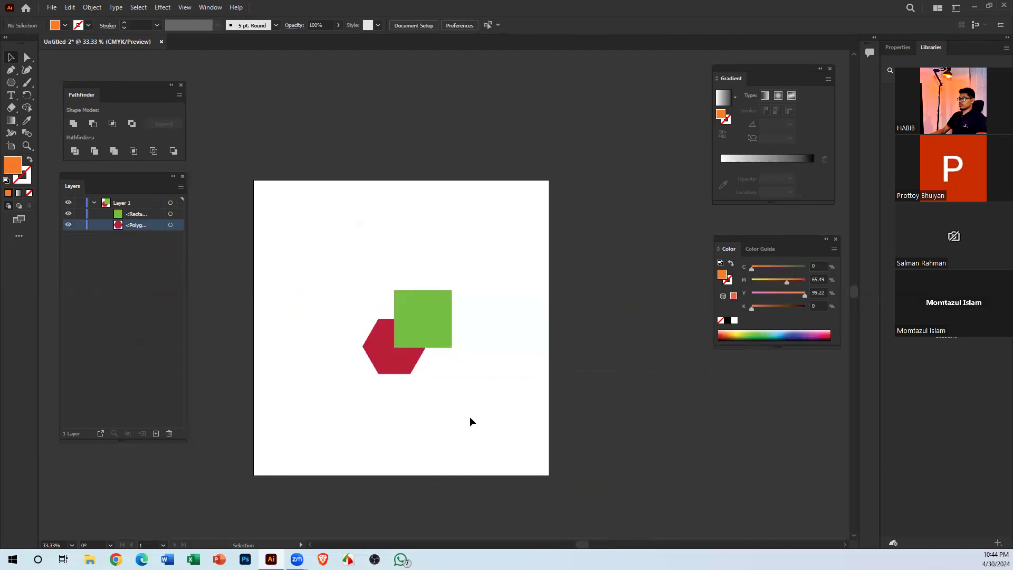
key(ctrl+plus)
key(space)
drag(380, 409, 431, 334)
click(457, 274)
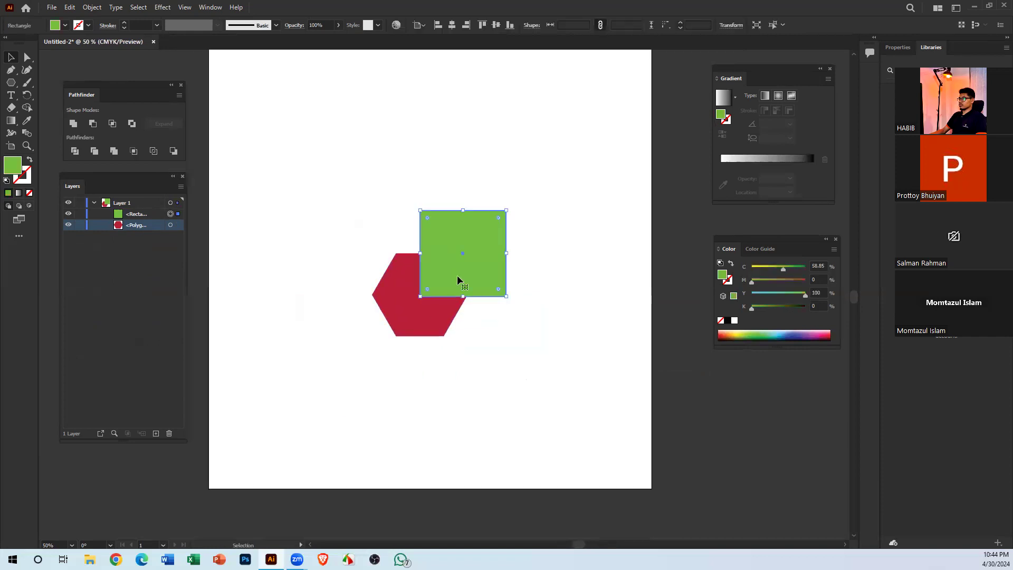
click(515, 356)
drag(541, 365, 454, 289)
click(547, 338)
key(space)
drag(514, 324, 487, 336)
drag(417, 292, 525, 293)
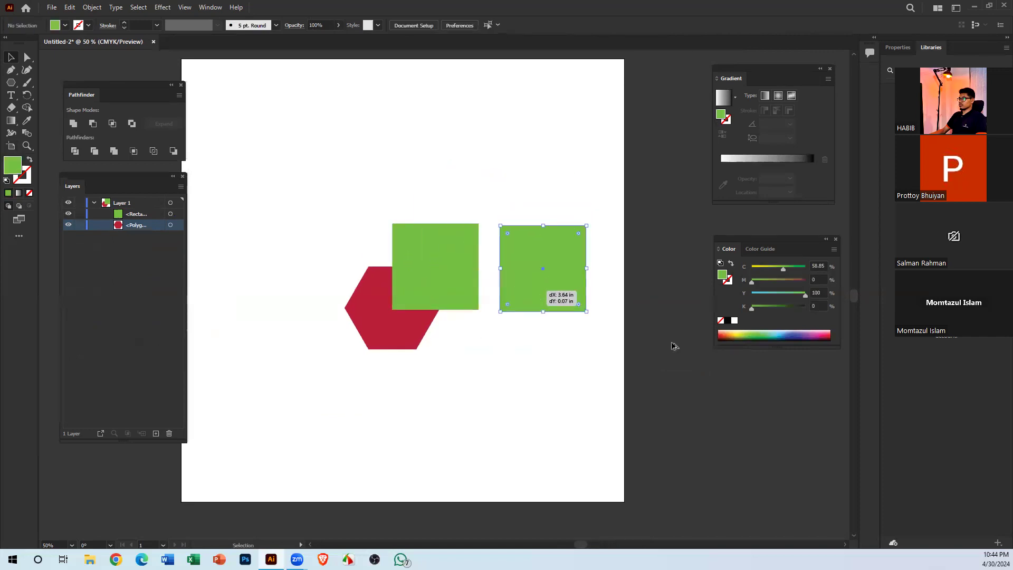
click(813, 338)
click(543, 350)
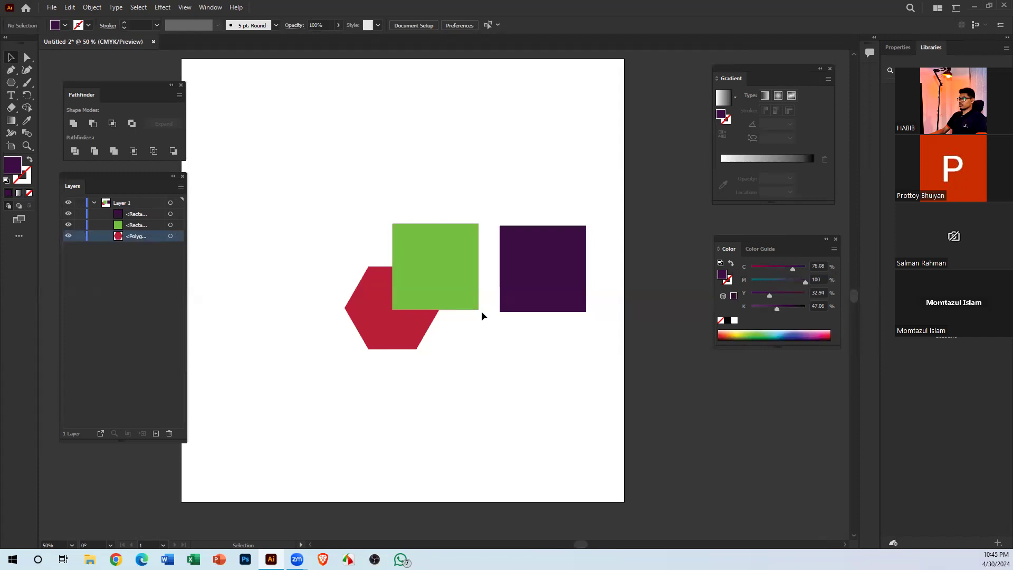
Select the green square, the red hexagon and the purple square one at a time to match each with its entry in Layer 1
click(408, 261)
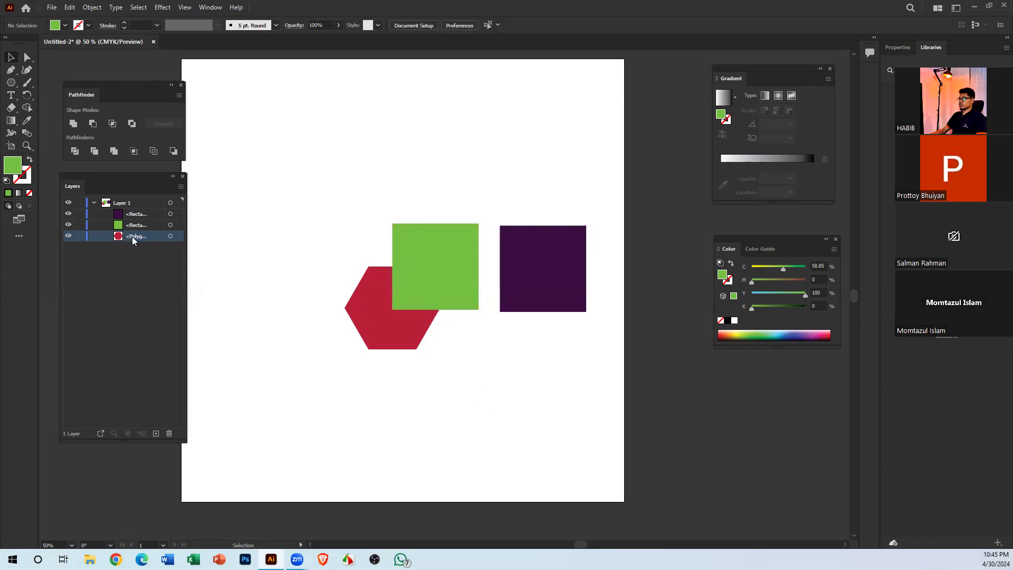
click(360, 309)
click(458, 237)
click(572, 257)
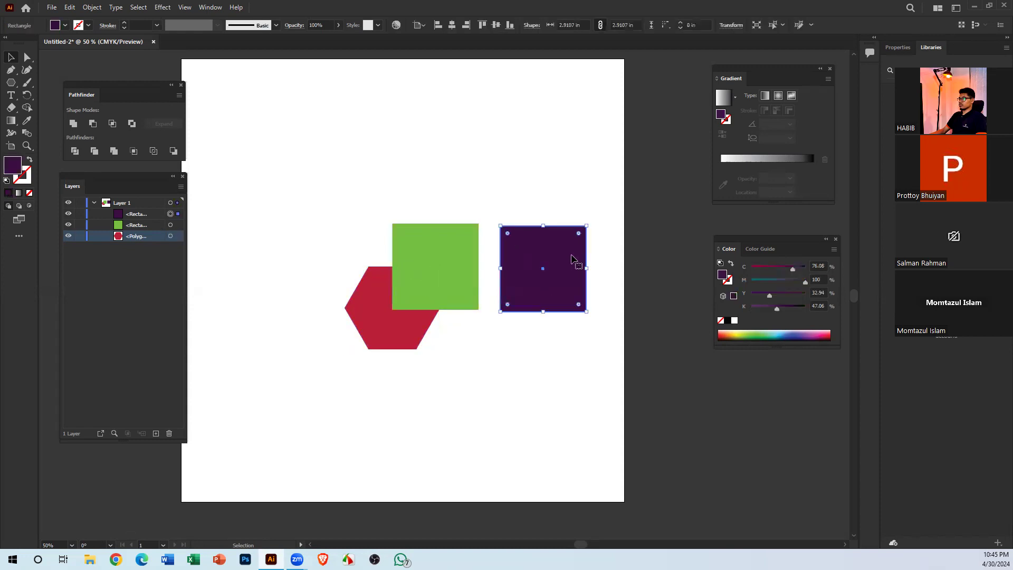
click(204, 184)
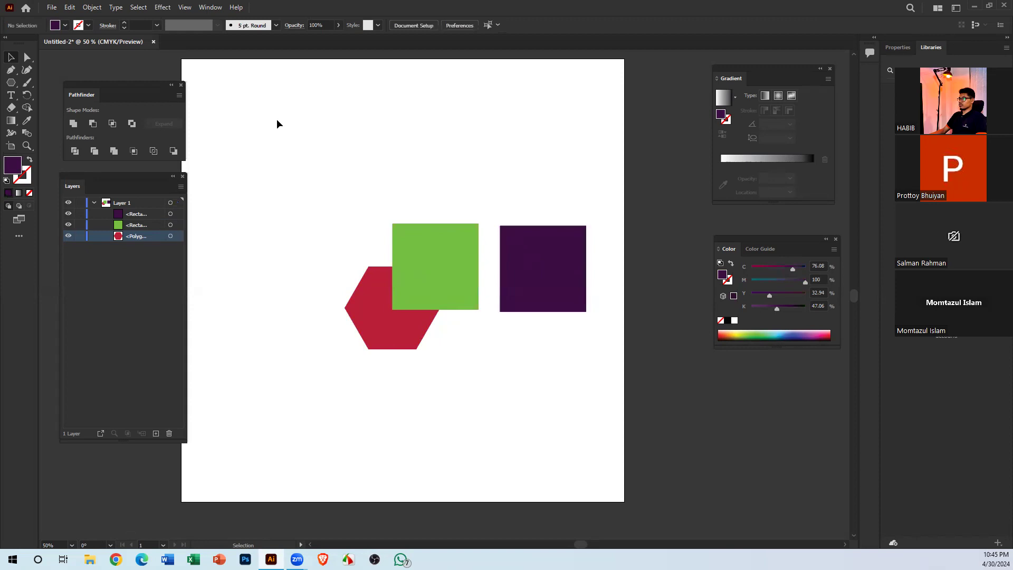
drag(285, 139, 319, 147)
Compare the stacking of the green and purple squares by selecting each one, targeting the purple square through its layer entry as well
click(438, 270)
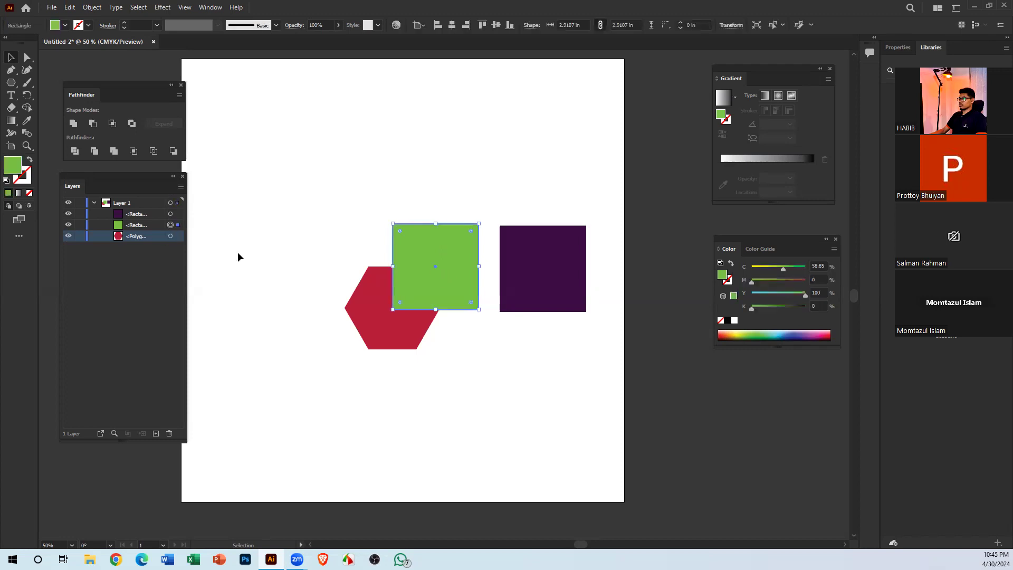
click(509, 179)
click(522, 239)
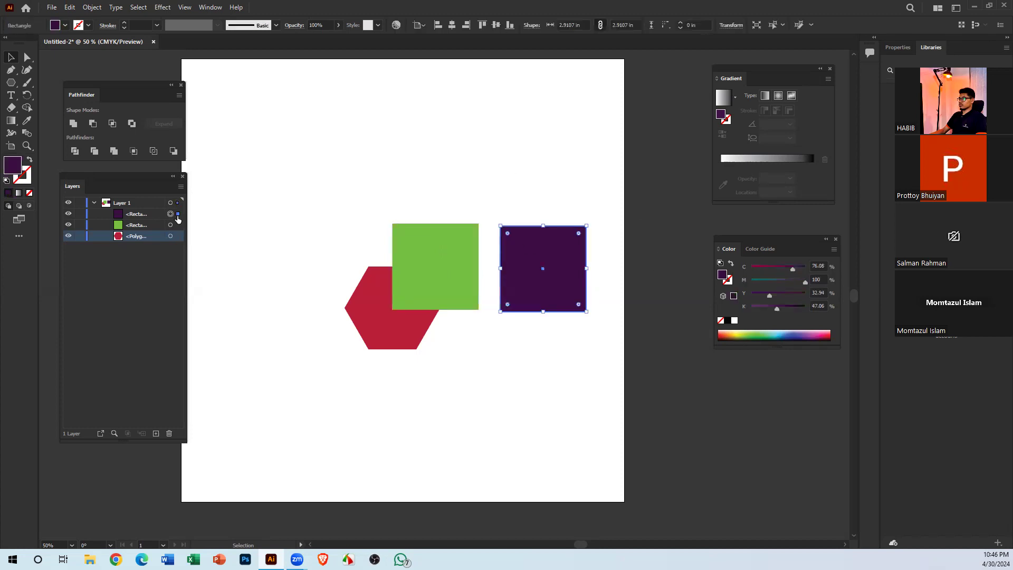
click(421, 208)
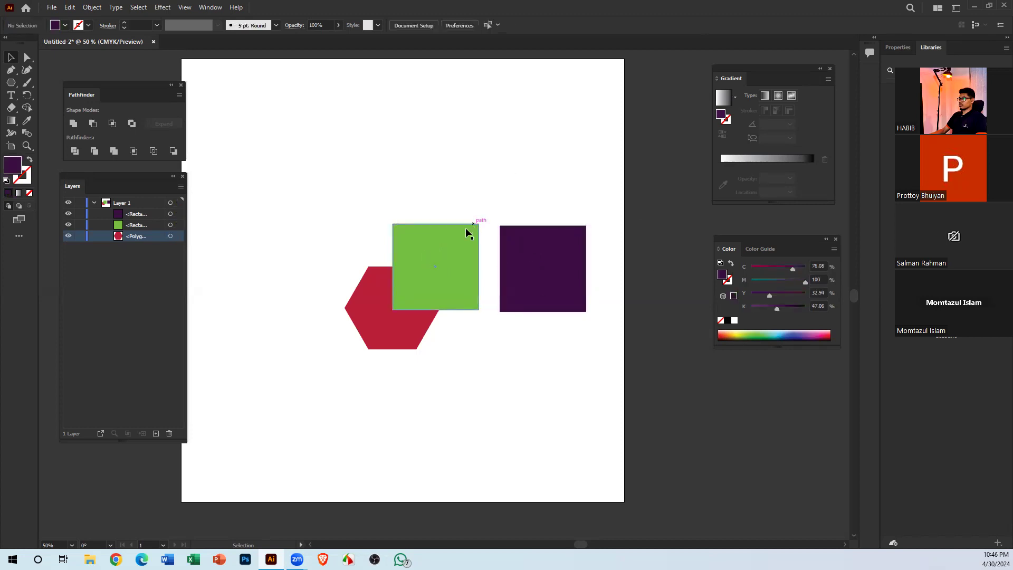
click(160, 214)
click(170, 214)
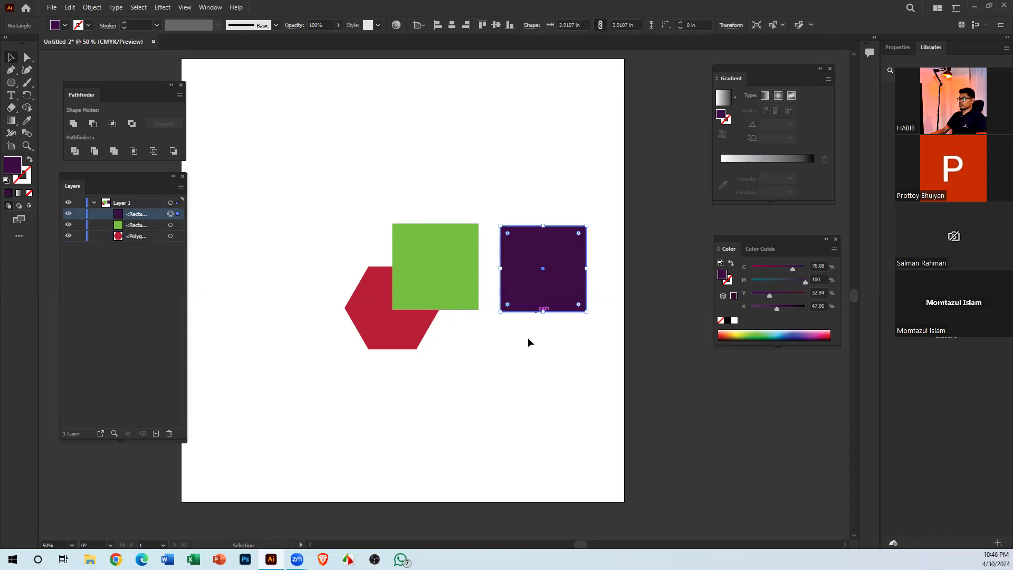
click(510, 355)
drag(358, 144, 574, 224)
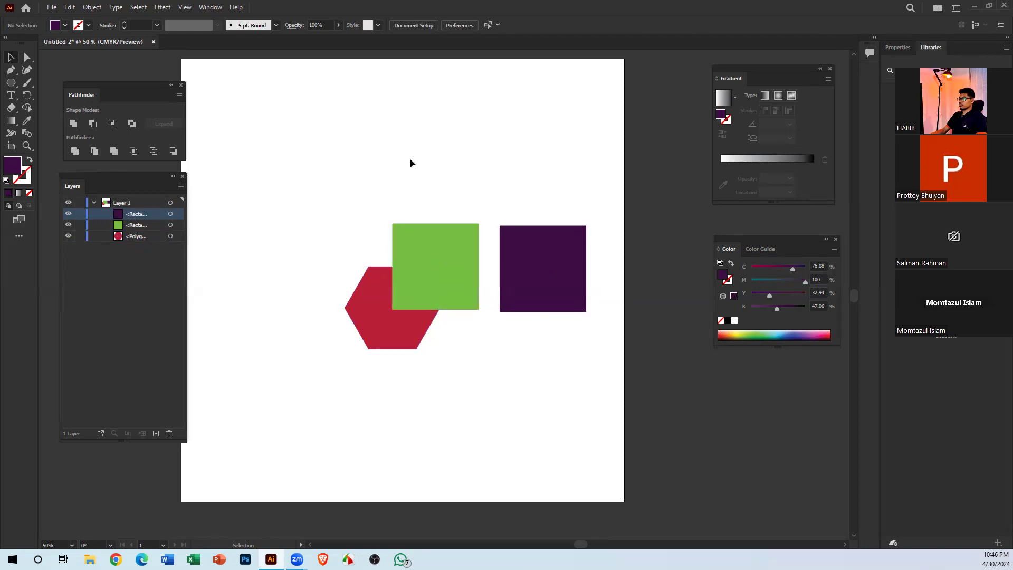
click(565, 294)
click(450, 263)
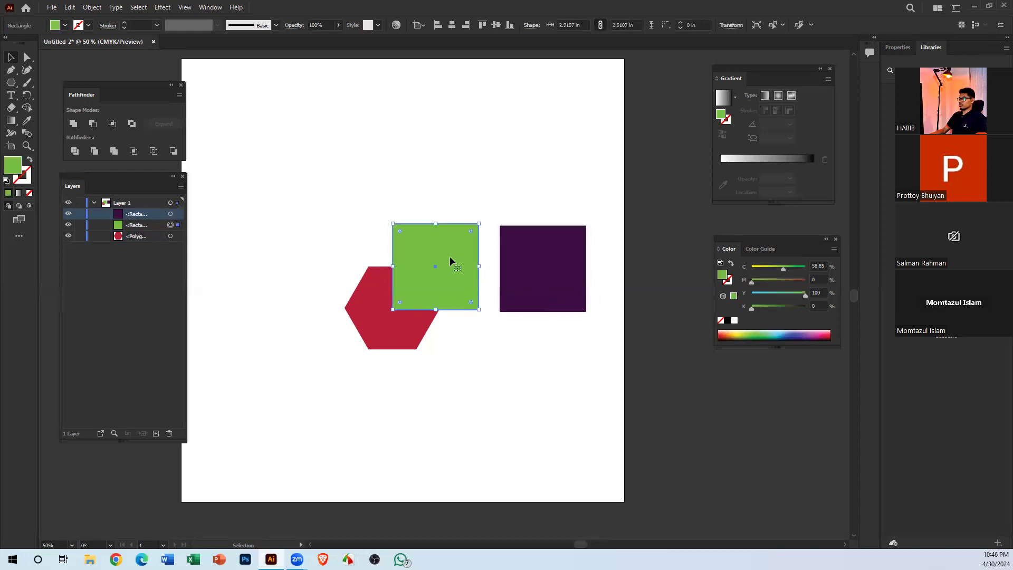
click(354, 180)
Shorten the Layers panel and move the purple square's entry directly below the green square's entry
drag(139, 441, 154, 397)
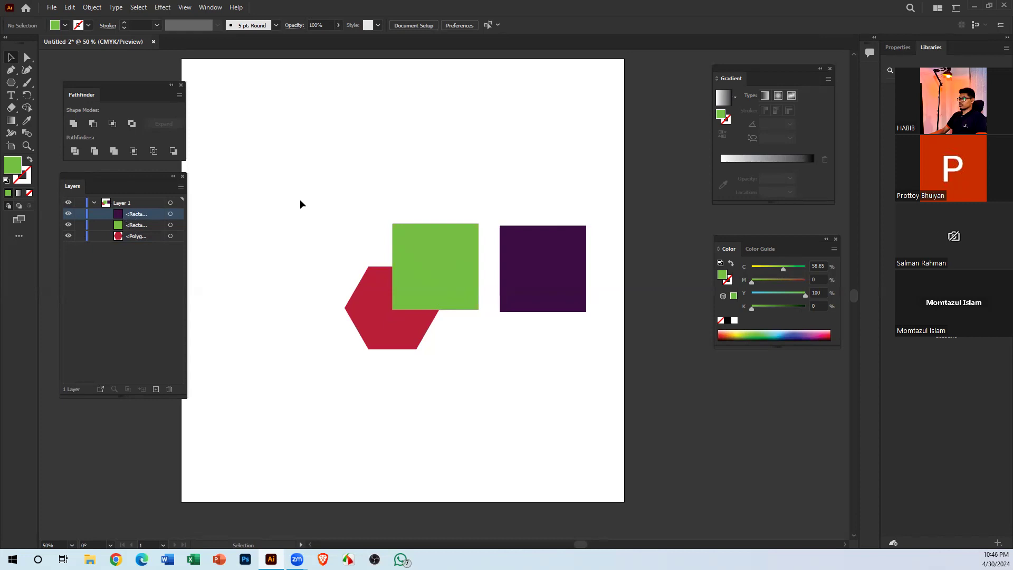
drag(132, 214, 138, 228)
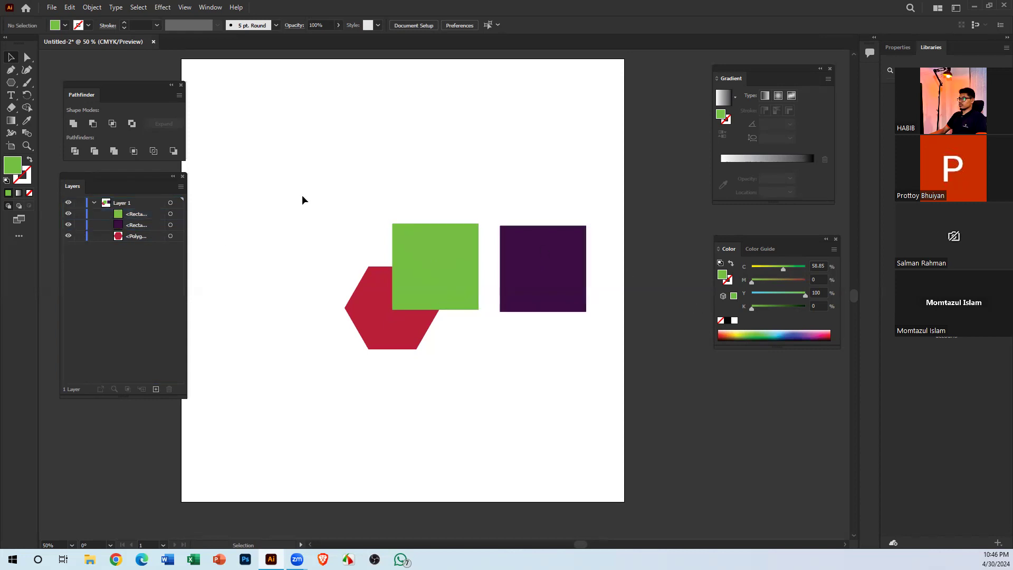
click(419, 246)
click(563, 267)
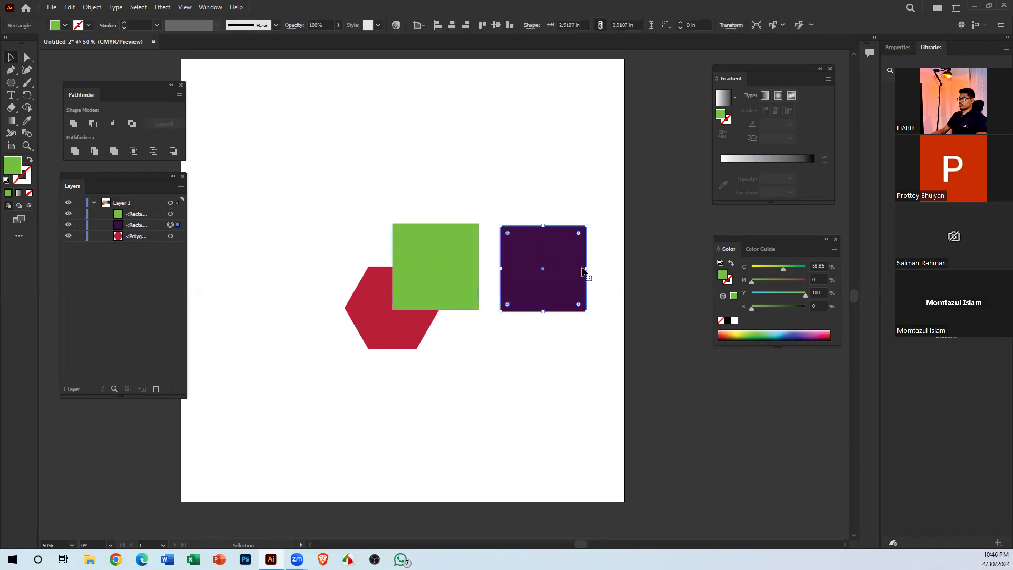
Move the red hexagon's entry between the green and purple squares in Layer 1, and check the order of the three entries
click(401, 312)
click(145, 237)
drag(144, 237, 154, 220)
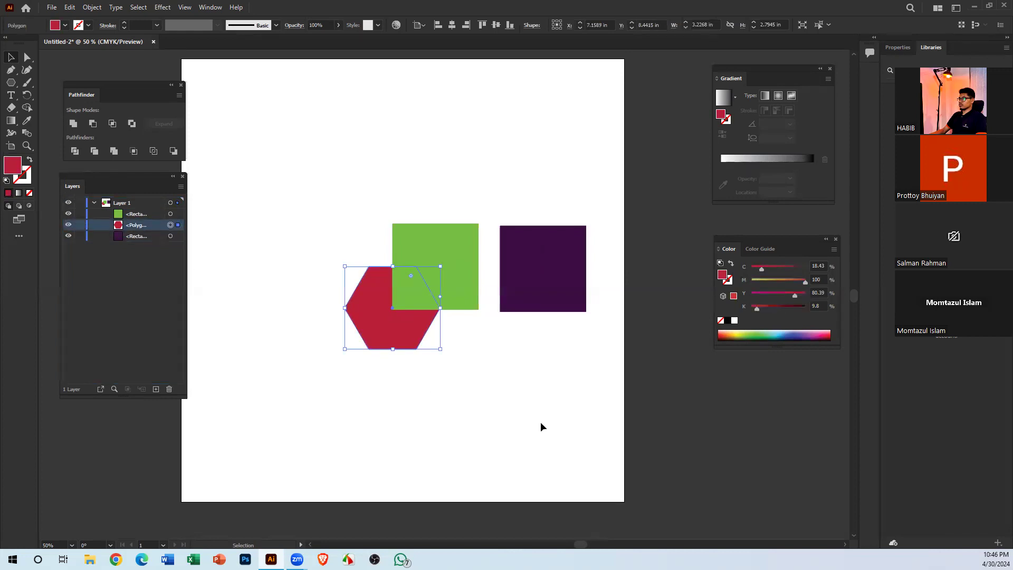
click(493, 376)
click(140, 215)
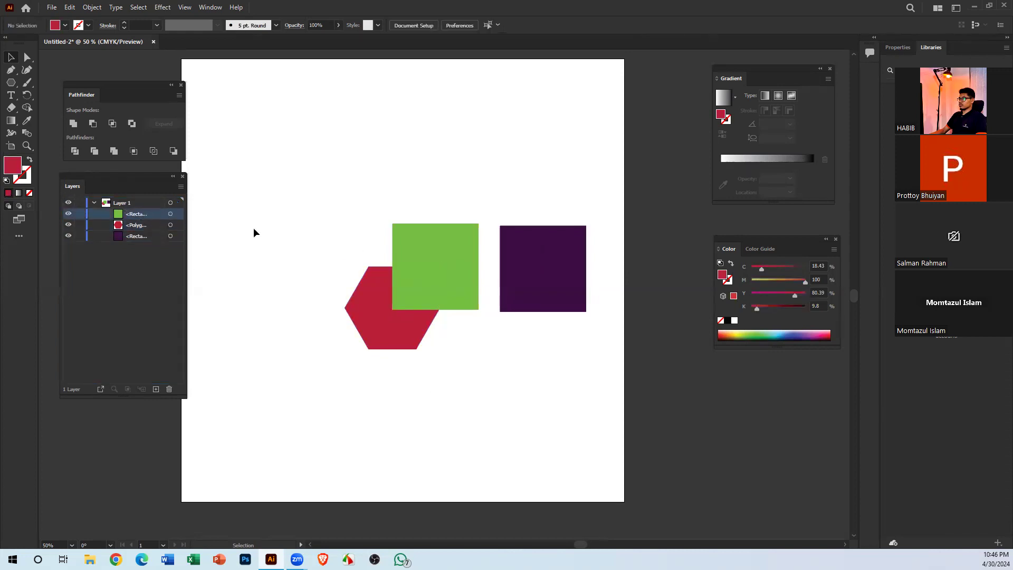
click(126, 227)
click(141, 236)
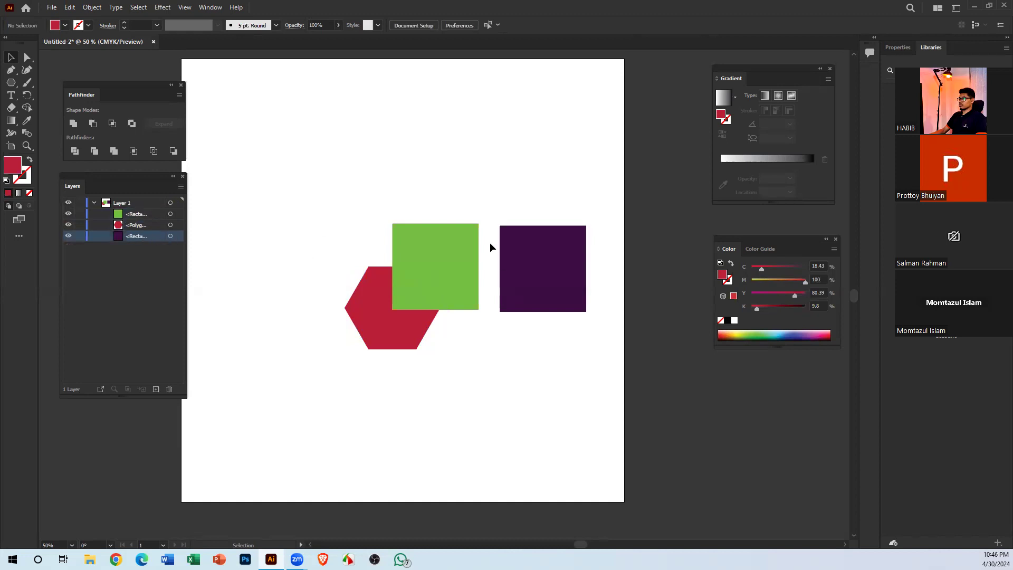
Move the purple square up and to the right, away from the green square, and delete it
drag(504, 246, 483, 166)
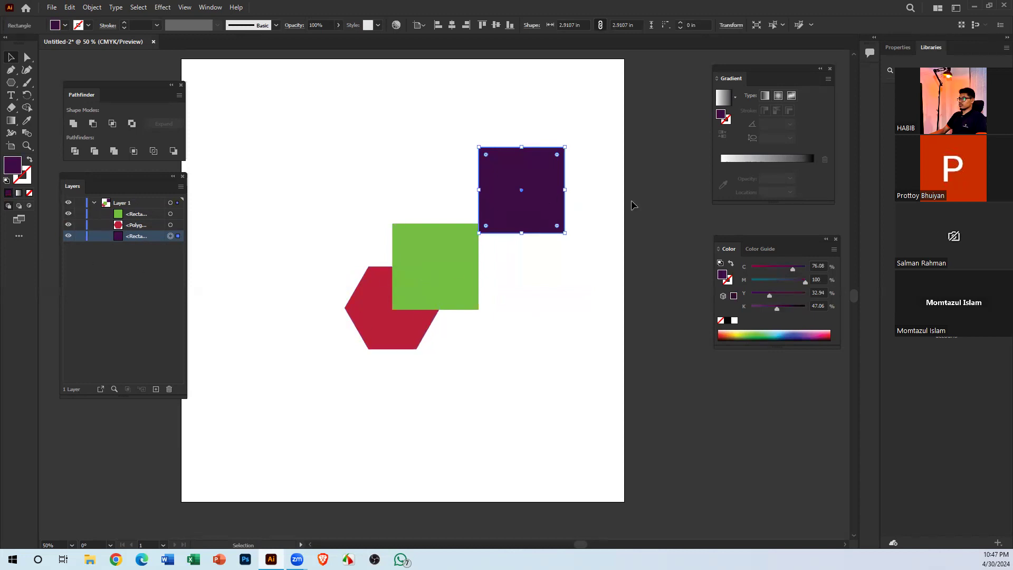
drag(553, 175, 603, 193)
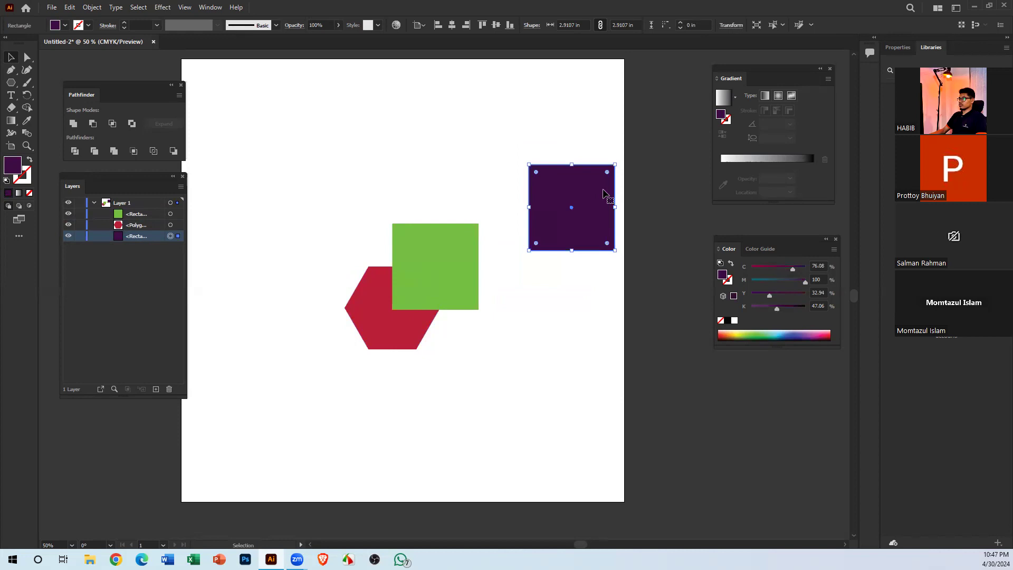
key(Delete)
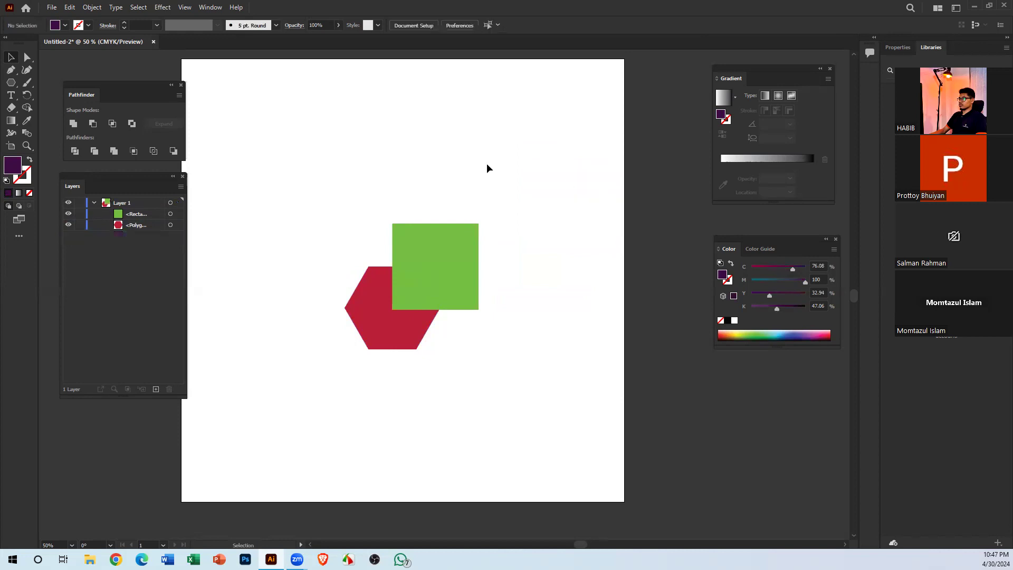
Select the remaining green square and red hexagon together and individually to review which one is in front in Layer 1
drag(524, 381, 397, 247)
click(345, 141)
click(450, 259)
click(387, 296)
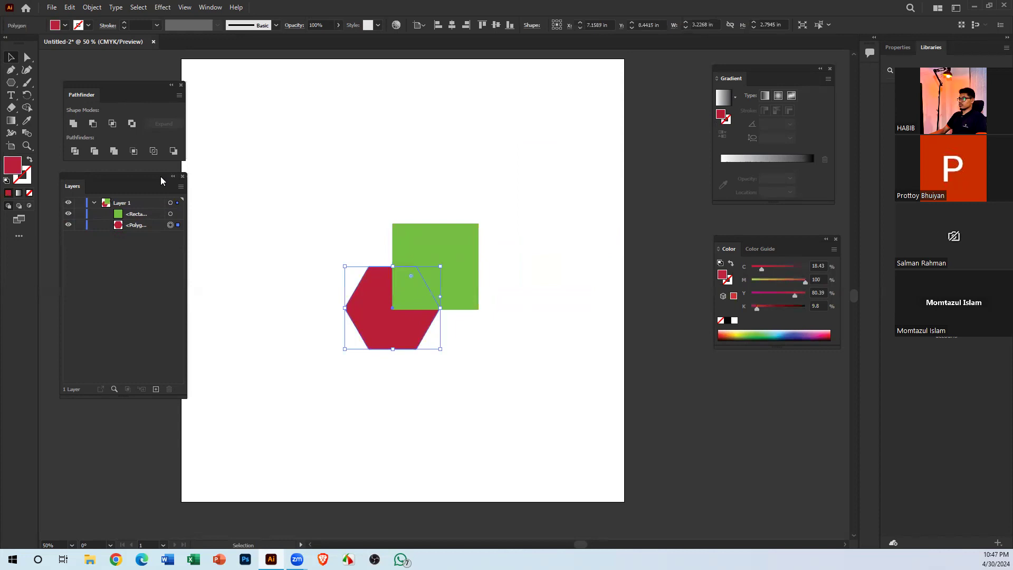
Move the Layers panel away from the artboard to below the Color panel, and move both shapes together up and to the left
drag(162, 178, 599, 333)
drag(747, 360, 818, 543)
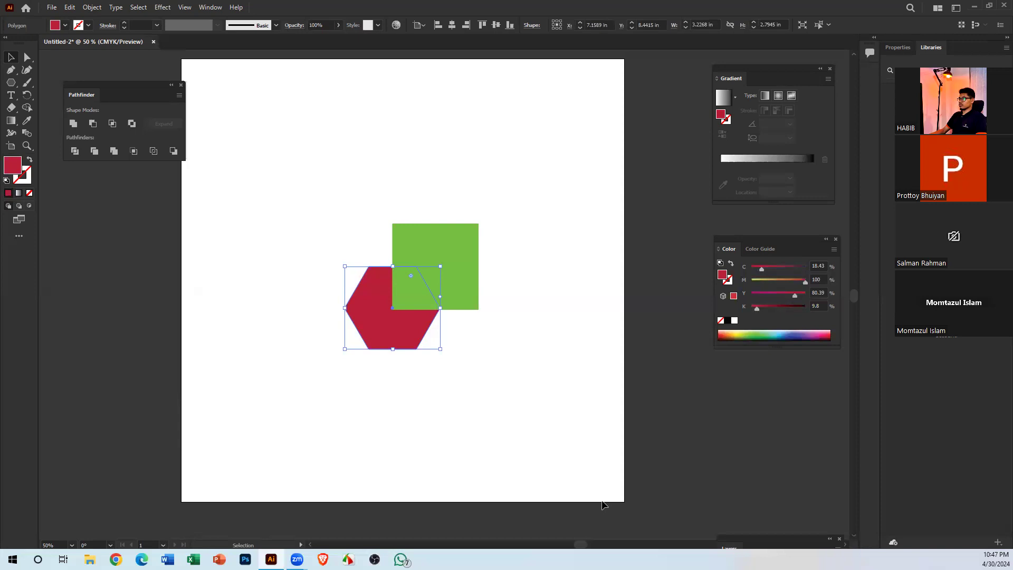
click(476, 364)
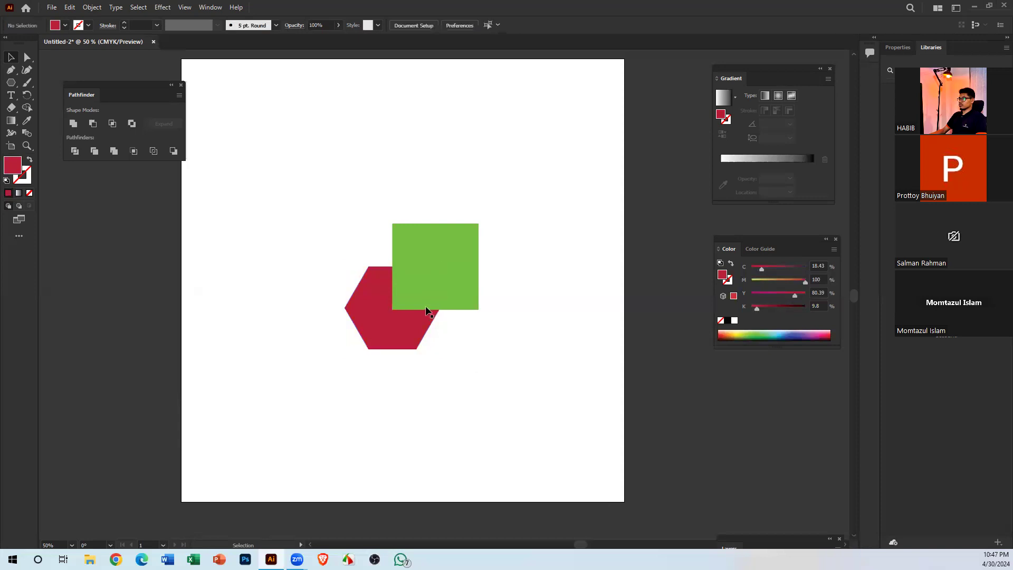
drag(348, 228, 416, 228)
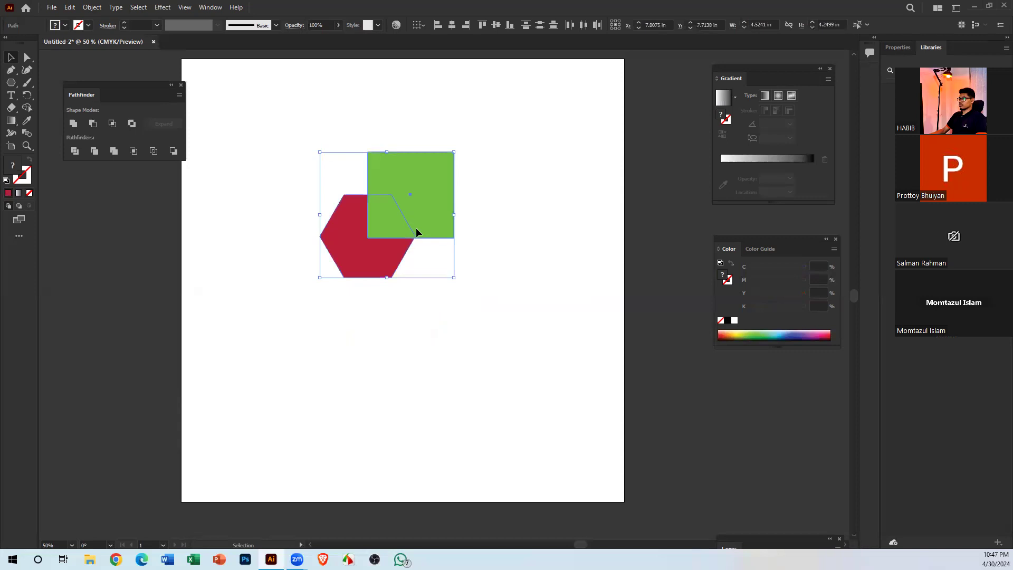
click(489, 267)
Select the red hexagon and the green square individually to review which shape sits in front
click(371, 254)
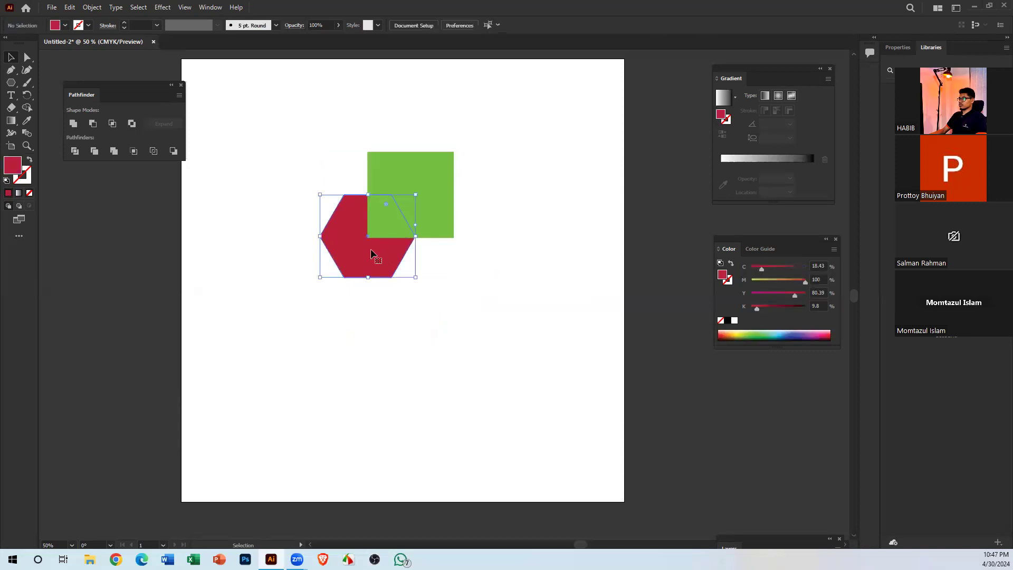
click(445, 165)
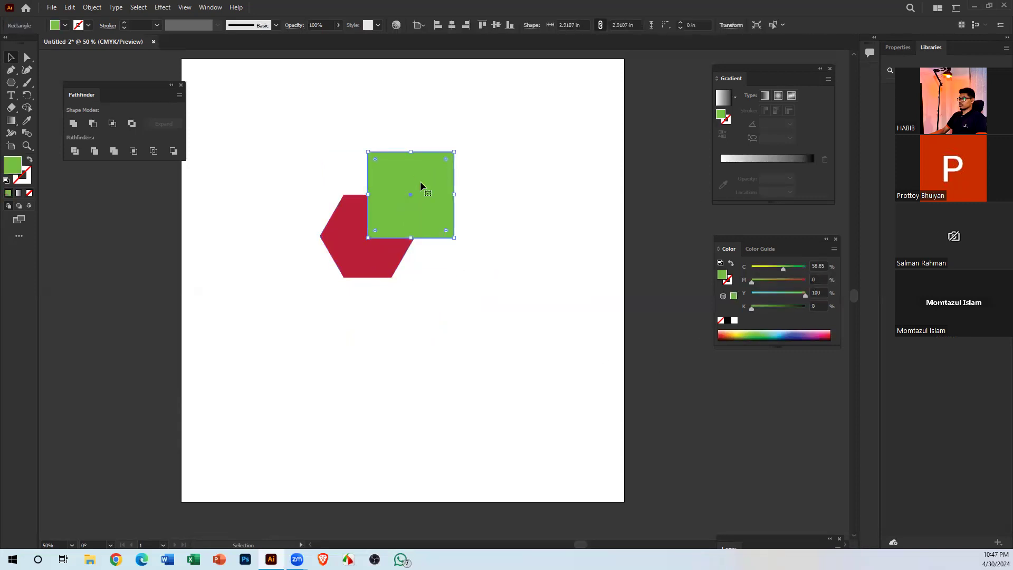
click(508, 188)
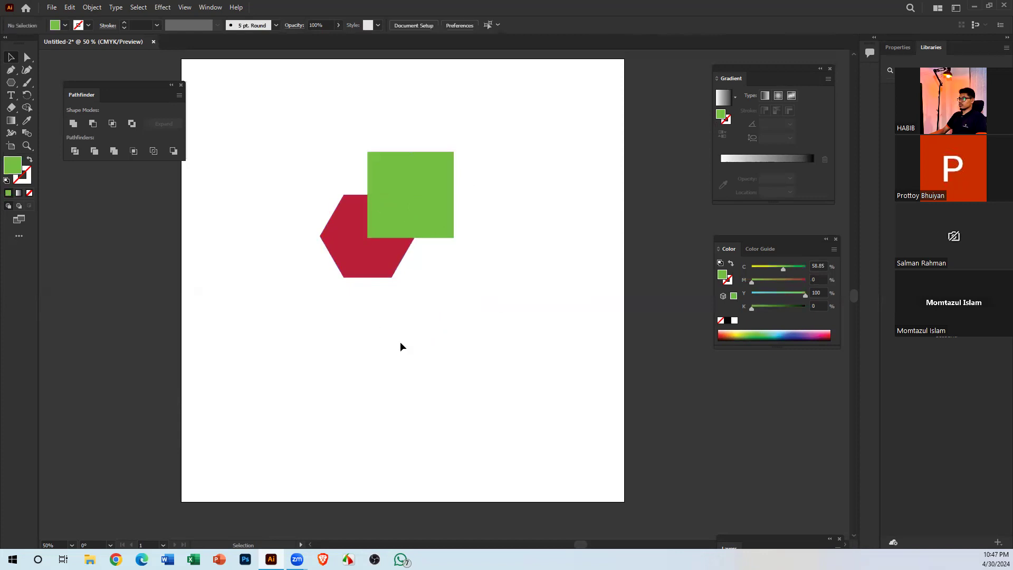
click(332, 236)
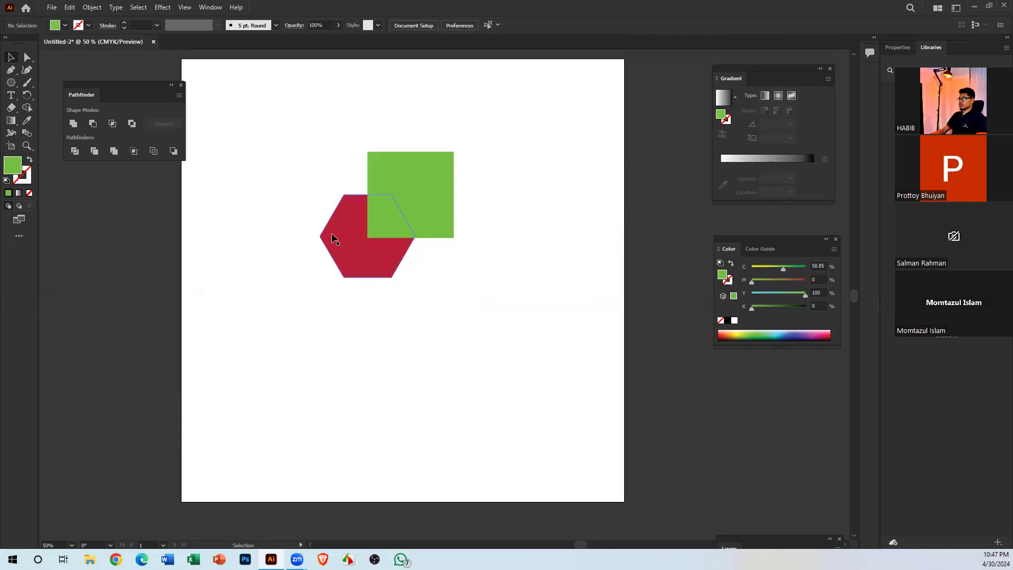
click(485, 265)
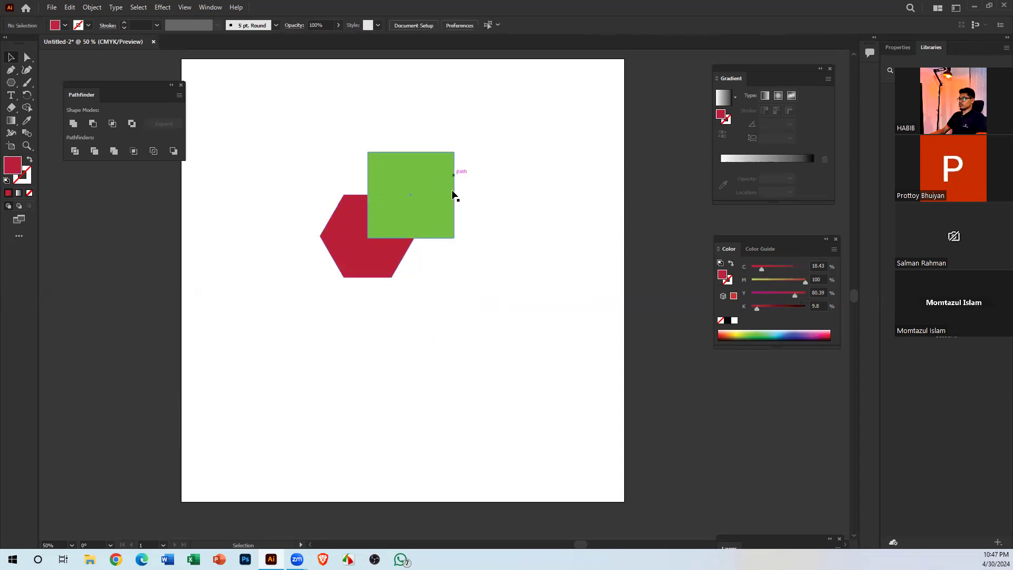
click(355, 218)
click(484, 305)
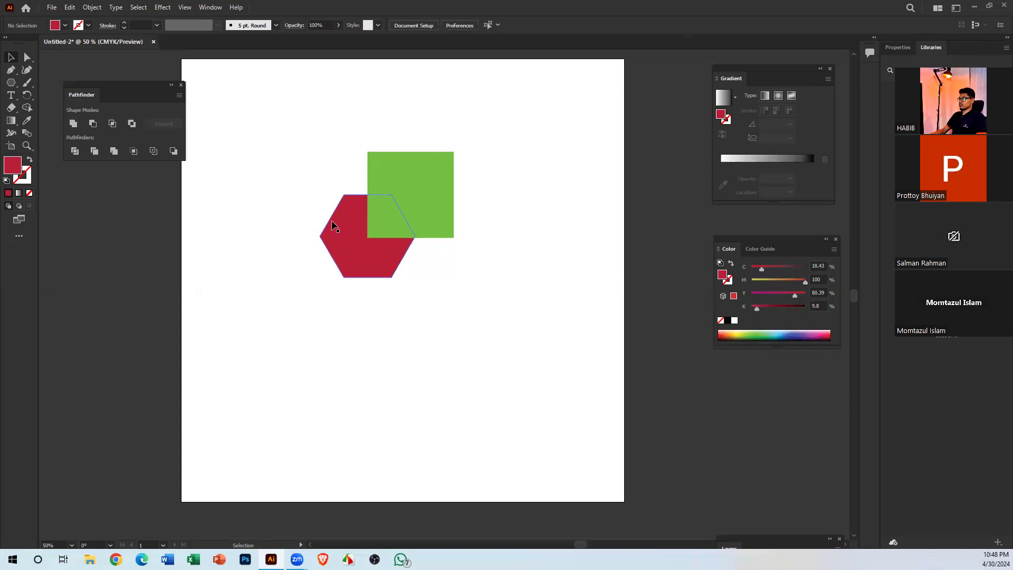
Bring the red hexagon to the front of the green square and undo the reordering
click(352, 216)
right_click(348, 221)
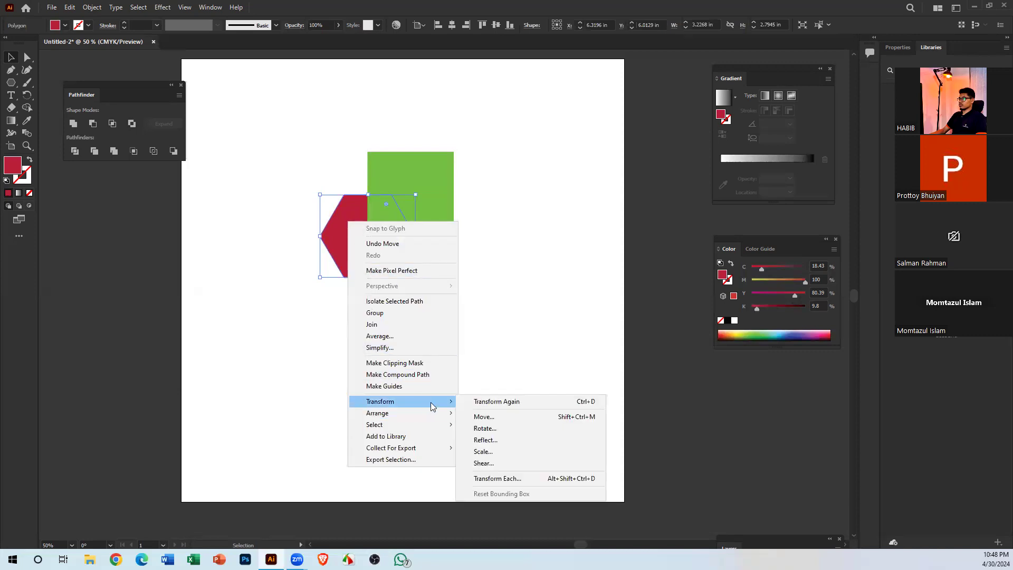
mouse_move(434, 425)
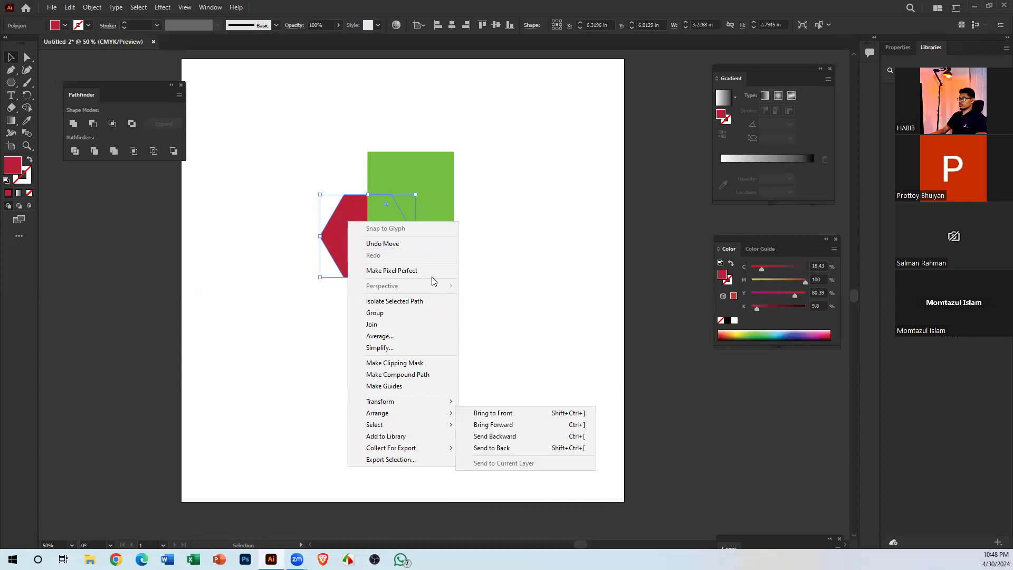
click(467, 413)
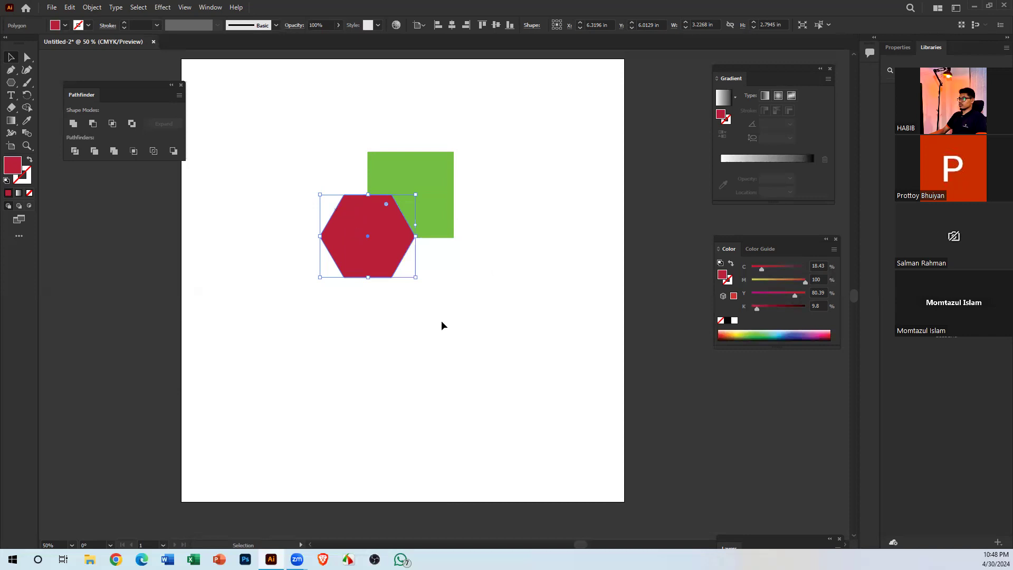
key(a)
key(ctrl+z)
Move the red hexagon down clear of the green square and undo the move
click(421, 304)
click(385, 244)
click(463, 240)
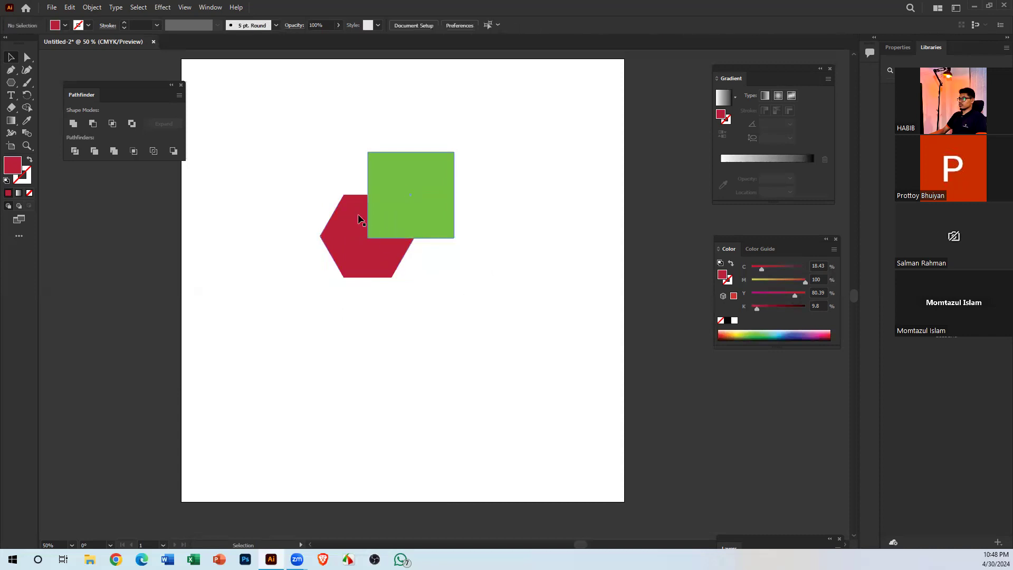
drag(341, 234, 390, 340)
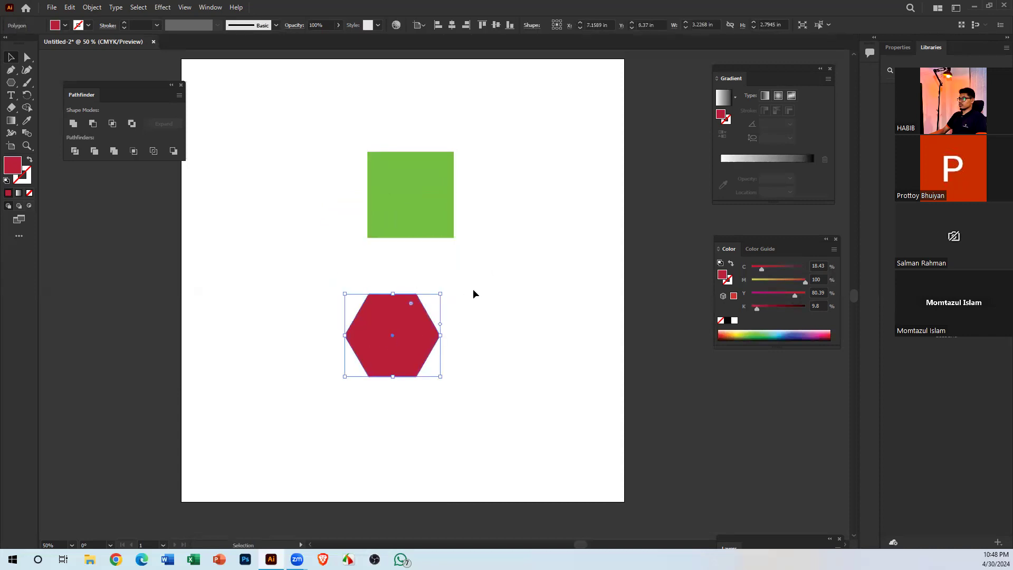
key(ctrl+z)
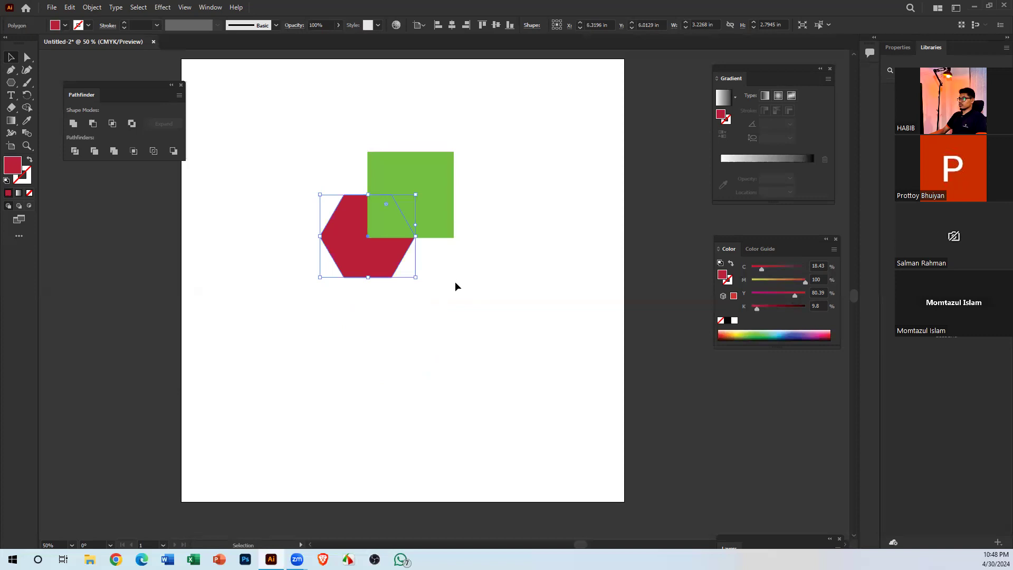
Review the Arrange options for the red hexagon and inspect the commands offered for the green square, without applying any
right_click(351, 254)
mouse_move(397, 447)
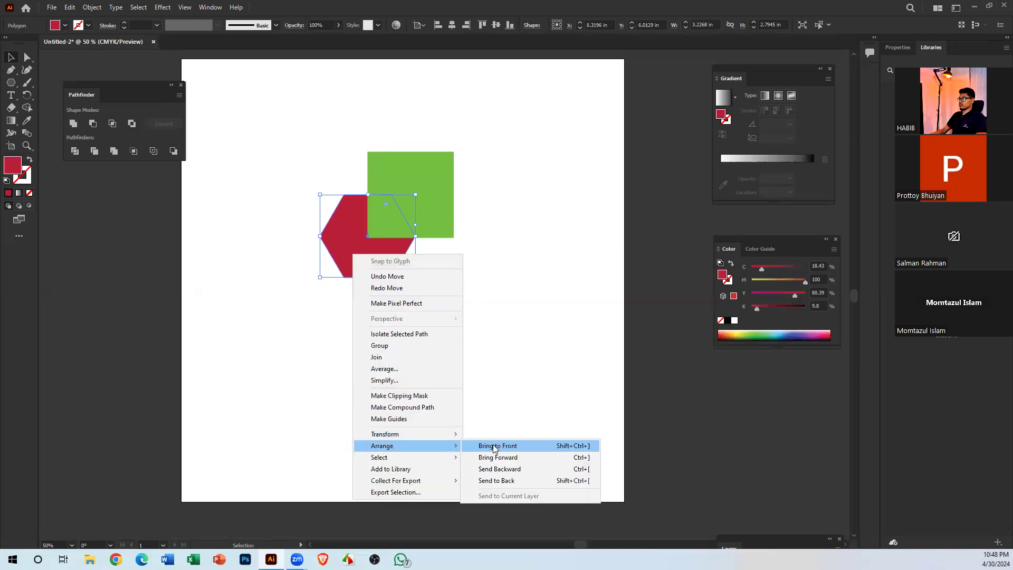
click(496, 316)
click(425, 202)
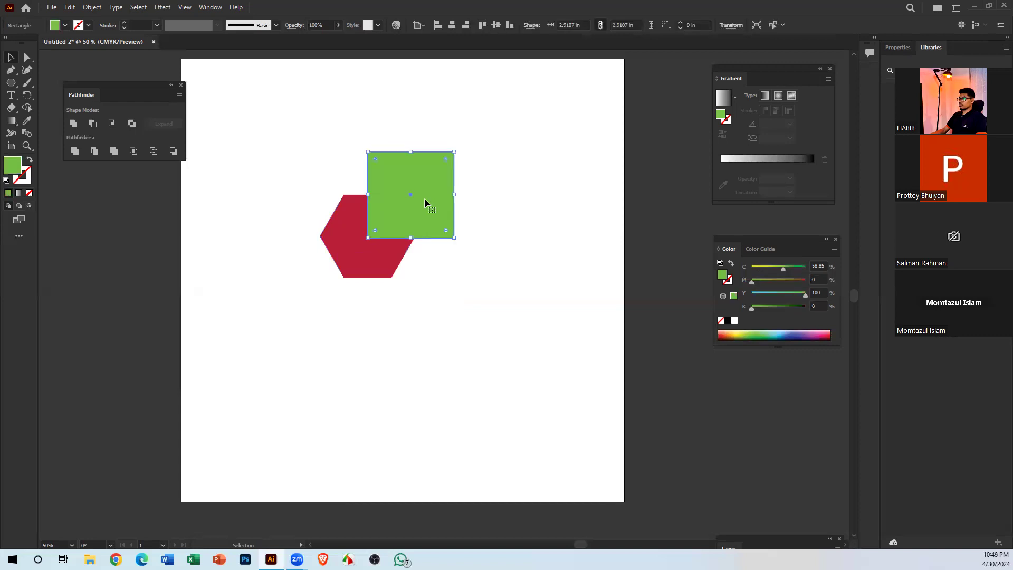
right_click(424, 198)
click(550, 163)
click(471, 197)
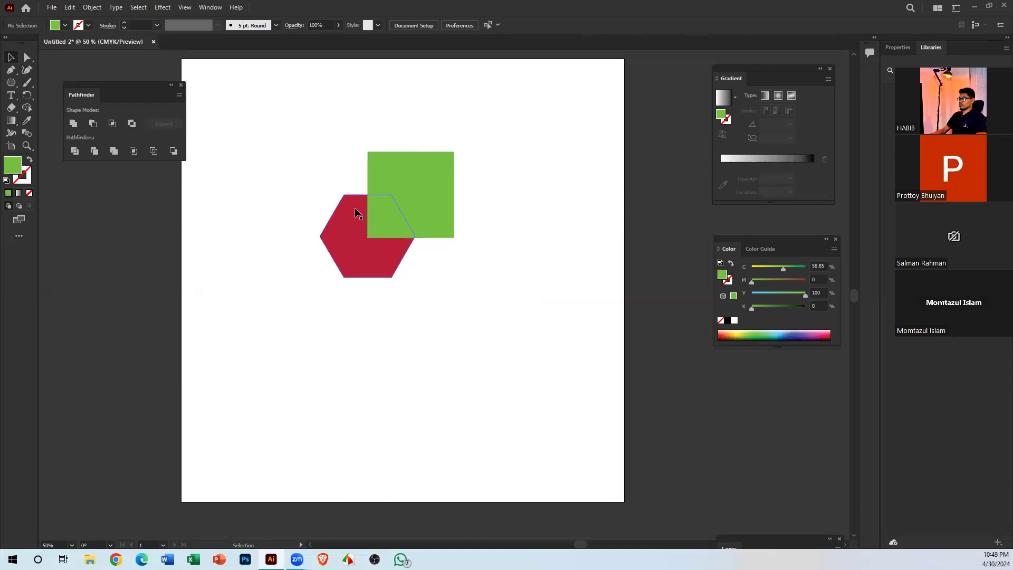
right_click(356, 251)
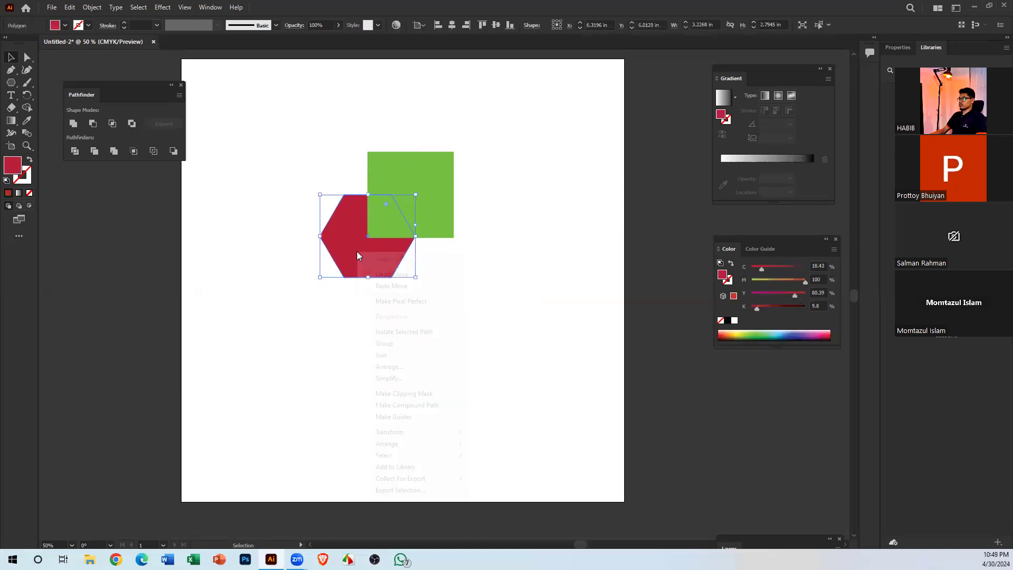
mouse_move(415, 446)
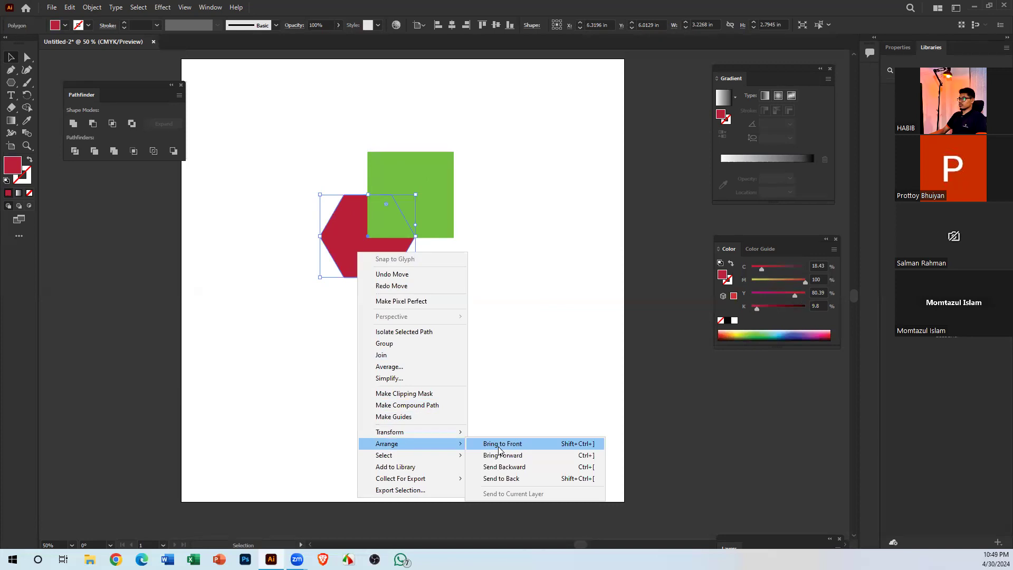
click(510, 286)
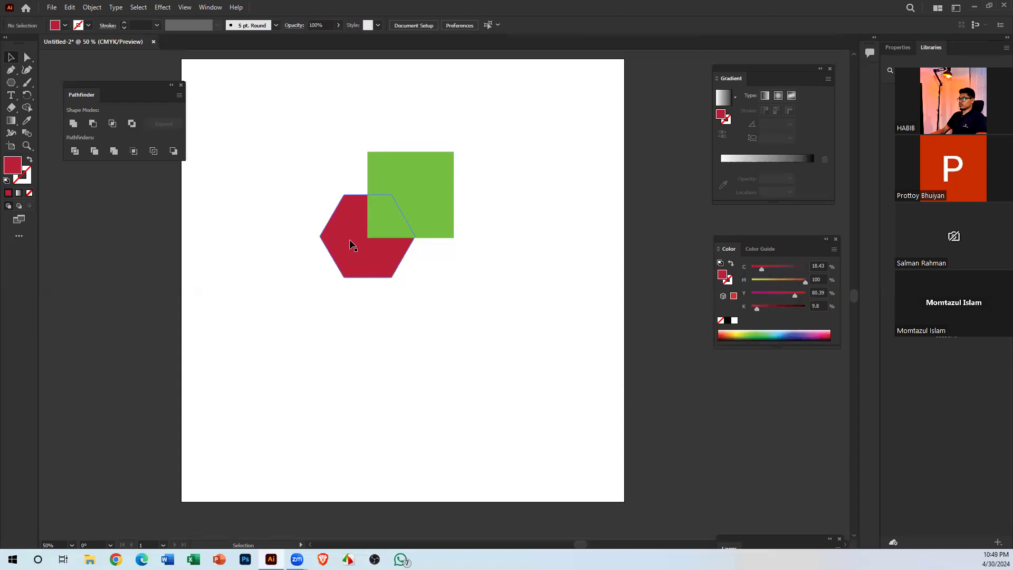
Send the green square to the back, and nudge the red hexagon slightly down and to the left
click(426, 195)
right_click(426, 194)
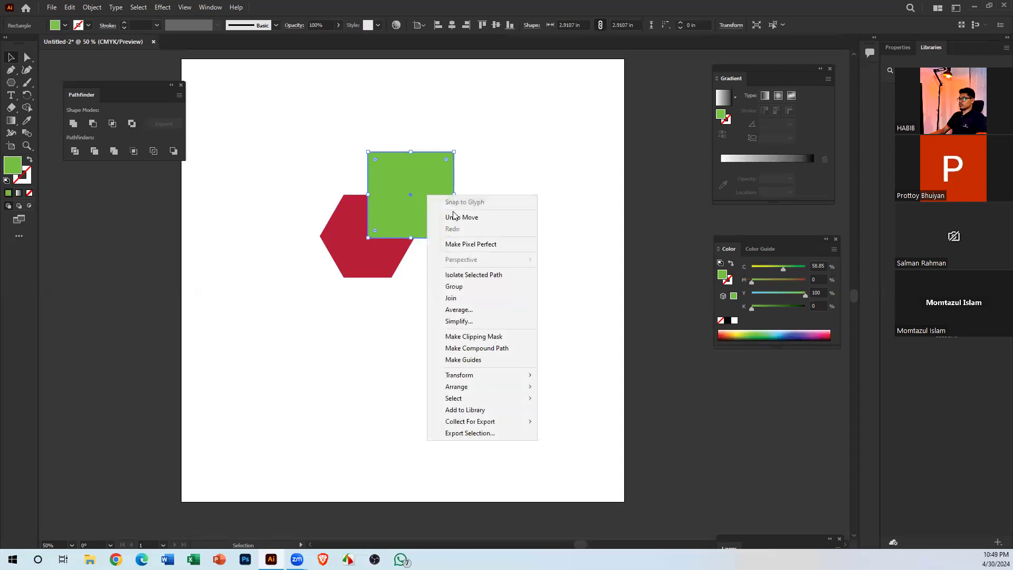
mouse_move(492, 390)
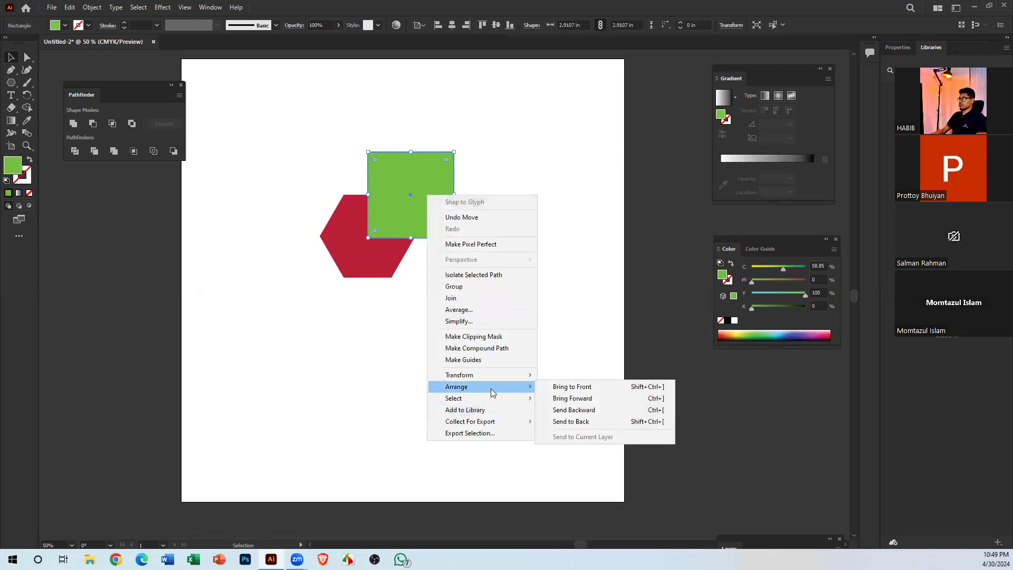
click(576, 422)
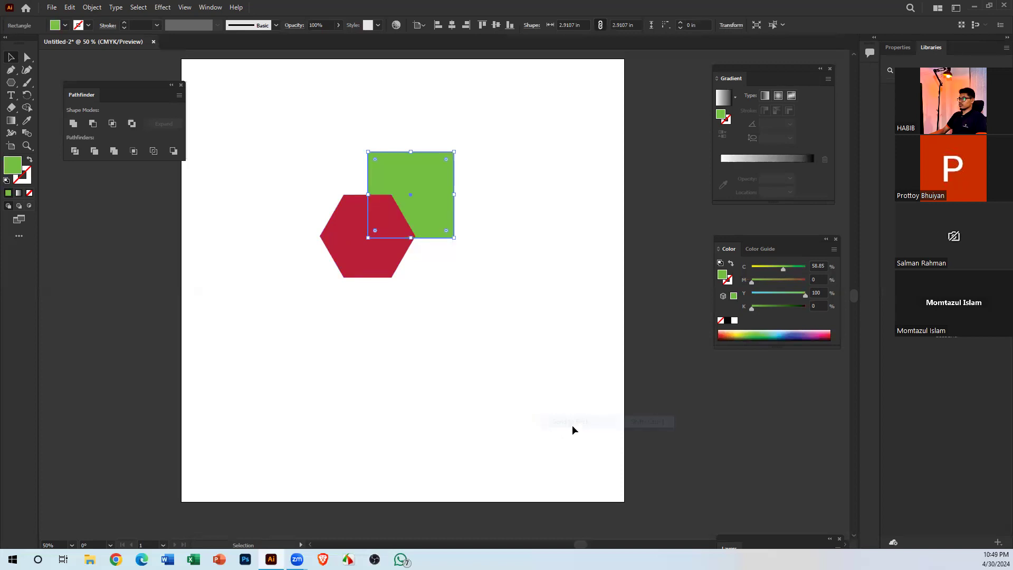
click(442, 309)
drag(368, 252, 363, 254)
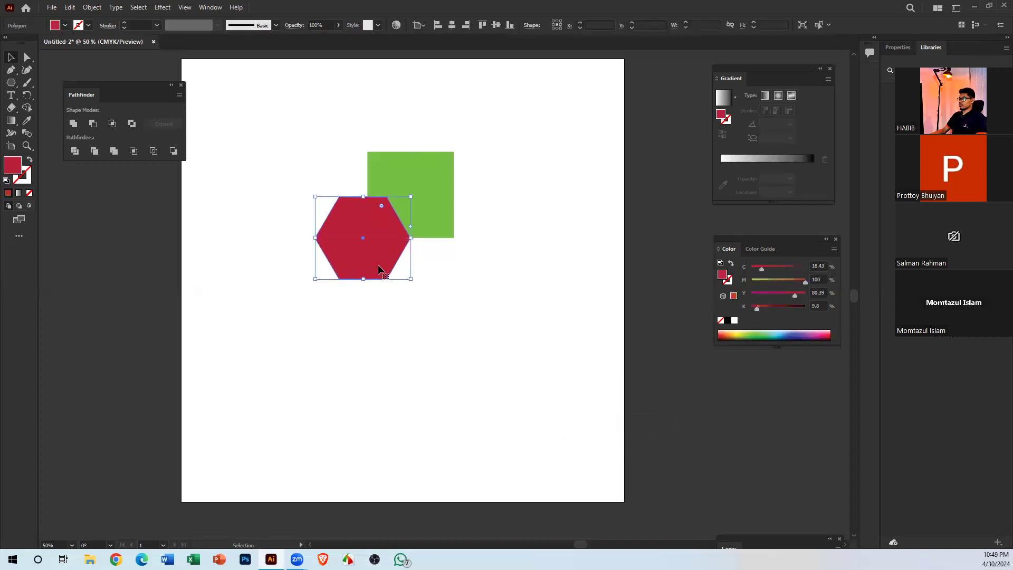
Select both shapes together and review the Arrange options available for them
click(423, 201)
drag(320, 128, 477, 412)
right_click(374, 220)
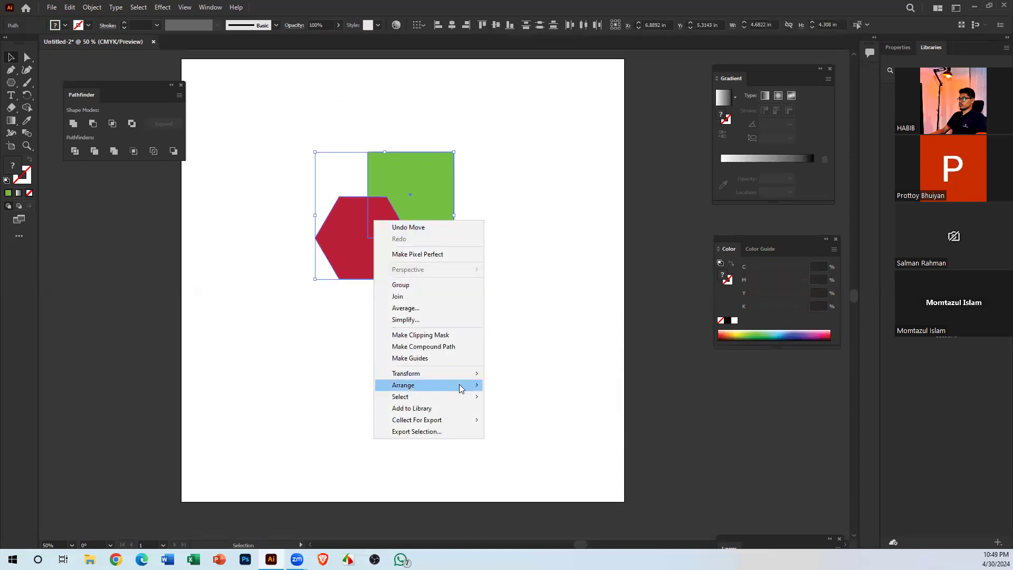
mouse_move(460, 389)
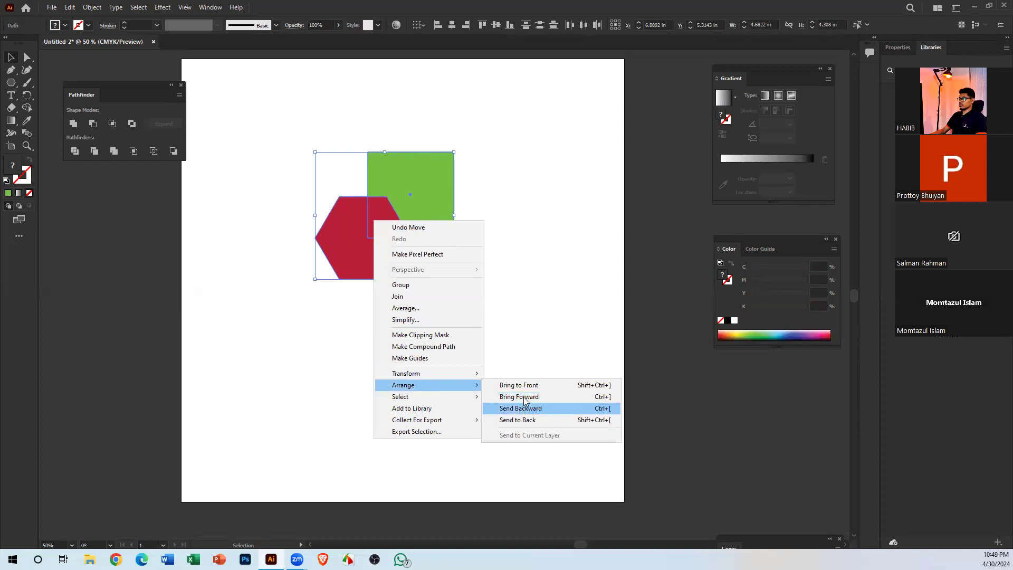
click(524, 321)
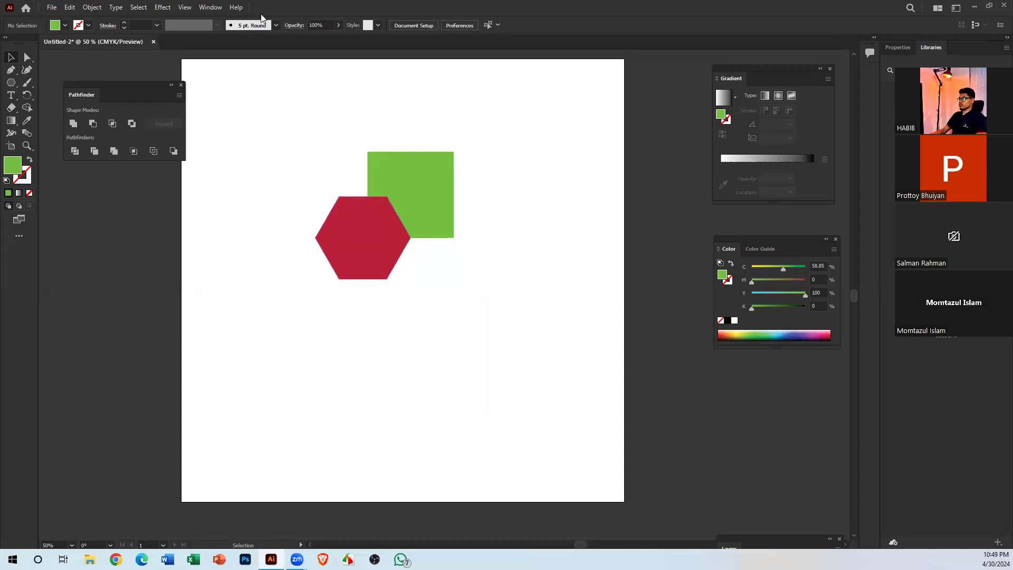
Select both shapes and move the Layers panel back below the Pathfinder panel to check their order in Layer 1
drag(259, 97, 491, 342)
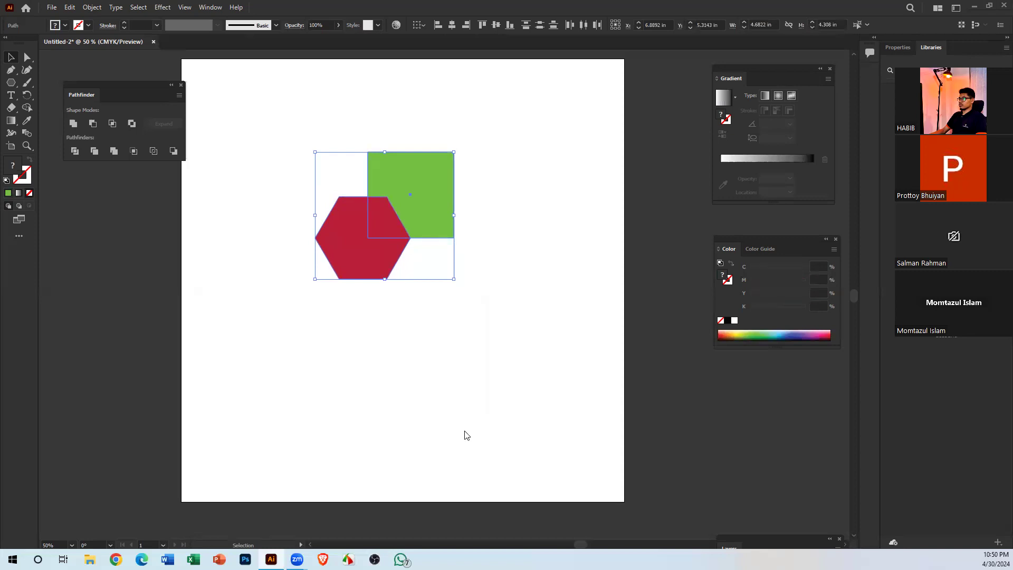
drag(729, 548, 153, 191)
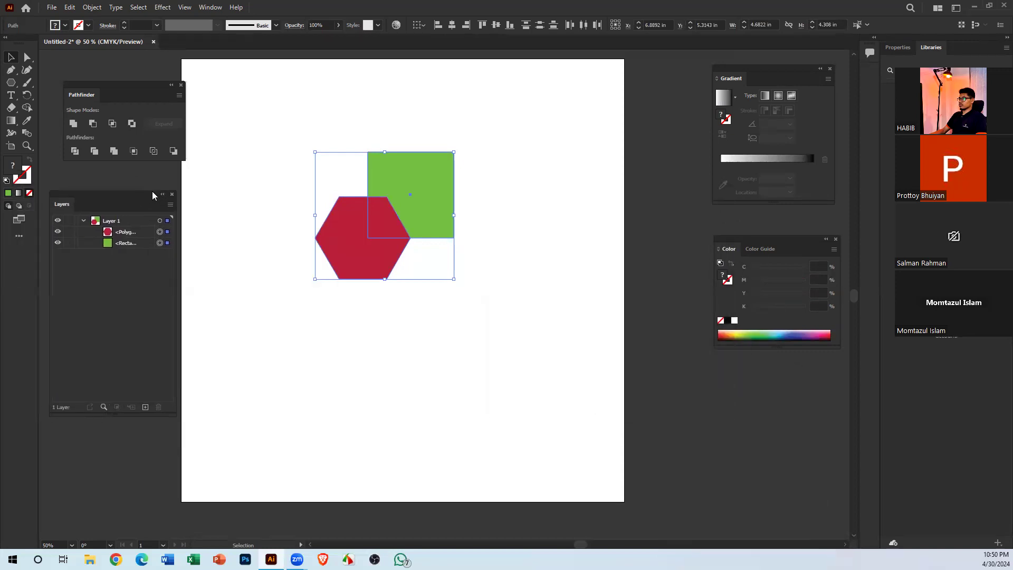
click(334, 284)
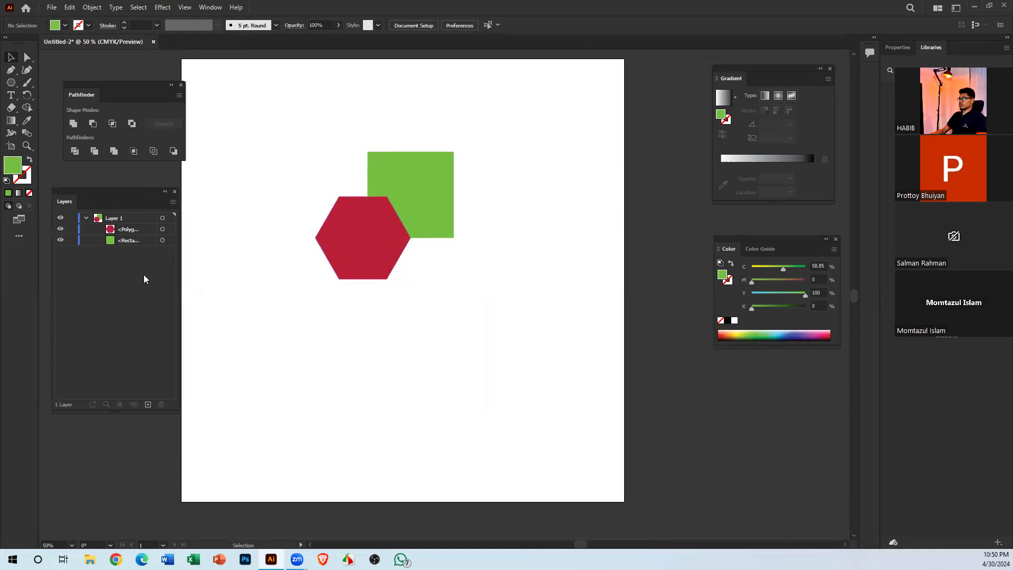
Select the red hexagon and its entry in Layer 1, and hide and show the hexagon again
click(330, 232)
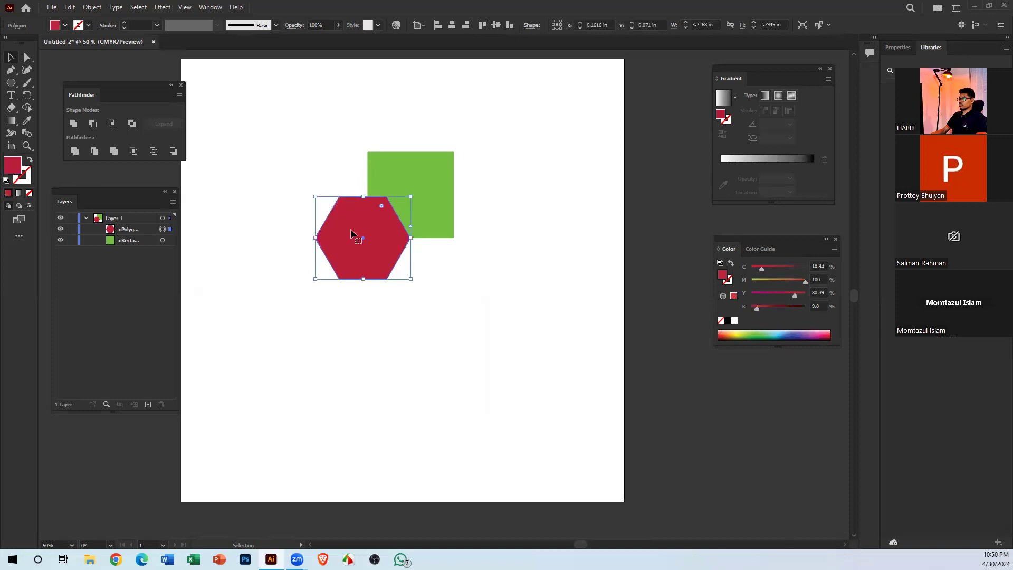
right_click(350, 229)
click(249, 280)
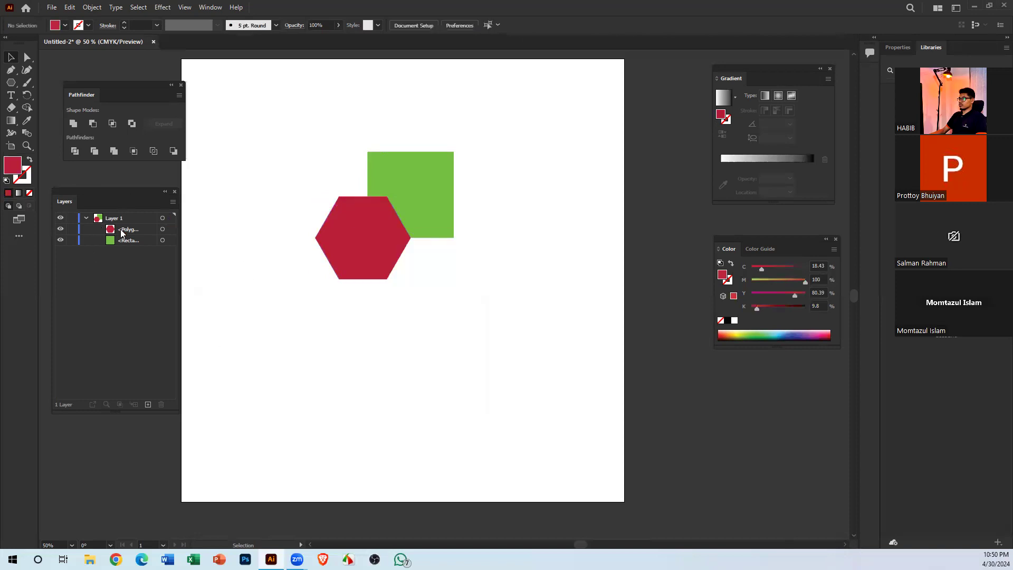
click(115, 232)
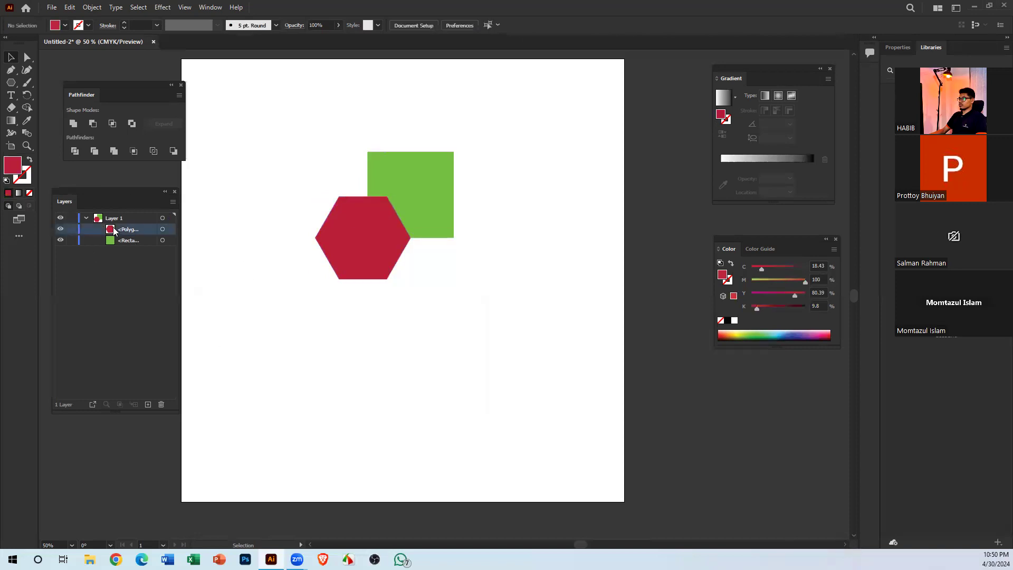
click(61, 229)
click(61, 229)
Send the red hexagon to the back behind the green square, and close the Layers panel
click(381, 240)
right_click(382, 239)
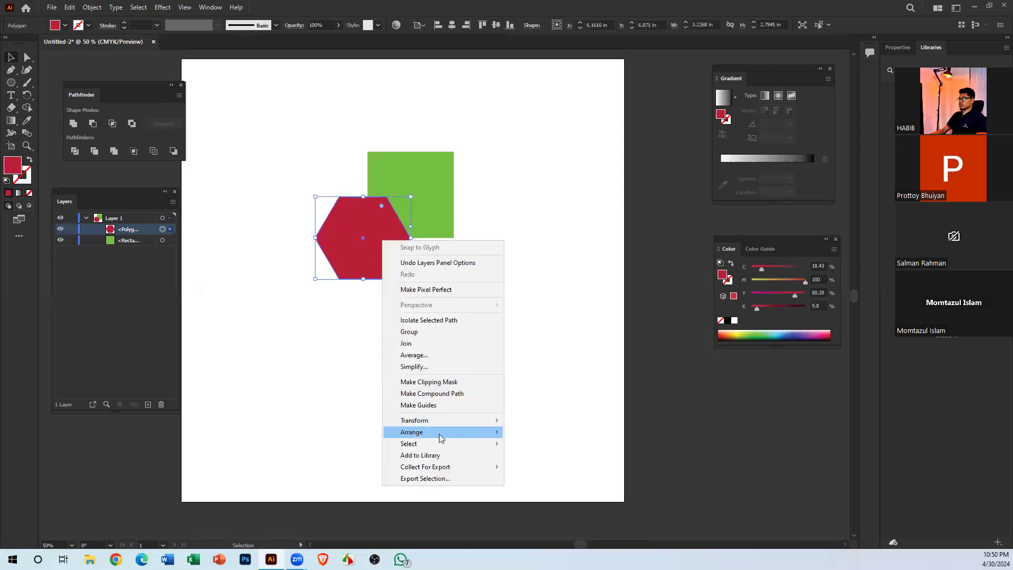
mouse_move(439, 433)
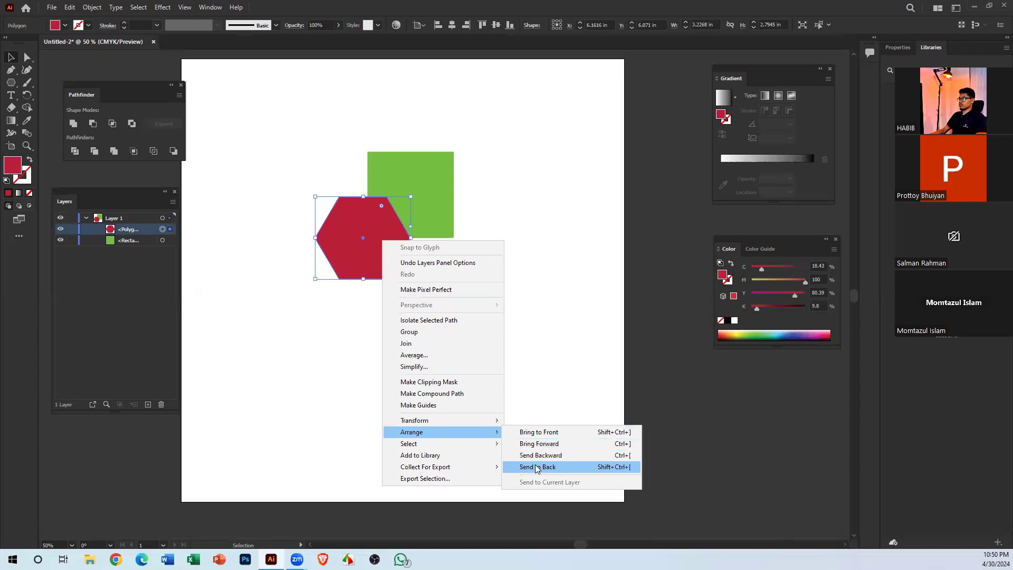
key(Return)
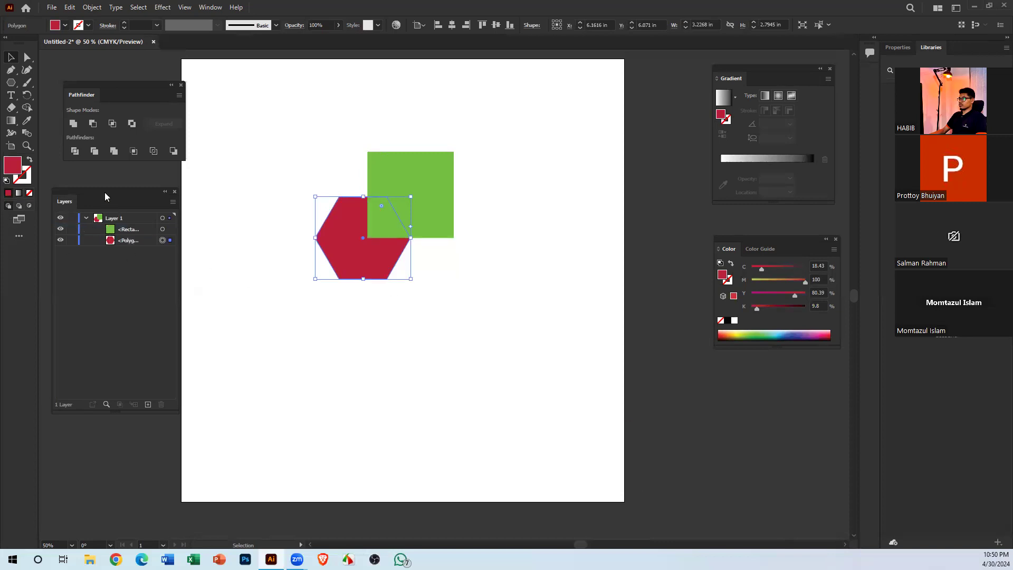
click(429, 169)
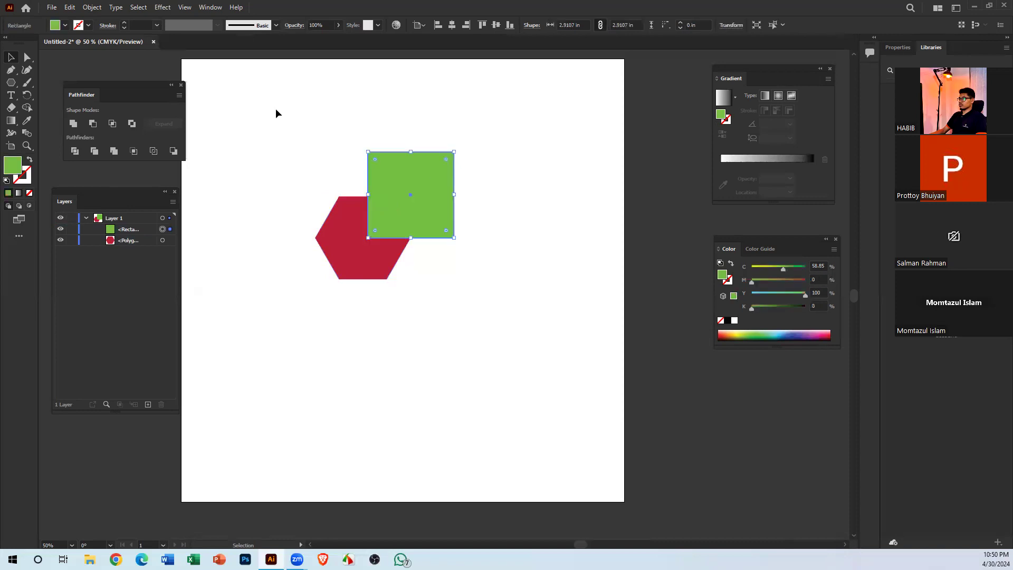
click(455, 285)
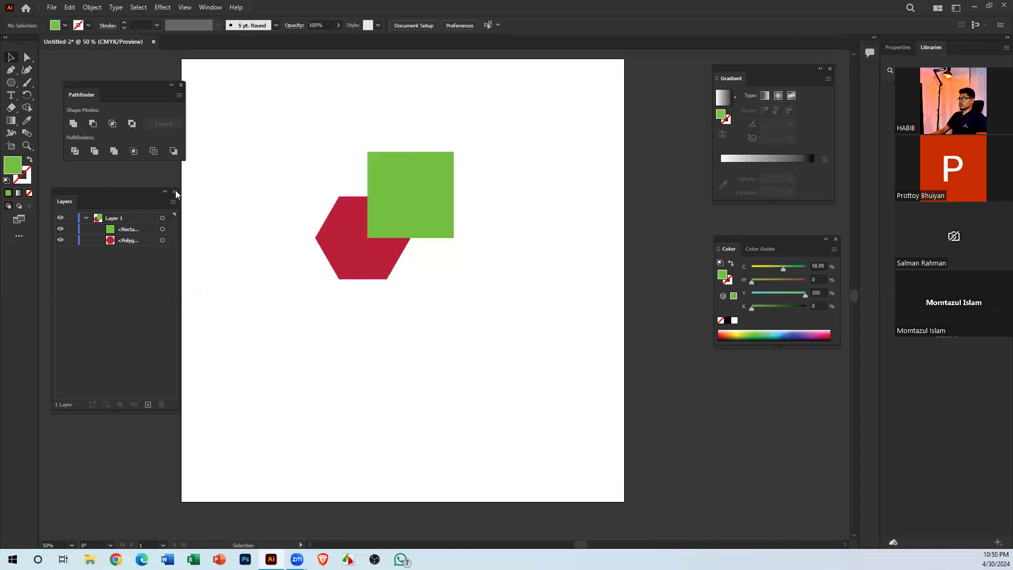
click(174, 191)
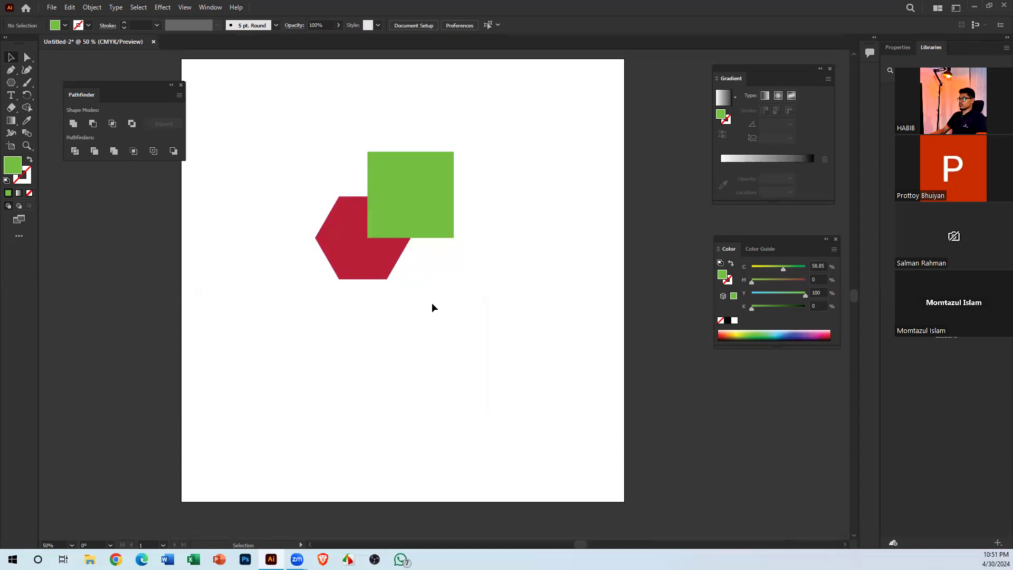
Shift the red hexagon slightly to the right beneath the green square
drag(339, 104, 497, 289)
click(497, 289)
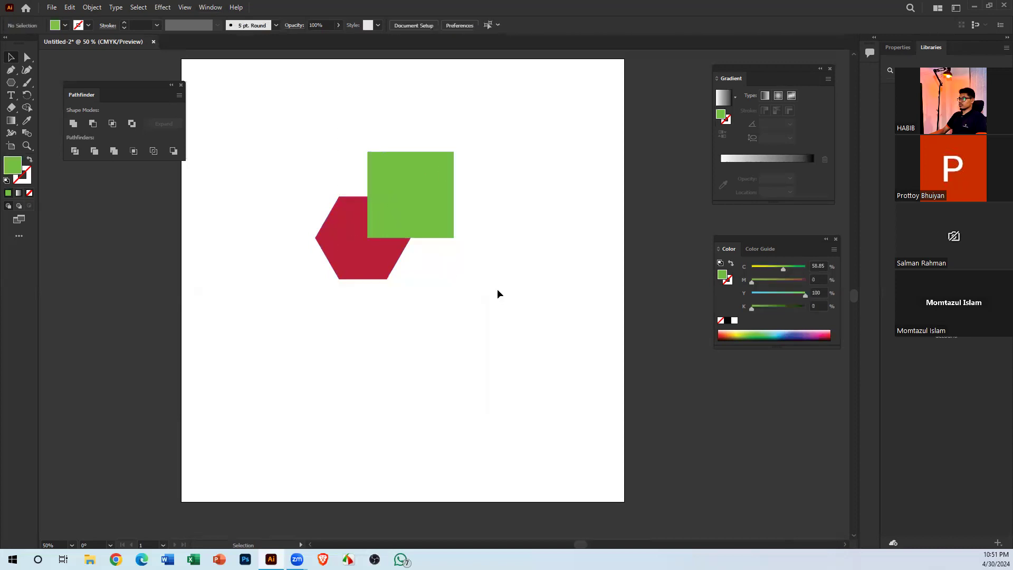
click(349, 258)
click(450, 267)
drag(366, 265, 371, 265)
click(458, 300)
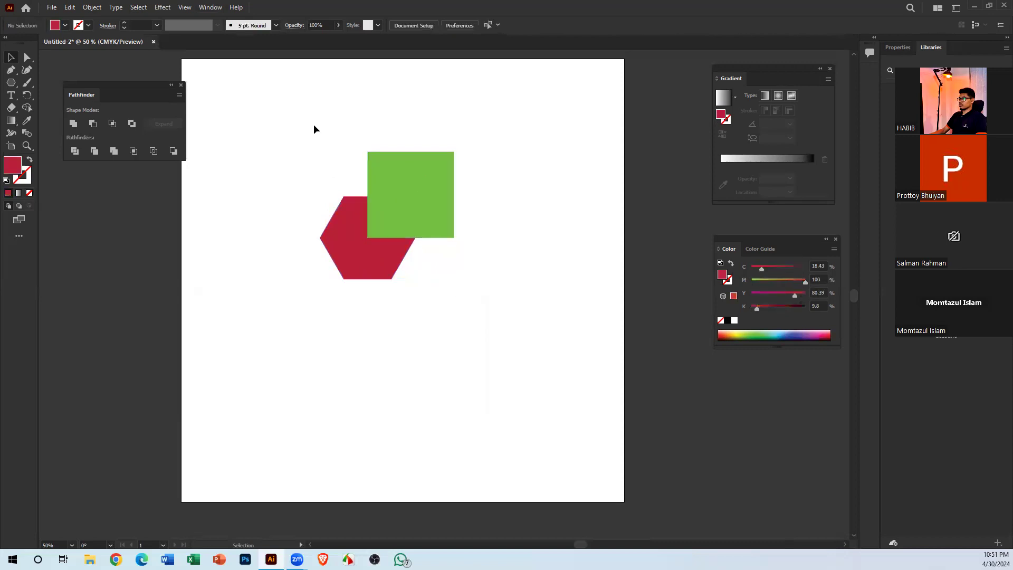
Select both shapes together to review the Minus Front shape mode, and check the green square lying in front
drag(314, 129, 407, 335)
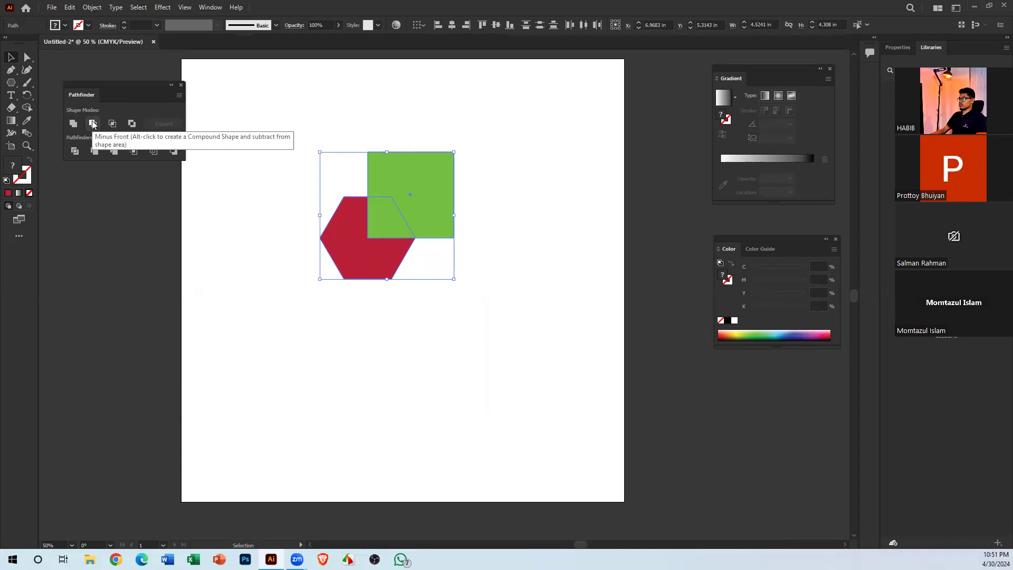
click(515, 295)
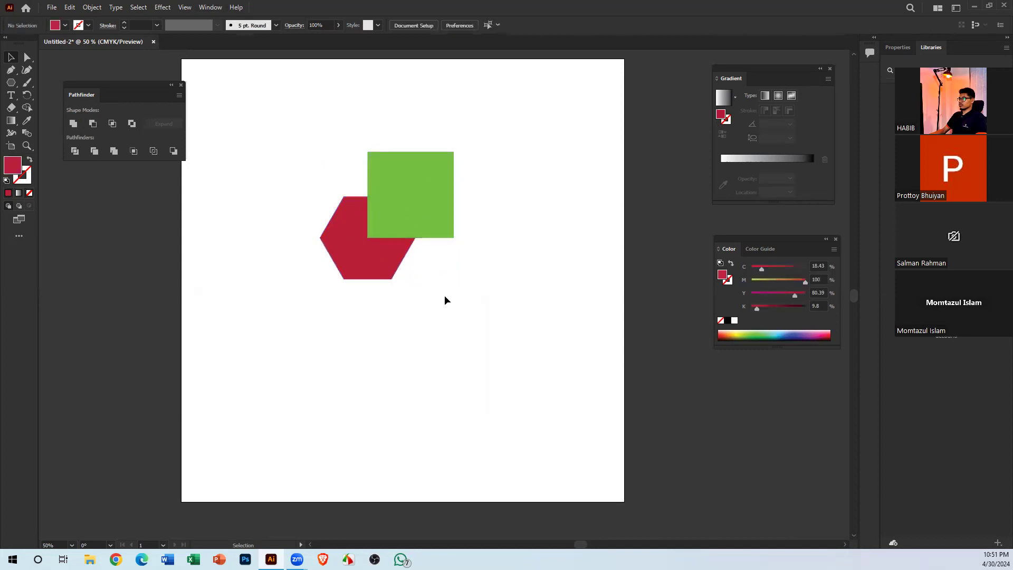
drag(307, 126, 422, 275)
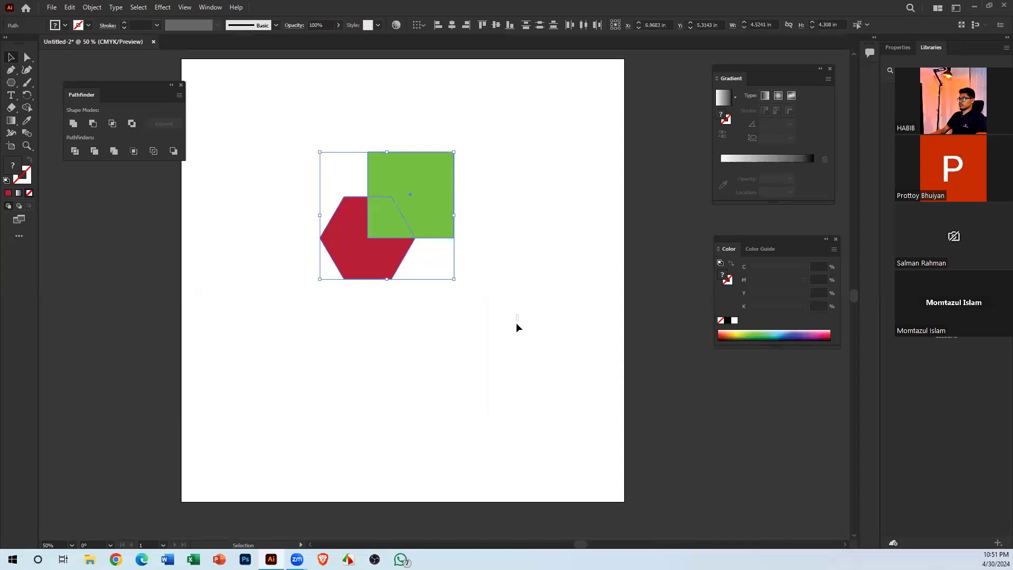
click(516, 323)
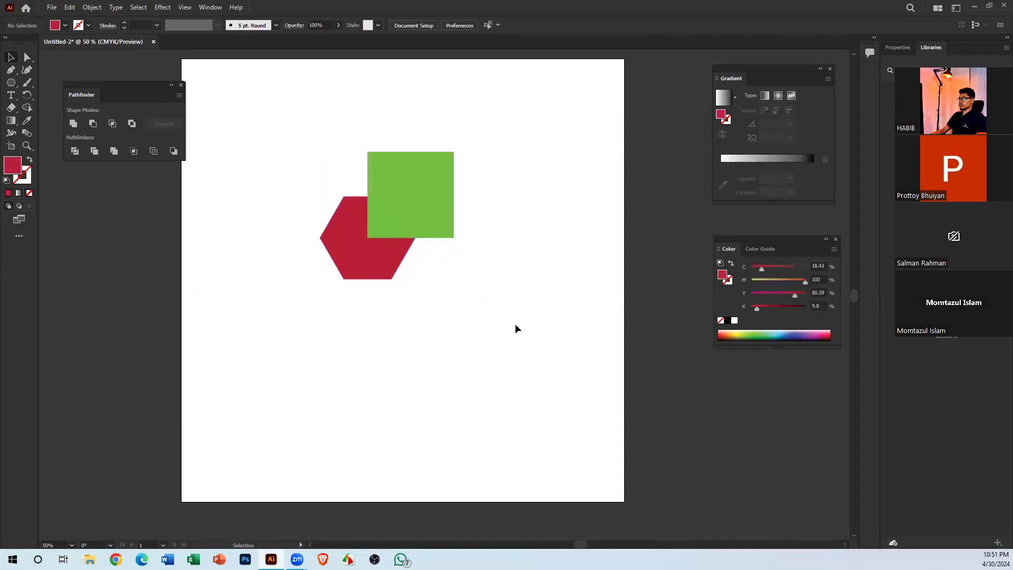
click(389, 212)
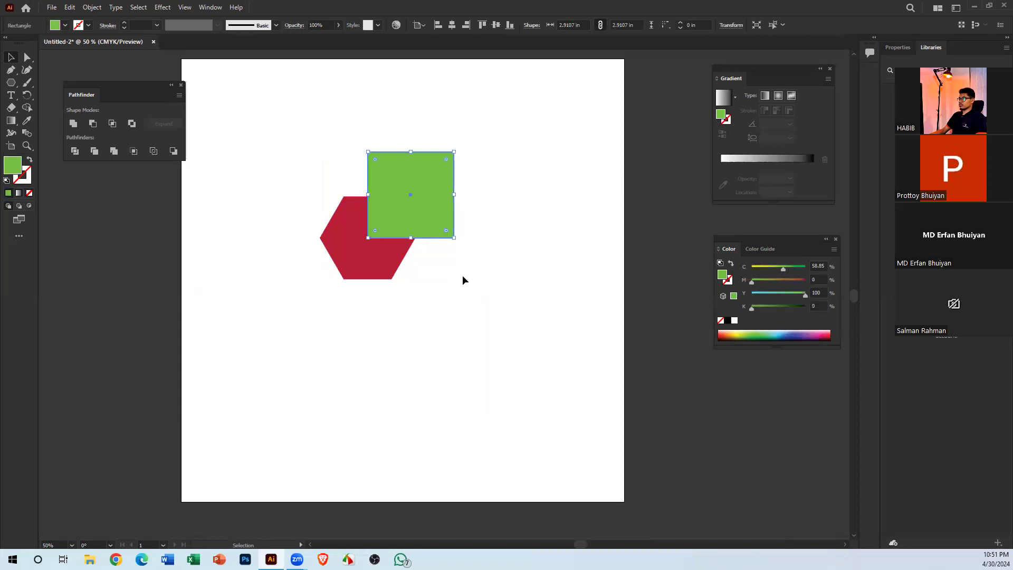
click(457, 231)
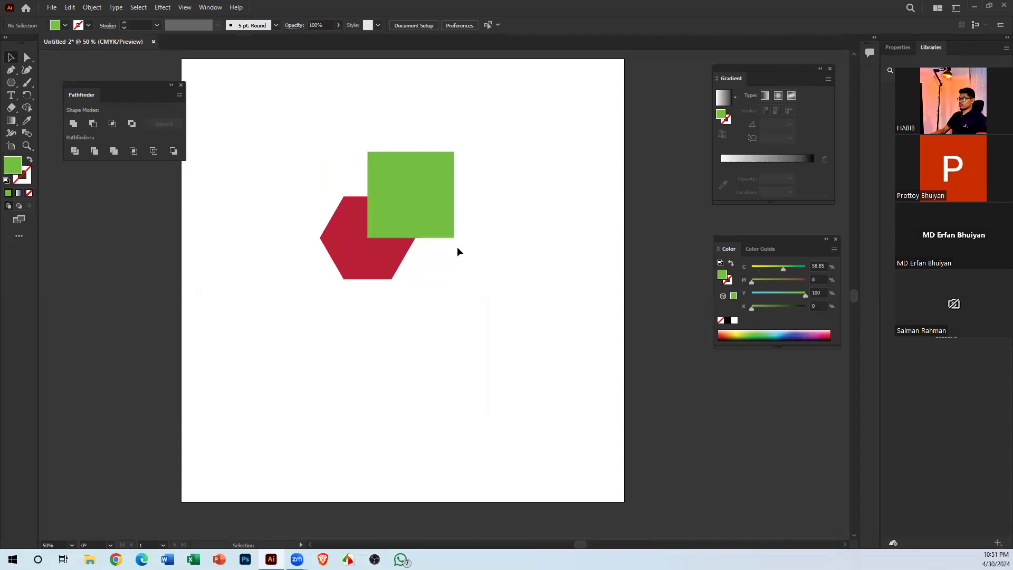
click(451, 223)
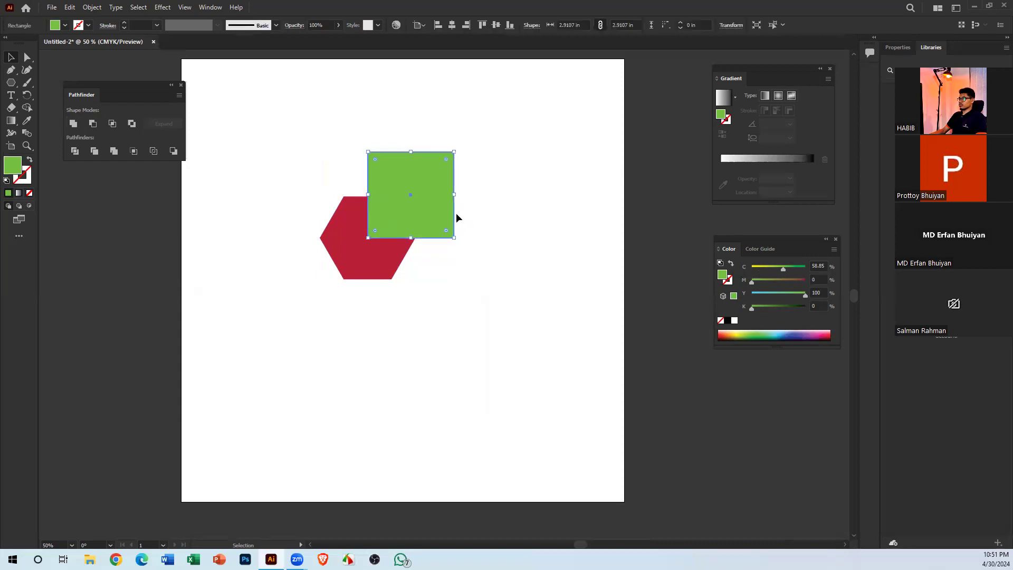
Move the green square off the red hexagon, and undo the move
drag(456, 213, 562, 192)
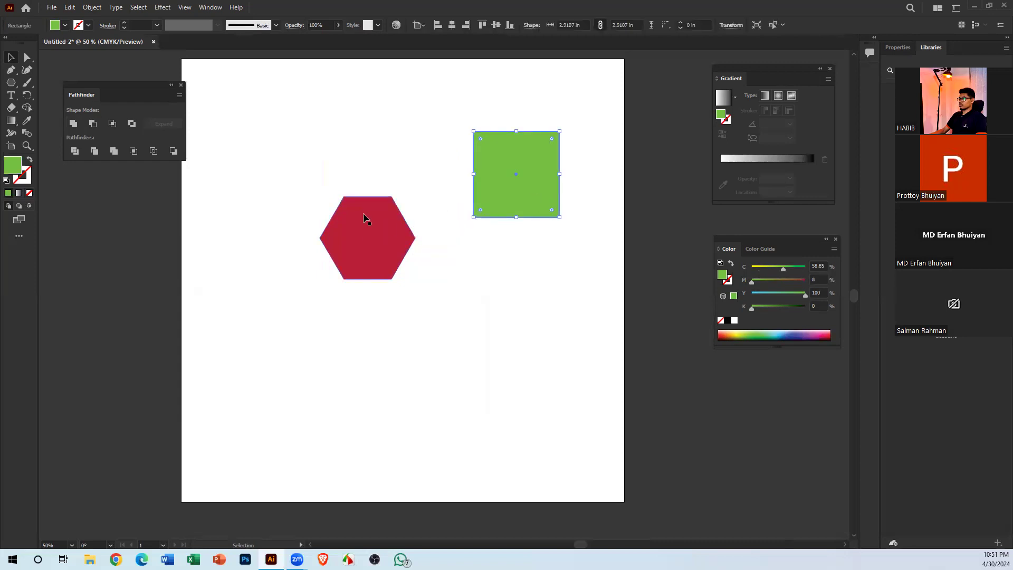
key(a)
key(ctrl+z)
Duplicate the overlapping green square and red hexagon, placing the second pair in the artboard's upper-right area
click(489, 299)
key(v)
drag(489, 299, 538, 164)
drag(465, 307, 379, 217)
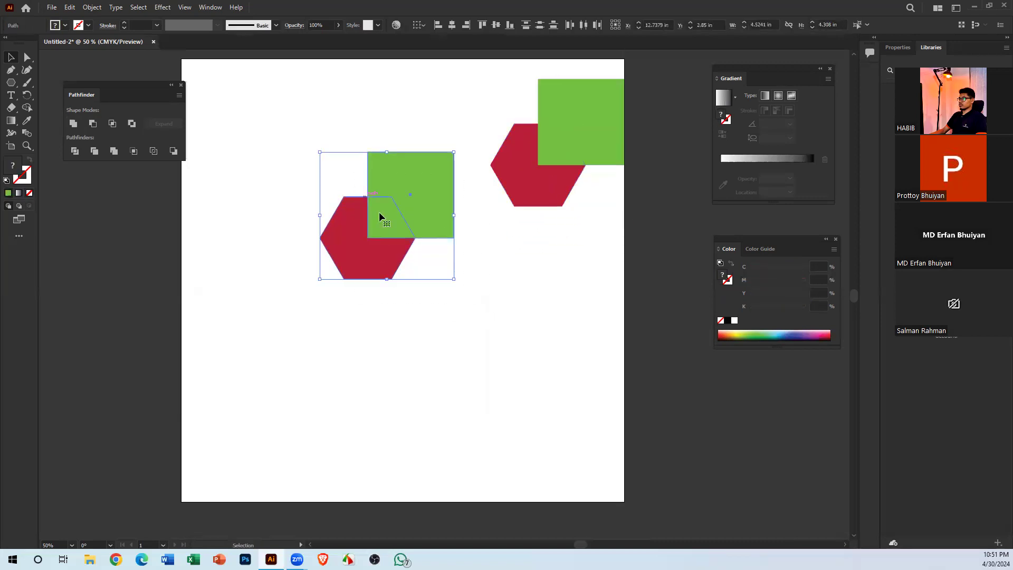
key(ctrl+z)
mouse_move(536, 109)
mouse_down()
mouse_move(457, 96)
mouse_move(535, 109)
mouse_up()
click(511, 215)
Move the left-hand pair lower on the artboard and cut the green square out of its hexagon with Minus Front
scroll(516, 258, down, 3)
drag(464, 239, 457, 310)
drag(345, 257, 395, 383)
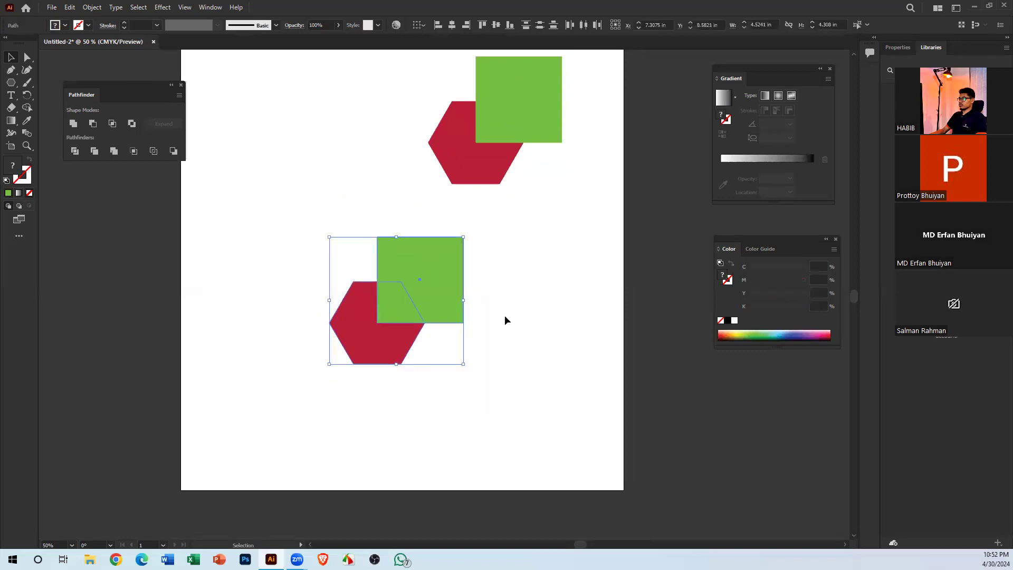
click(95, 124)
click(457, 288)
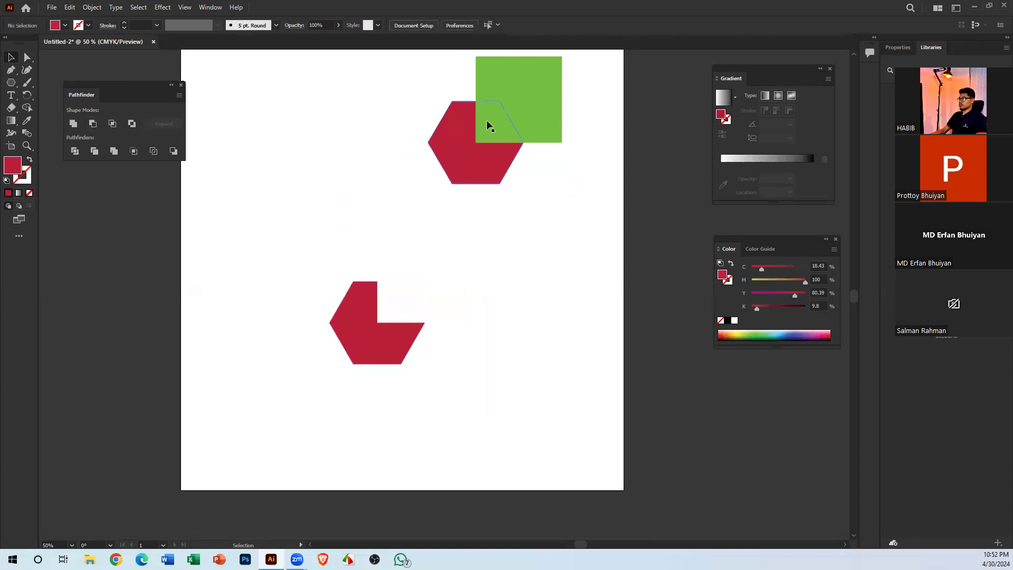
Place the intact square and hexagon pair directly above the cut hexagon for comparison
drag(475, 95, 483, 172)
drag(505, 104, 410, 153)
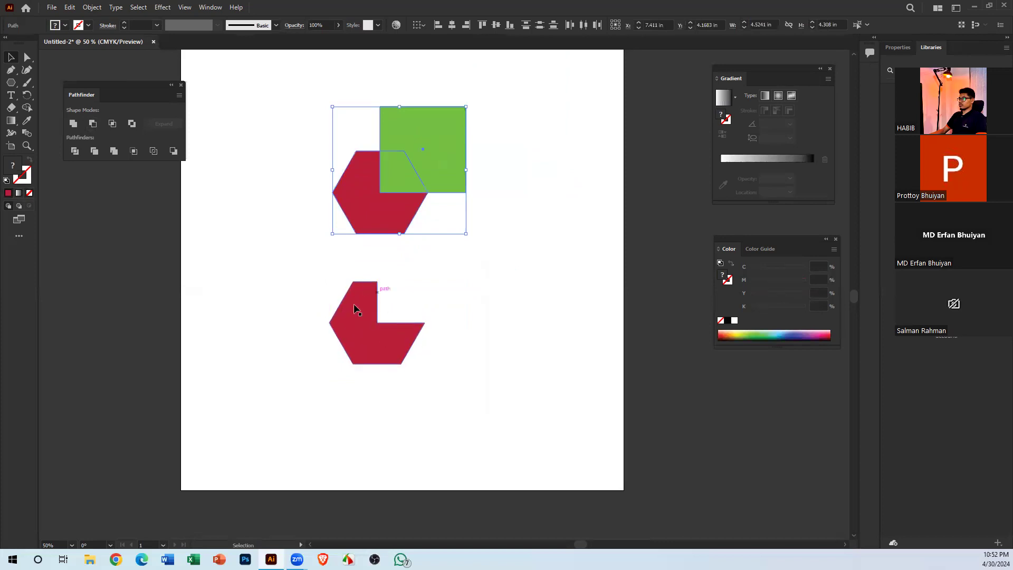
click(10, 84)
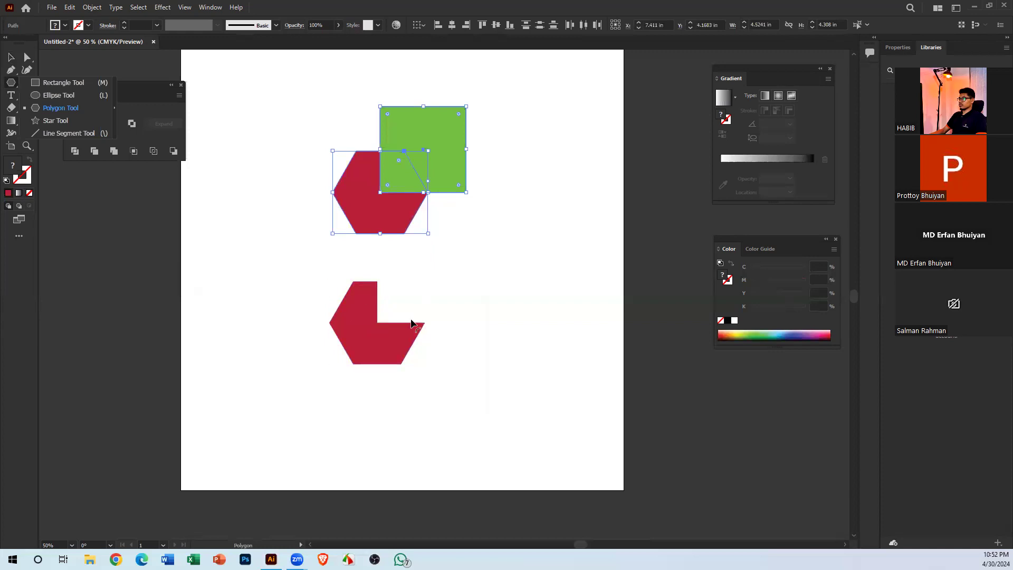
click(11, 57)
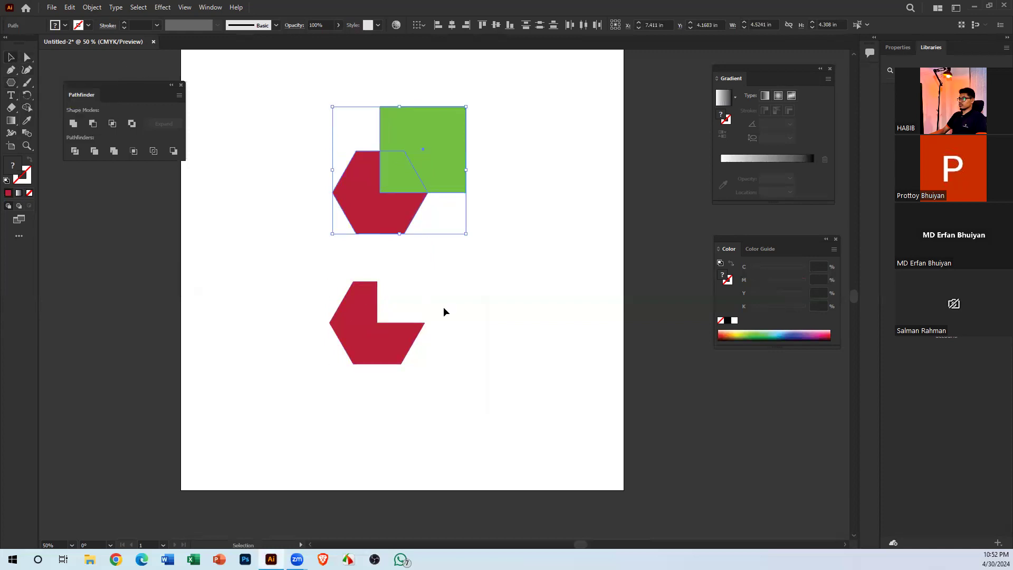
click(468, 314)
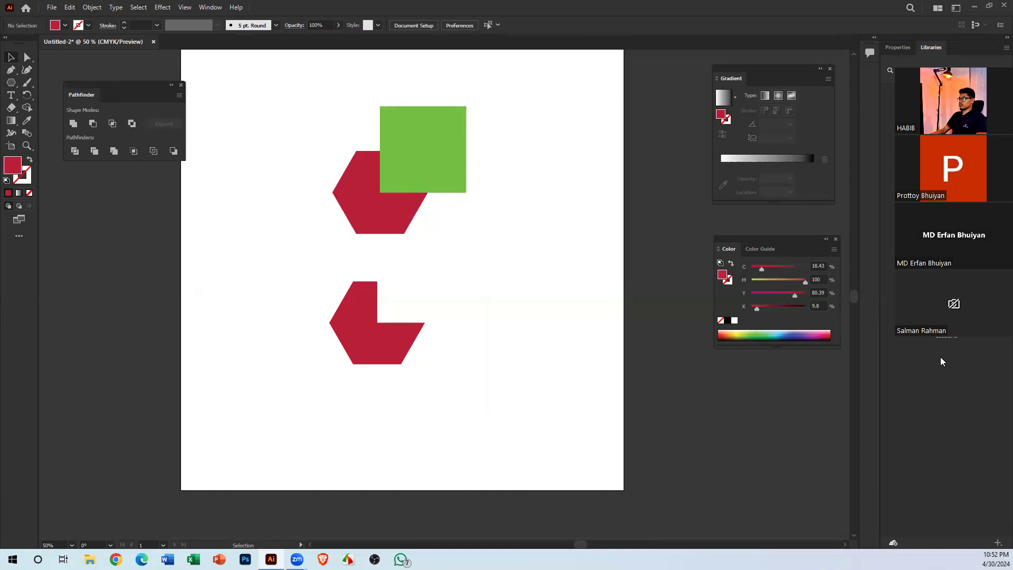
Clear the artboard by deleting the cut hexagon, the intact red hexagon and the green square
click(361, 340)
key(Delete)
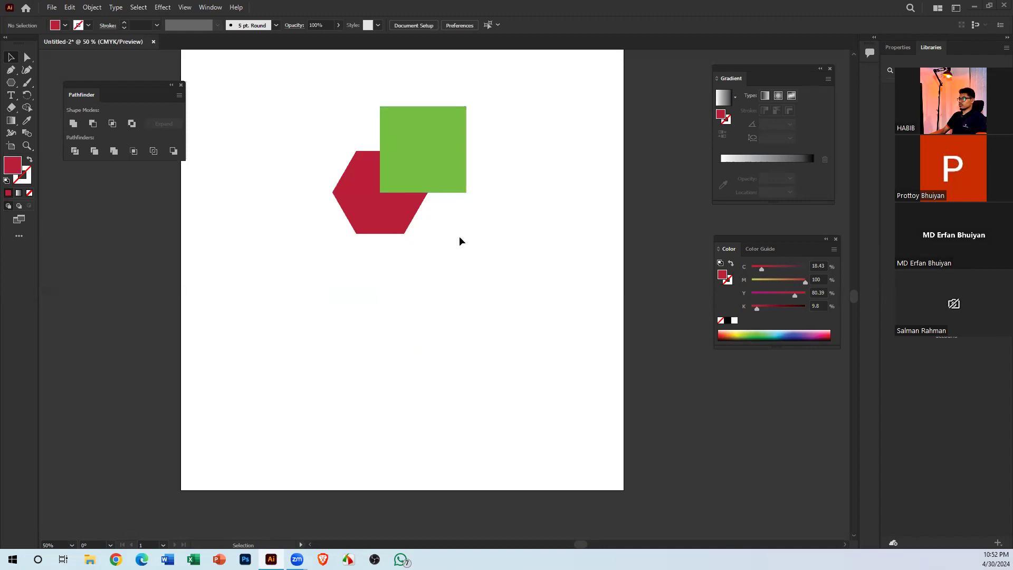
drag(409, 161, 524, 204)
drag(515, 309, 338, 112)
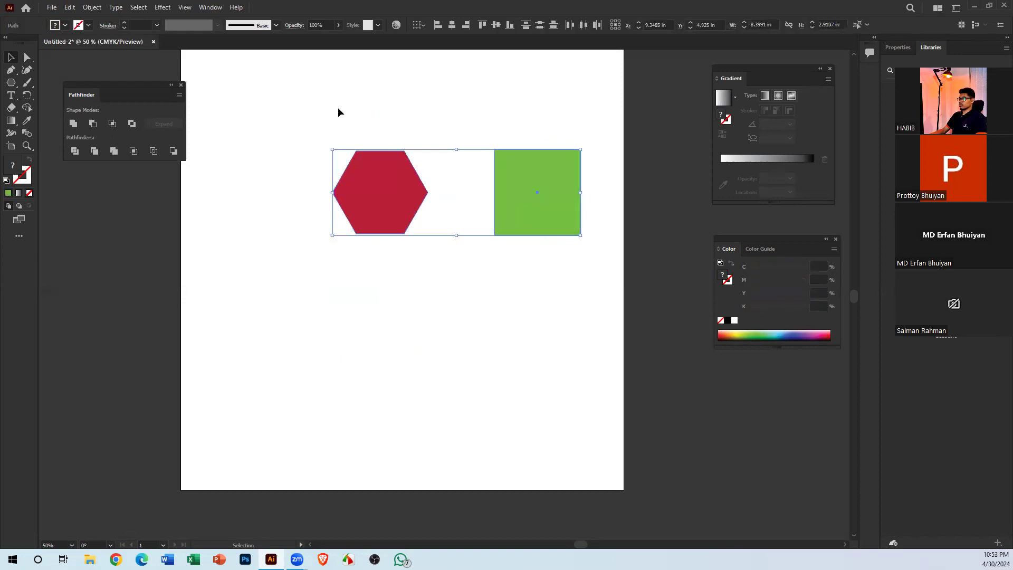
key(Delete)
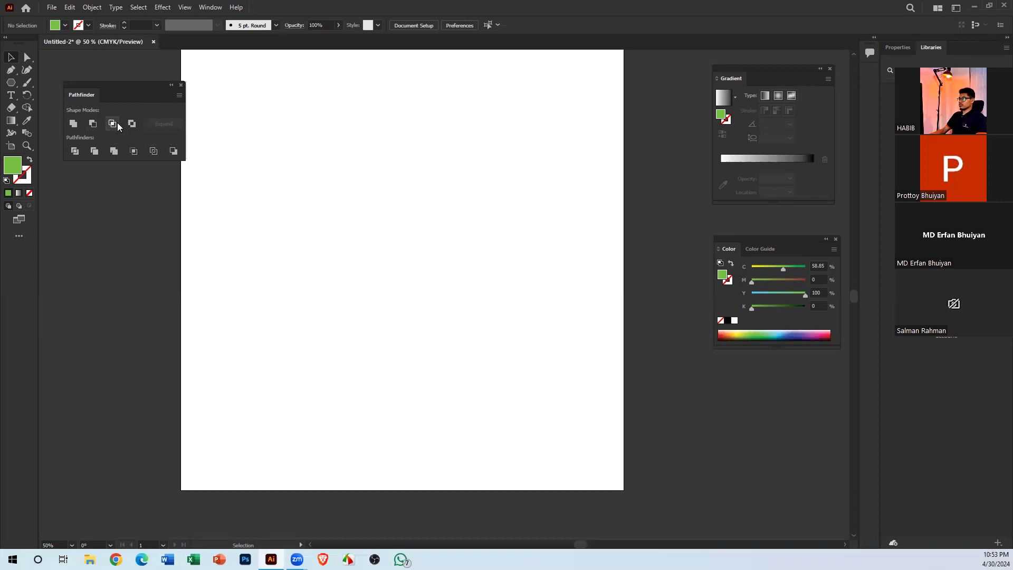
Draw a green hexagon about 3.21 by 2.78 in in the upper part of the artboard with the Polygon tool
click(11, 83)
click(11, 84)
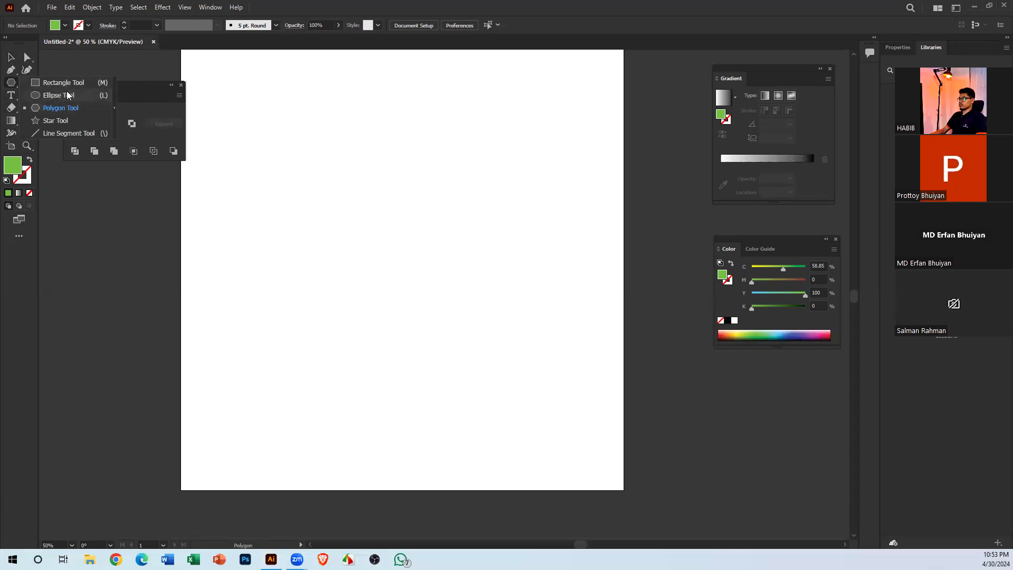
click(68, 107)
drag(354, 218, 380, 260)
click(11, 57)
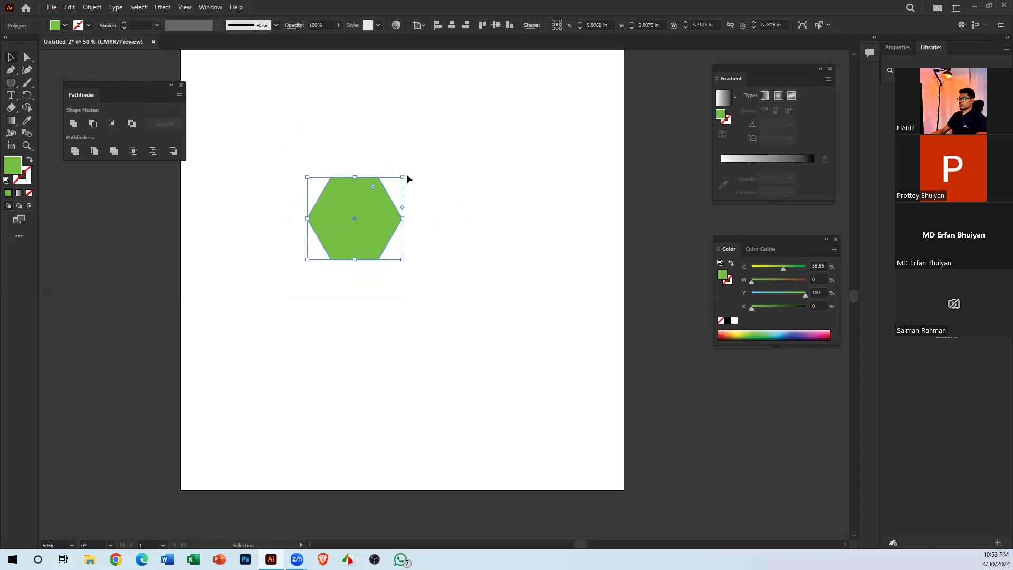
Rotate the green hexagon so that a corner points up, and duplicate it just to its right
drag(405, 176, 421, 312)
click(421, 312)
drag(344, 224, 464, 236)
drag(347, 177, 509, 316)
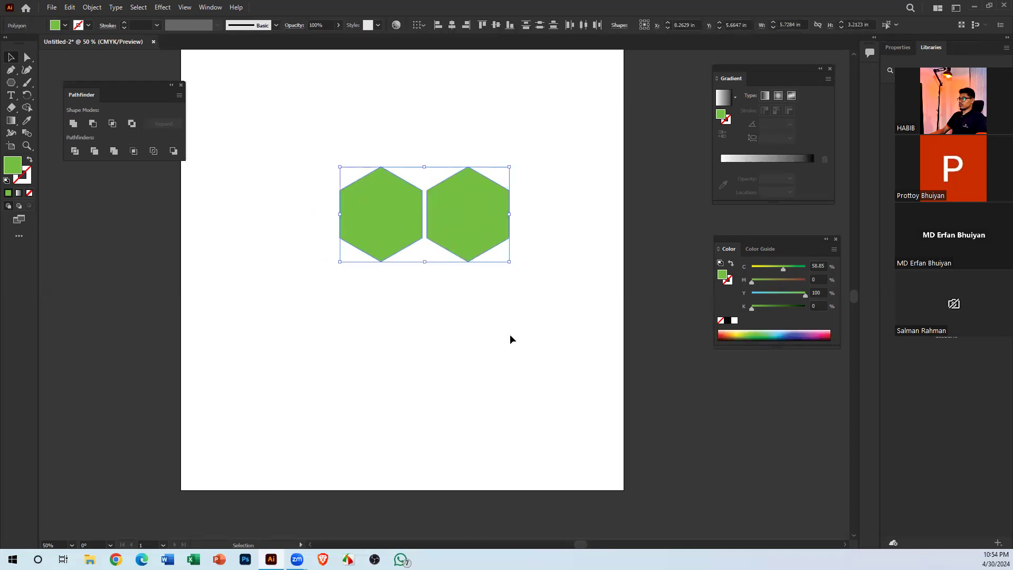
Rotate the right-hand hexagon so that its top edge is flat, and overlap it with the left-hand one
click(502, 271)
drag(502, 247, 472, 199)
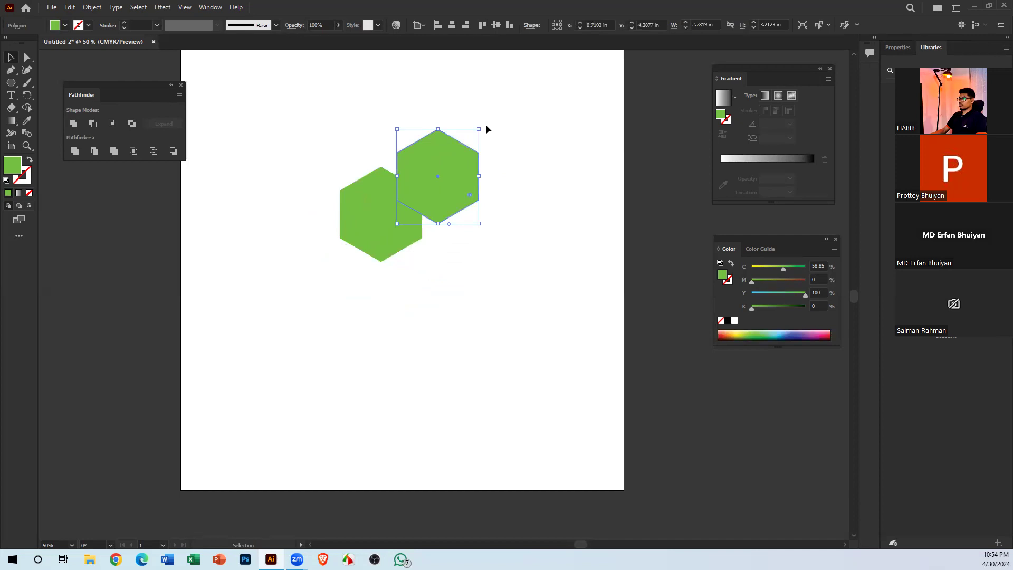
drag(483, 126, 504, 199)
drag(436, 173, 429, 216)
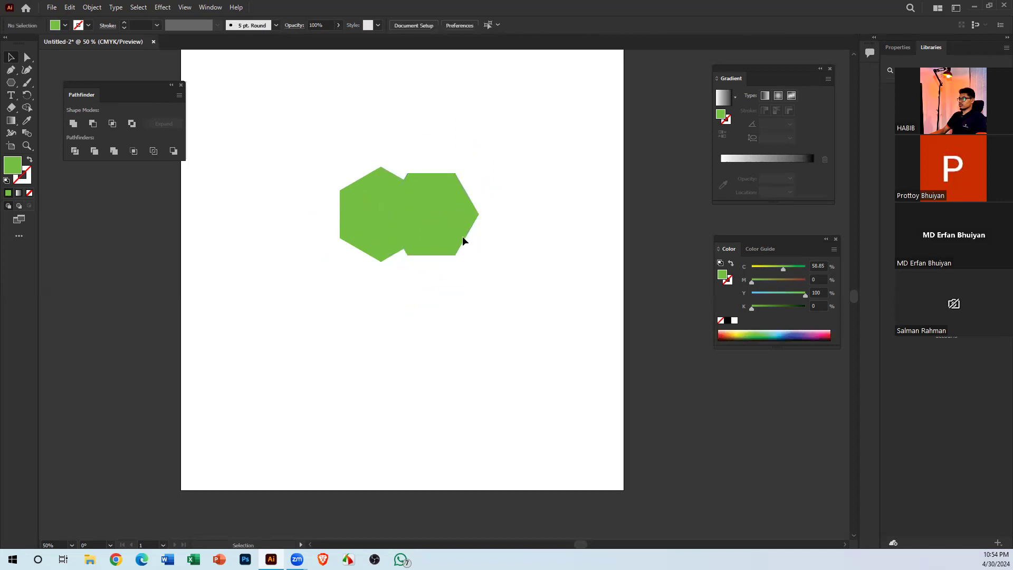
Fill the right-hand hexagon with red (C 0, M 92.94, Y 59.61, K 0), and select both hexagons
click(460, 239)
click(498, 340)
key(ctrl+a)
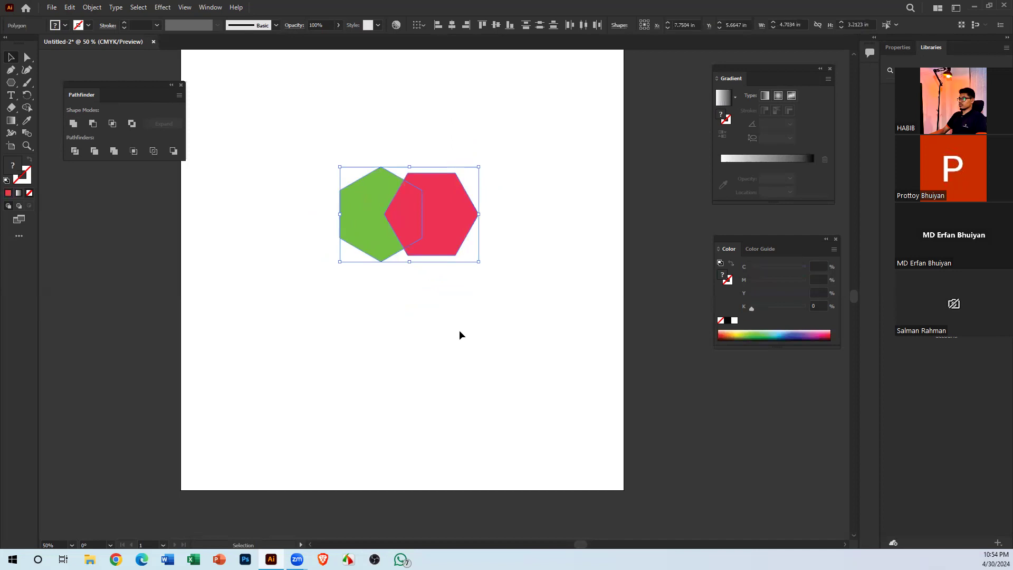
click(420, 25)
click(447, 38)
click(509, 276)
Adjust the overlap by shifting the red hexagon horizontally until the pair spans about 4.83 in in width
drag(457, 246, 447, 246)
drag(485, 301, 295, 155)
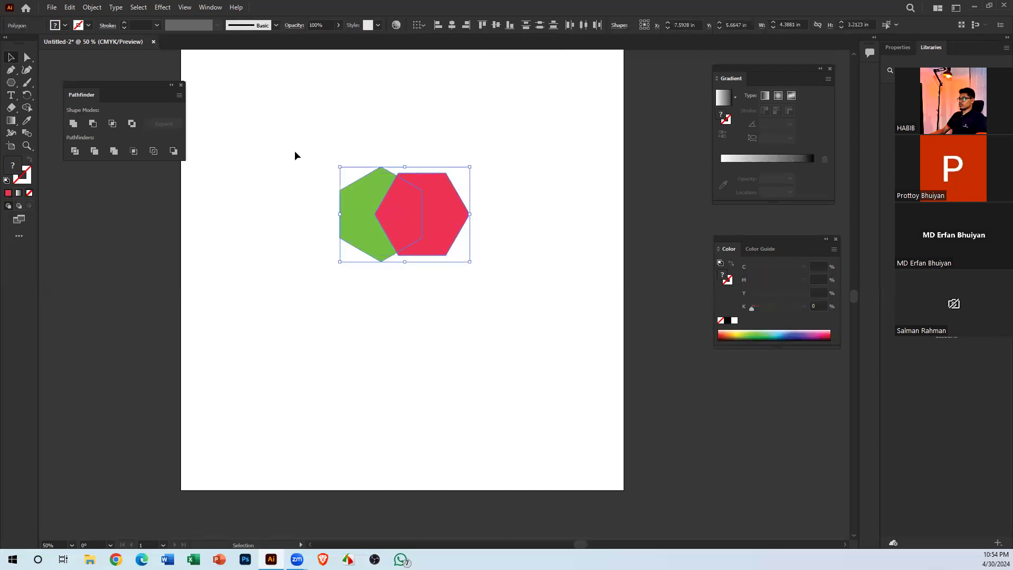
click(458, 227)
drag(448, 224, 462, 224)
drag(490, 313, 267, 141)
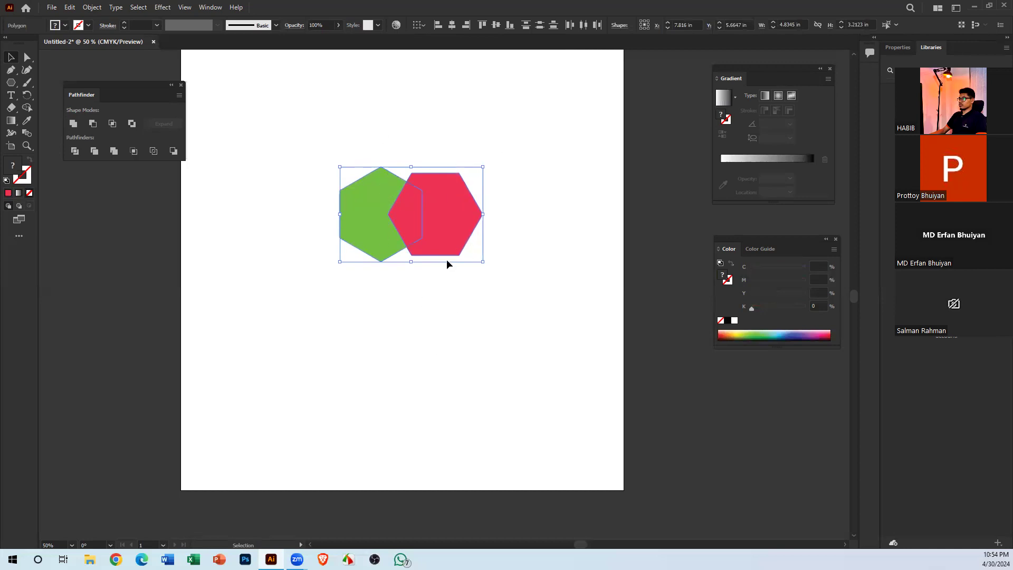
click(445, 319)
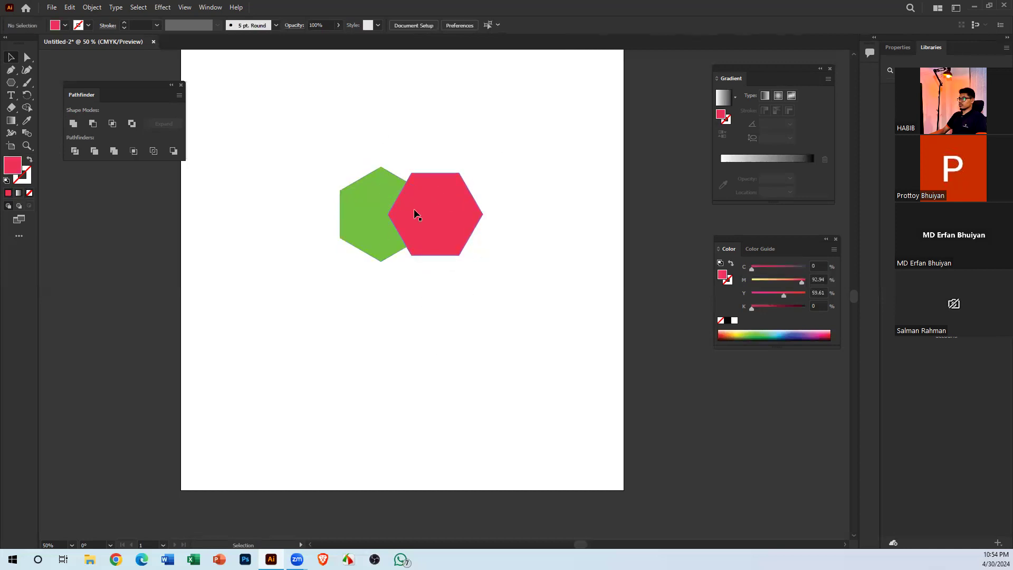
Duplicate the overlapping pair of hexagons toward the artboard's upper right corner
drag(350, 163, 503, 334)
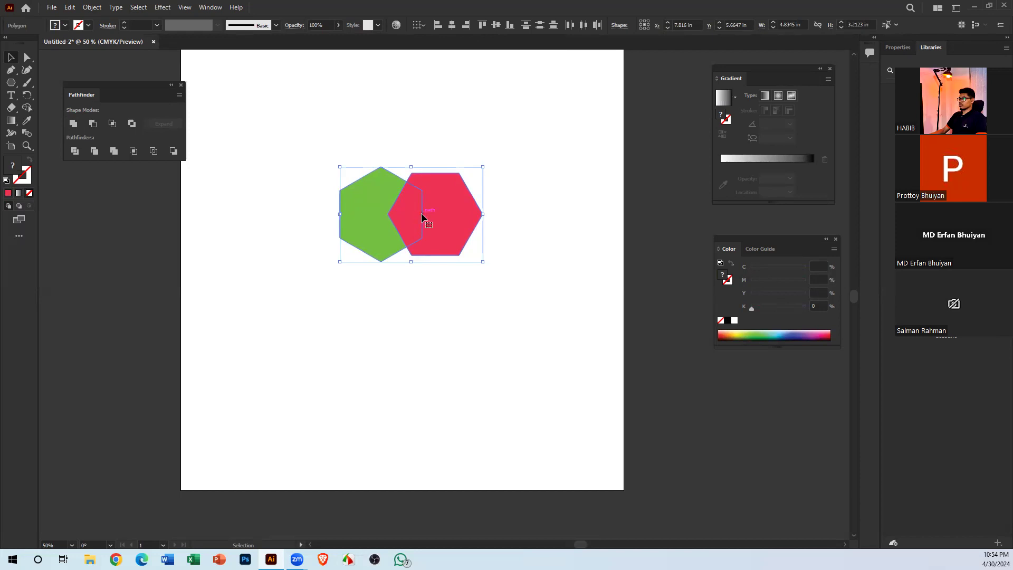
drag(523, 288, 306, 126)
drag(411, 229, 561, 131)
Apply Pathfinder Intersect to the original hexagon pair, and undo both the intersection and the duplication
drag(522, 295, 306, 174)
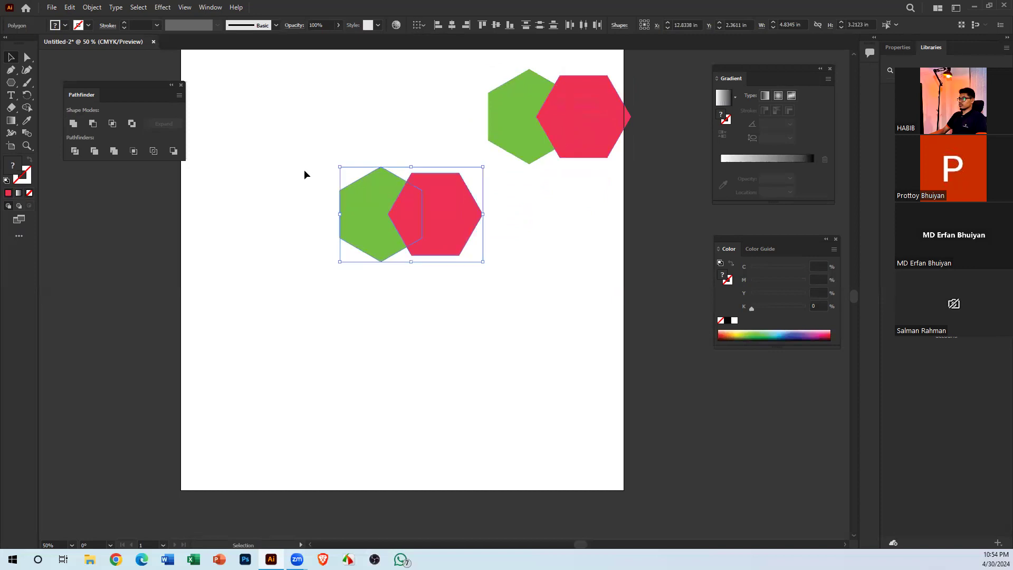
click(112, 123)
click(485, 310)
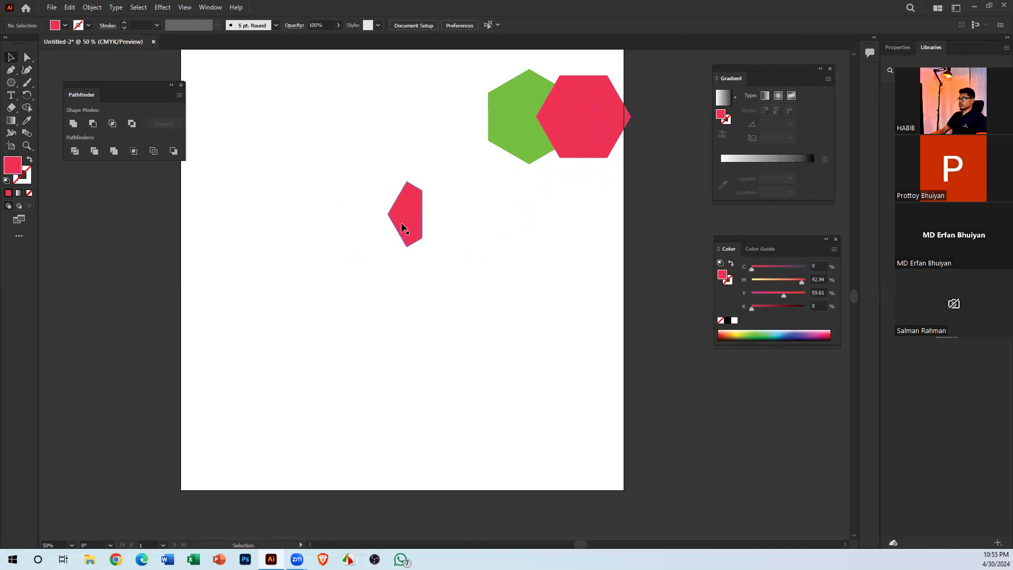
key(ctrl+z)
key(ctrl+z)
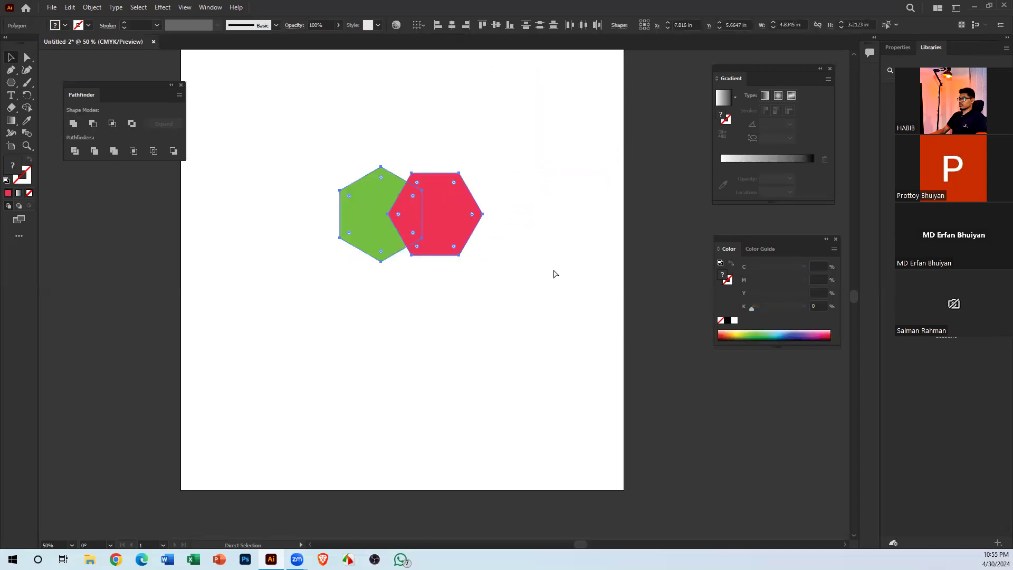
Separate and delete the red hexagon, and move the green hexagon to about X 6.68 in, Y 5.43 in
drag(451, 226, 579, 209)
scroll(423, 344, right, 5)
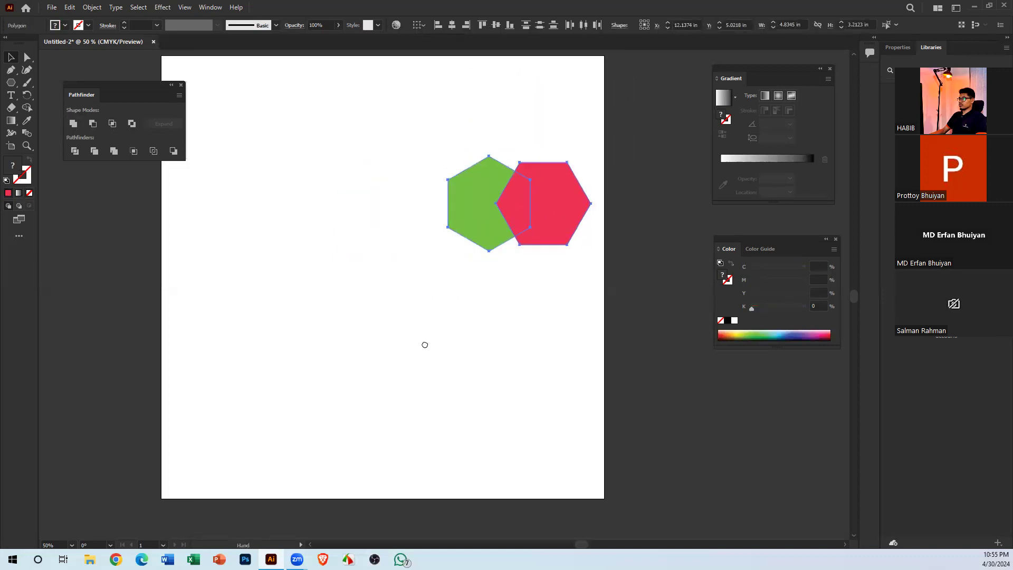
click(449, 237)
drag(449, 236, 540, 207)
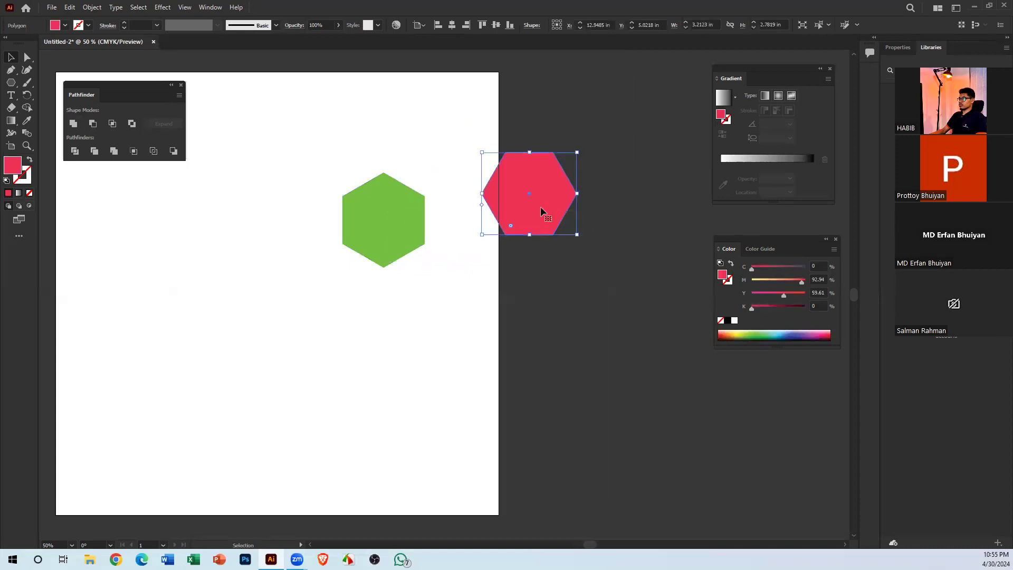
key(Delete)
drag(360, 245, 229, 257)
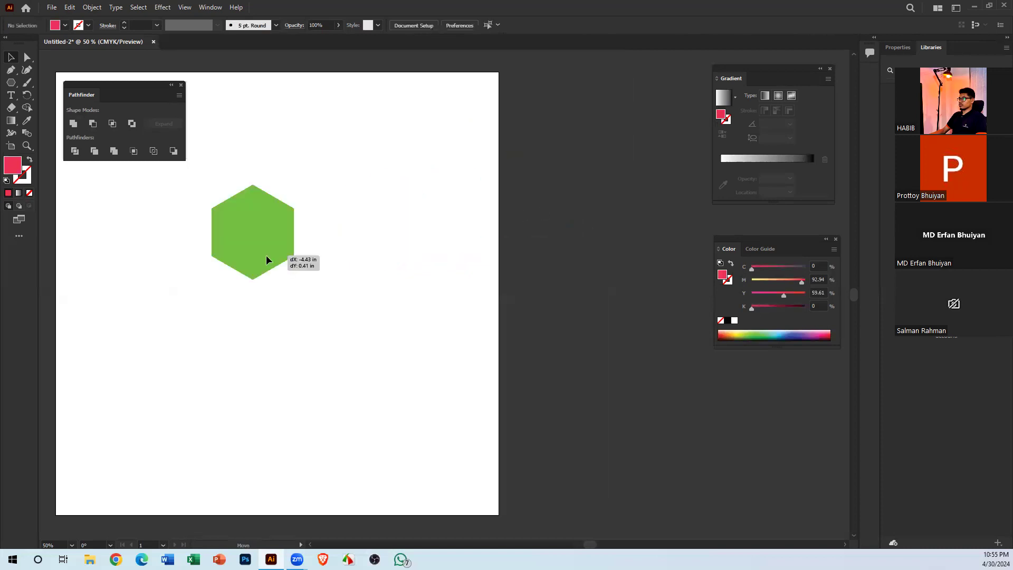
Draw a circle about 1.39 in in diameter below the hexagon and fill it with C 20, M 81.96, Y 100, K 10.2
click(9, 83)
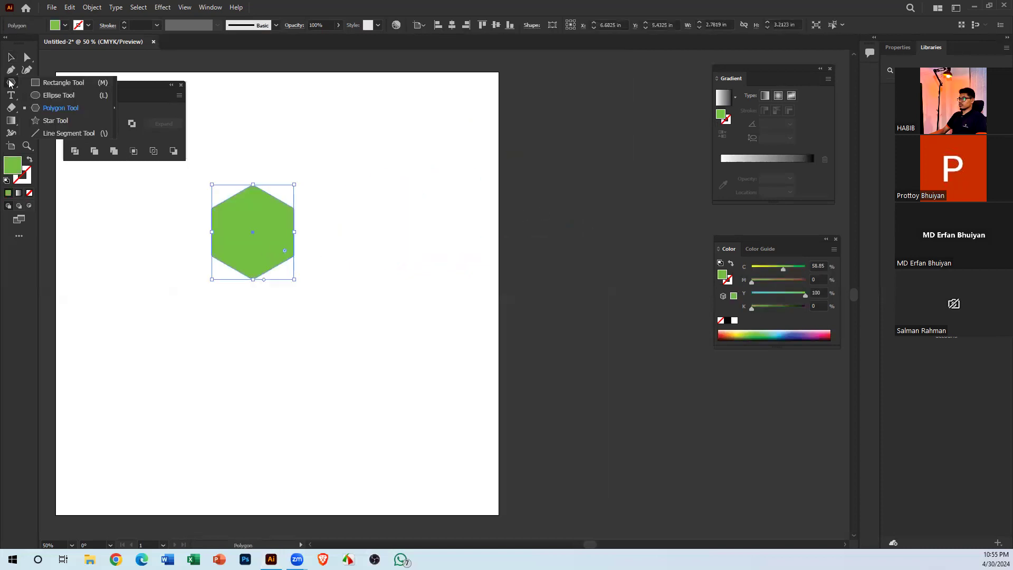
click(87, 96)
drag(276, 349, 318, 391)
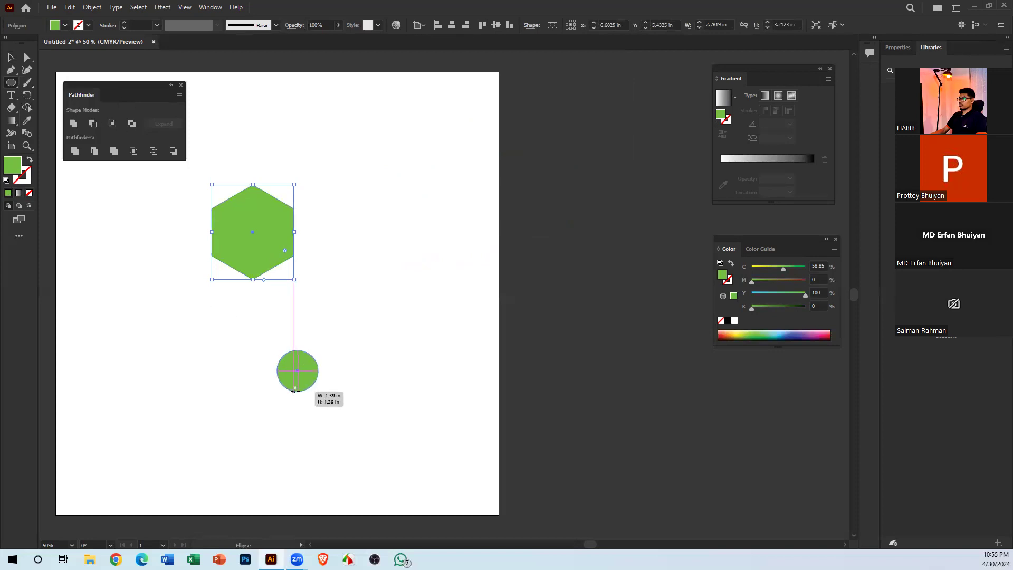
click(740, 331)
click(727, 333)
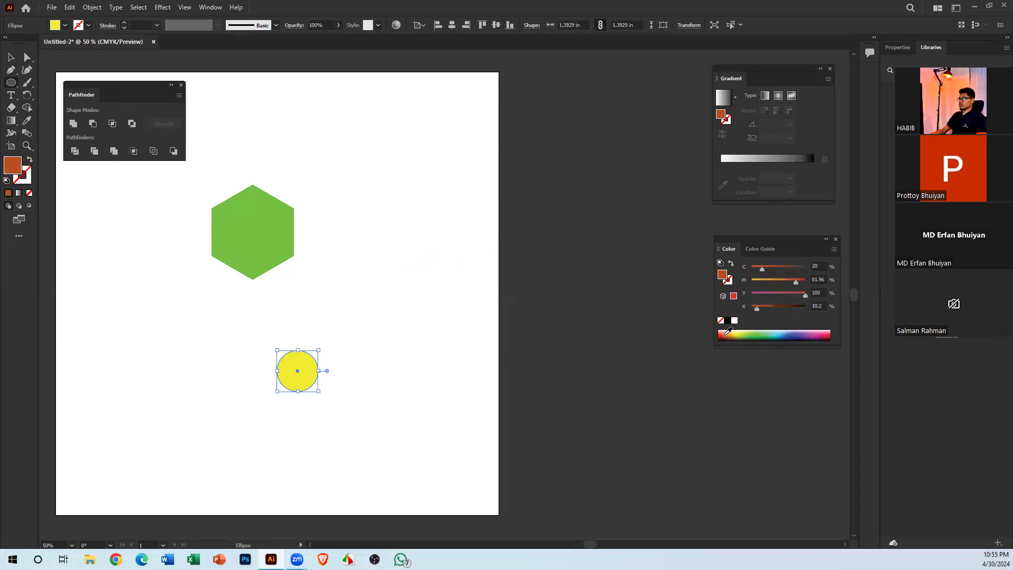
Place the circle over the hexagon's bottom corner and align the two shapes on their horizontal centers
click(11, 57)
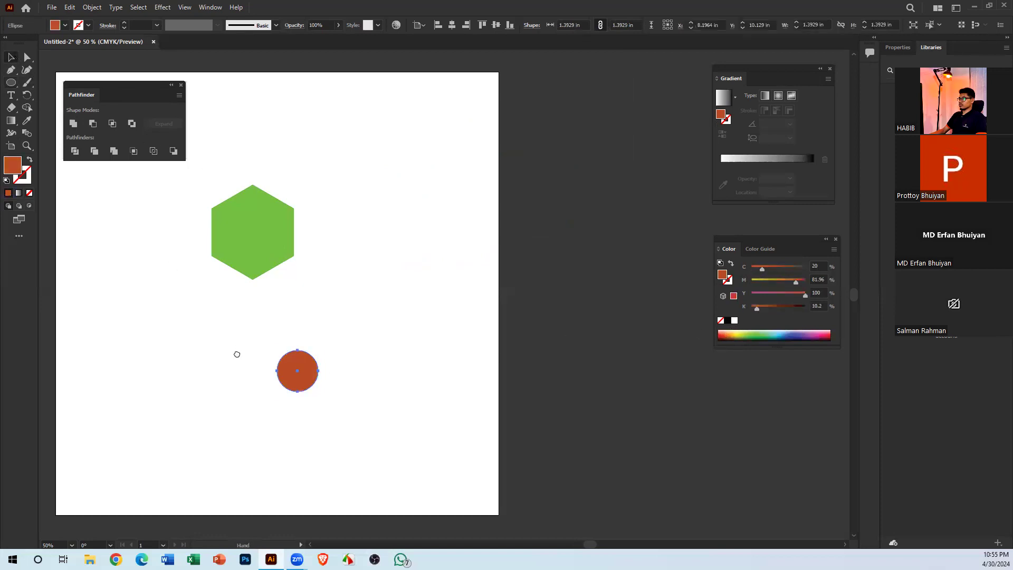
drag(237, 353, 319, 365)
drag(393, 381, 283, 230)
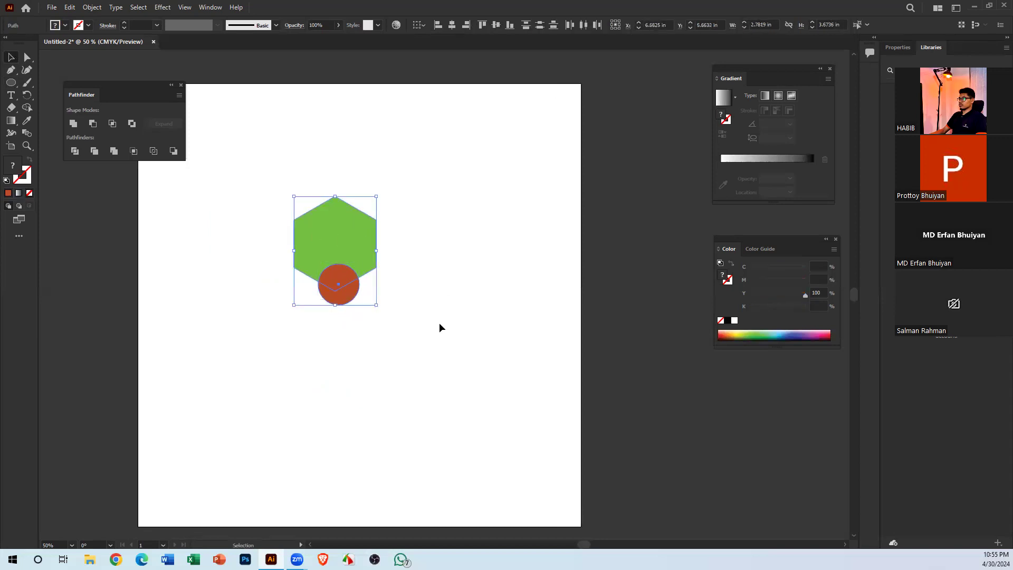
click(283, 304)
drag(349, 325, 335, 199)
click(455, 25)
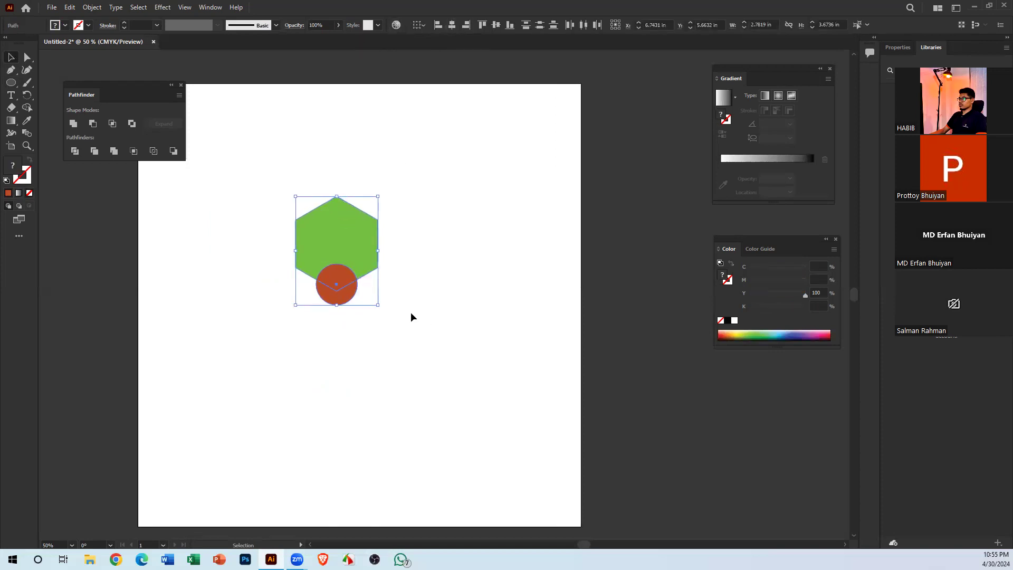
Try Pathfinder Intersect on the circle alone, and apply it to the circle and hexagon together
click(353, 319)
drag(342, 297, 342, 297)
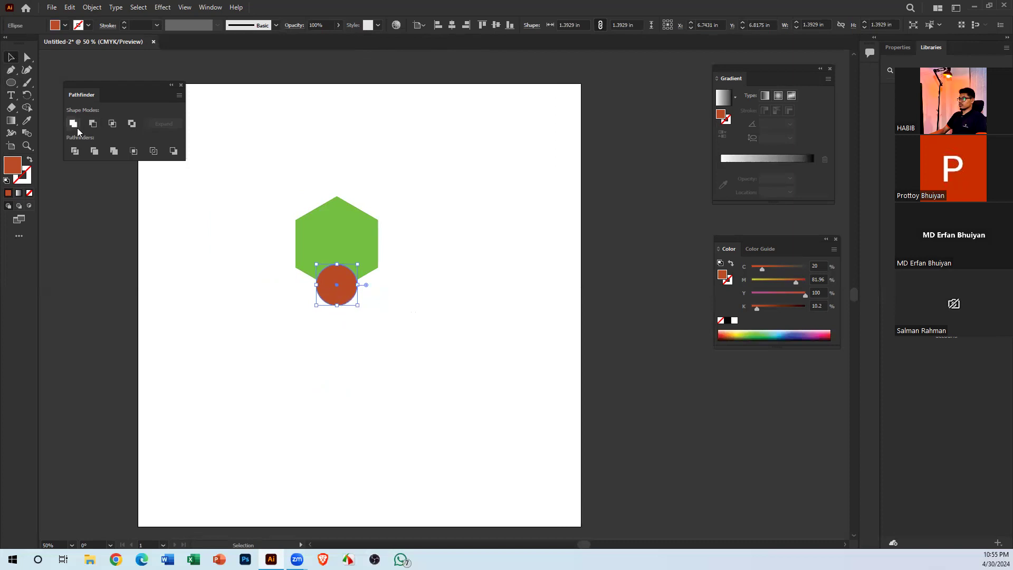
click(110, 123)
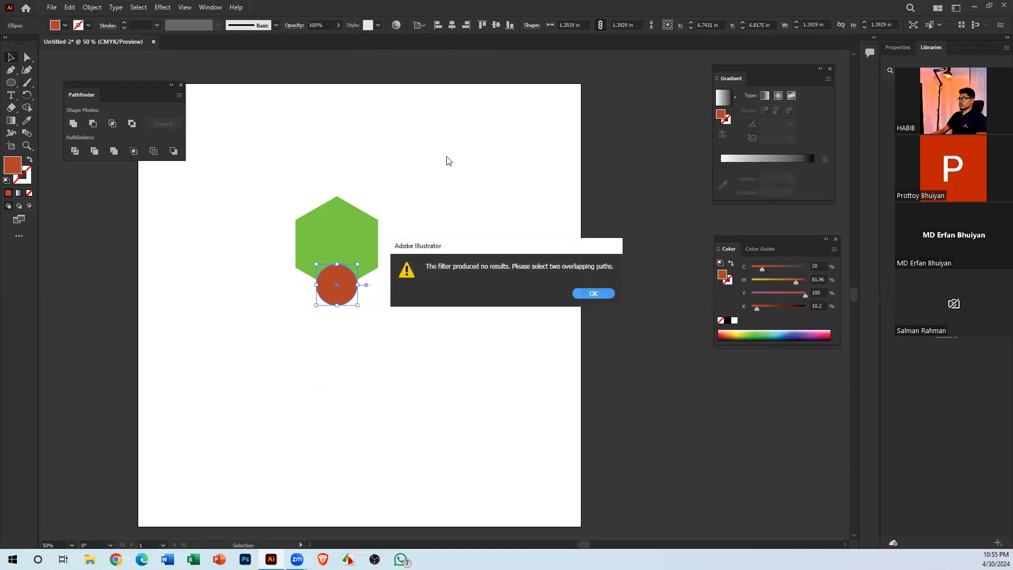
click(581, 290)
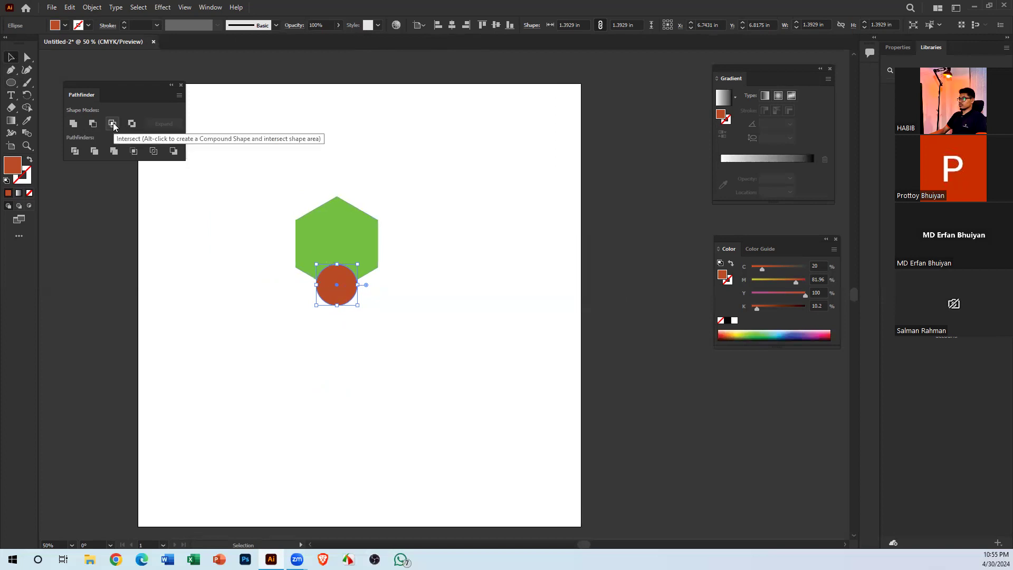
shift+click(359, 222)
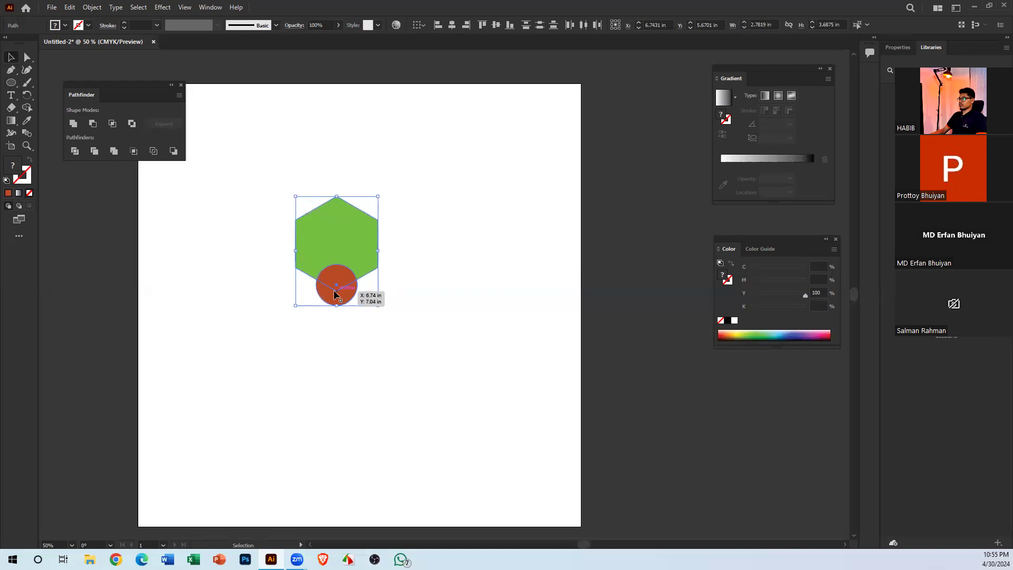
click(112, 124)
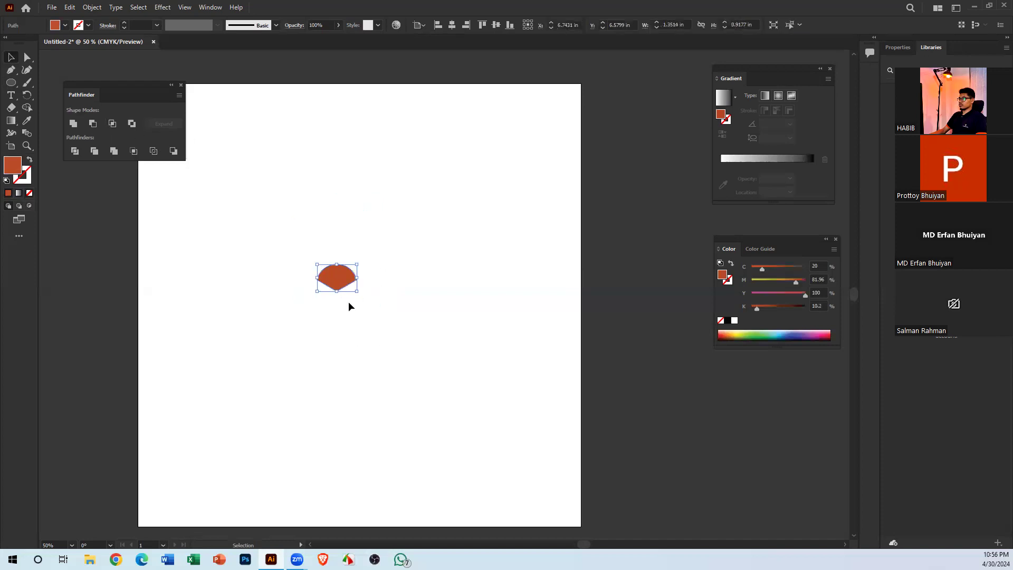
Rotate the intersected shape 180° so that its pointed corner faces up
click(382, 296)
click(348, 268)
drag(357, 262, 277, 308)
key(ctrl+plus)
drag(515, 290, 358, 292)
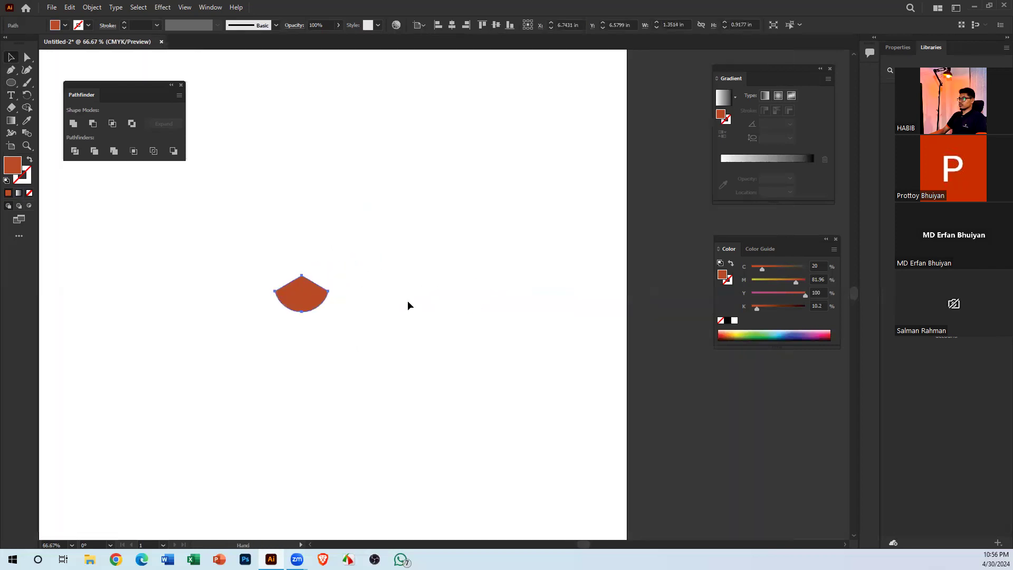
Slightly round the top corner of the intersected shape
click(407, 300)
key(ctrl+plus)
drag(420, 285, 274, 300)
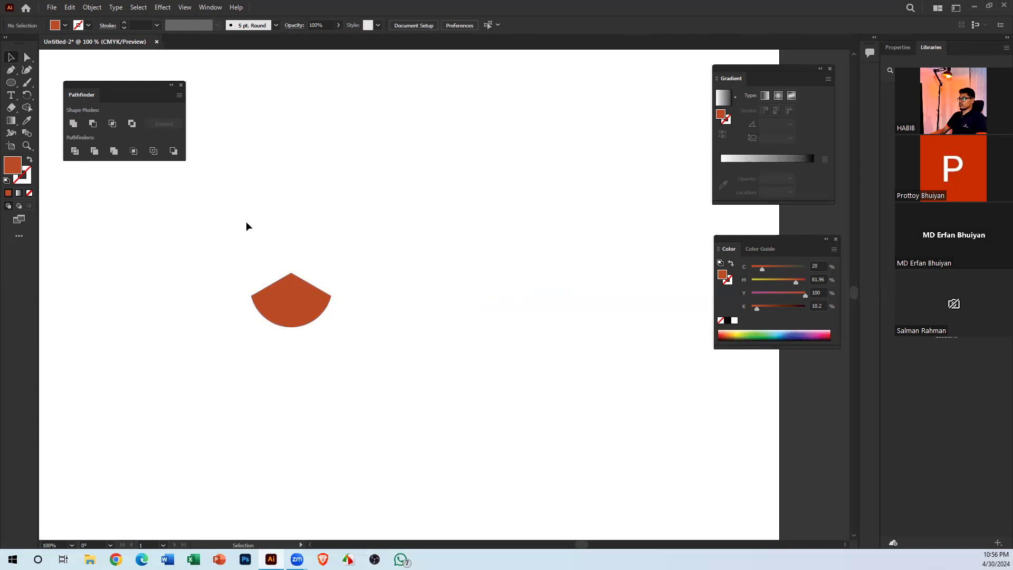
click(302, 291)
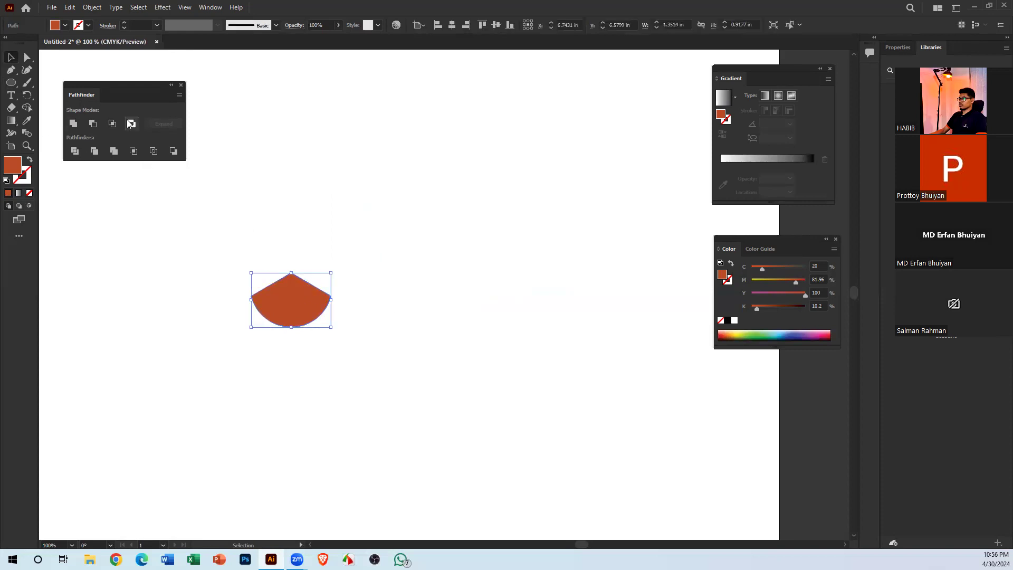
click(27, 57)
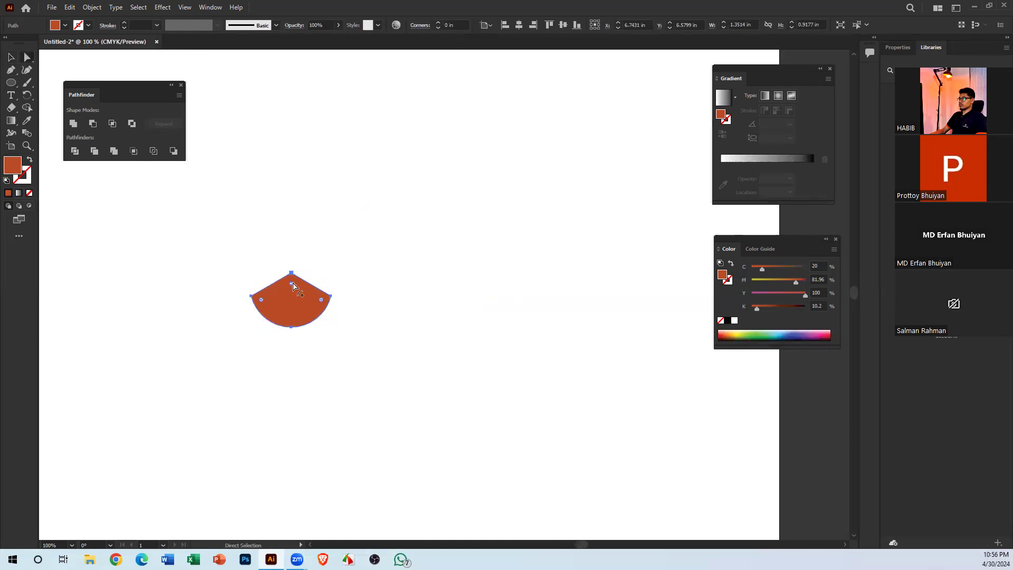
drag(293, 285, 294, 291)
click(11, 57)
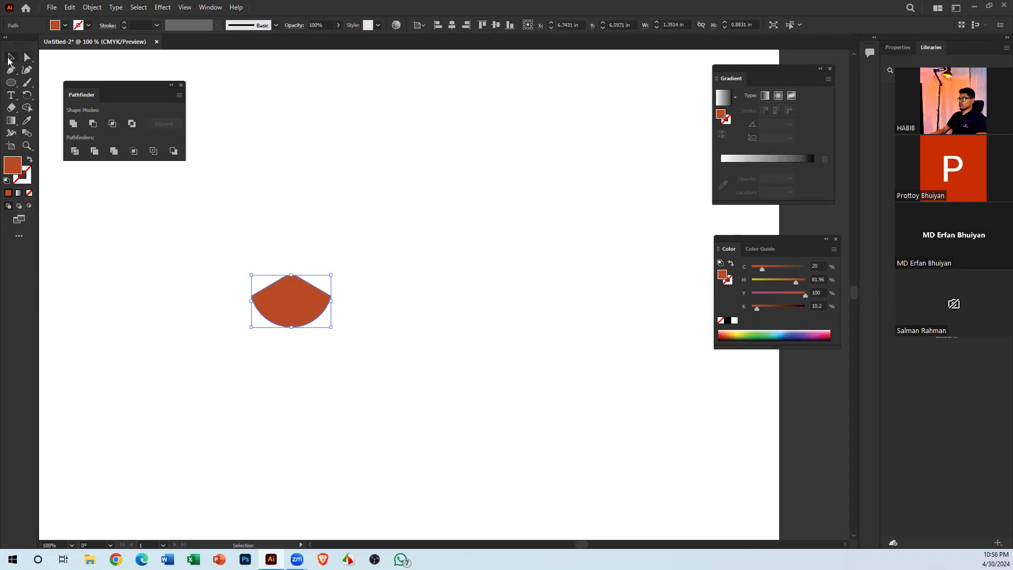
click(336, 170)
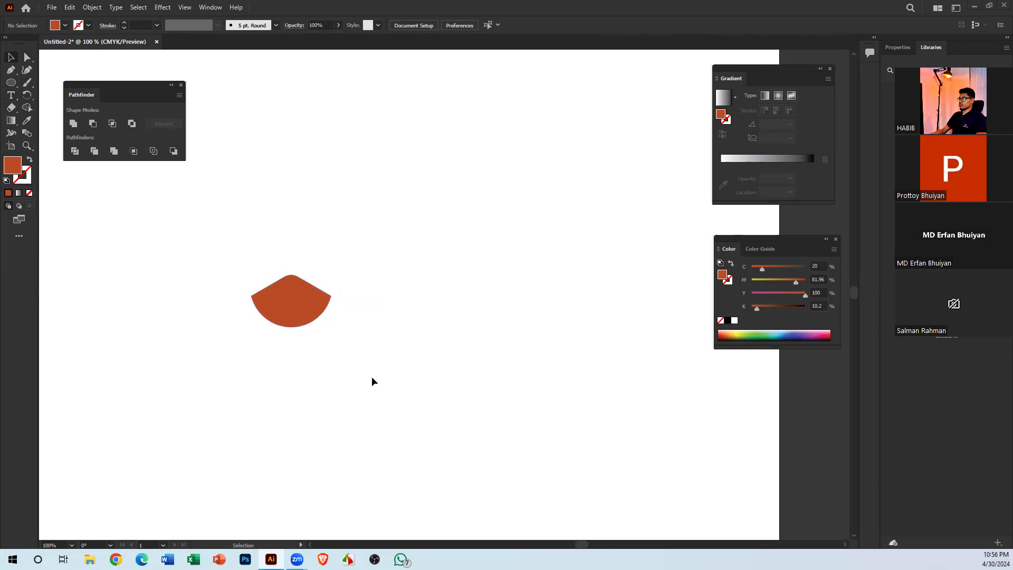
Undo the corner rounding, rotation and intersection to bring back the separate hexagon and circle
key(a)
key(ctrl+z)
key(ctrl+z)
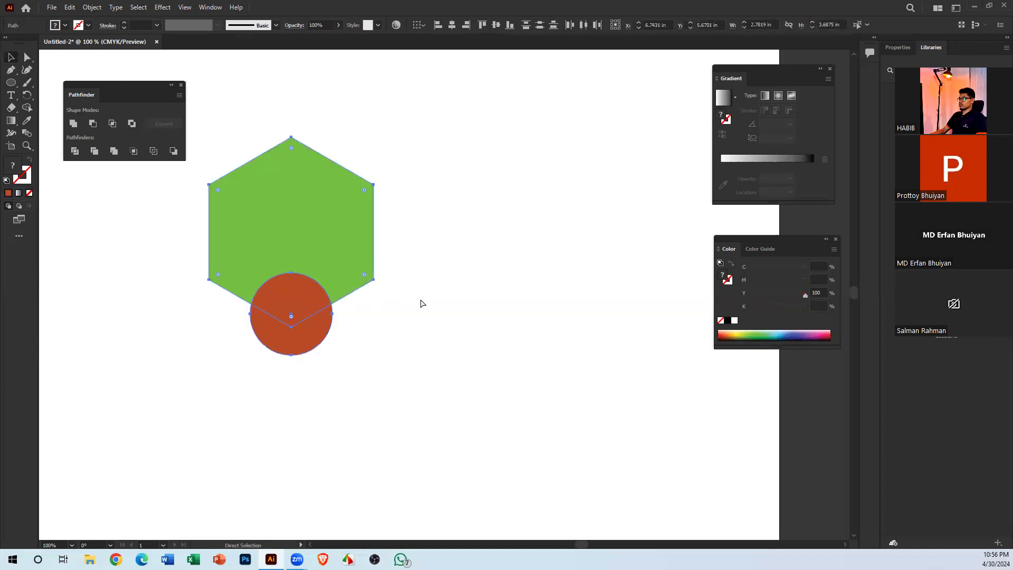
key(v)
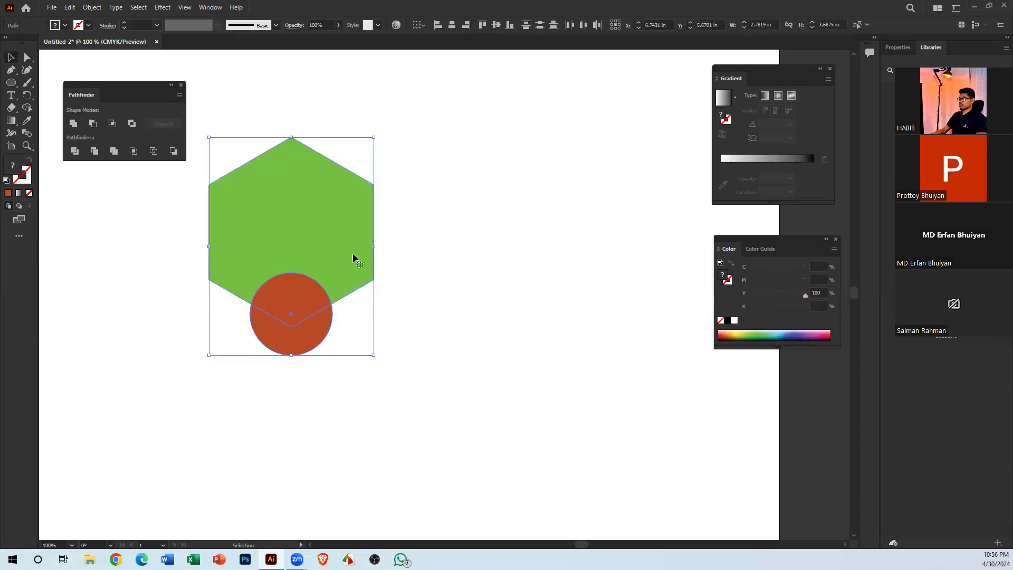
Move the green hexagon and red circle together on the artboard and delete both shapes
drag(353, 252, 476, 176)
click(426, 204)
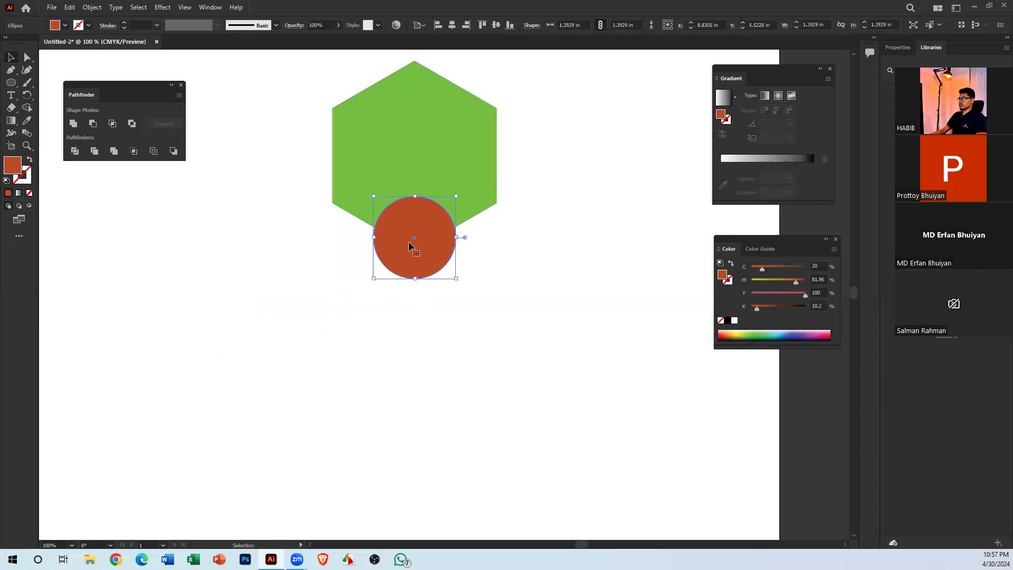
drag(295, 255, 165, 334)
shift+click(275, 213)
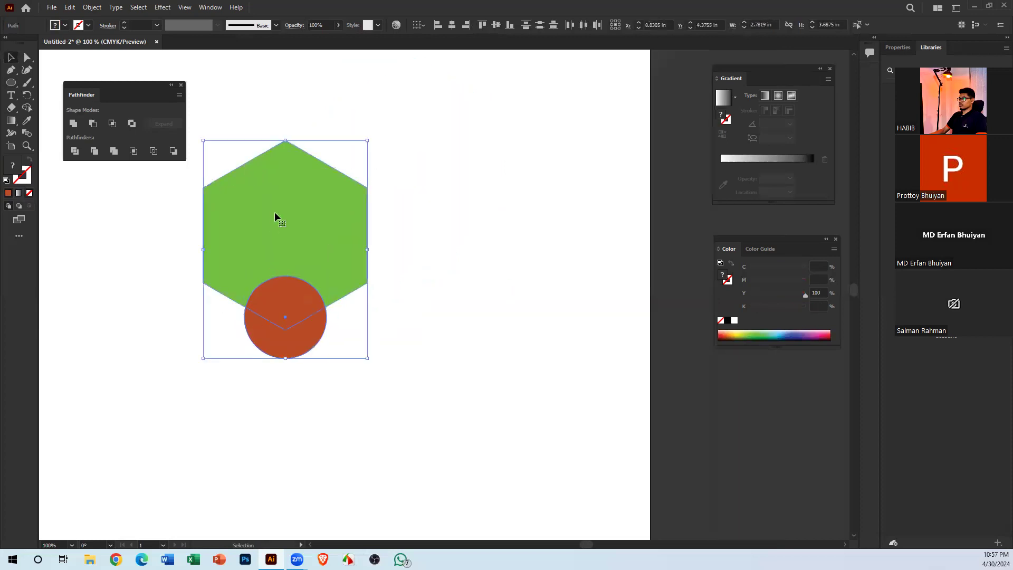
key(Delete)
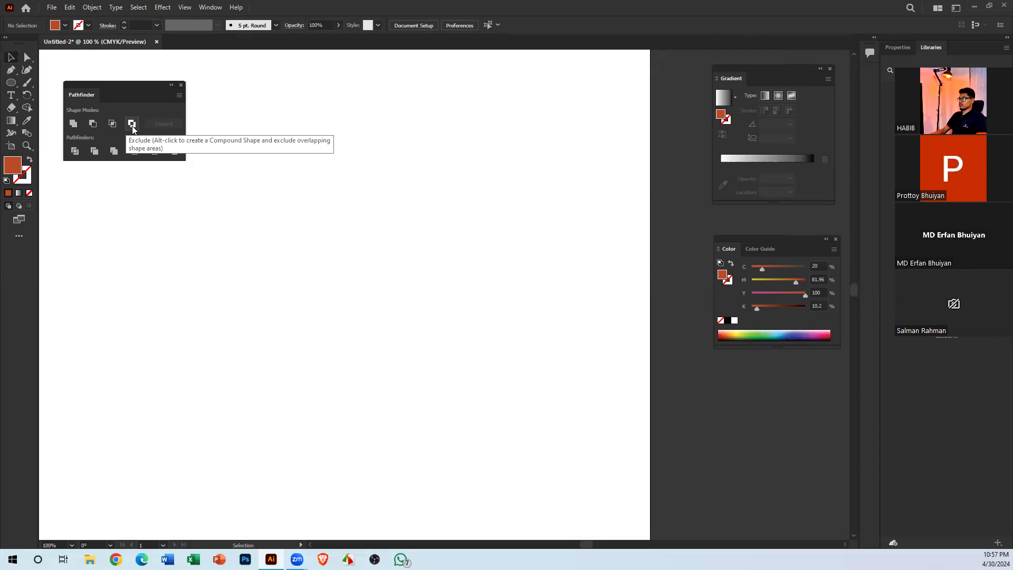
Draw a circle about 1.29 in across and place a copy overlapping its right side
click(11, 83)
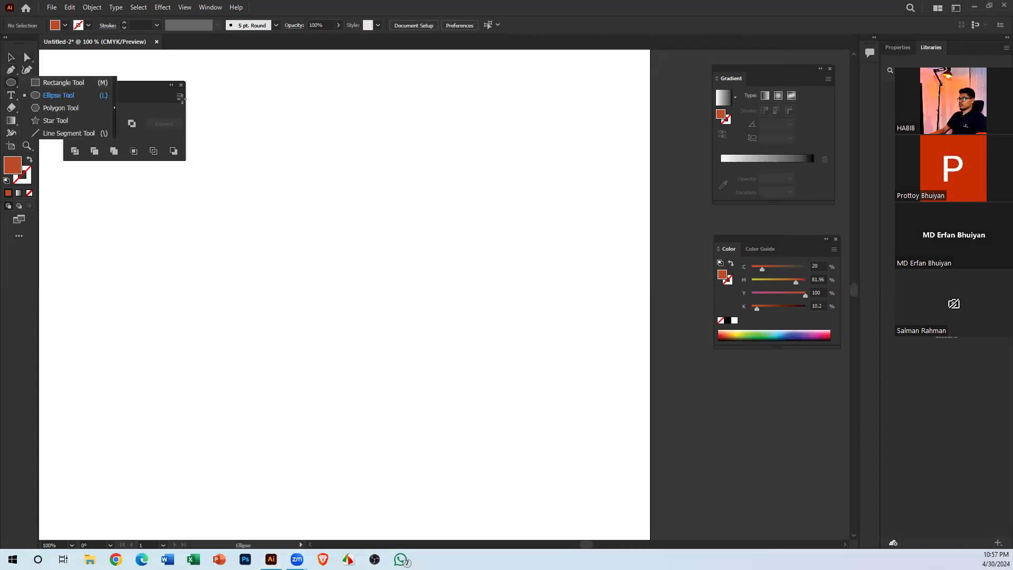
click(83, 94)
drag(215, 235, 291, 288)
key(v)
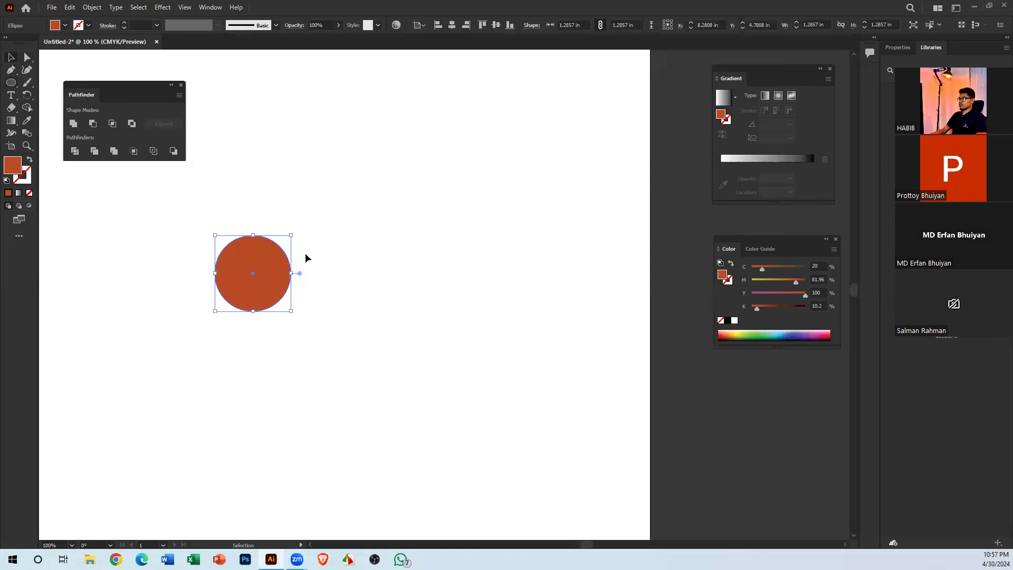
drag(250, 282, 280, 287)
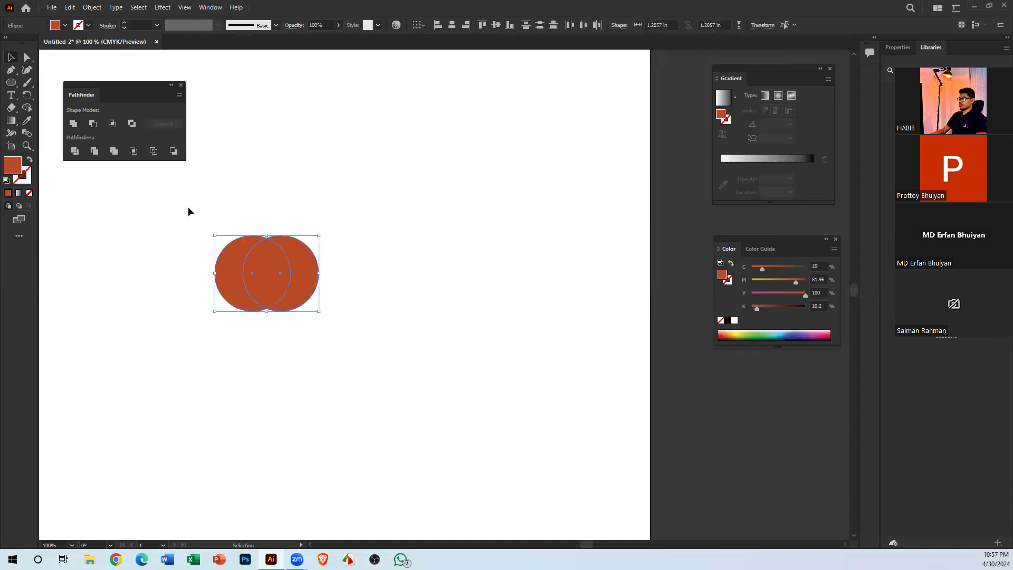
Recolour the right circle blue by picking a fill from the colour spectrum
click(375, 308)
drag(237, 197, 387, 315)
click(386, 315)
click(314, 276)
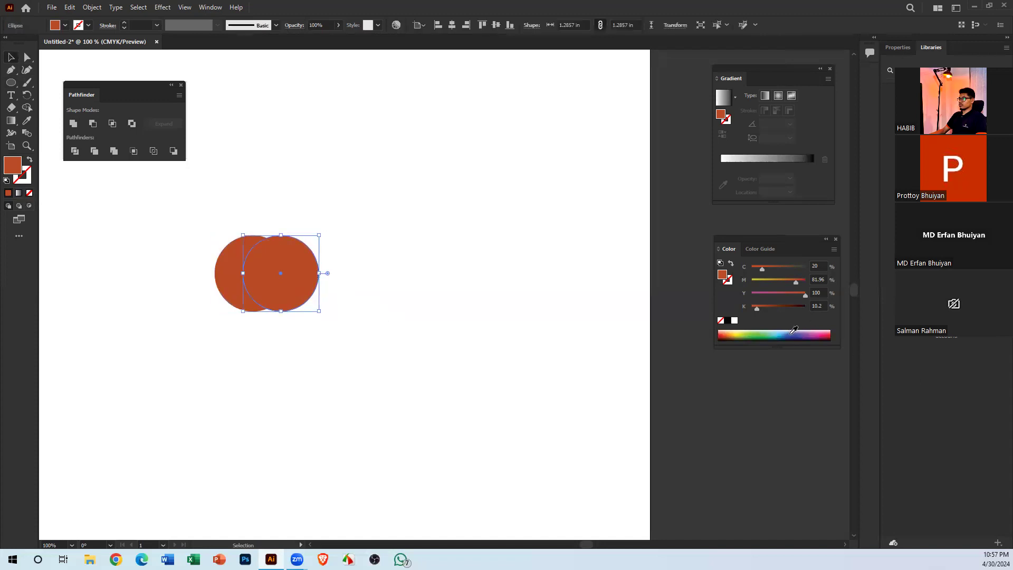
click(791, 333)
click(501, 317)
Move the blue circle slightly right so it overlaps less of the red circle
drag(281, 312, 351, 308)
ctrl+click(322, 280)
ctrl+click(322, 280)
drag(615, 300, 274, 314)
drag(364, 303, 432, 236)
drag(429, 330, 256, 199)
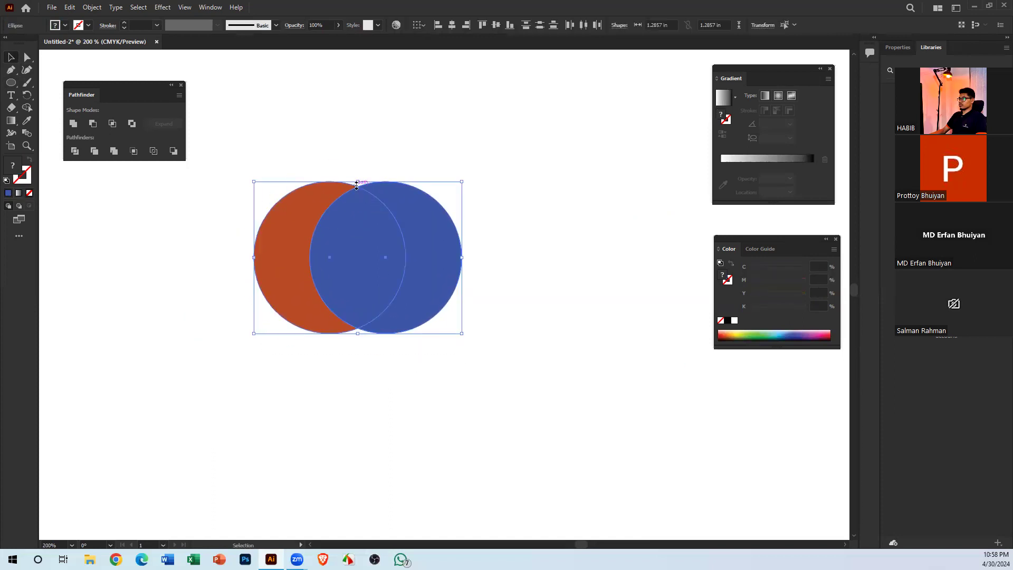
drag(449, 296, 411, 290)
drag(506, 346, 306, 205)
drag(429, 317, 473, 311)
drag(480, 368, 315, 187)
Select both overlapping circles and apply Pathfinder Exclude to cut out their shared area
click(501, 293)
drag(325, 110, 430, 410)
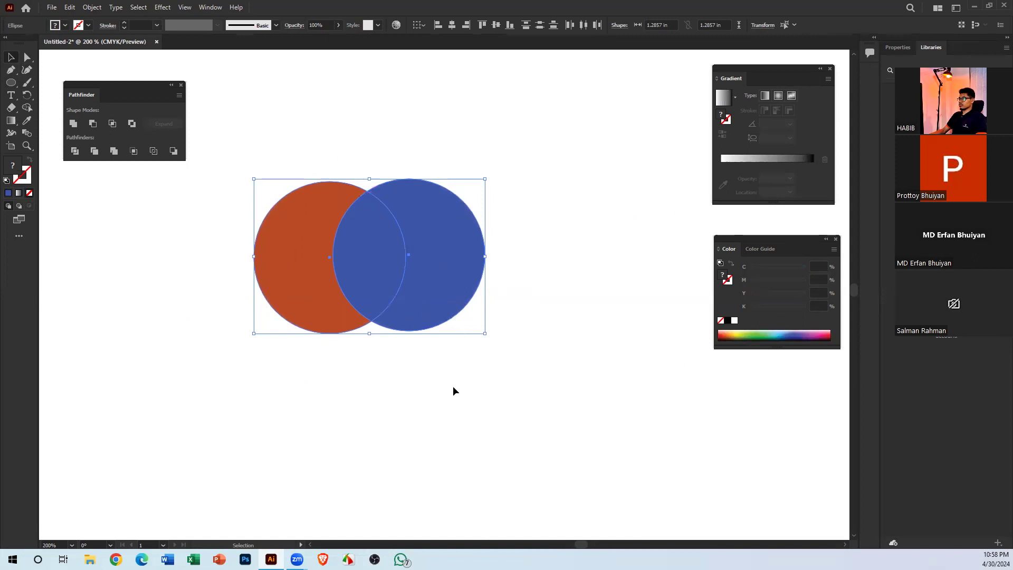
click(429, 364)
click(426, 315)
drag(268, 120, 481, 397)
click(132, 125)
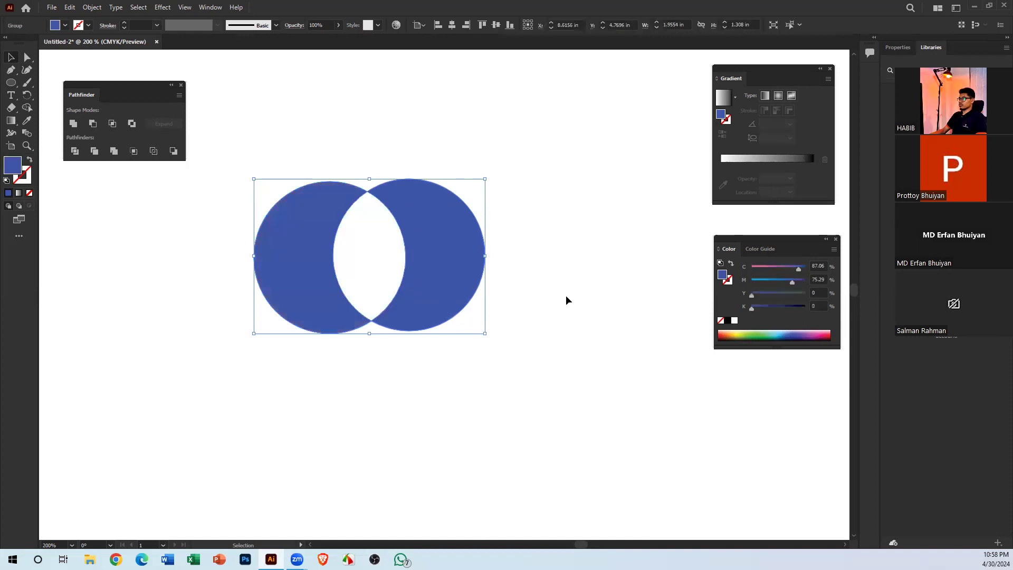
Move the excluded circle shape around the artboard and leave it a little higher and further right
mouse_move(451, 238)
mouse_down()
mouse_move(577, 187)
mouse_move(446, 225)
mouse_up()
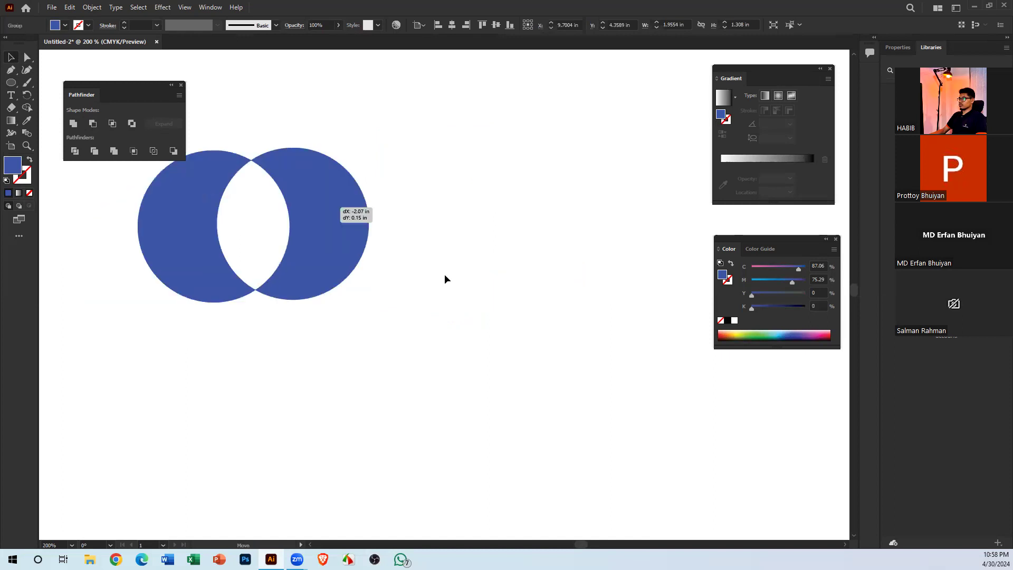
drag(445, 274, 444, 274)
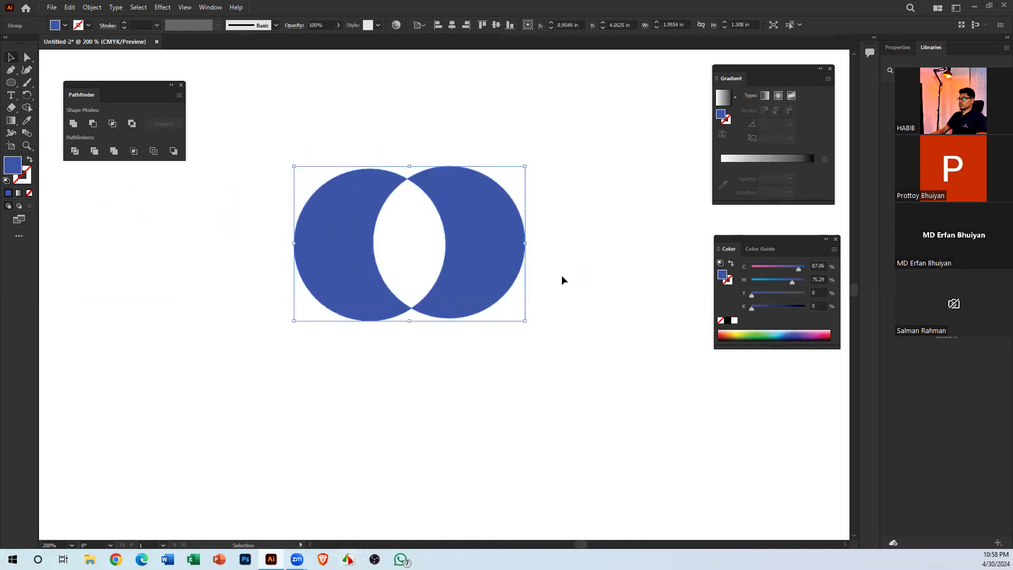
drag(482, 276, 545, 391)
drag(472, 207, 472, 206)
click(466, 296)
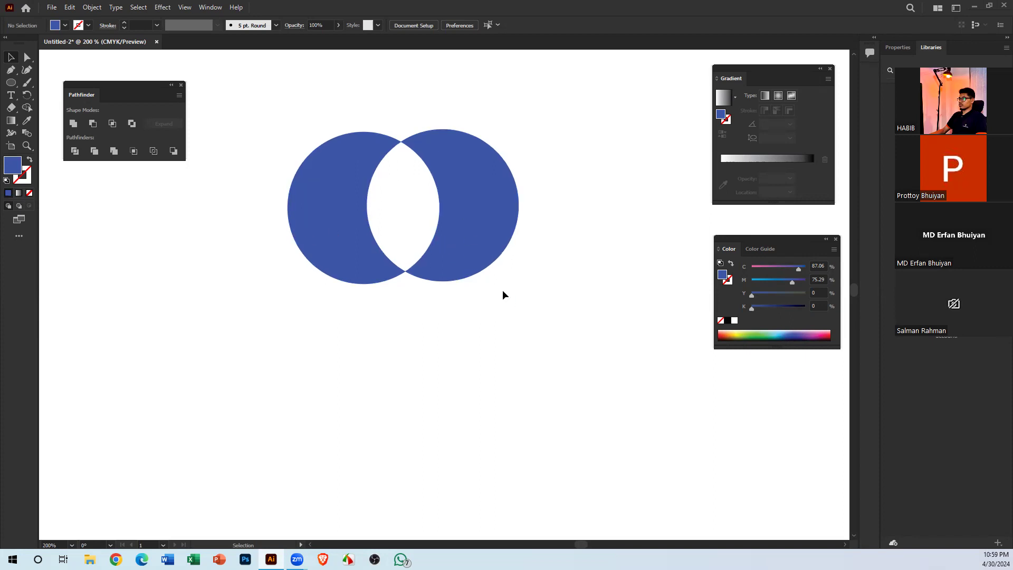
Delete the excluded circle shape from the artboard
drag(568, 328, 310, 231)
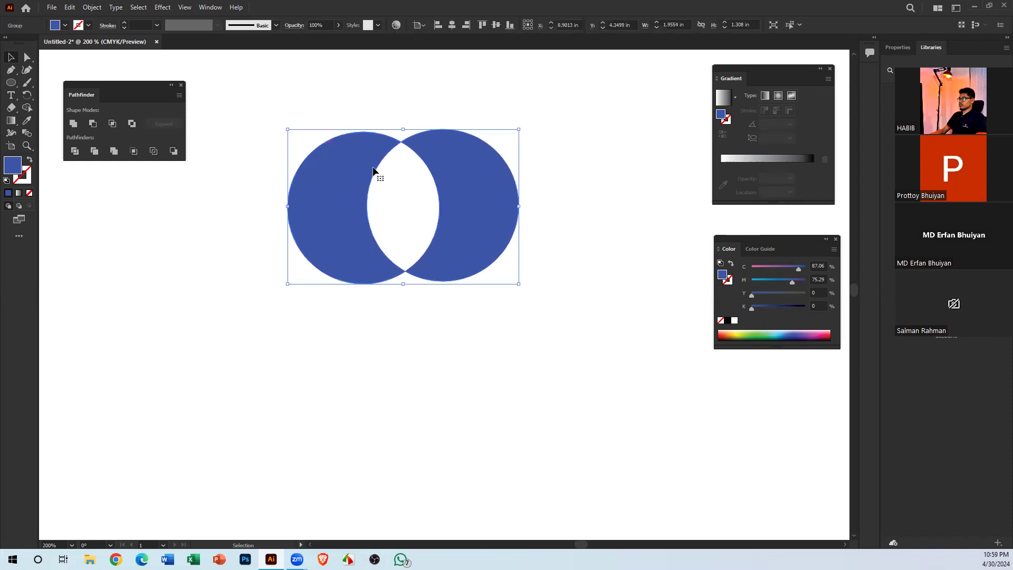
key(Delete)
key(space)
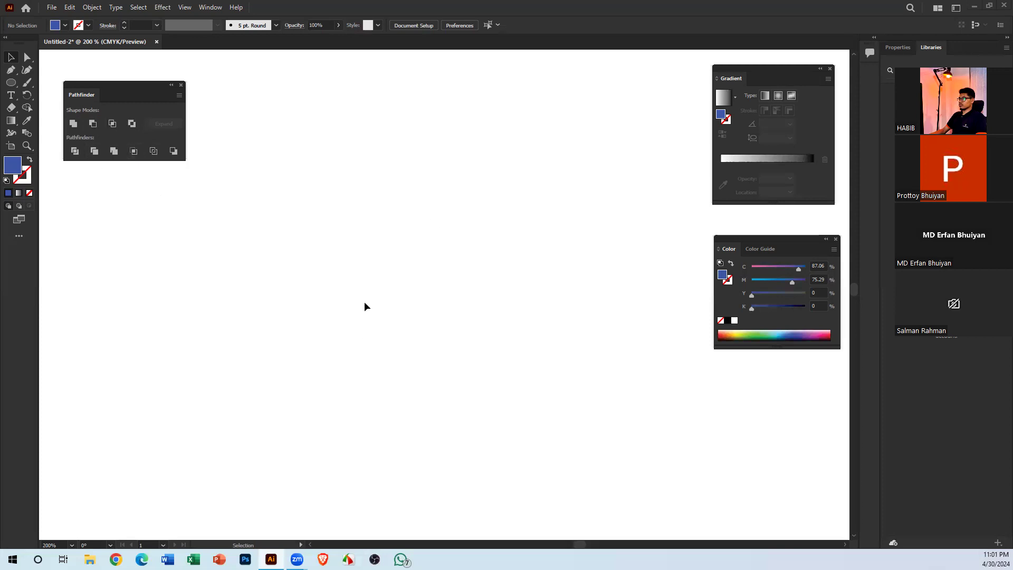
click(75, 151)
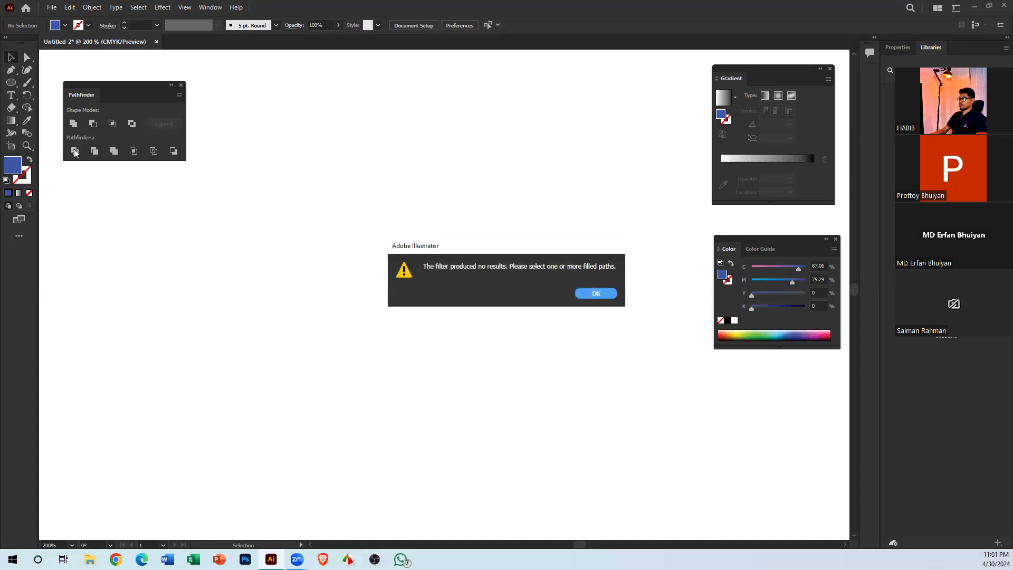
click(585, 292)
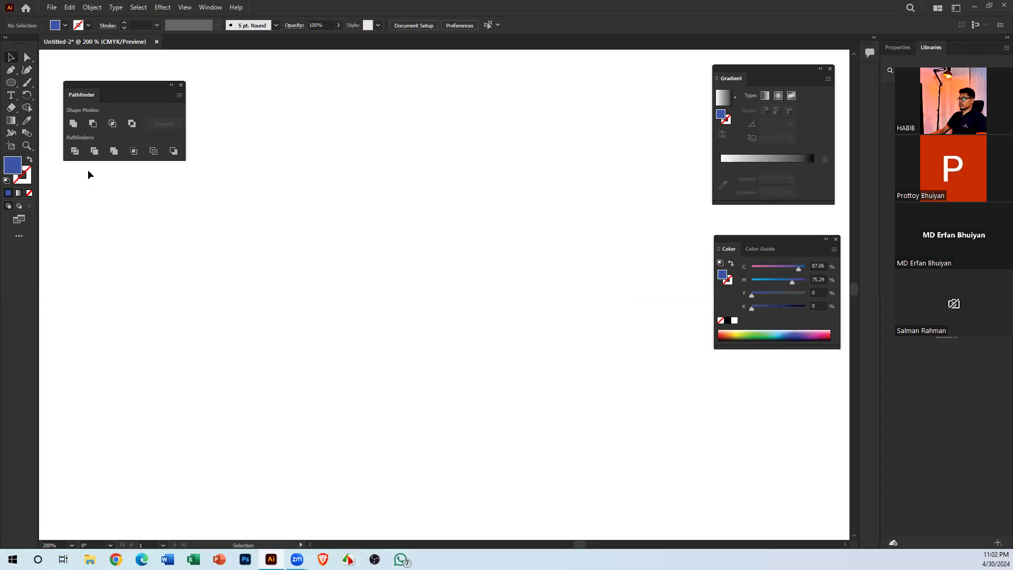
click(11, 83)
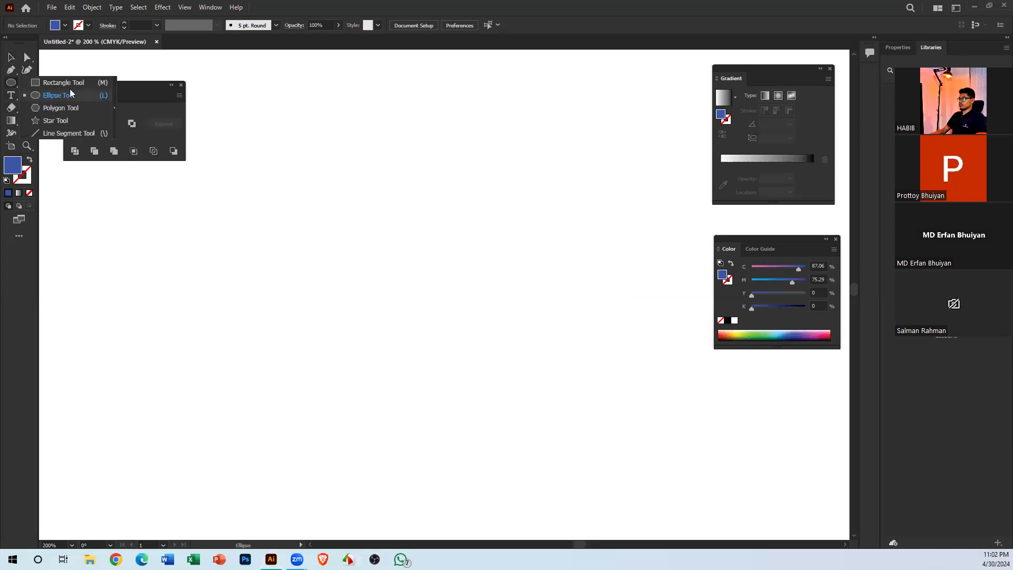
click(63, 82)
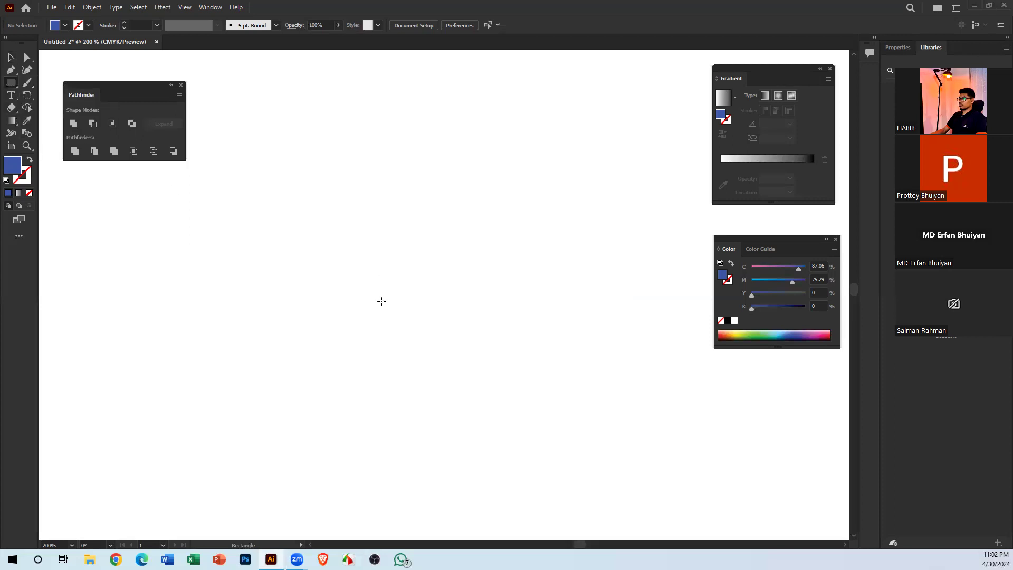
drag(261, 239, 368, 313)
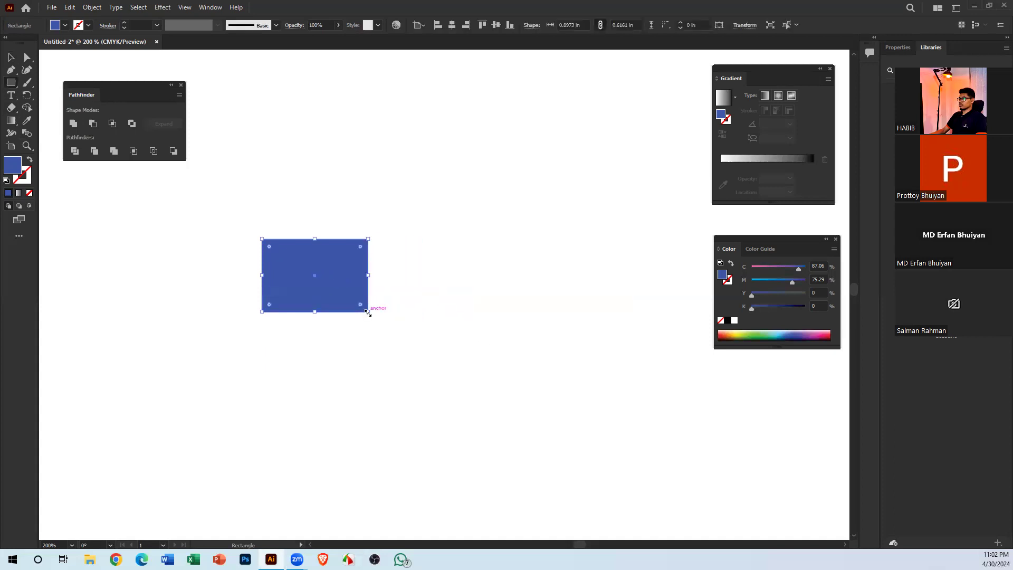
key(ctrl+z)
Draw a blue circle about 0.58 in across and add two copies, overlapping all three in a triangular cluster
drag(17, 84, 113, 101)
drag(277, 255, 339, 323)
click(11, 57)
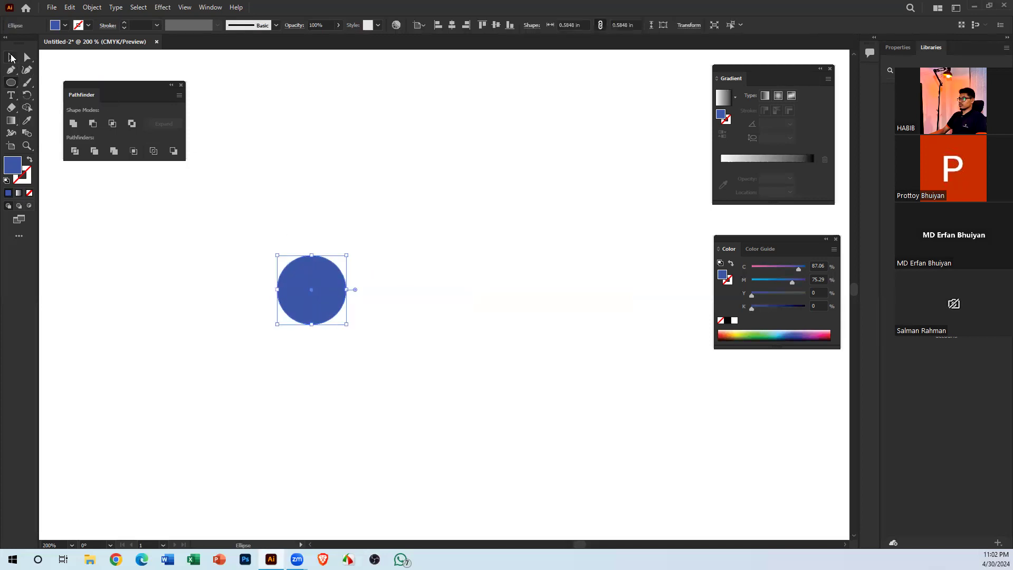
click(349, 183)
click(315, 299)
drag(317, 308, 346, 334)
Try Horizontal Align Center and Vertical Align Center on the three circles with Align to Selection, undoing each
key(ctrl+a)
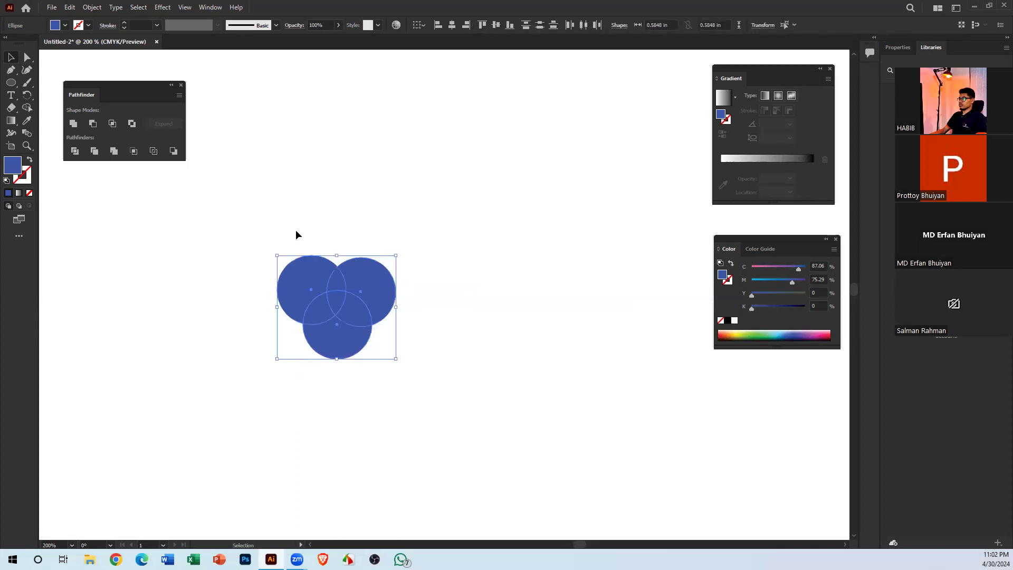
click(419, 25)
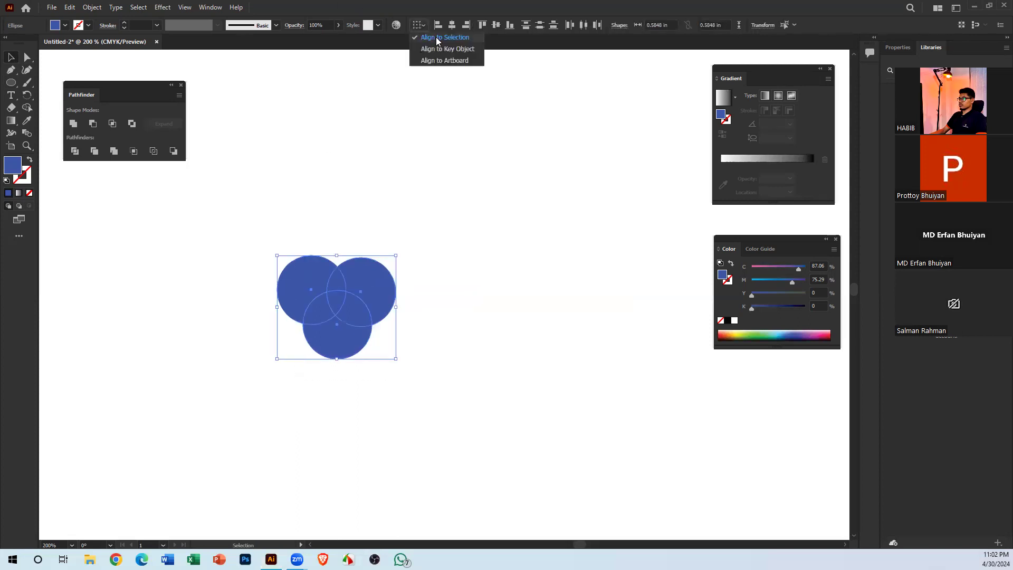
click(444, 37)
click(451, 25)
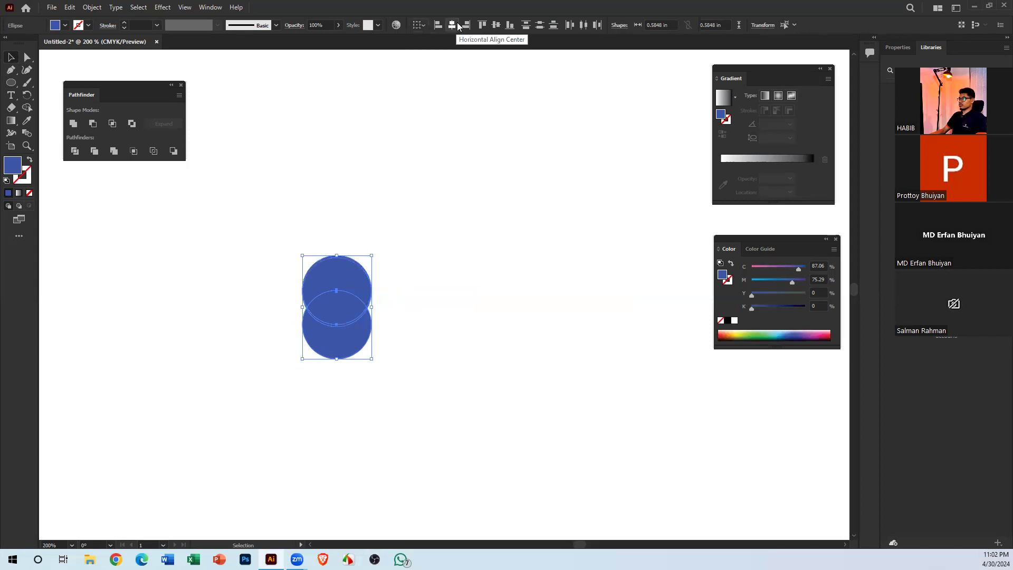
key(ctrl+z)
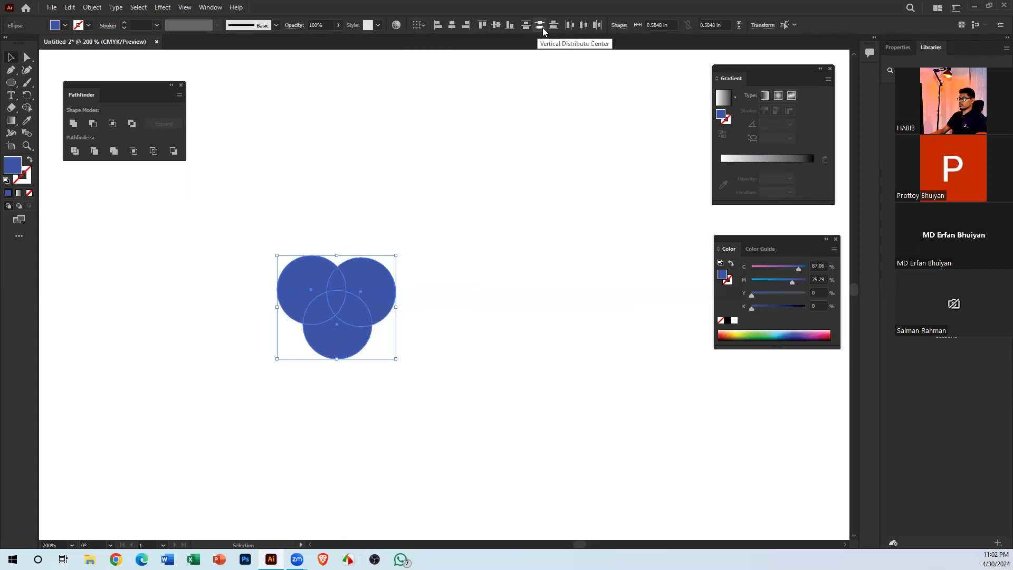
click(499, 26)
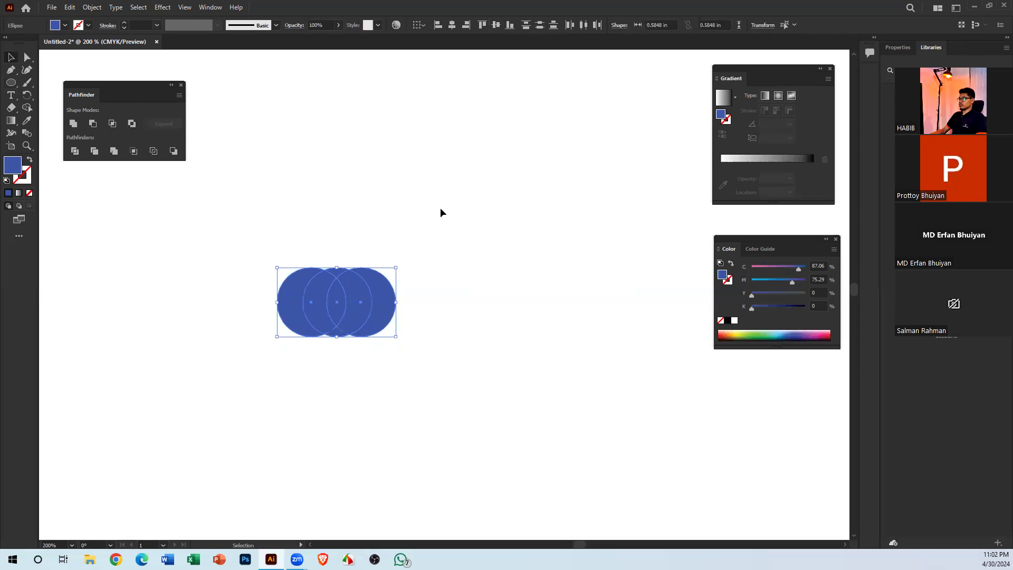
key(ctrl+z)
Recolour the cluster's right circle pink and its bottom circle orange-red
key(v)
drag(261, 242, 428, 407)
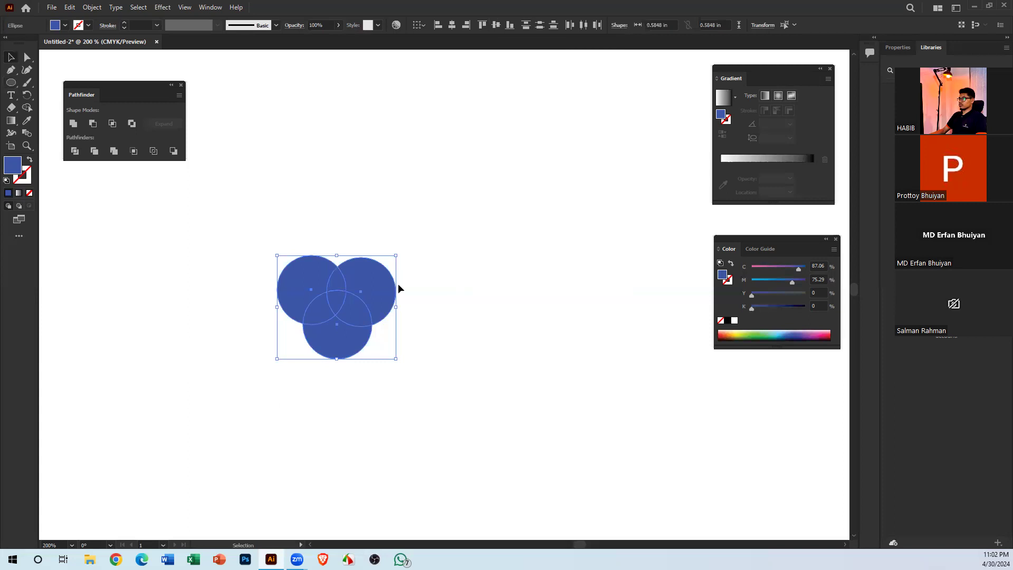
click(566, 288)
click(373, 286)
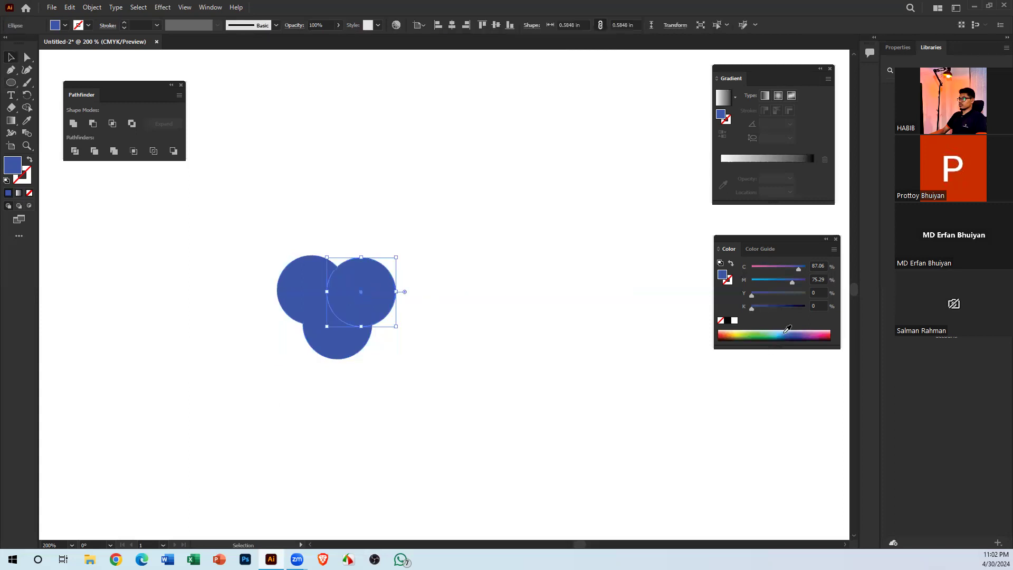
click(825, 329)
click(366, 344)
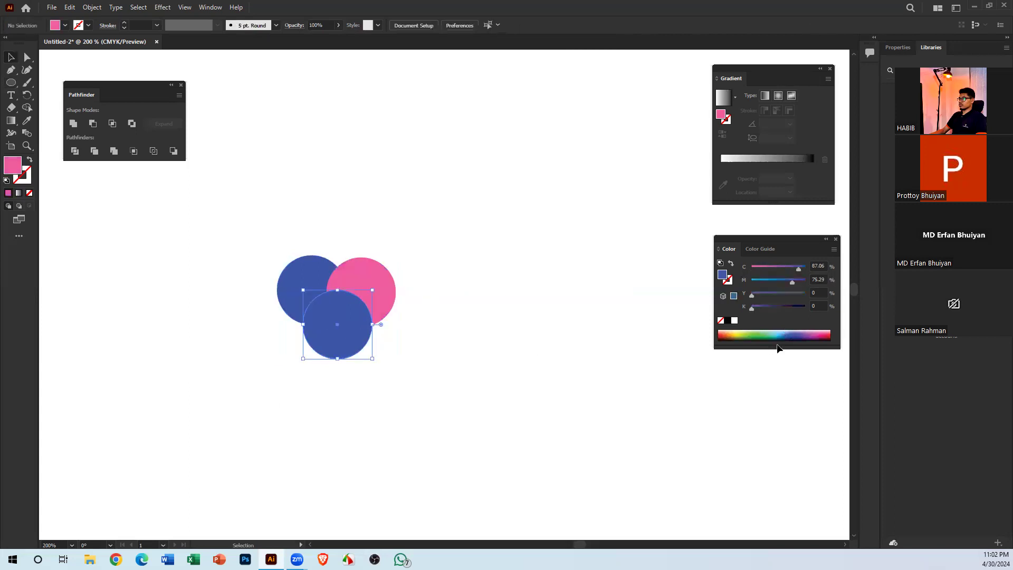
click(729, 332)
Duplicate the three-circle cluster and place the copy up and to the right of the original
drag(302, 163, 391, 356)
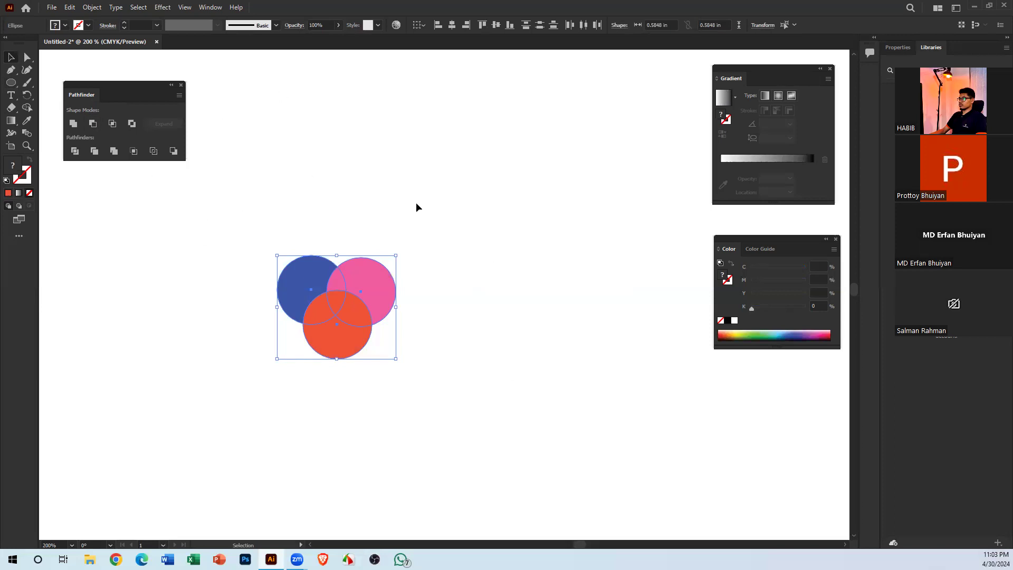
click(343, 214)
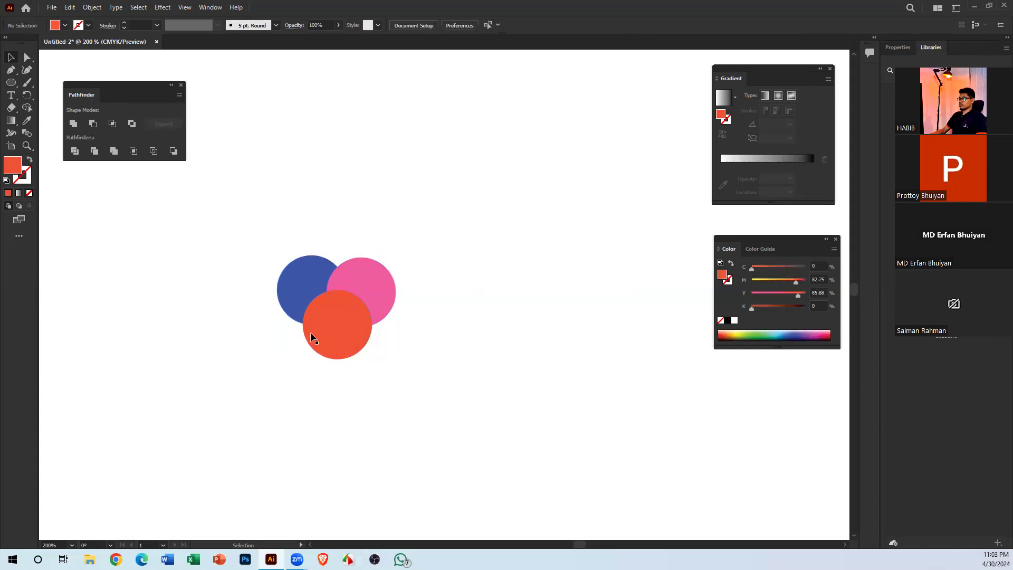
drag(224, 177, 396, 415)
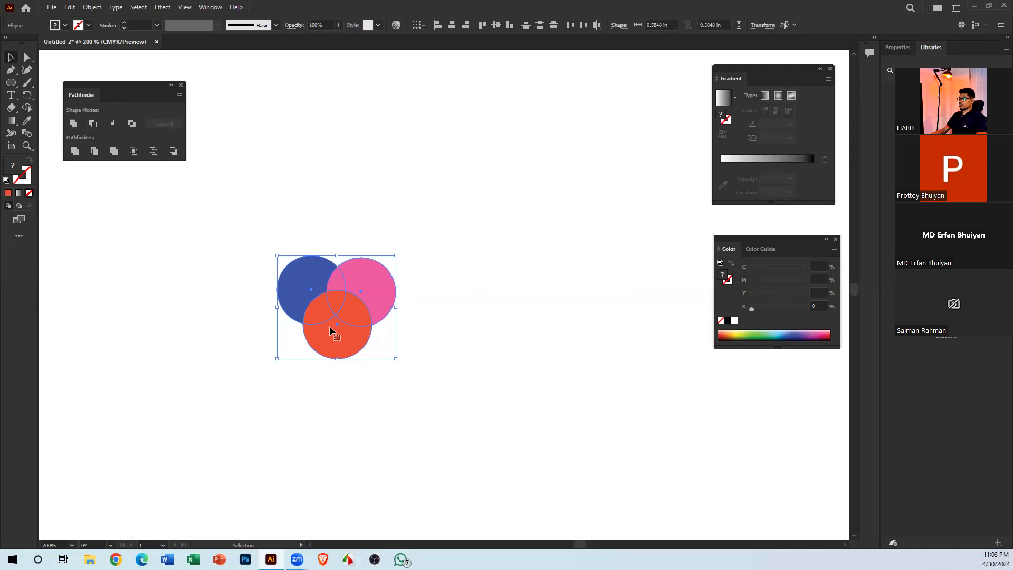
alt+drag(331, 331, 505, 227)
Apply Pathfinder Divide to the original three-circle cluster and shift the divided group slightly right
drag(218, 223, 396, 428)
click(74, 154)
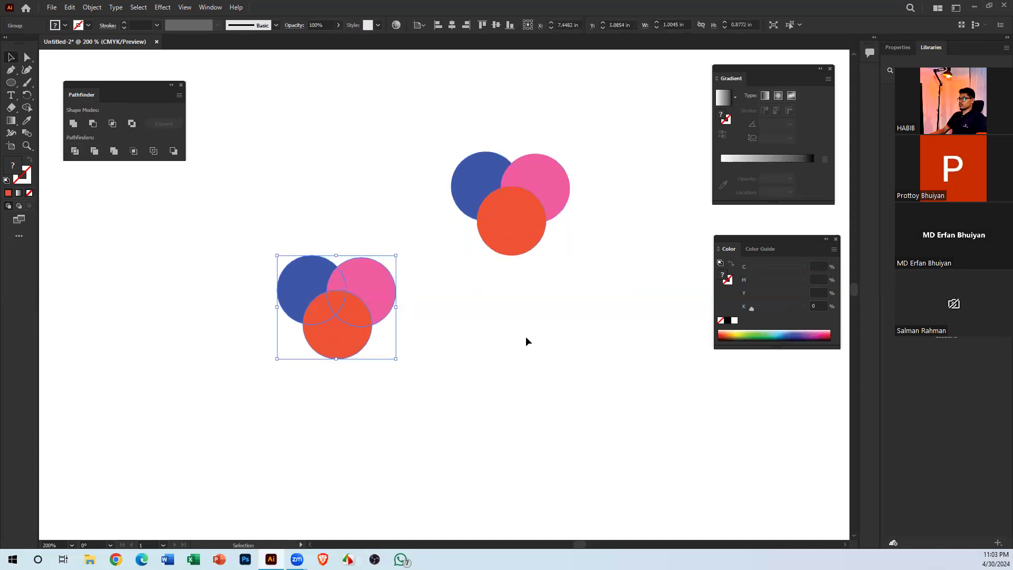
click(460, 347)
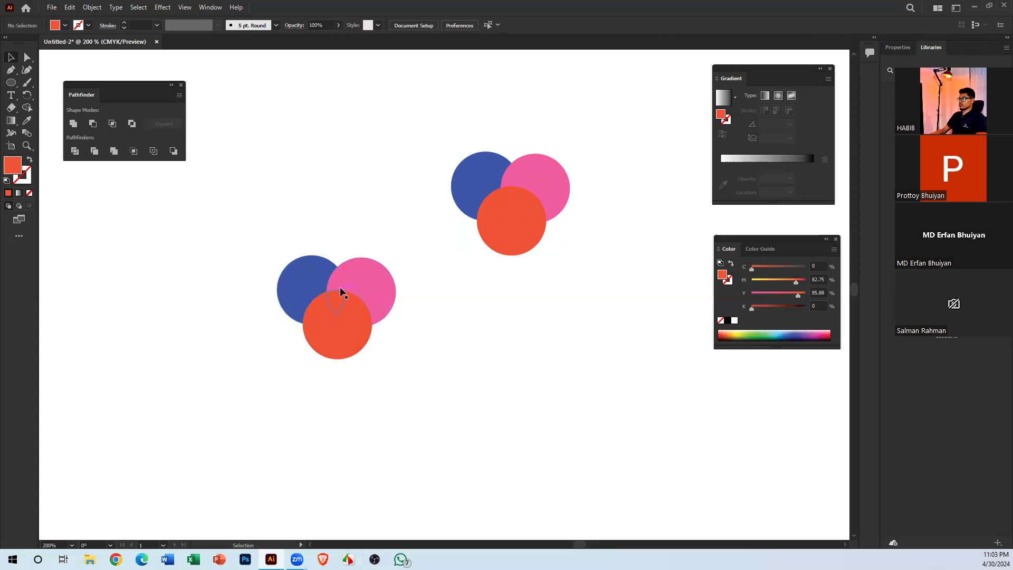
drag(364, 274, 416, 283)
Spread the copied cluster's pink, orange-red and blue circles apart, and undo the moves
drag(541, 186, 578, 141)
drag(519, 243, 582, 296)
drag(481, 190, 416, 122)
key(ctrl+z)
key(ctrl+z)
key(ctrl+z)
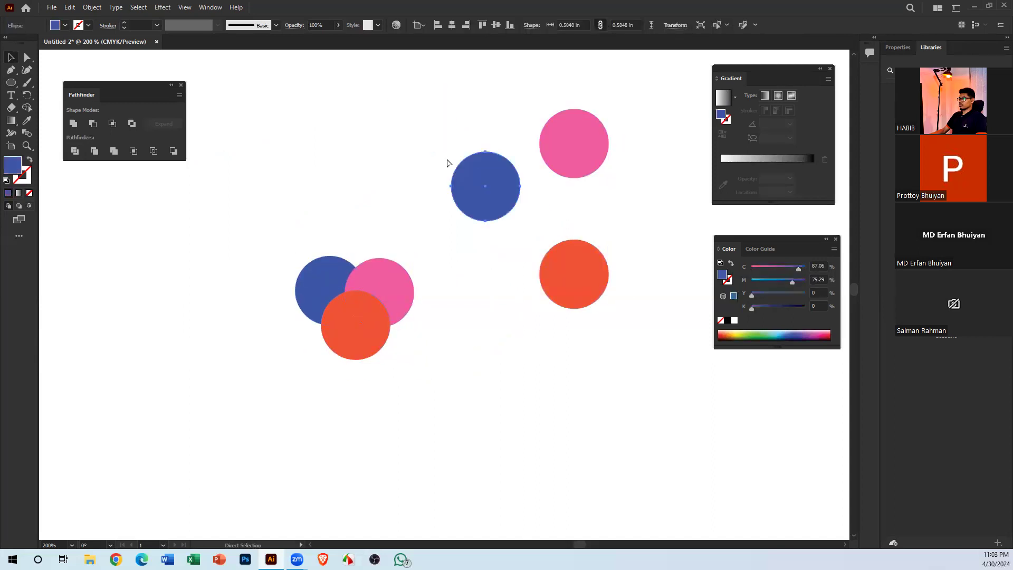
Shift the divided three-circle cluster slightly down and to the left, and ungroup its pieces
click(514, 172)
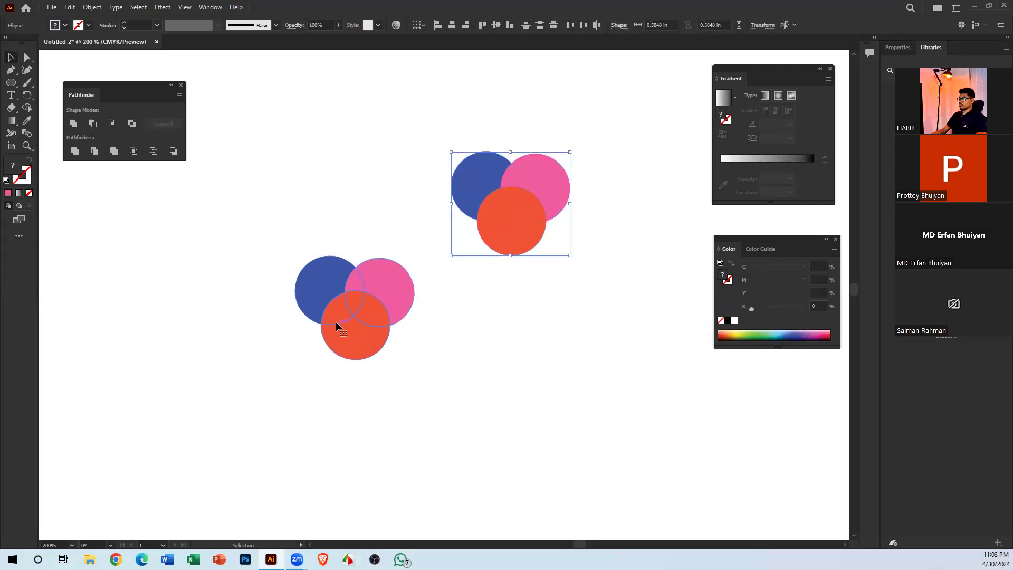
click(350, 341)
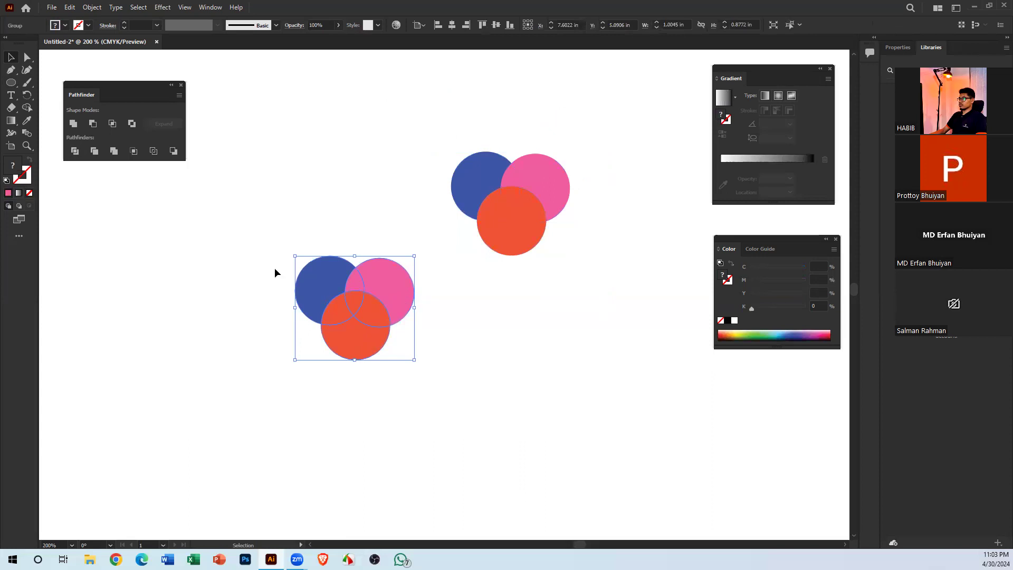
drag(390, 288, 372, 310)
right_click(372, 311)
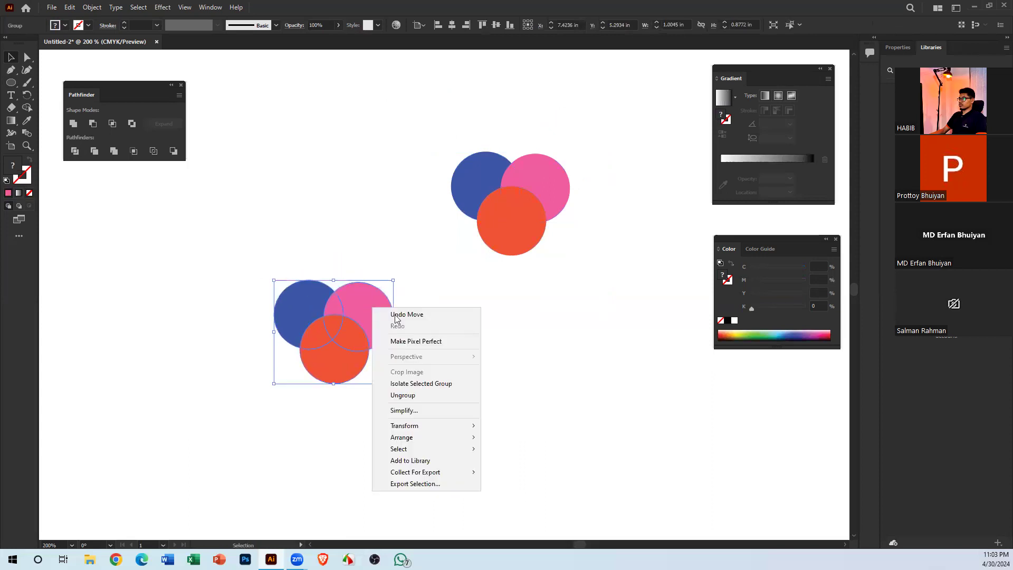
click(431, 394)
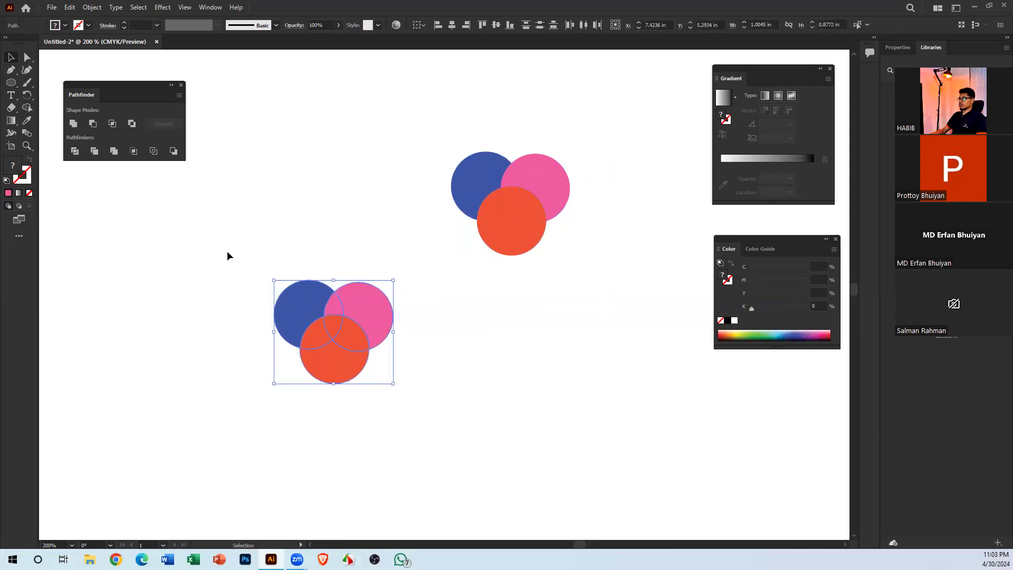
click(402, 359)
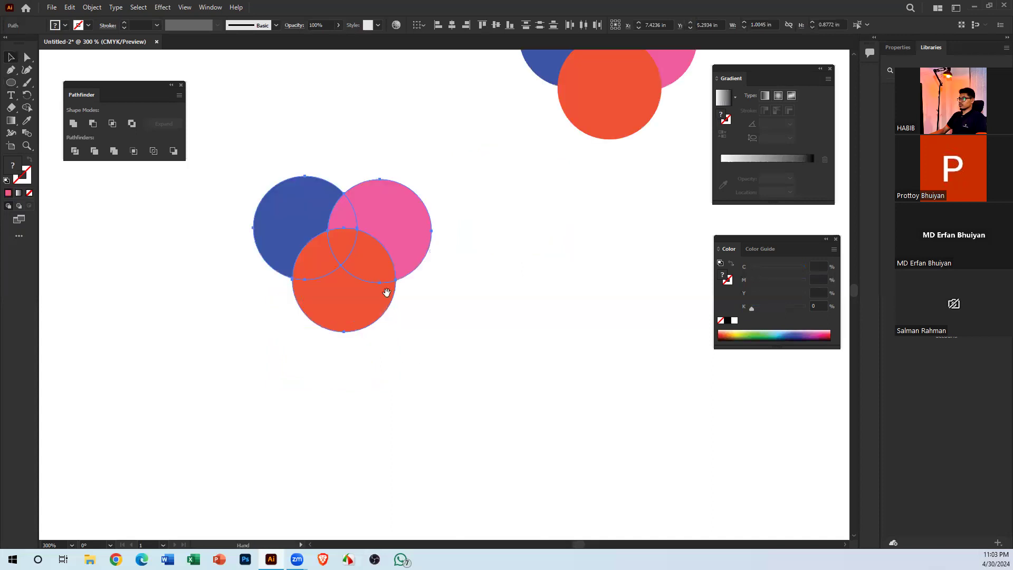
scroll(386, 293, up, 4)
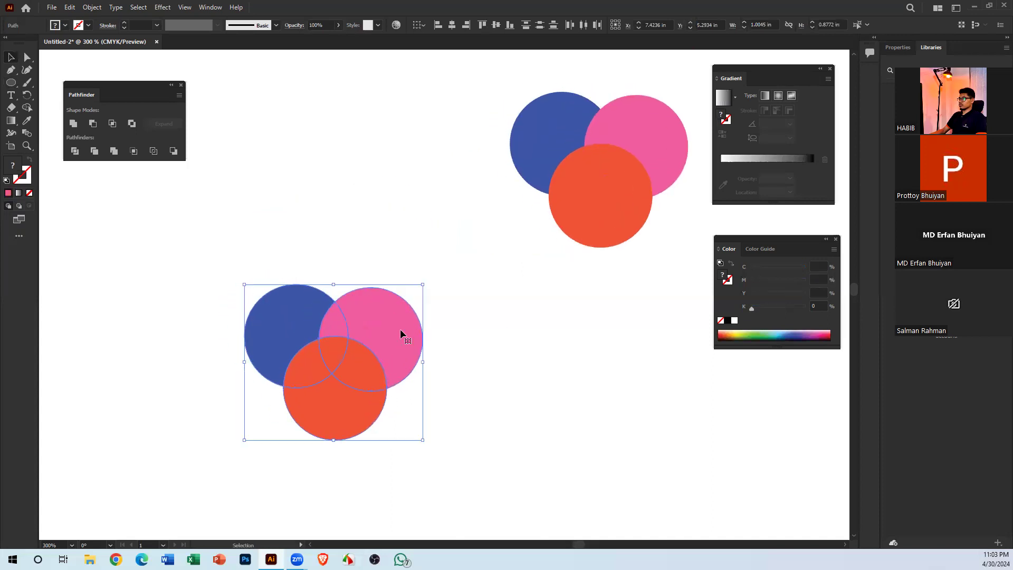
click(484, 327)
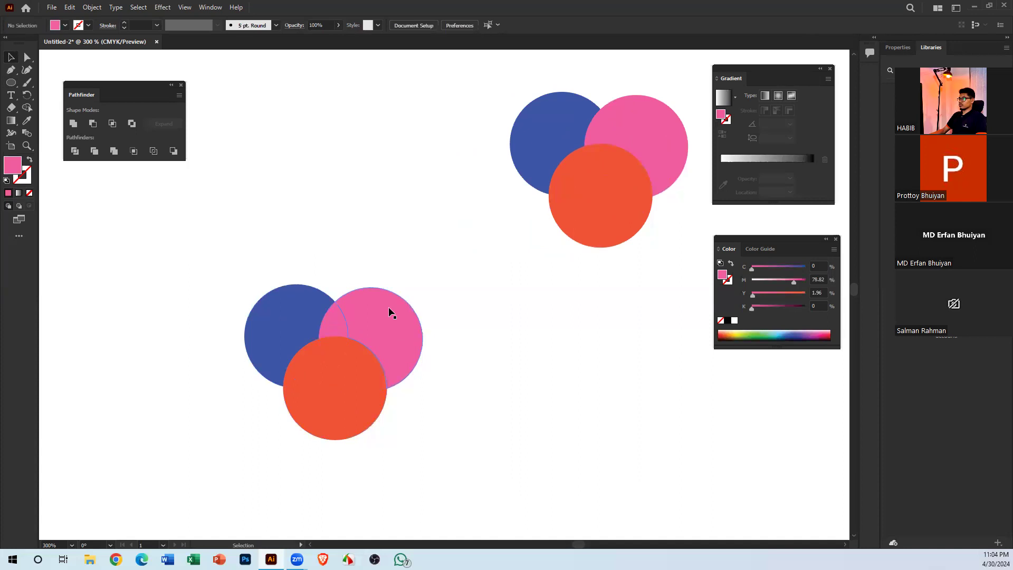
Pull the divided cluster's blue, pink and orange-red pieces apart so that each overlap area stands alone
click(289, 308)
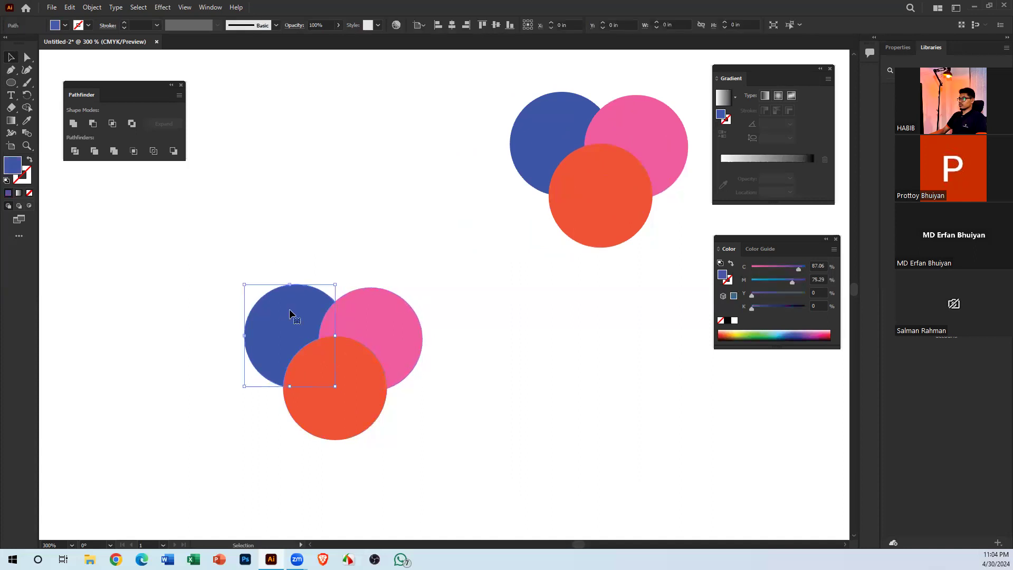
drag(315, 314, 269, 289)
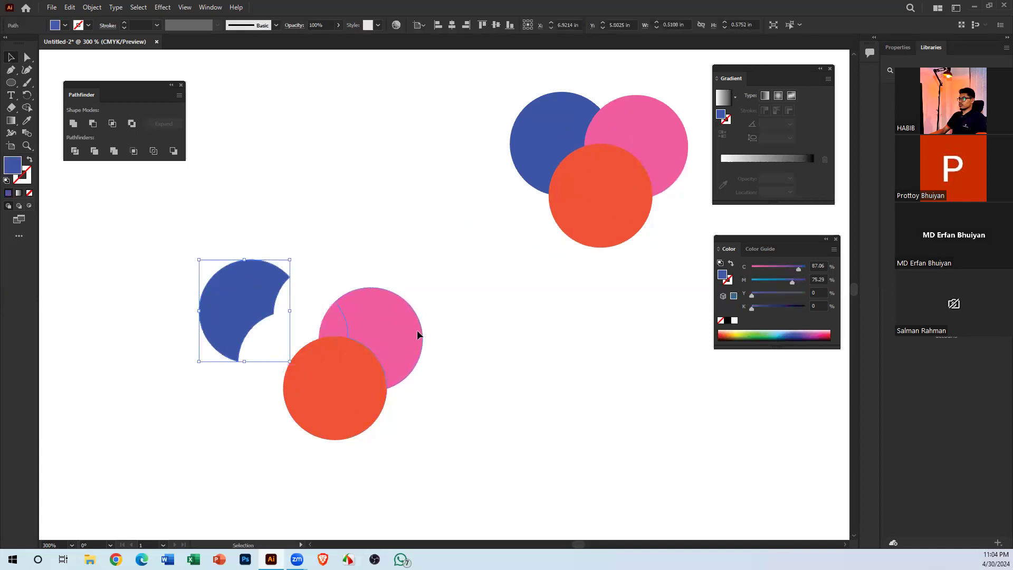
drag(416, 331, 489, 313)
drag(325, 402, 234, 448)
drag(348, 365, 471, 406)
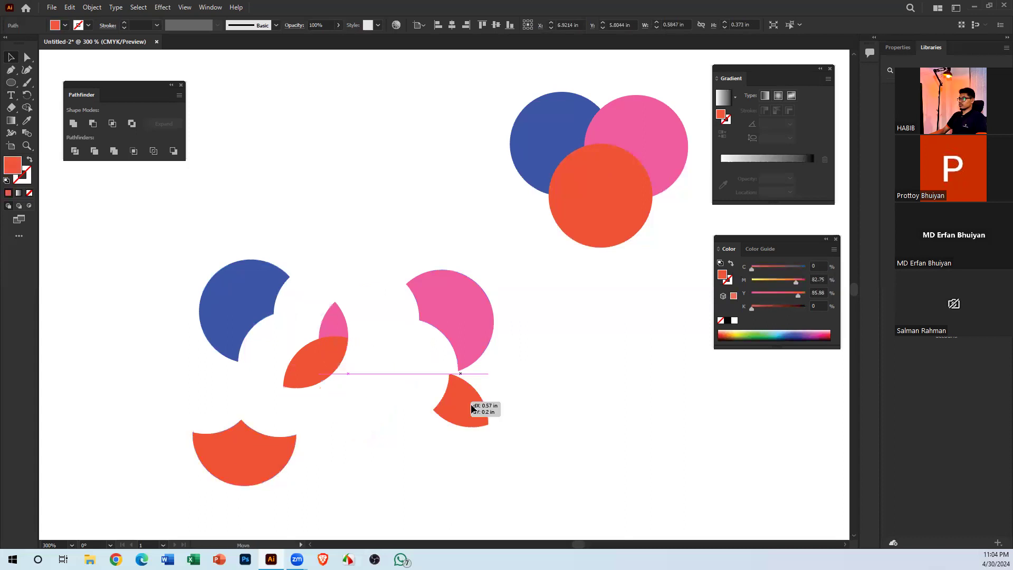
drag(322, 365, 338, 404)
drag(340, 351, 402, 379)
drag(343, 409, 328, 397)
click(416, 423)
Reposition two of the orange-red pieces, and delete all the separated pieces of the divided cluster
drag(454, 282, 610, 255)
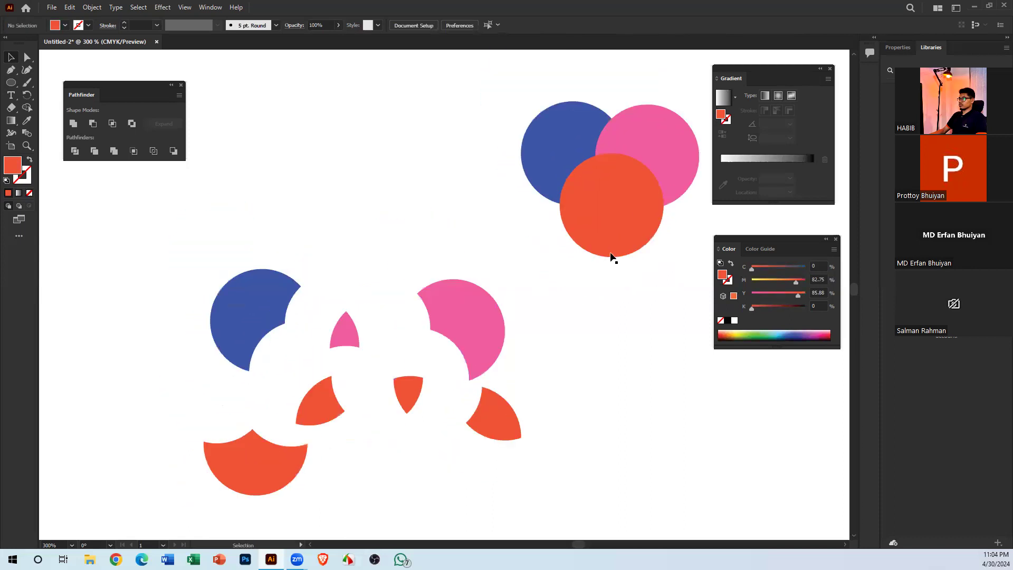
key(space)
drag(285, 304, 257, 258)
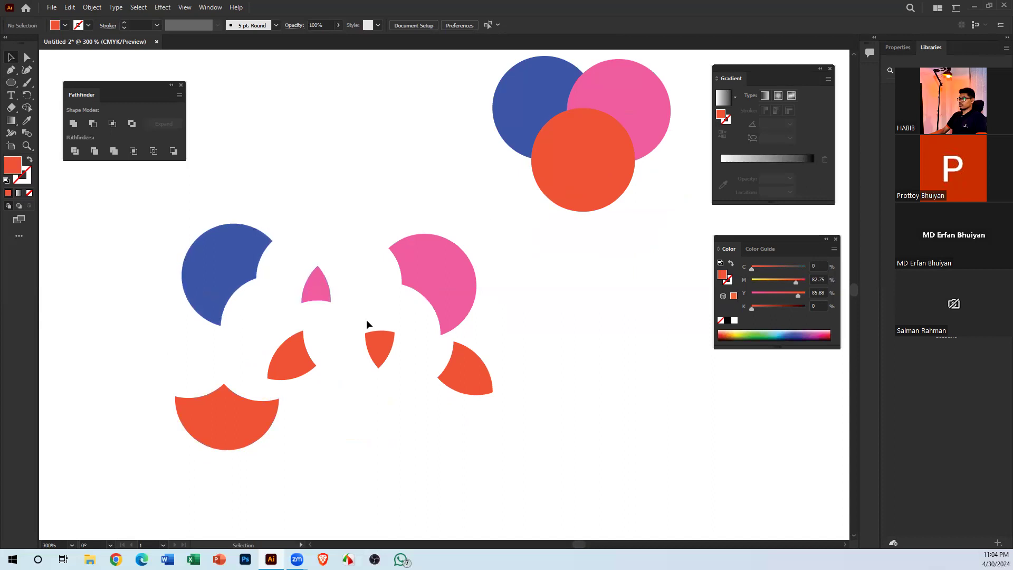
drag(296, 364, 245, 345)
drag(222, 393, 276, 389)
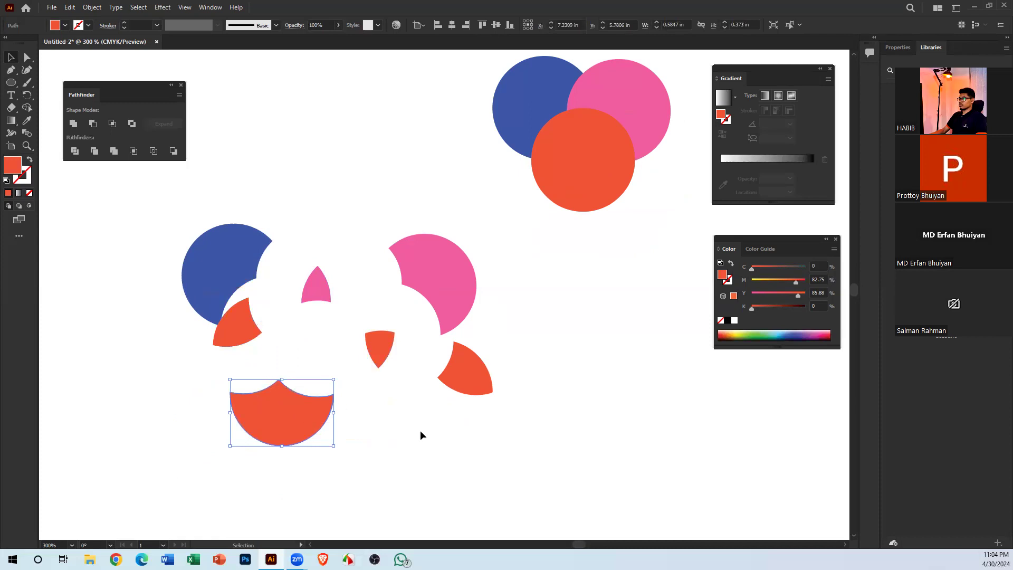
click(214, 349)
click(317, 406)
drag(172, 197, 459, 438)
key(Delete)
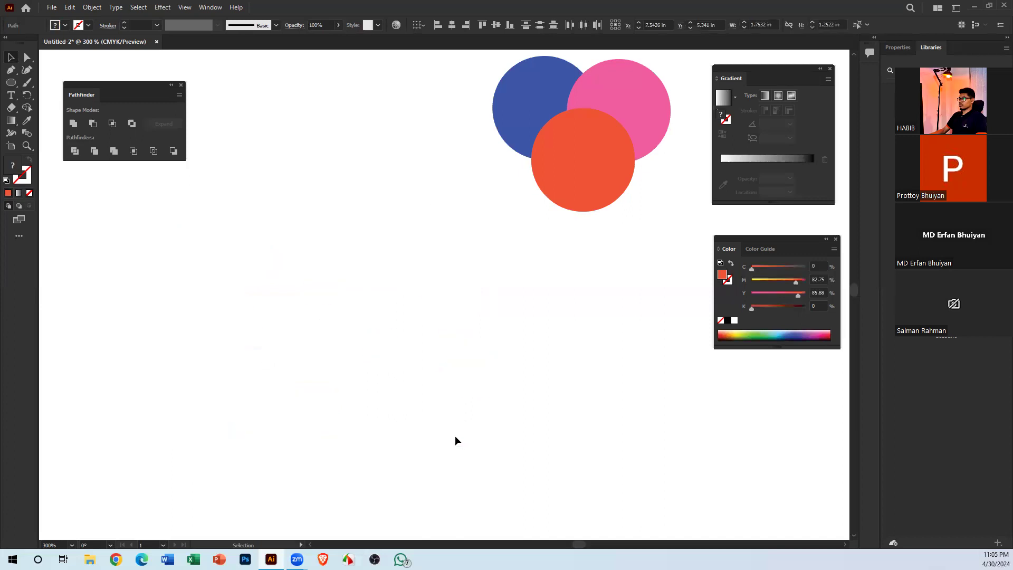
Delete the remaining cluster's orange-red circle and move the overlapping blue and pink circles to the upper edge of the view
scroll(514, 432, up, 1)
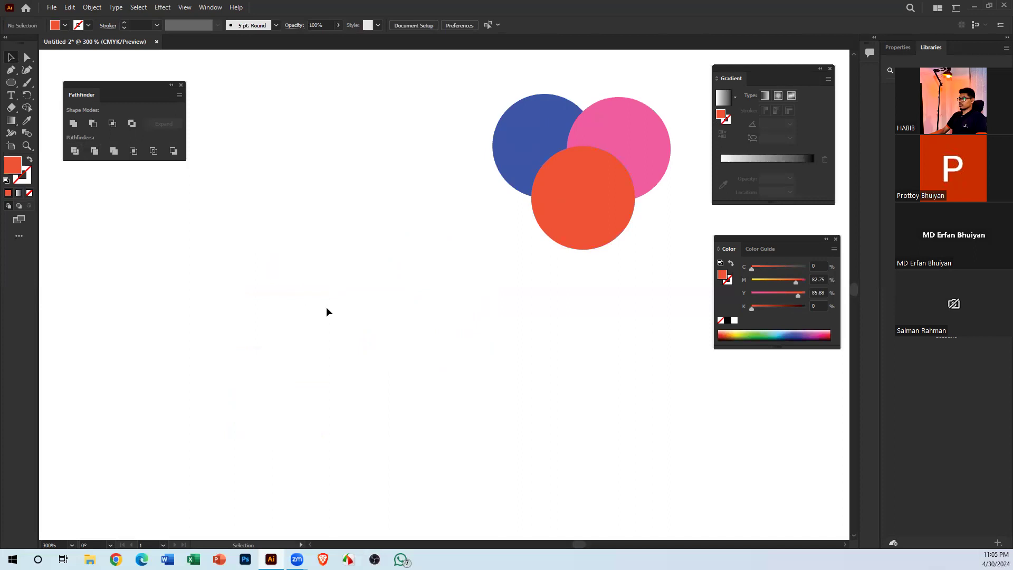
drag(595, 226, 459, 316)
key(Delete)
click(582, 147)
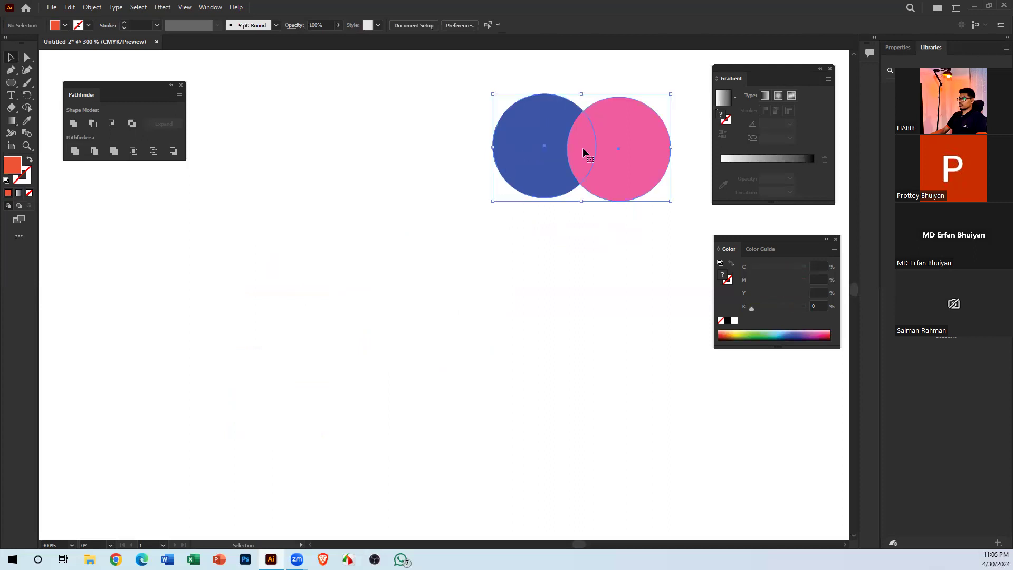
drag(583, 147, 377, 275)
click(553, 231)
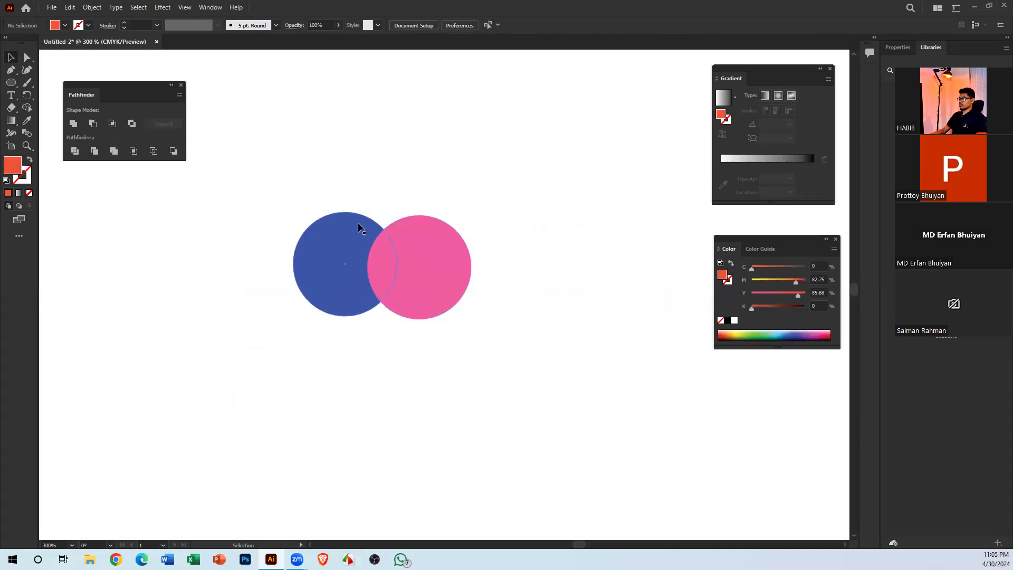
drag(393, 268, 580, 90)
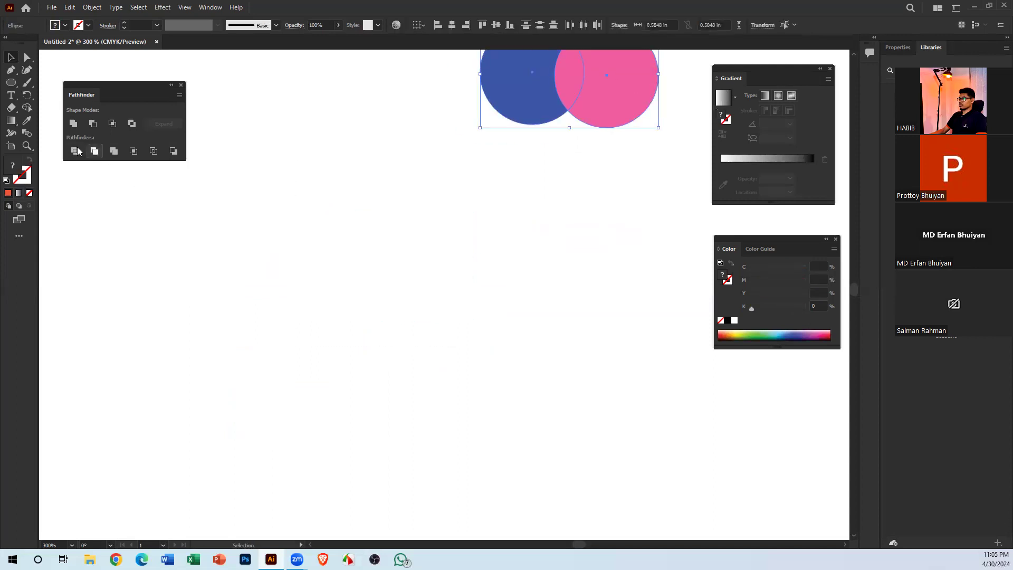
Draw an orange-red rectangle about 1.08 × 0.49 in below and to the left of the two circles
drag(11, 83, 79, 79)
drag(255, 231, 405, 312)
mouse_move(544, 321)
mouse_down()
mouse_move(495, 341)
mouse_move(445, 327)
mouse_move(447, 318)
mouse_up()
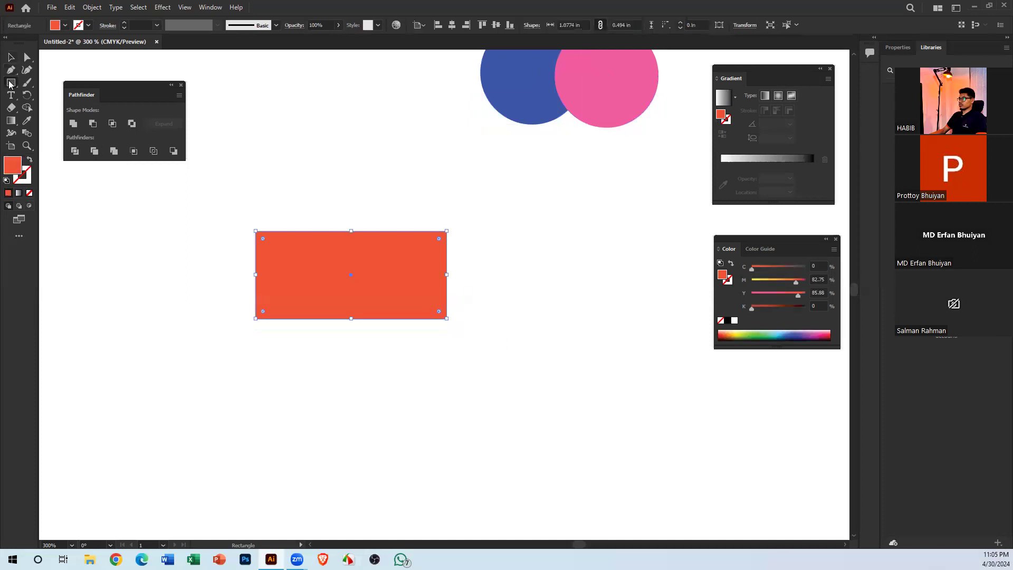
drag(13, 85, 48, 94)
drag(523, 297, 547, 328)
key(Delete)
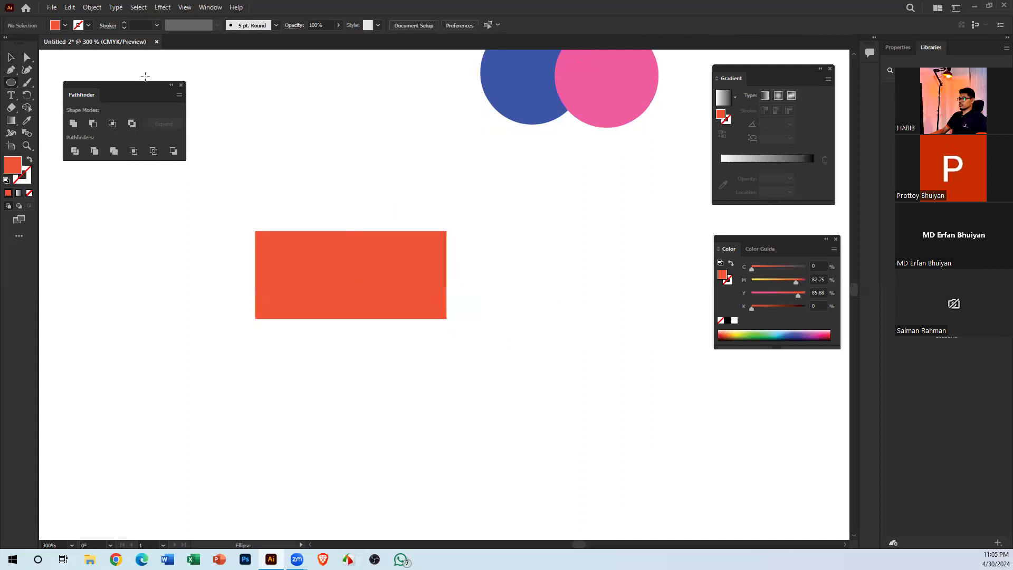
Place hexagons about 0.54 × 0.46 in over the rectangle's upper and lower edges, and centre all three shapes horizontally
drag(10, 82, 62, 110)
drag(523, 288, 371, 323)
click(10, 57)
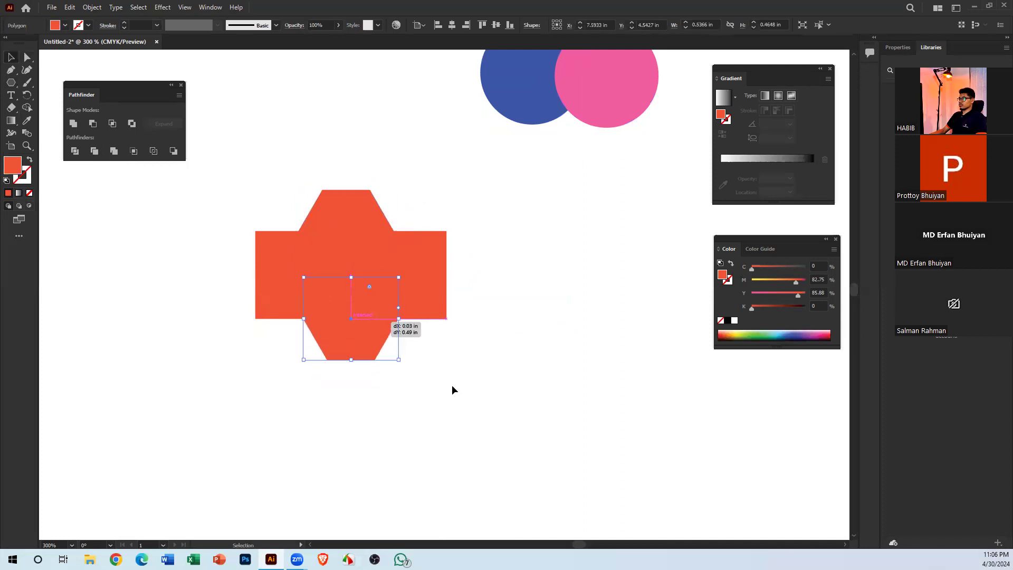
drag(453, 389, 306, 147)
click(451, 25)
click(524, 217)
Duplicate the lower hexagon onto the rectangle's right end and shift the copy slightly farther right
click(346, 332)
drag(345, 333, 458, 291)
drag(533, 358, 335, 183)
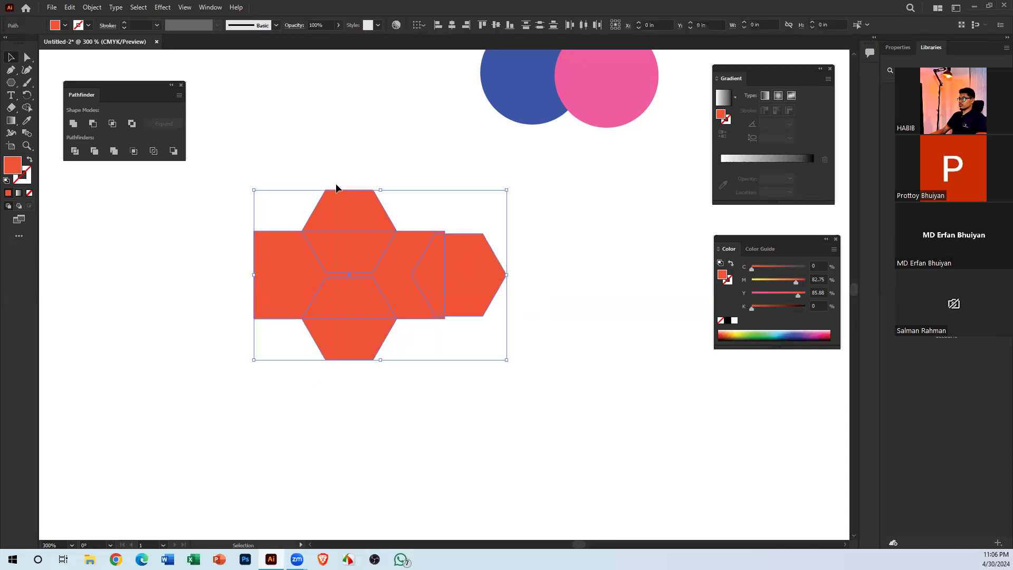
click(540, 281)
drag(471, 271, 490, 272)
click(551, 288)
key(ctrl+a)
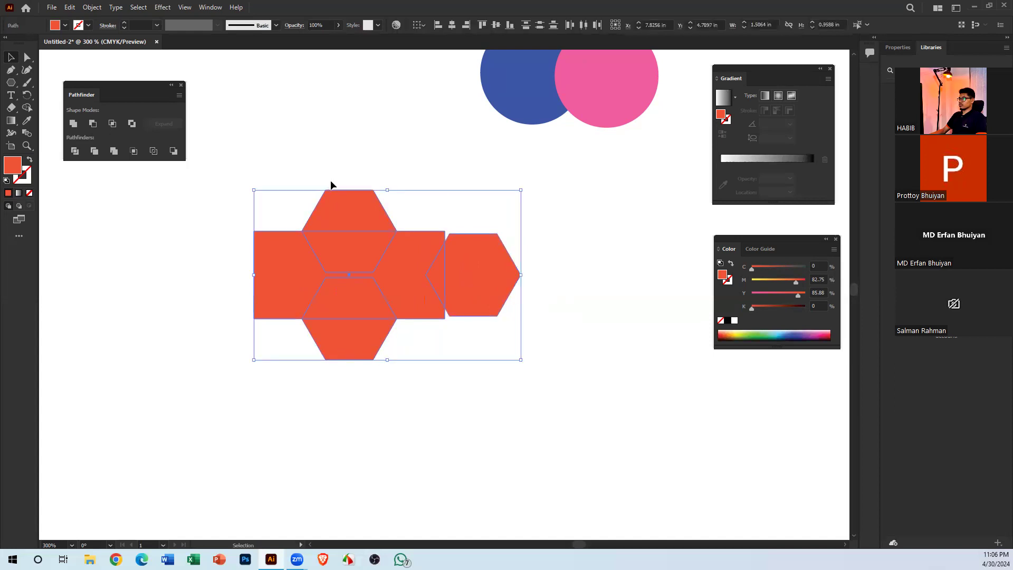
click(407, 384)
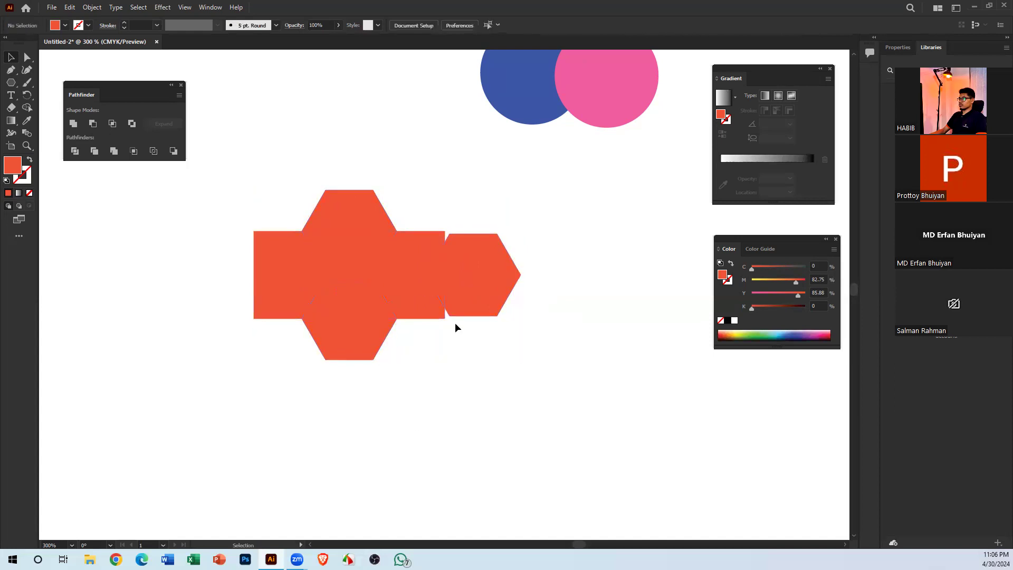
Move the upper and lower hexagons farther outward, and duplicate the right hexagon onto the rectangle's left end
drag(358, 320, 356, 344)
drag(337, 195, 337, 174)
drag(309, 137, 379, 426)
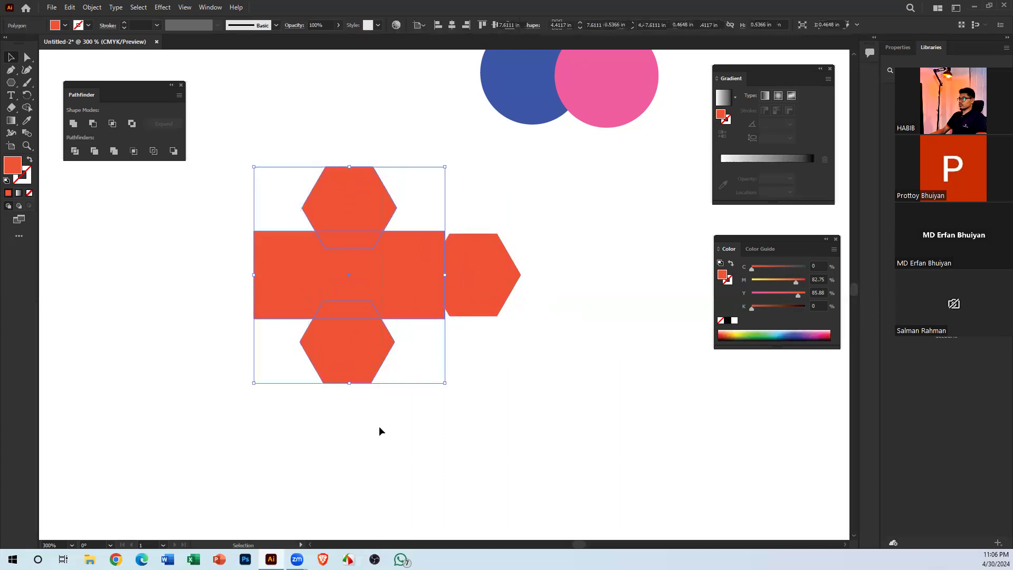
click(553, 346)
drag(489, 287, 255, 292)
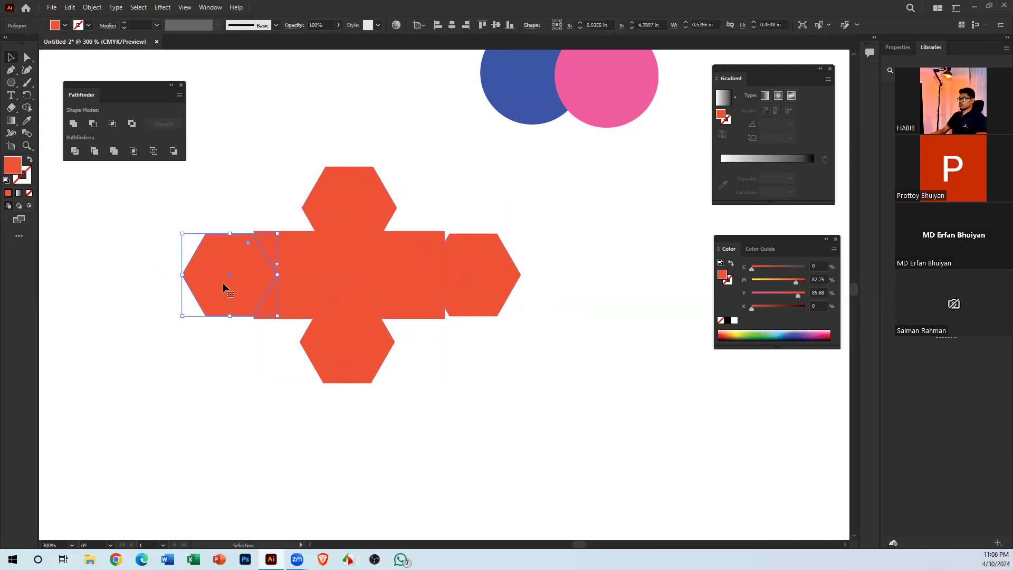
Apply Pathfinder Divide to the rectangle and its four hexagons, and ungroup the result
drag(235, 175, 509, 401)
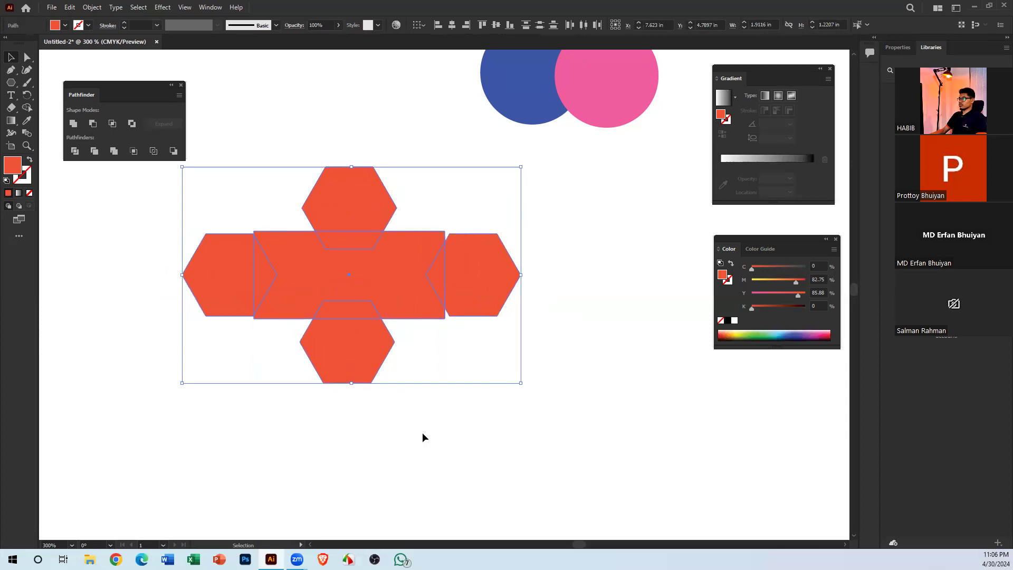
key(ctrl+g)
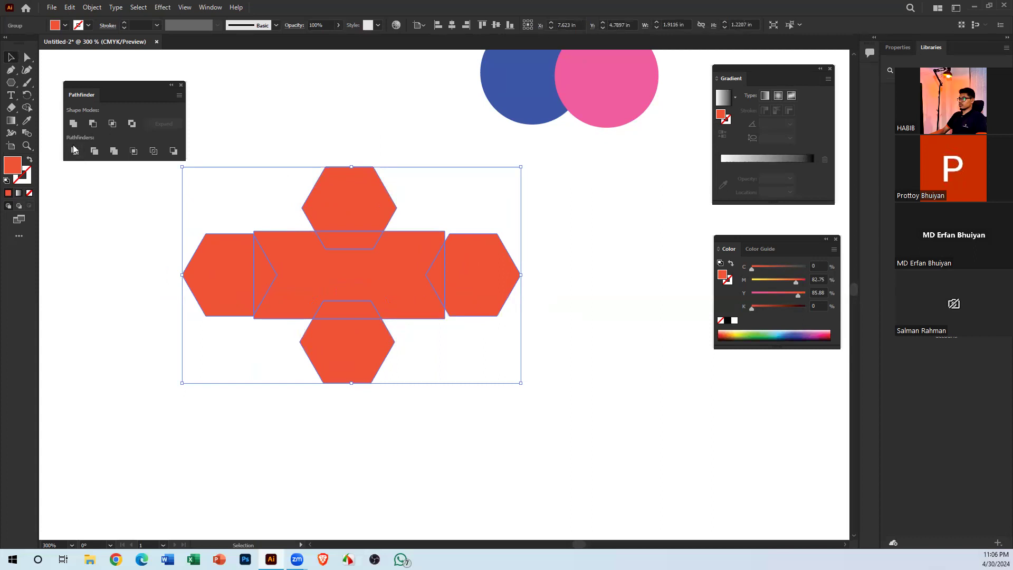
right_click(349, 217)
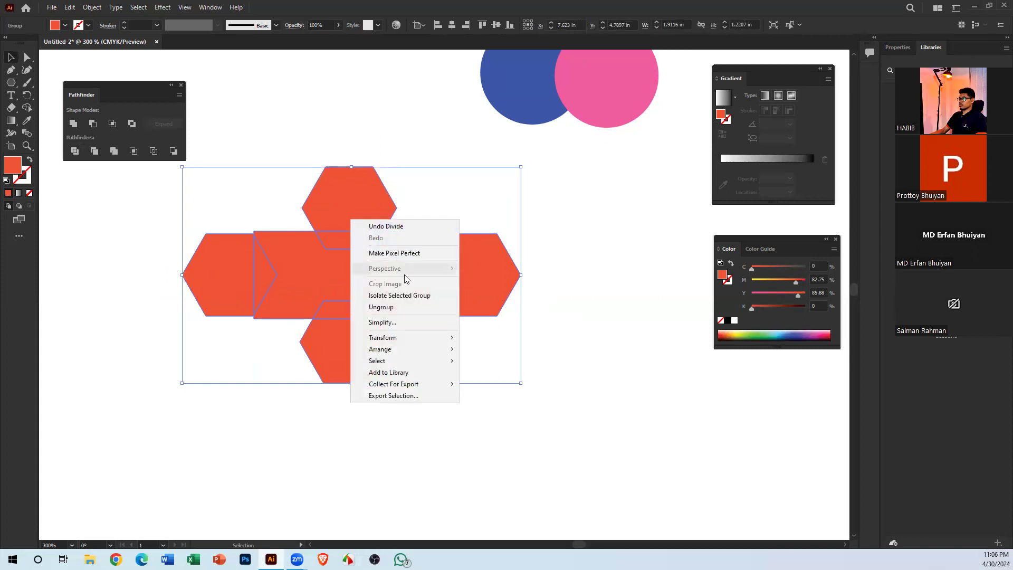
click(392, 306)
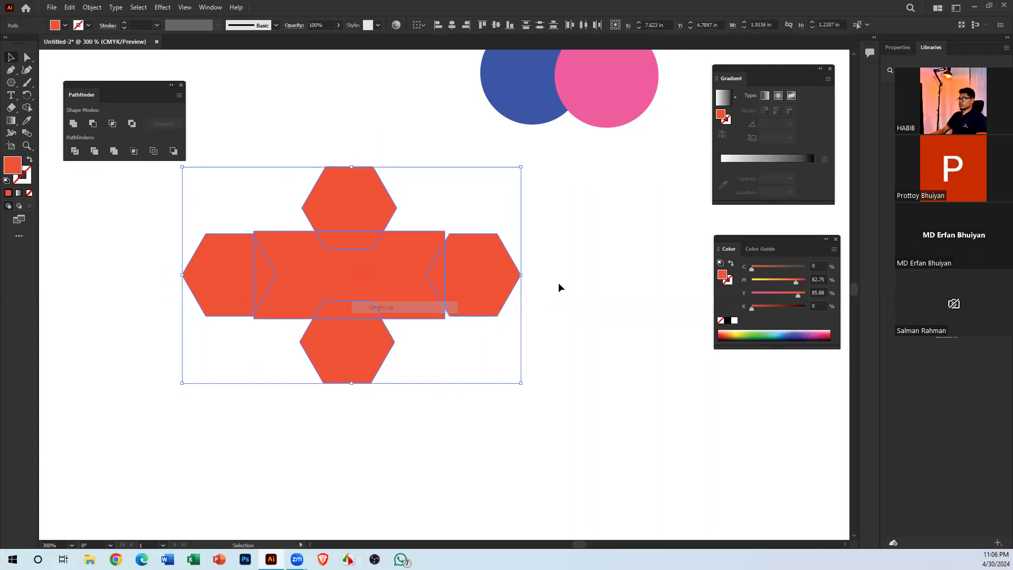
Pull the divided hexagon pieces and overlap areas away from the central notched shape on all four sides
click(613, 273)
drag(192, 279, 123, 281)
drag(263, 277, 166, 285)
drag(374, 203, 415, 164)
drag(379, 249, 290, 123)
drag(357, 355, 351, 423)
drag(354, 306, 449, 377)
drag(483, 262, 595, 242)
drag(434, 278, 566, 262)
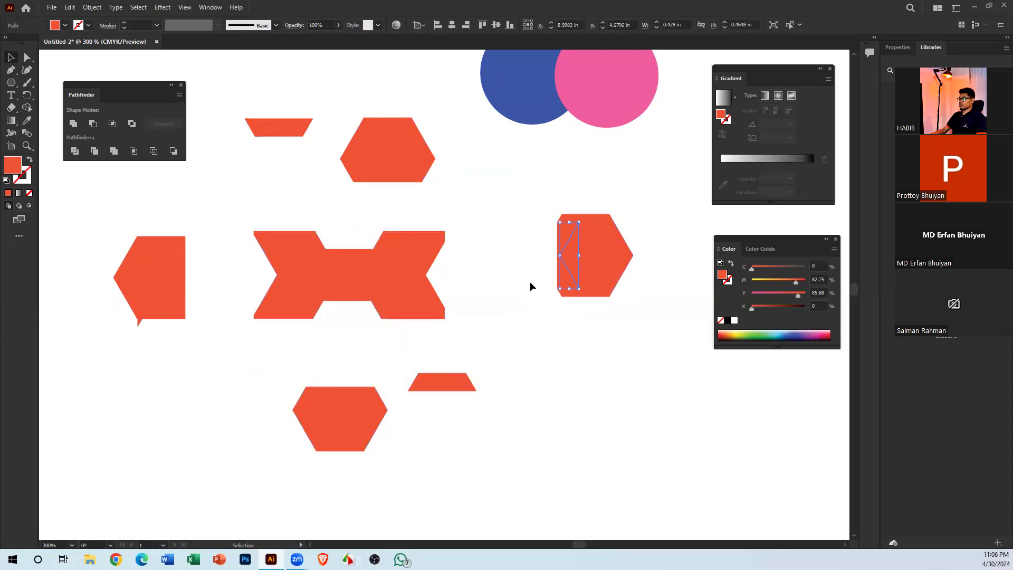
click(520, 337)
Delete the divided rectangle and hexagon pieces together with the blue and pink circles to empty the canvas
scroll(430, 269, up, 1)
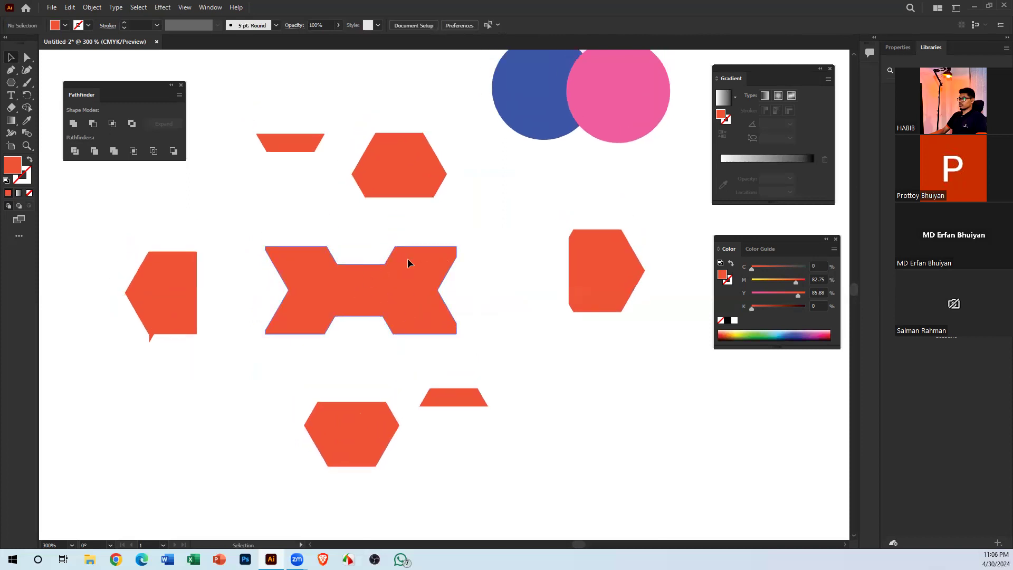
drag(337, 219, 318, 281)
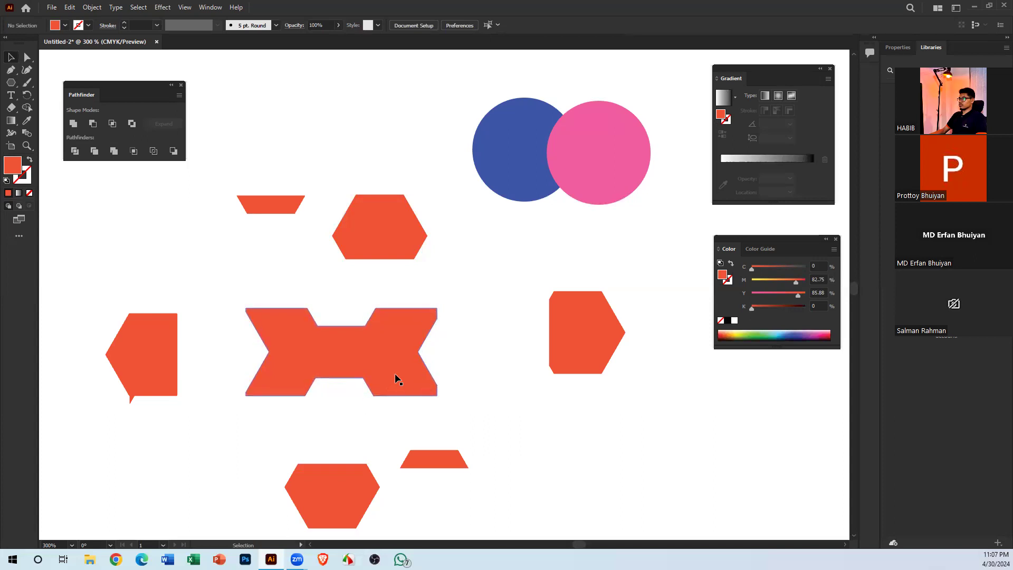
drag(381, 269, 425, 260)
drag(267, 86, 733, 360)
key(Delete)
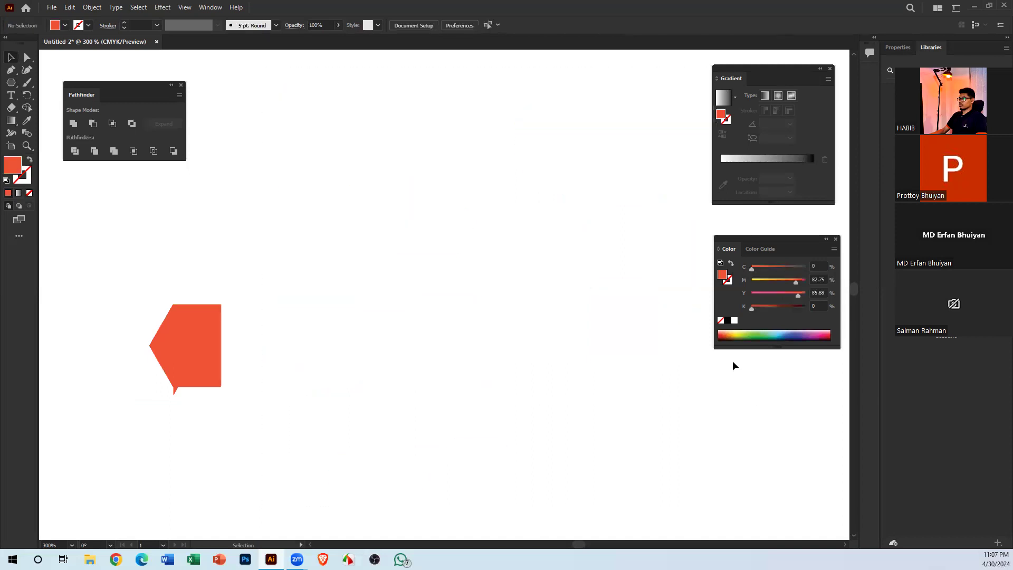
drag(187, 281, 274, 396)
key(Delete)
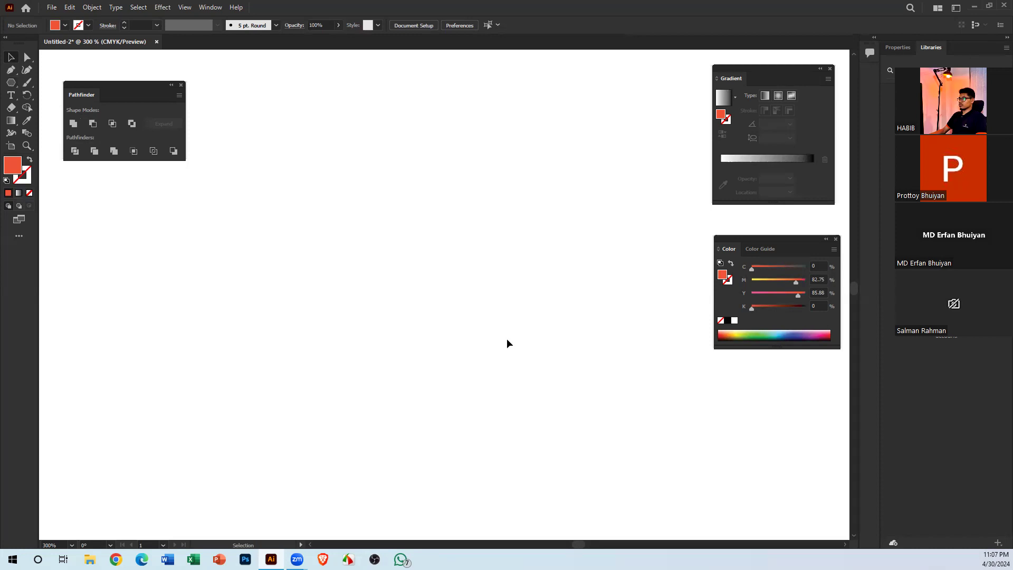
Draw a red square about 0.69 in wide on the empty canvas, and move it slightly up and to the right
click(11, 82)
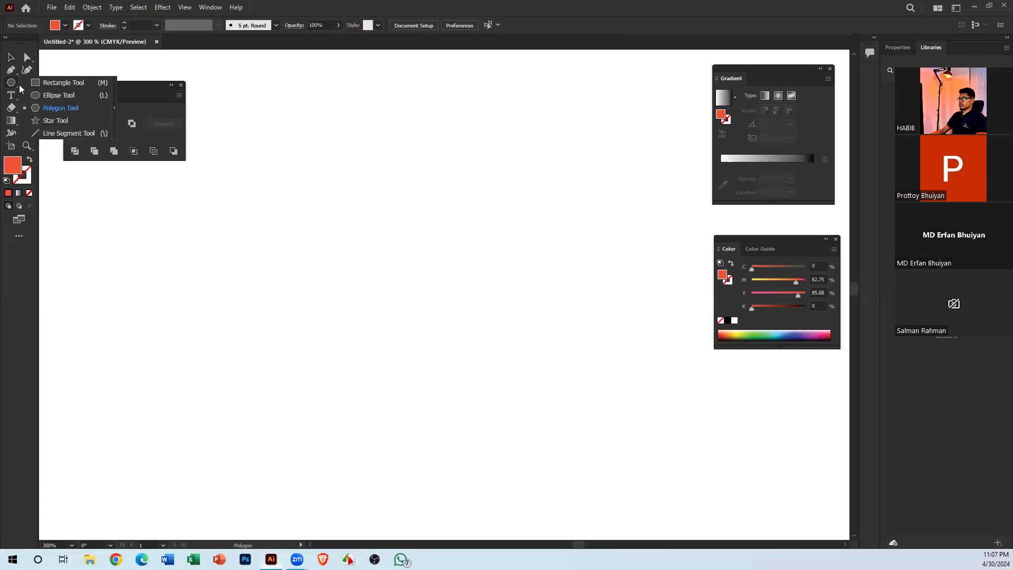
click(77, 81)
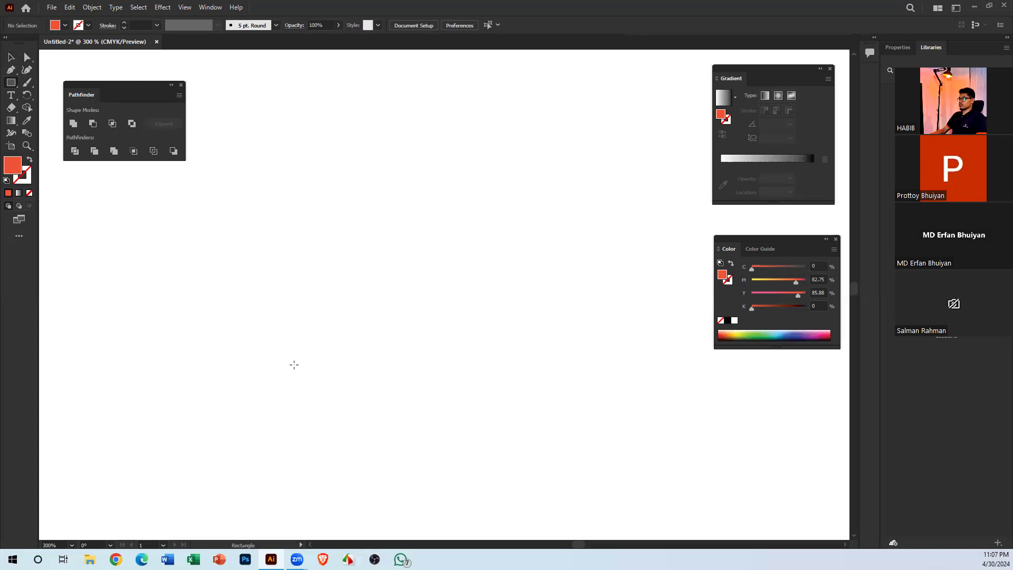
drag(263, 220, 386, 342)
click(11, 57)
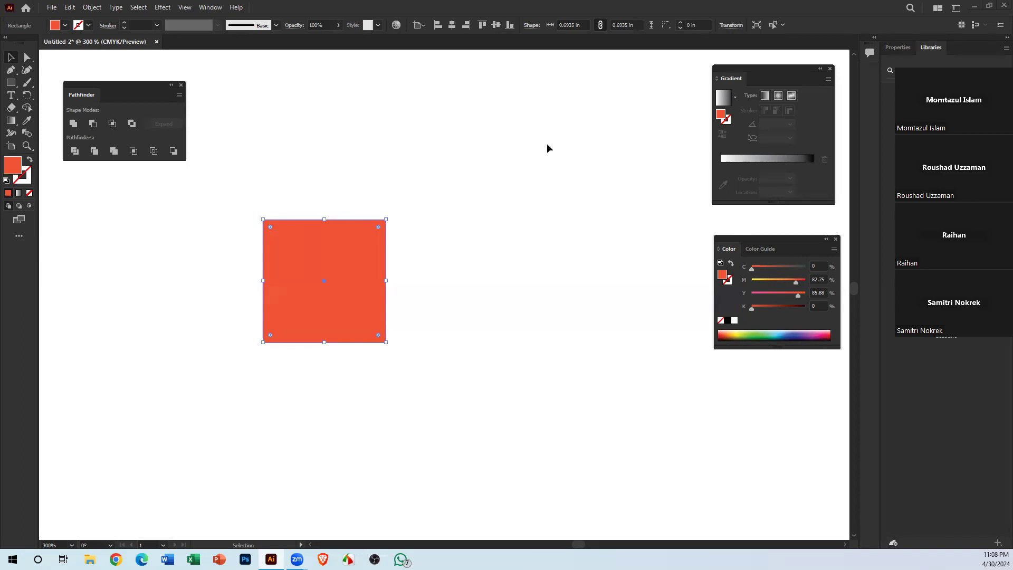
drag(357, 303, 408, 270)
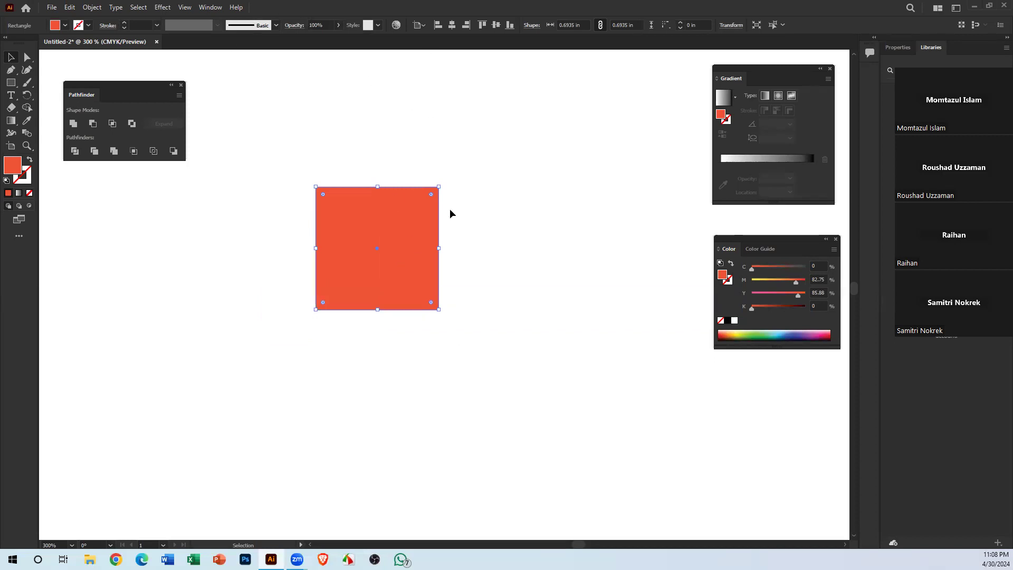
Duplicate the red square up and to the right so the two overlap, and fill the duplicate with purple
click(521, 221)
click(366, 238)
drag(369, 268, 381, 228)
drag(303, 139, 439, 381)
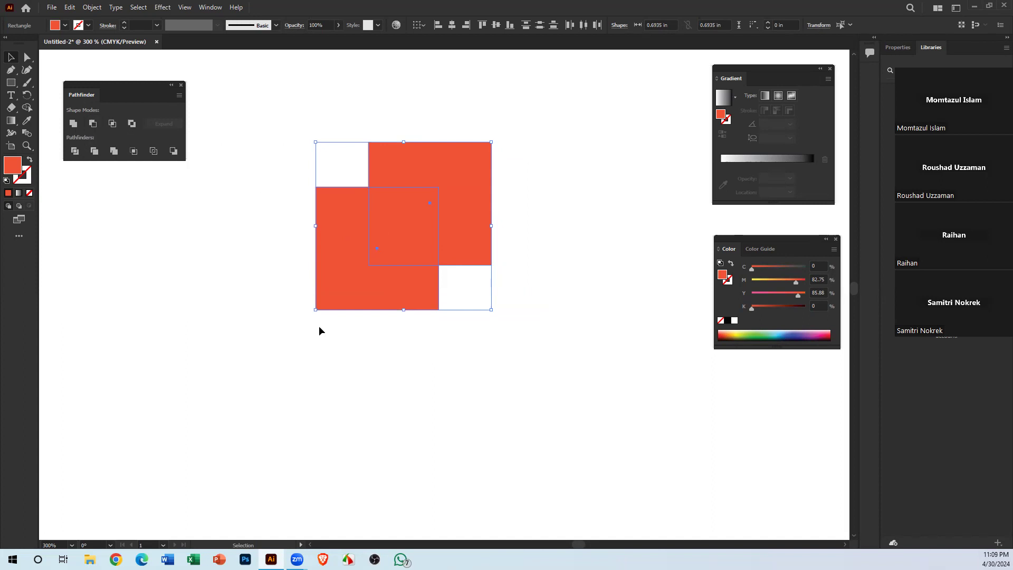
click(309, 106)
click(466, 224)
click(815, 331)
Apply Pathfinder Trim to the two overlapping squares, and ungroup the result
drag(547, 317, 296, 89)
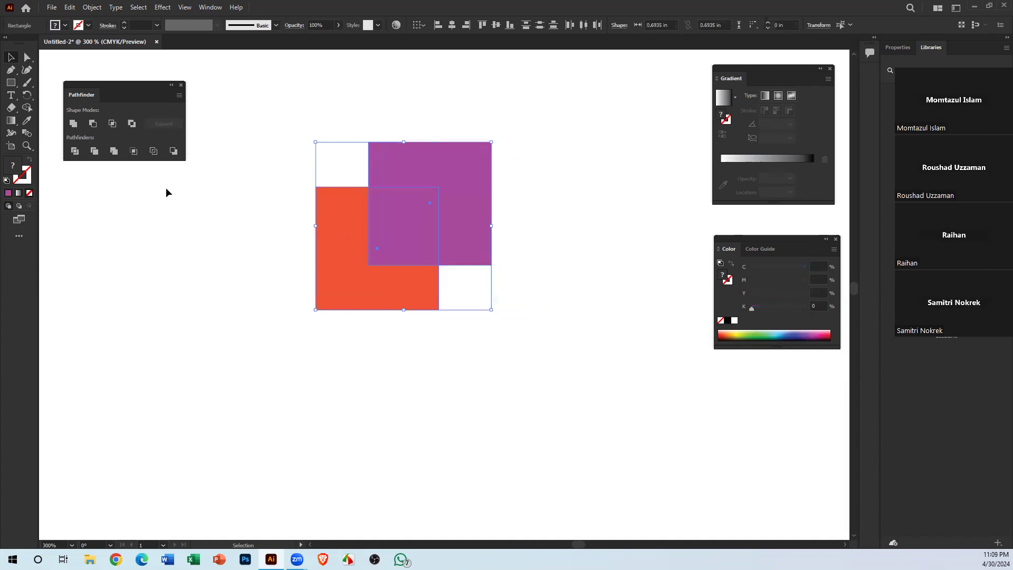
click(95, 150)
click(590, 274)
right_click(442, 198)
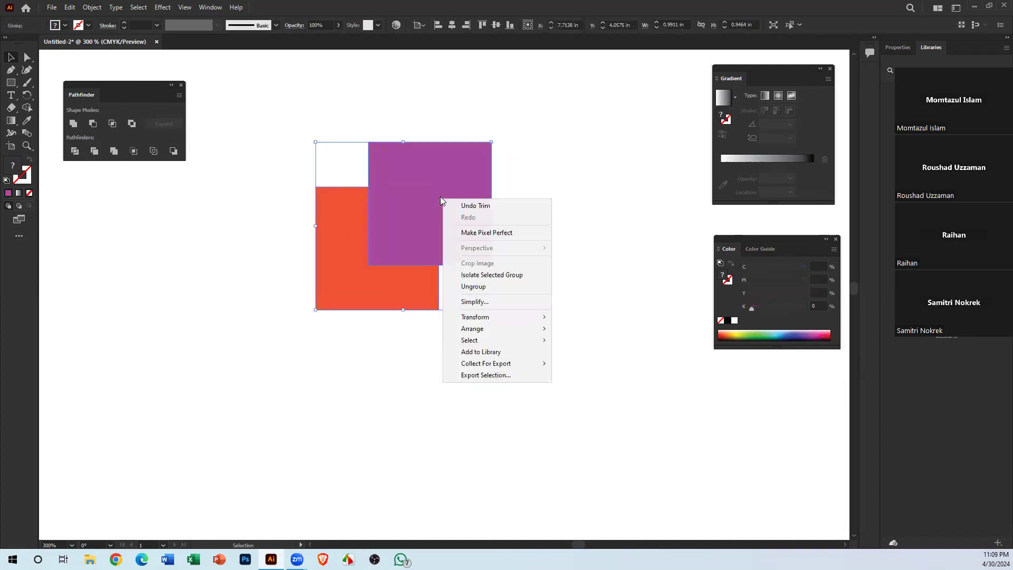
click(502, 285)
click(590, 270)
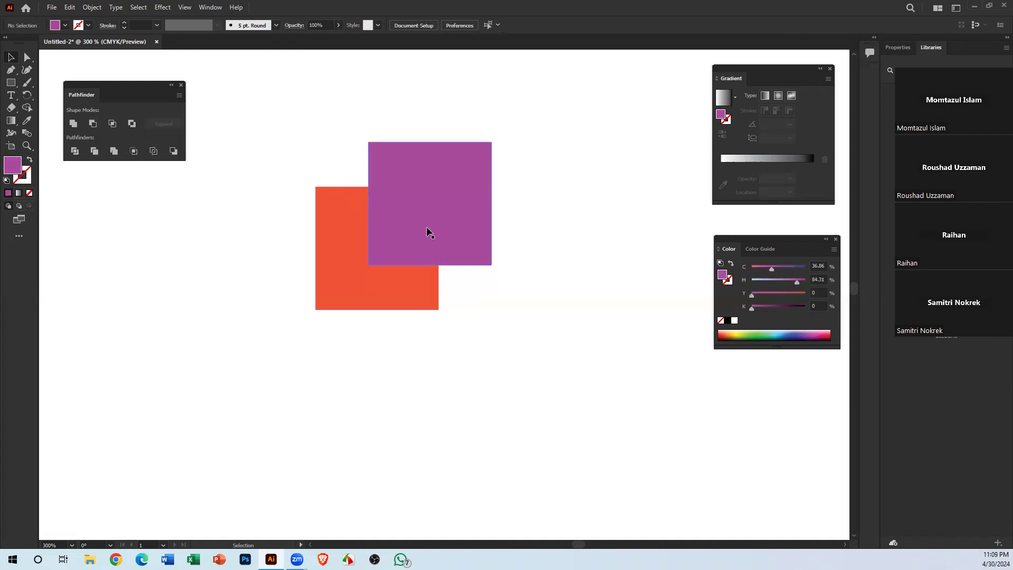
Pull the purple square away from the trimmed red piece to expose the cut, and delete both shapes
drag(423, 217, 497, 207)
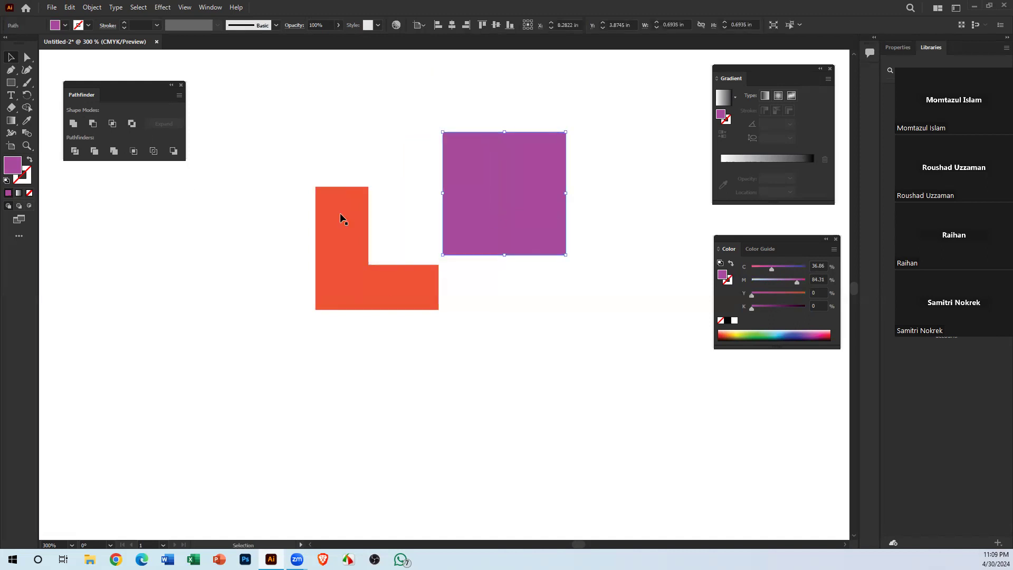
drag(487, 218, 412, 229)
drag(507, 326, 378, 223)
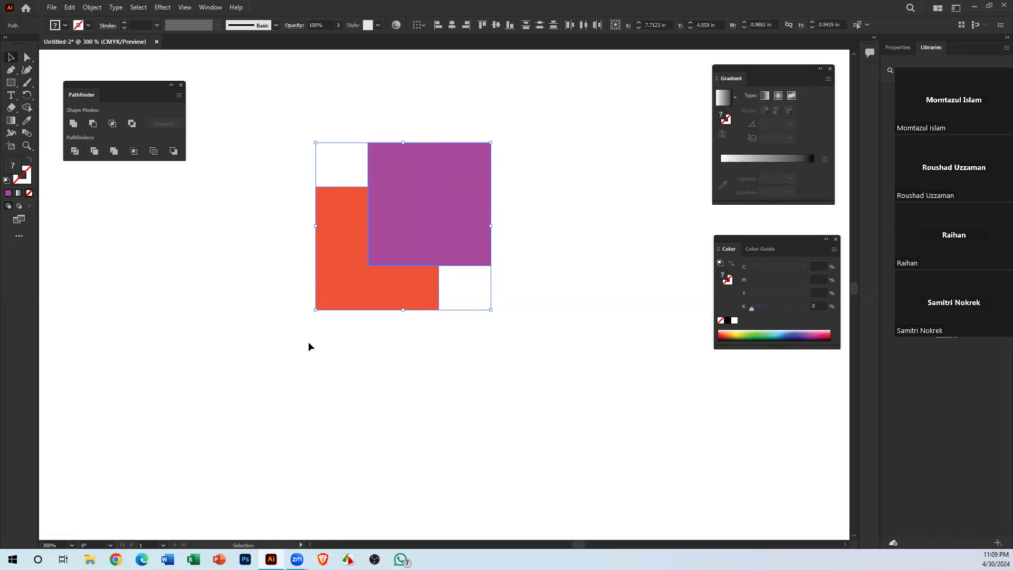
click(172, 219)
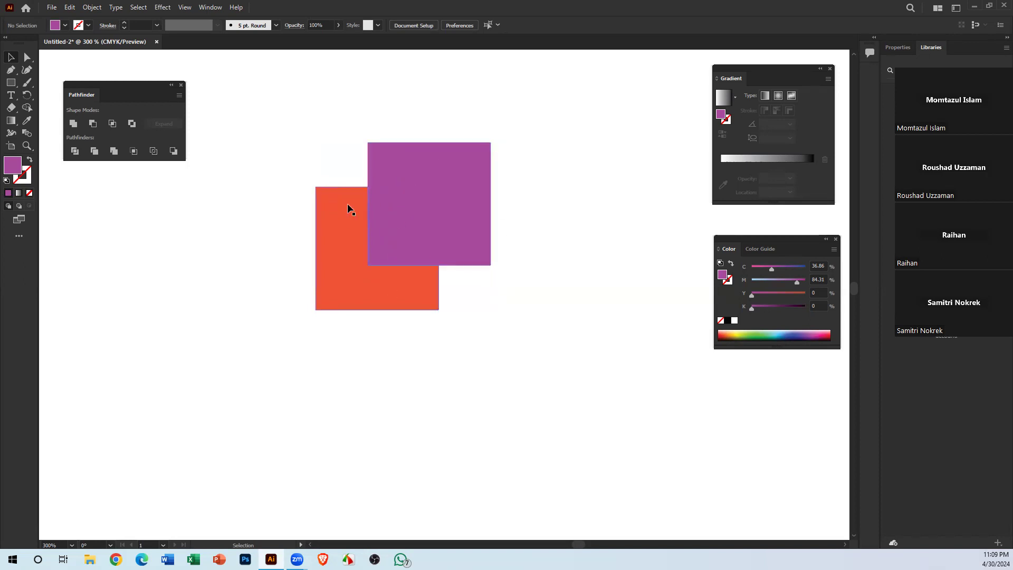
drag(376, 211, 560, 197)
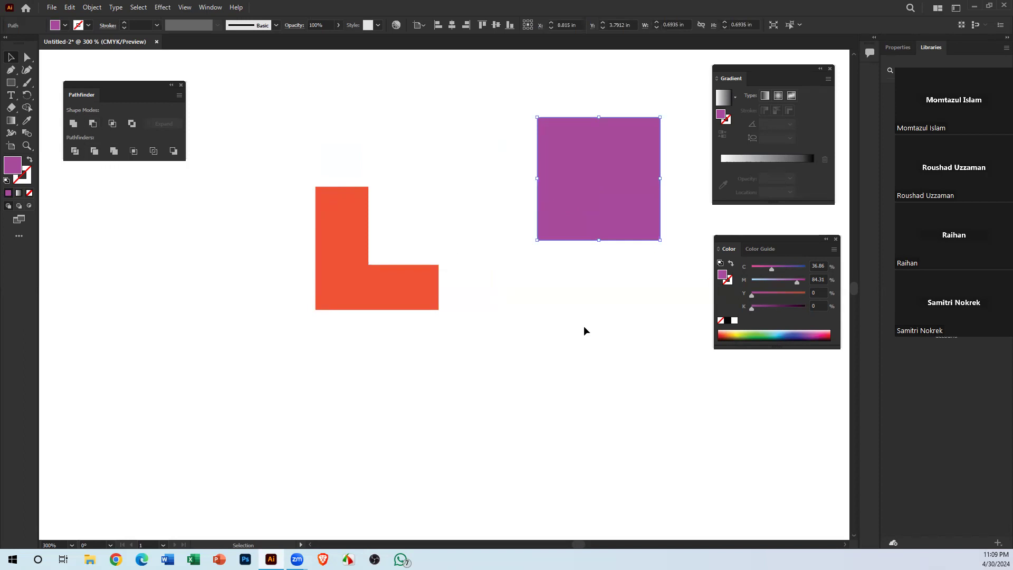
drag(583, 325, 206, 117)
key(Delete)
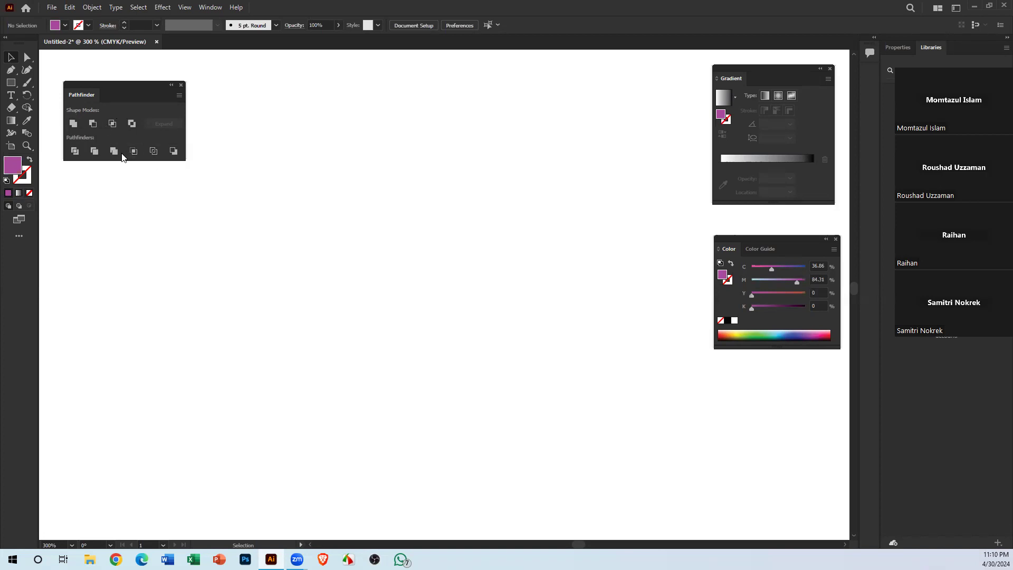
Draw a purple rectangle about 0.49 by 0.45 in, and a separate purple hexagon to its upper right
click(10, 83)
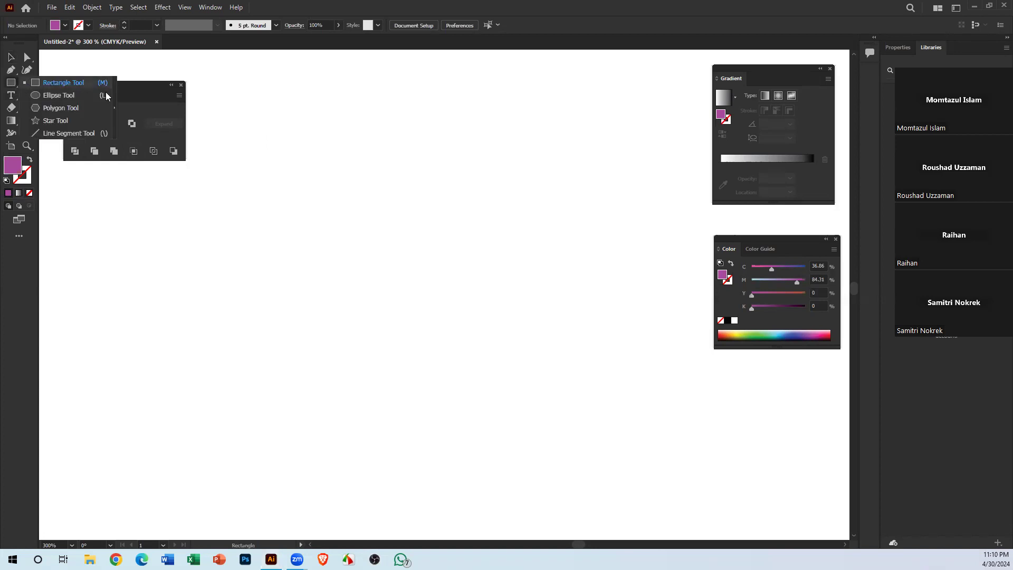
click(88, 84)
drag(267, 272, 355, 351)
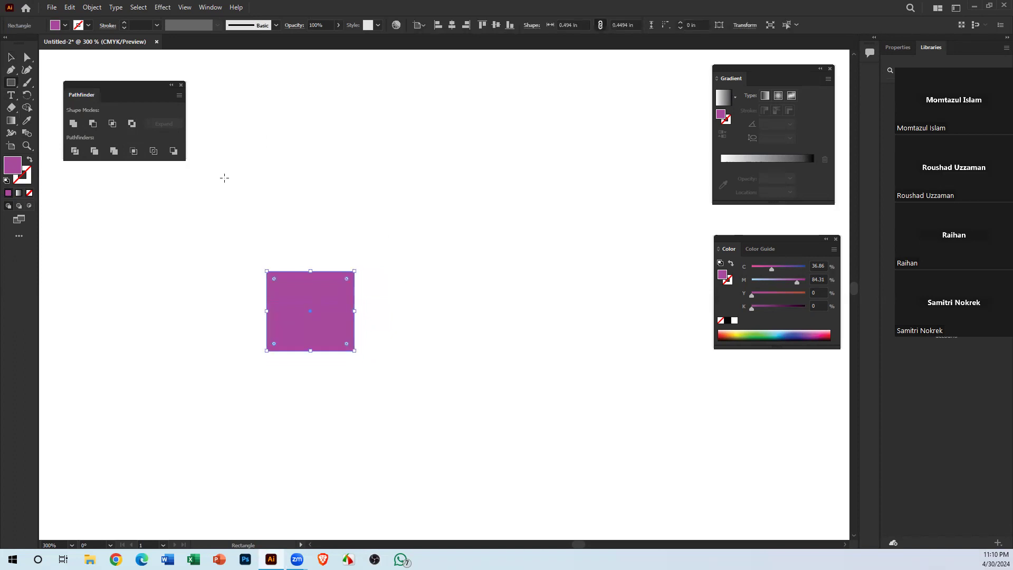
click(15, 81)
click(80, 111)
drag(463, 257, 503, 281)
click(11, 57)
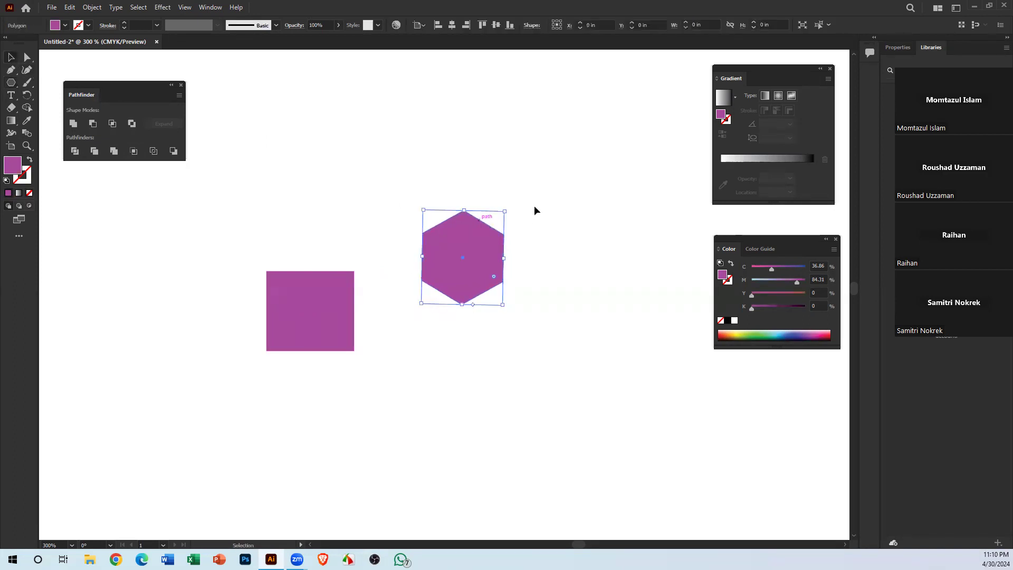
Place the hexagon, rotated and reduced, over the rectangle's right edge, with a duplicate of it over the left edge
drag(509, 210, 519, 299)
drag(467, 251, 386, 305)
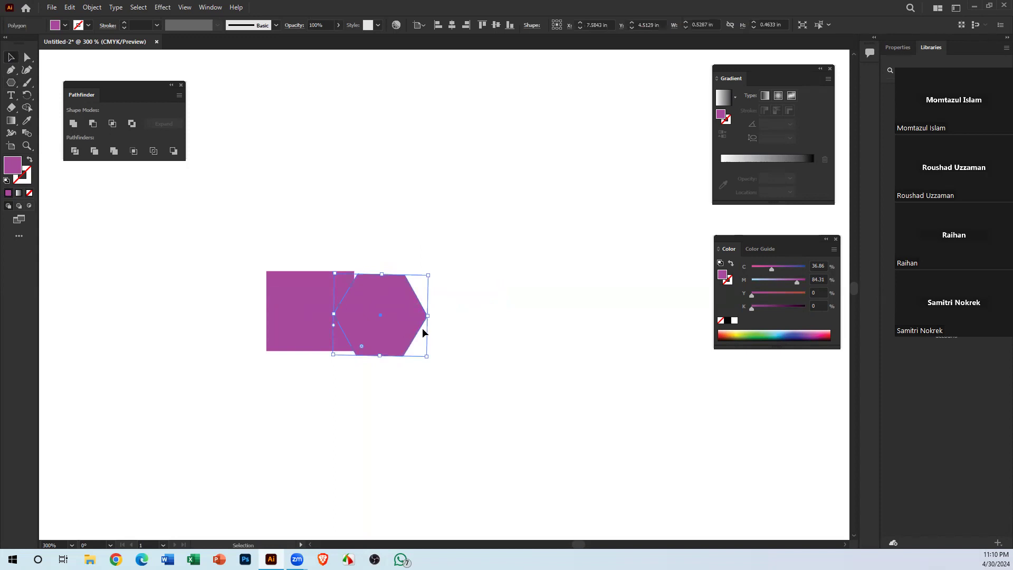
drag(426, 355, 362, 315)
drag(421, 326, 174, 237)
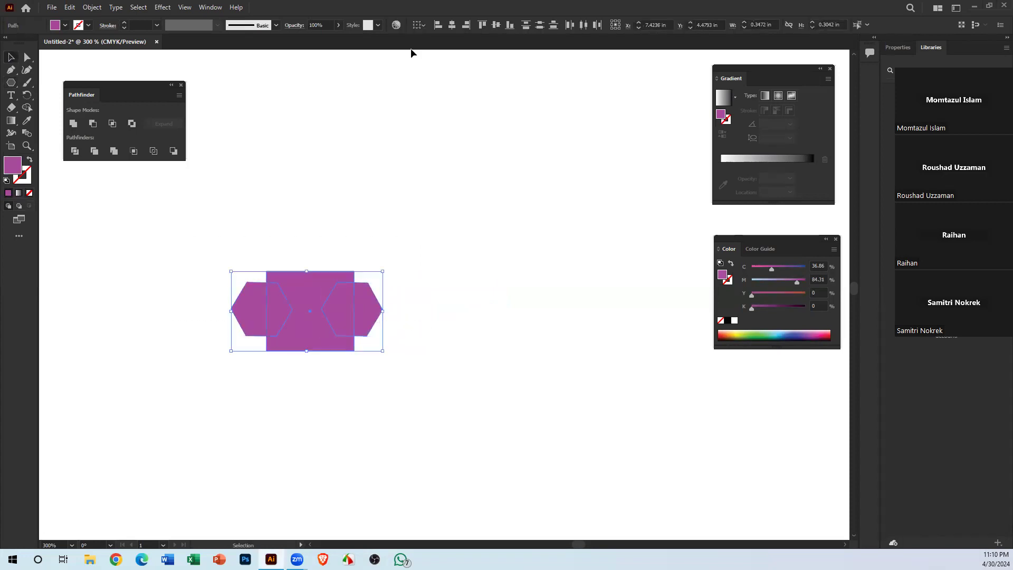
Align the vertical centres of the rectangle and both hexagons, and nudge the right hexagon slightly outward
key(Up)
drag(514, 203, 514, 205)
drag(280, 175, 405, 455)
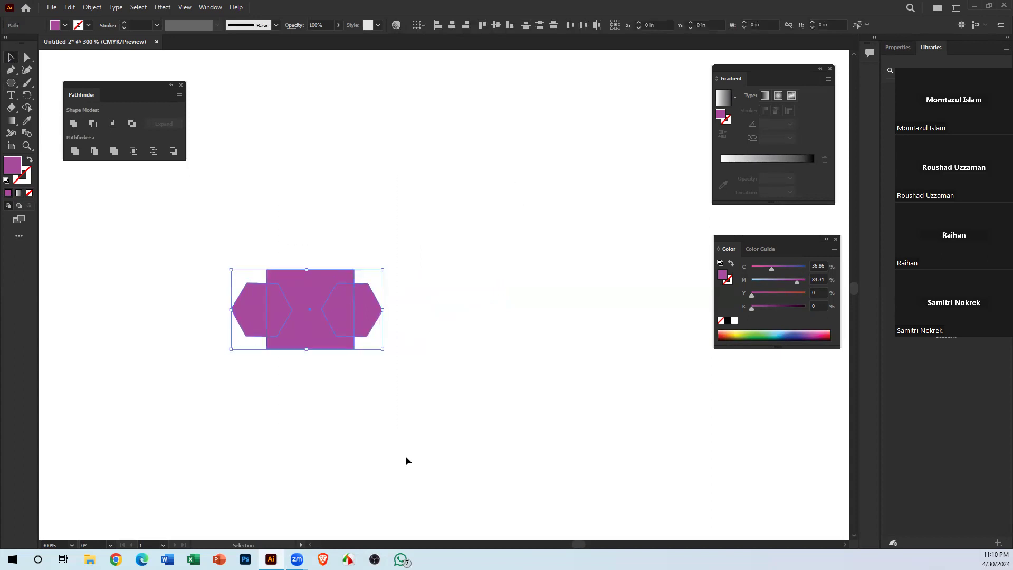
click(405, 404)
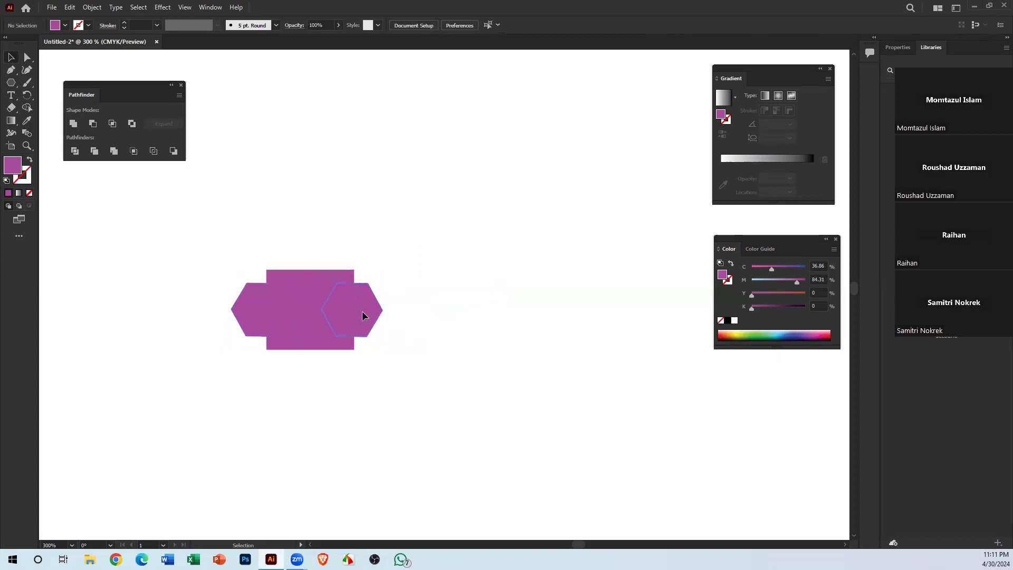
drag(429, 363, 368, 400)
click(397, 178)
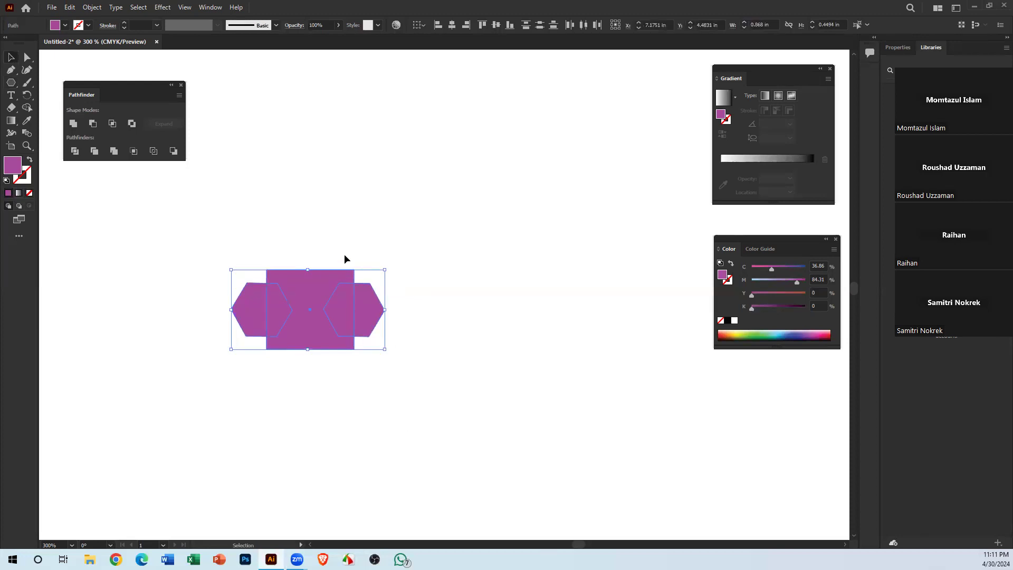
Apply Pathfinder Merge to the rectangle and both hexagons, and move the merged shape around the canvas
click(113, 151)
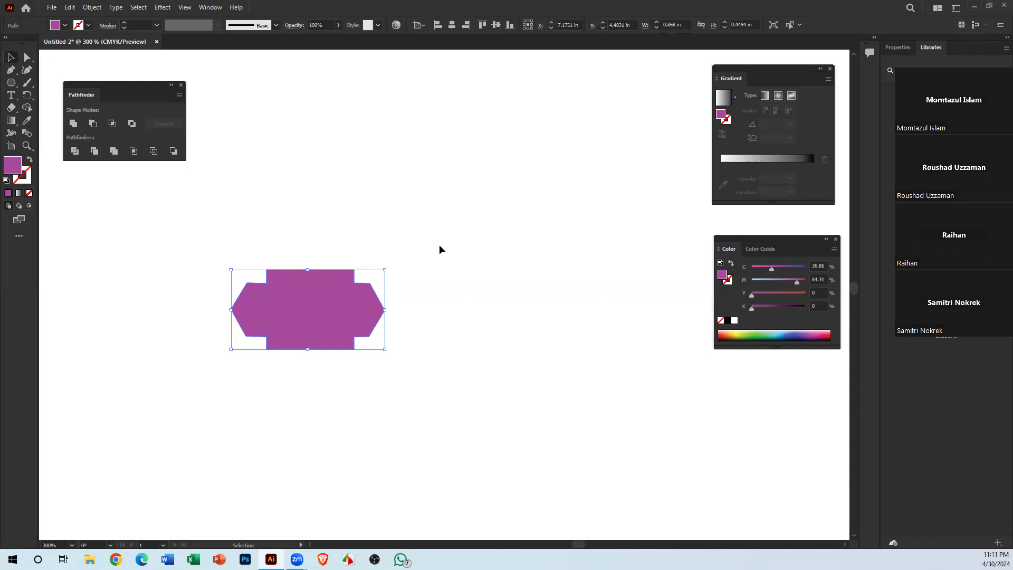
drag(297, 285, 381, 254)
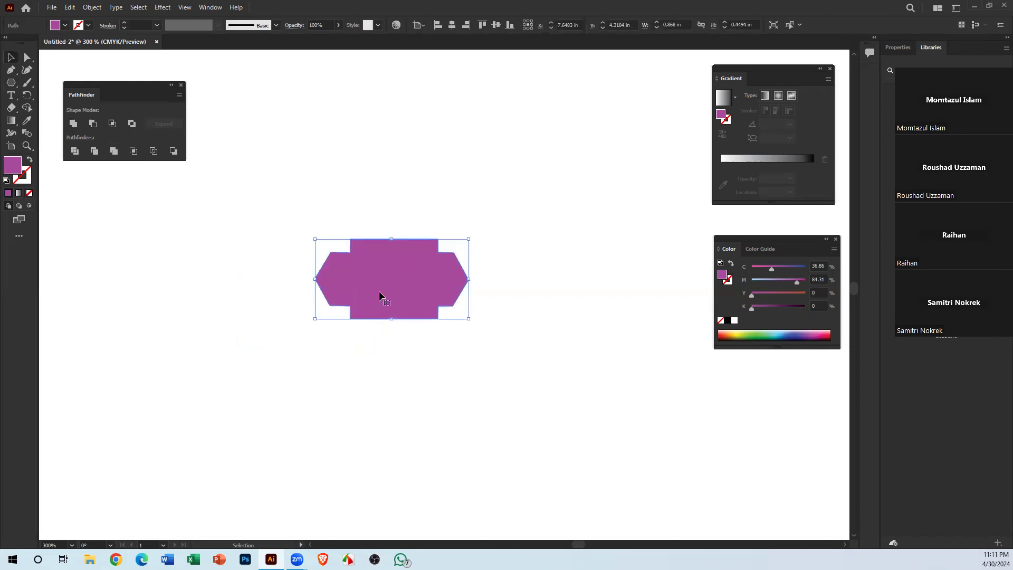
drag(405, 270, 332, 295)
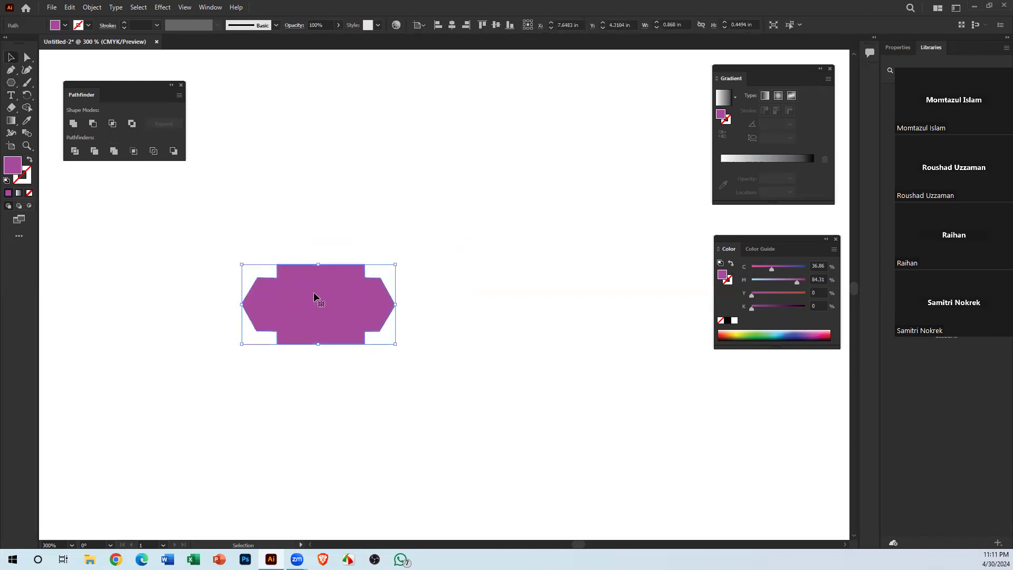
Undo the shape moves and the Merge to get back the separate rectangle and hexagons
click(11, 82)
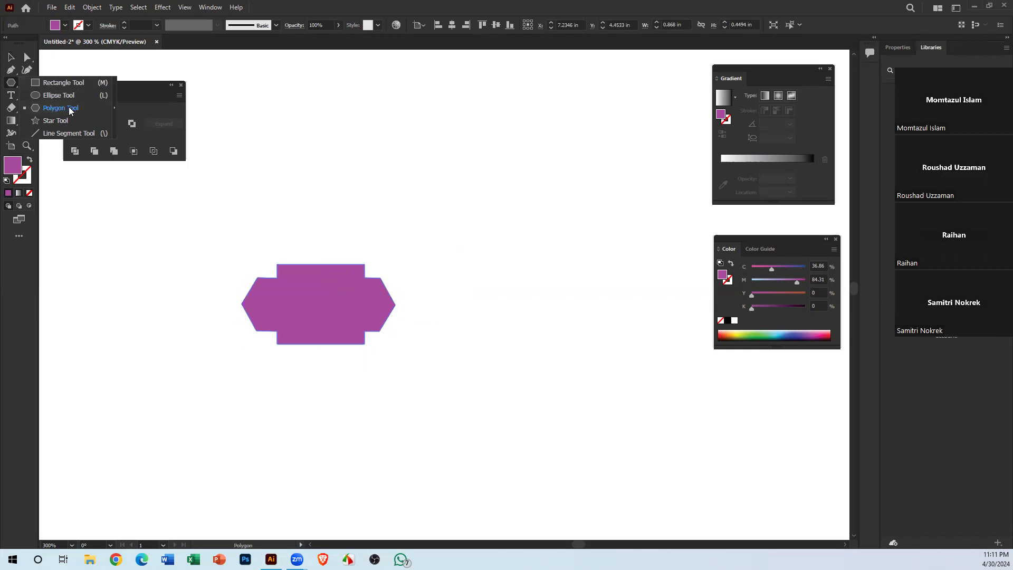
key(v)
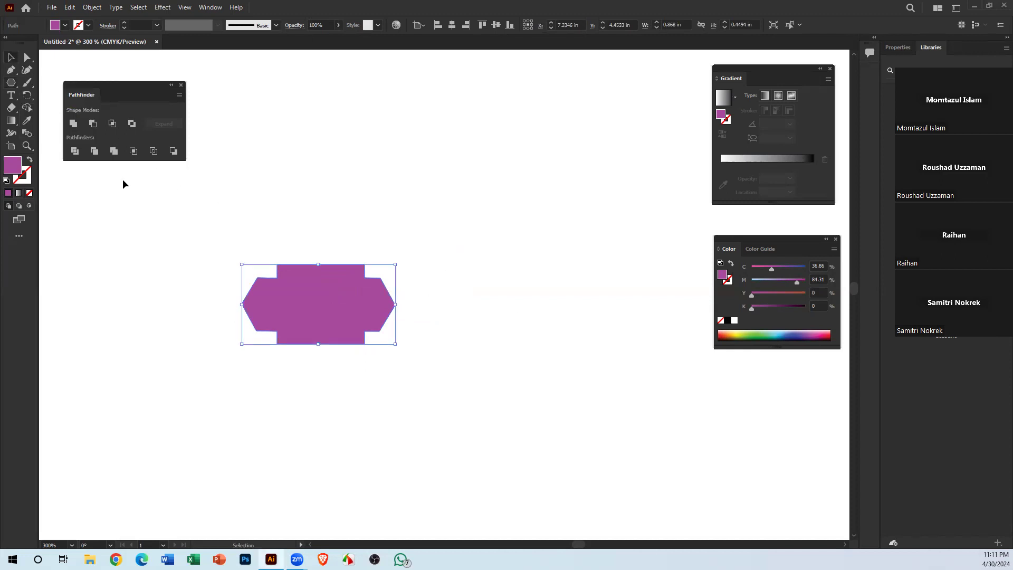
click(123, 179)
key(ctrl+z)
key(ctrl+z)
key(ctrl+z)
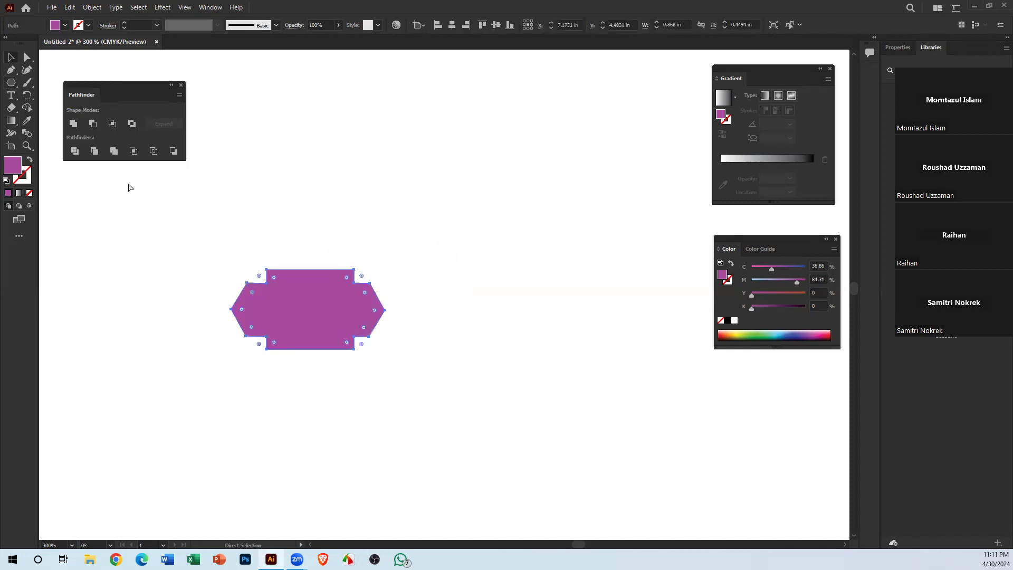
click(441, 278)
Duplicate the overlapping rectangle and hexagons to the upper right, and apply Pathfinder Merge to the original set
click(339, 323)
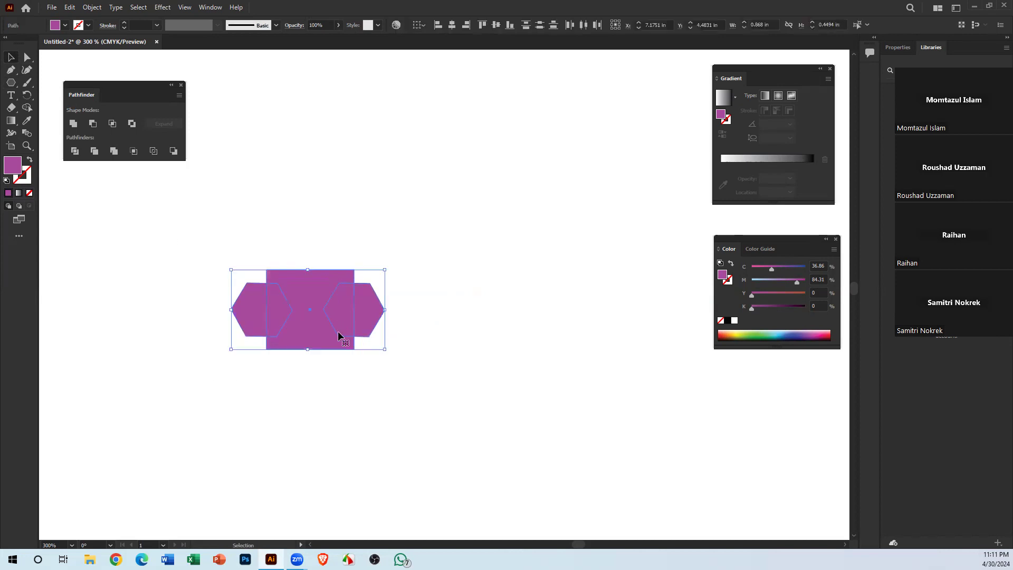
drag(341, 336, 572, 210)
click(296, 296)
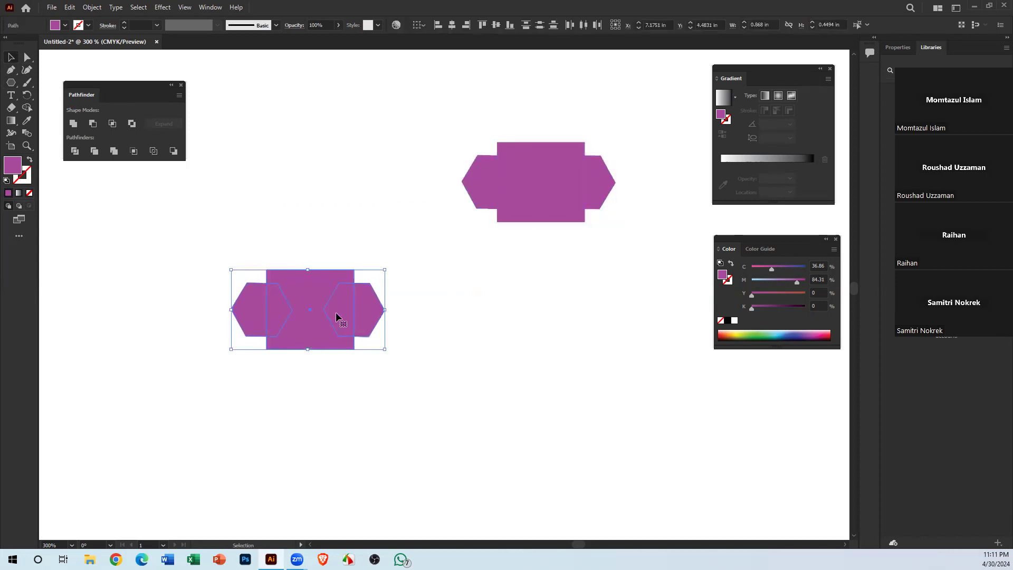
click(114, 152)
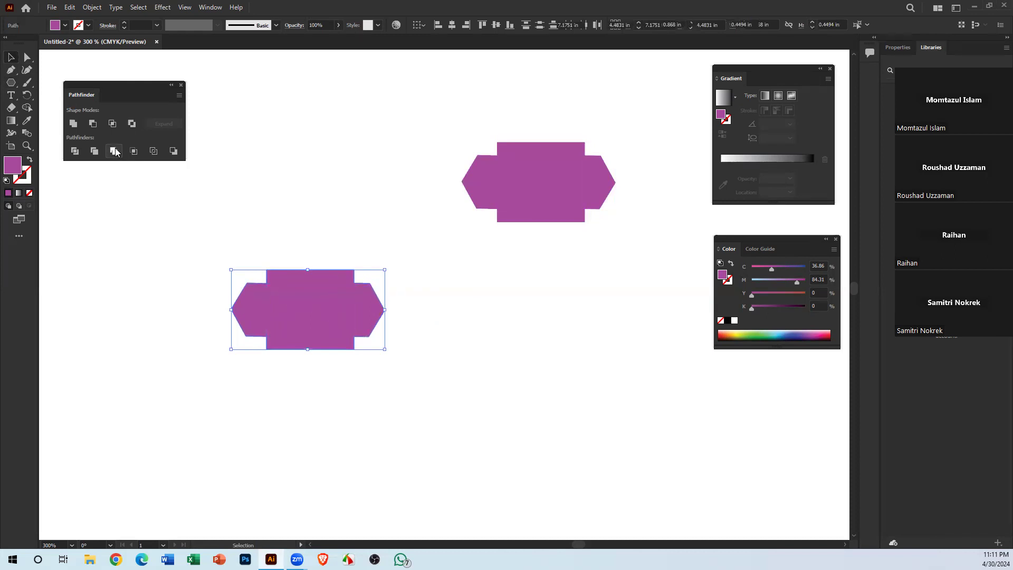
Move the merged shape down and to the left, and place the duplicate shape level with it on its right
drag(373, 329, 342, 350)
drag(598, 272, 498, 110)
drag(569, 186, 492, 335)
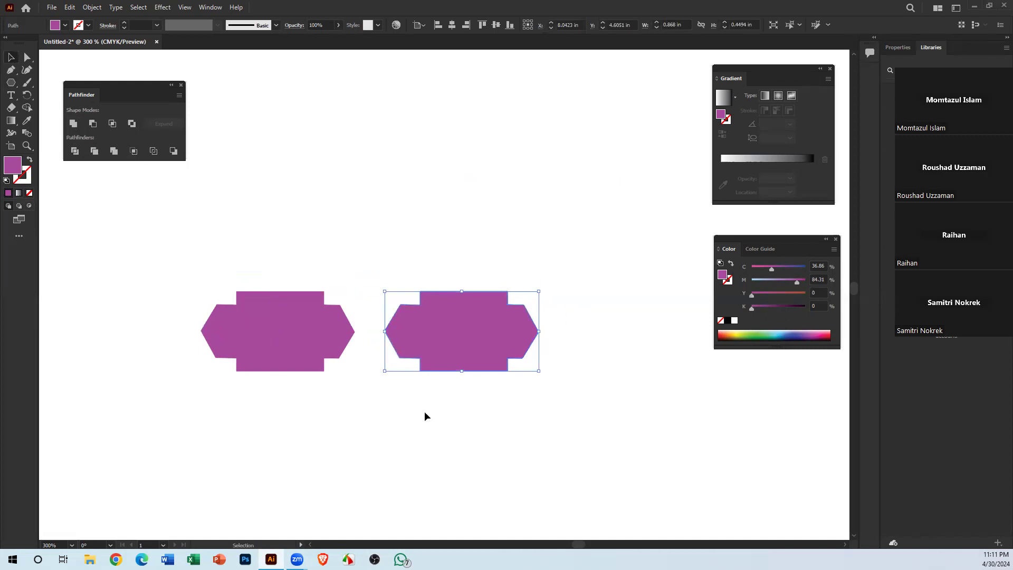
Select the two side-by-side notched shapes in turn to compare their outlines
scroll(493, 351, down, 1)
click(440, 417)
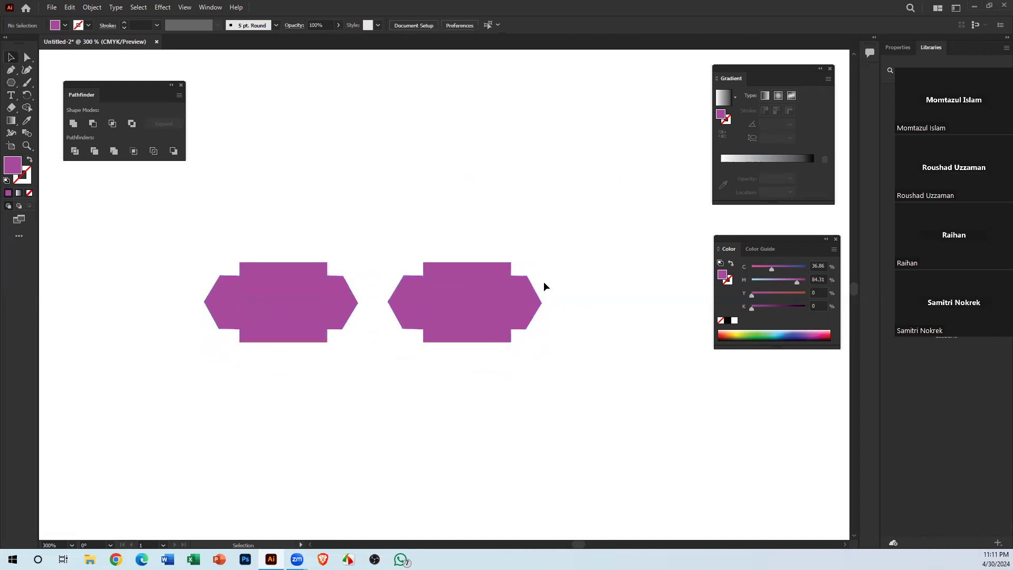
key(ctrl+a)
key(ctrl+shift+a)
click(311, 280)
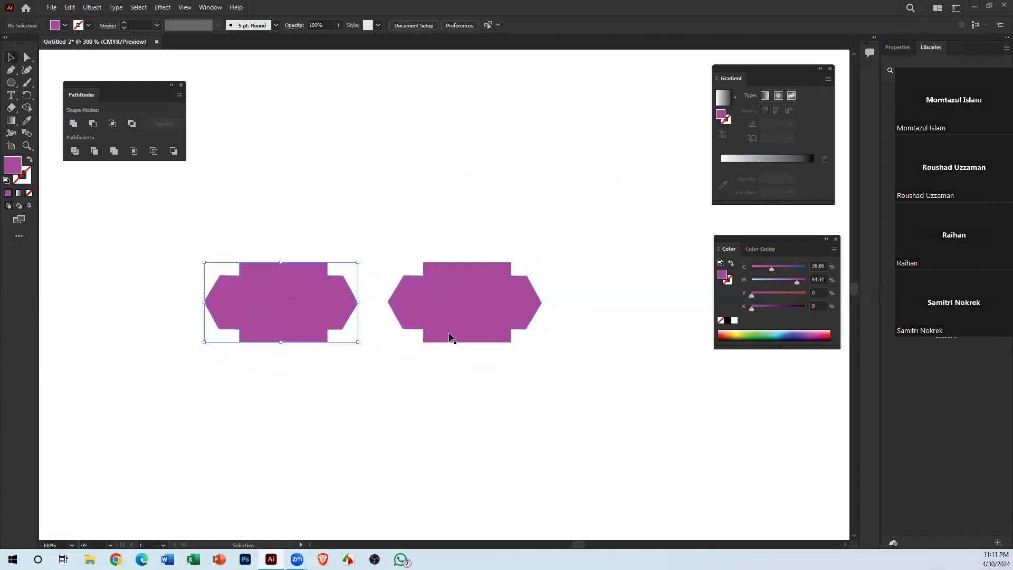
click(445, 357)
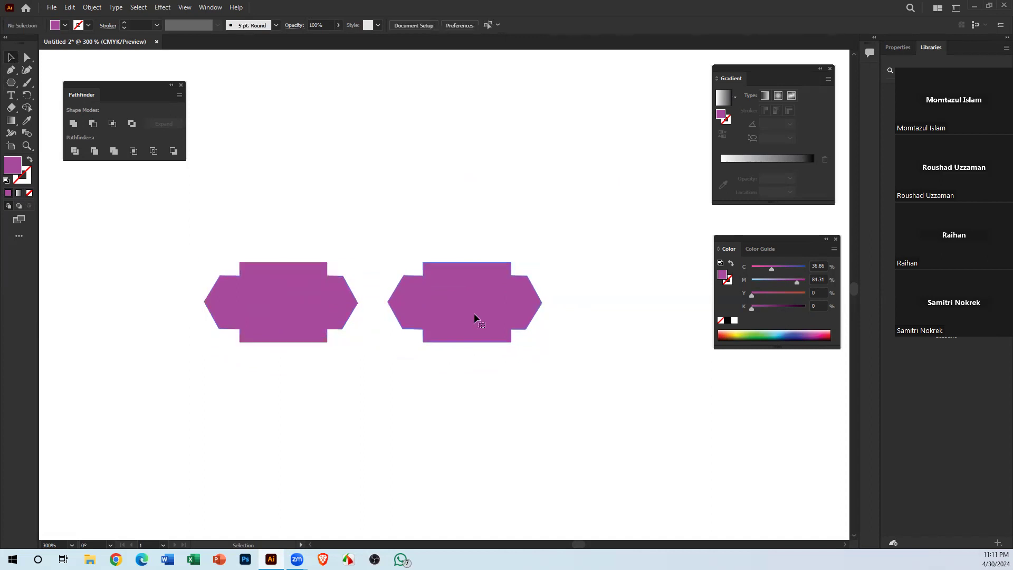
click(474, 314)
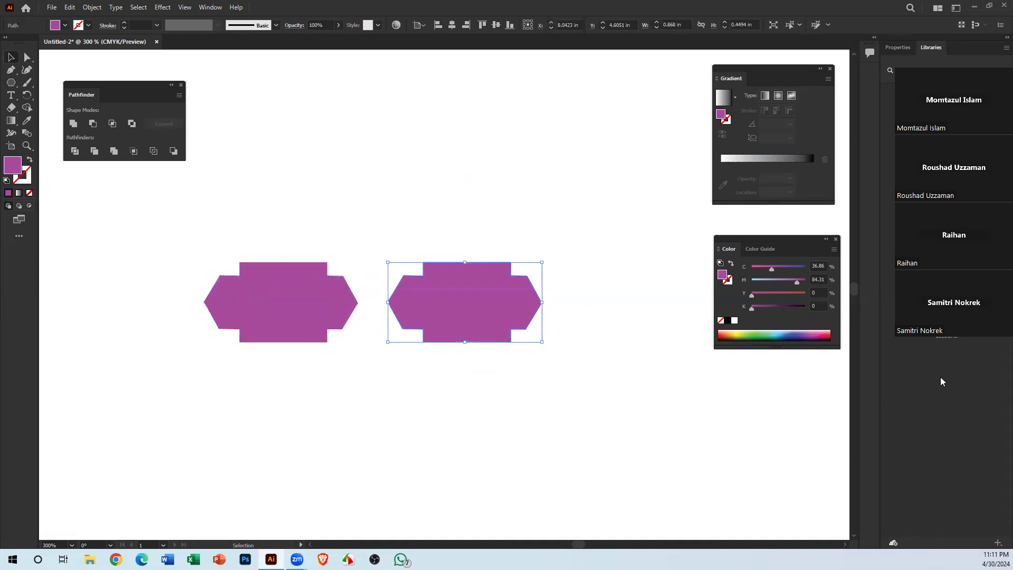
Select both purple notched shapes and delete them to empty the canvas
scroll(940, 376, up, 4)
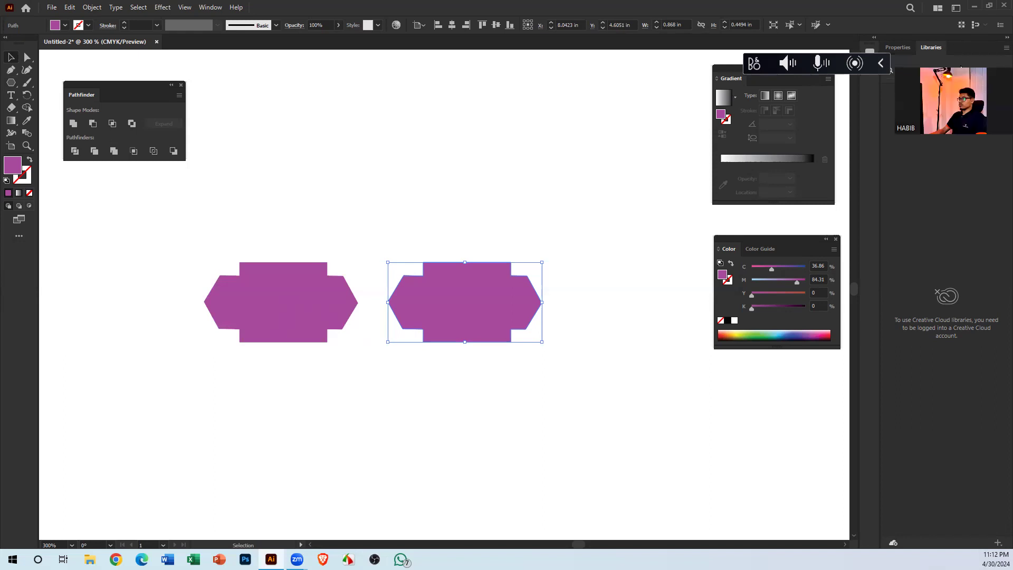
click(511, 372)
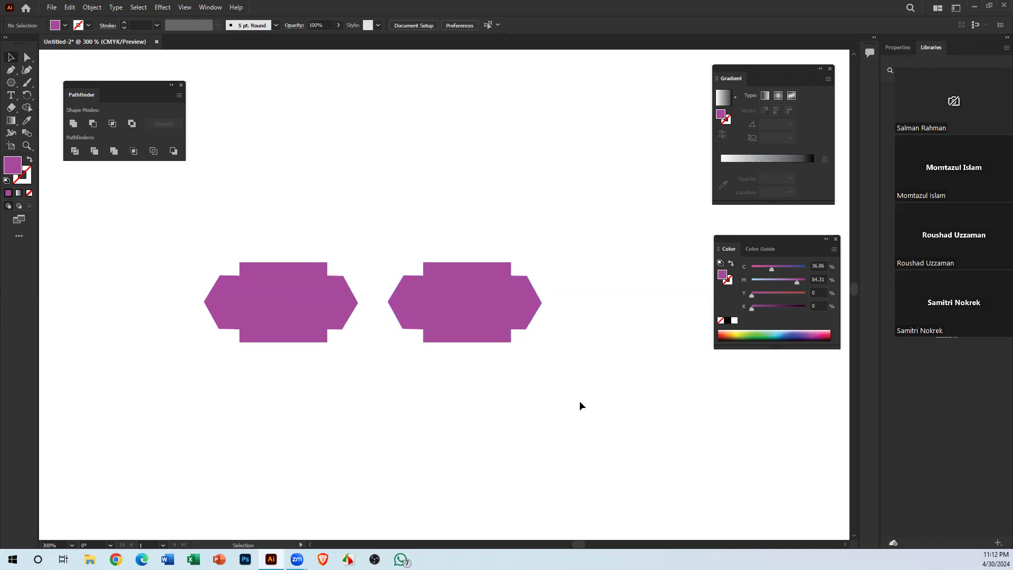
mouse_move(540, 393)
mouse_down()
mouse_move(518, 357)
mouse_move(545, 388)
mouse_up()
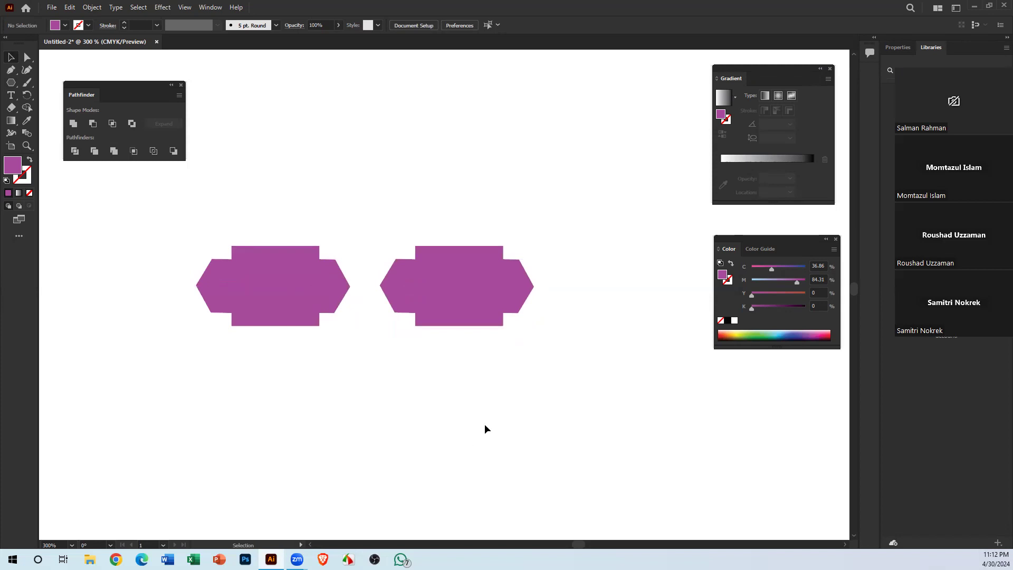
drag(539, 340, 219, 310)
shift+click(308, 328)
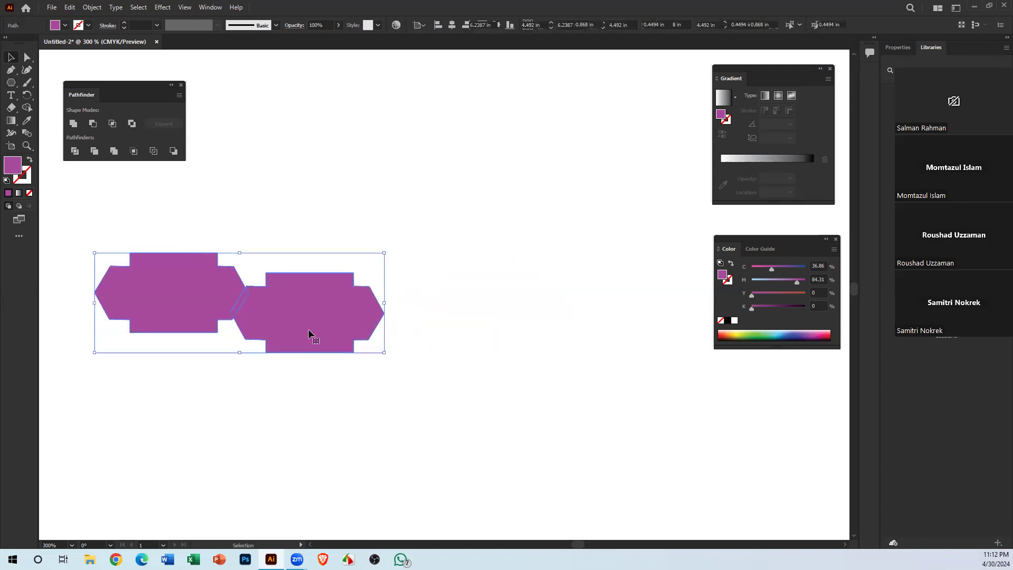
key(Delete)
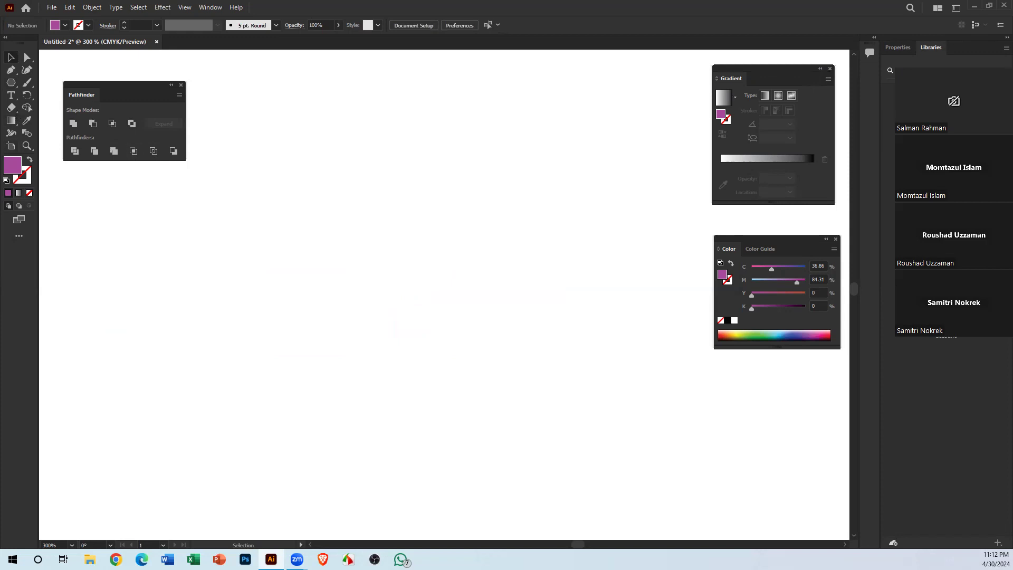
Draw a purple circle about 0.57 in in diameter and duplicate it about 0.38 in to the right, overlapping the original
click(12, 81)
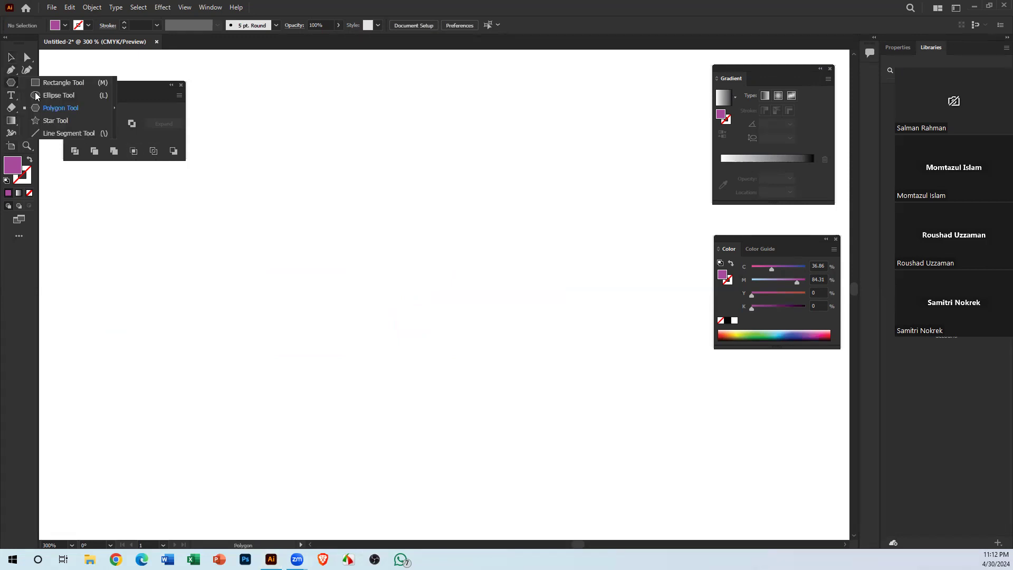
click(81, 94)
drag(277, 259, 379, 359)
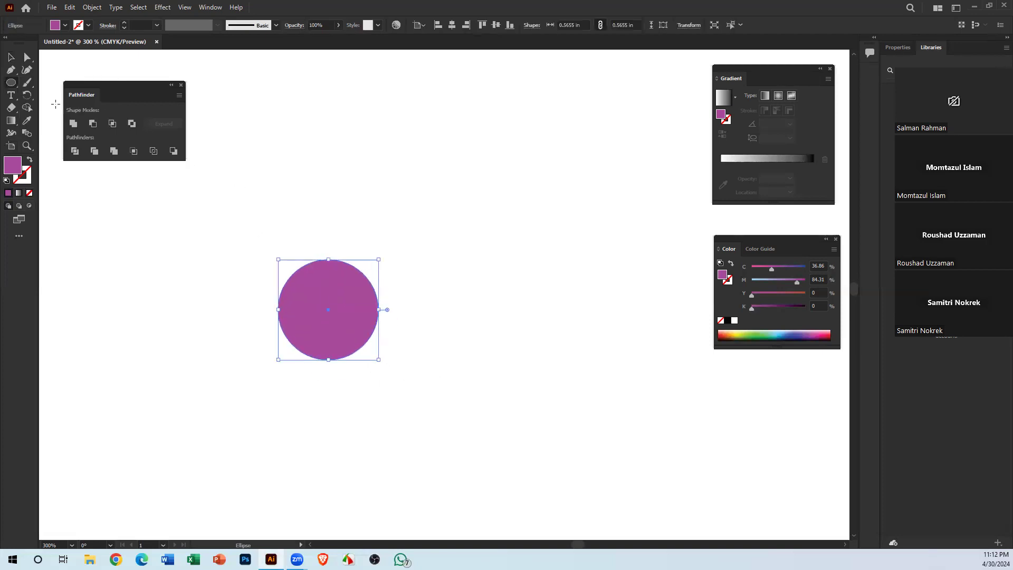
click(10, 56)
click(229, 199)
drag(333, 310, 401, 318)
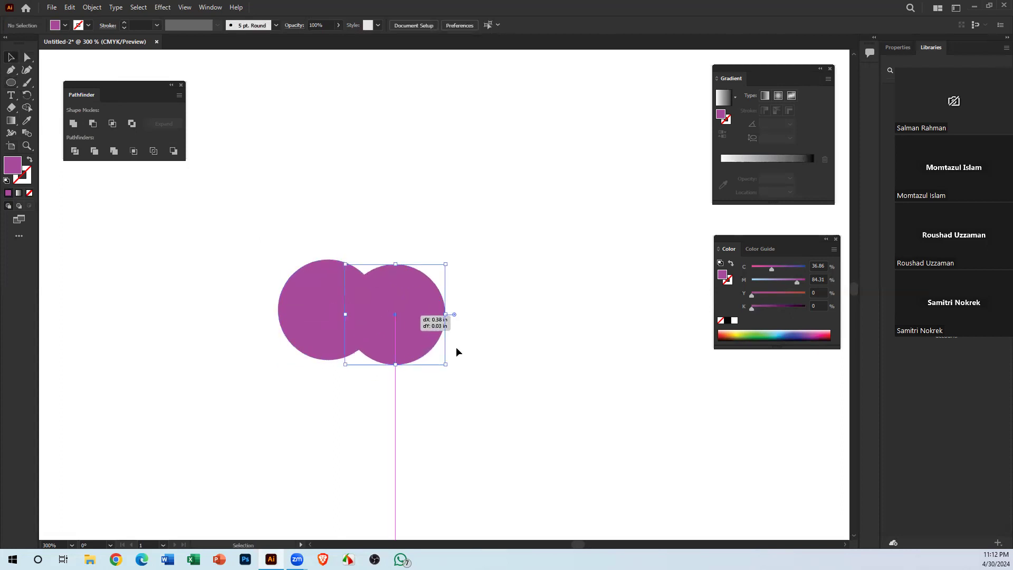
Select both overlapping circles and align them by their vertical centres
click(538, 353)
drag(284, 171, 435, 431)
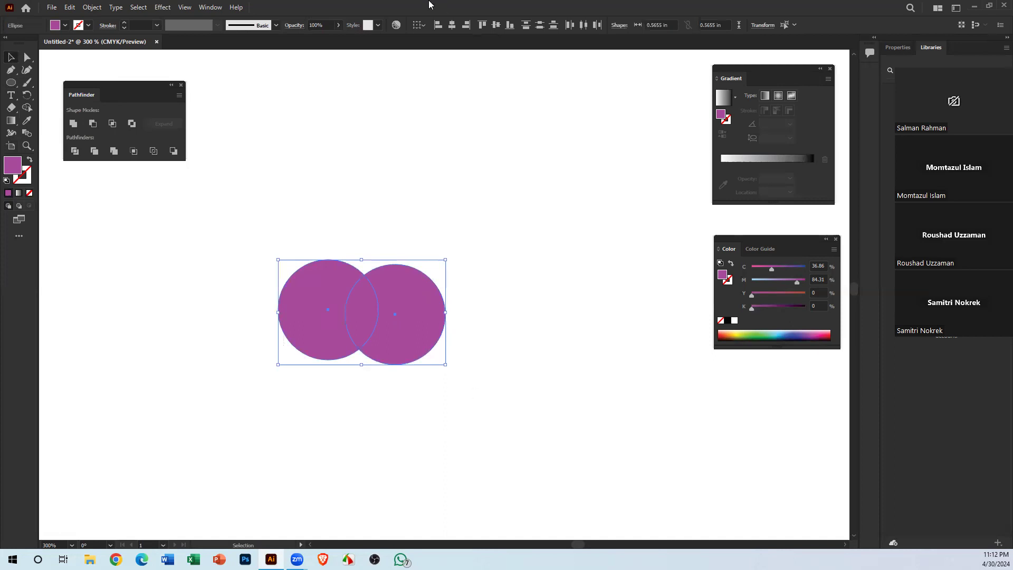
click(496, 27)
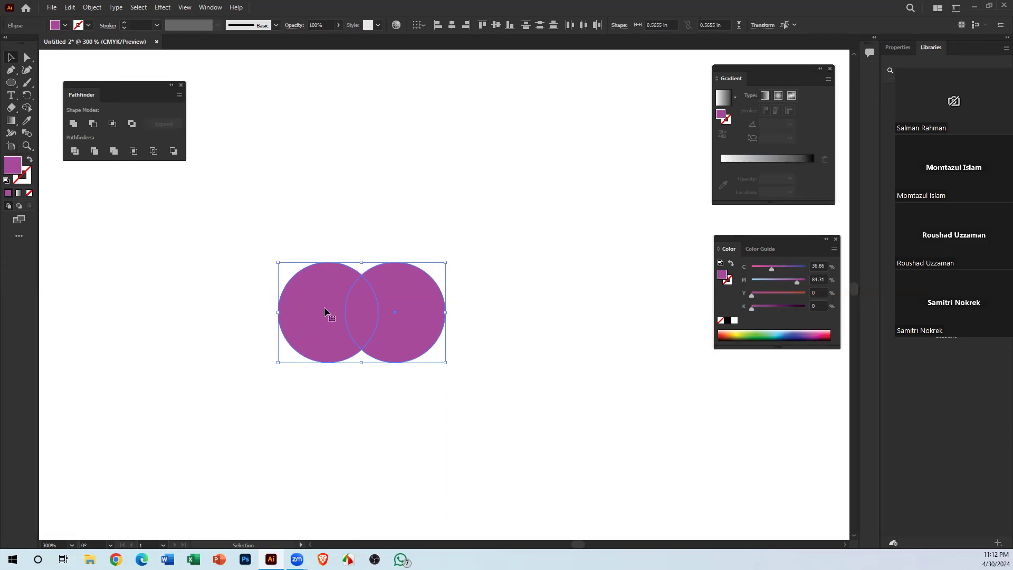
Apply Pathfinder Crop to the two overlapping circles
drag(279, 237, 459, 345)
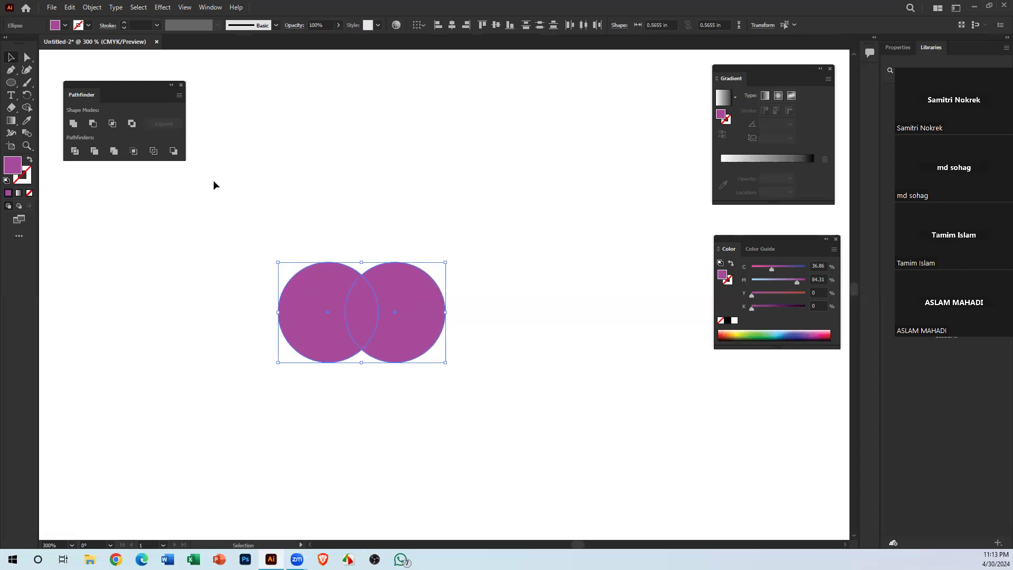
drag(277, 231, 519, 426)
click(133, 151)
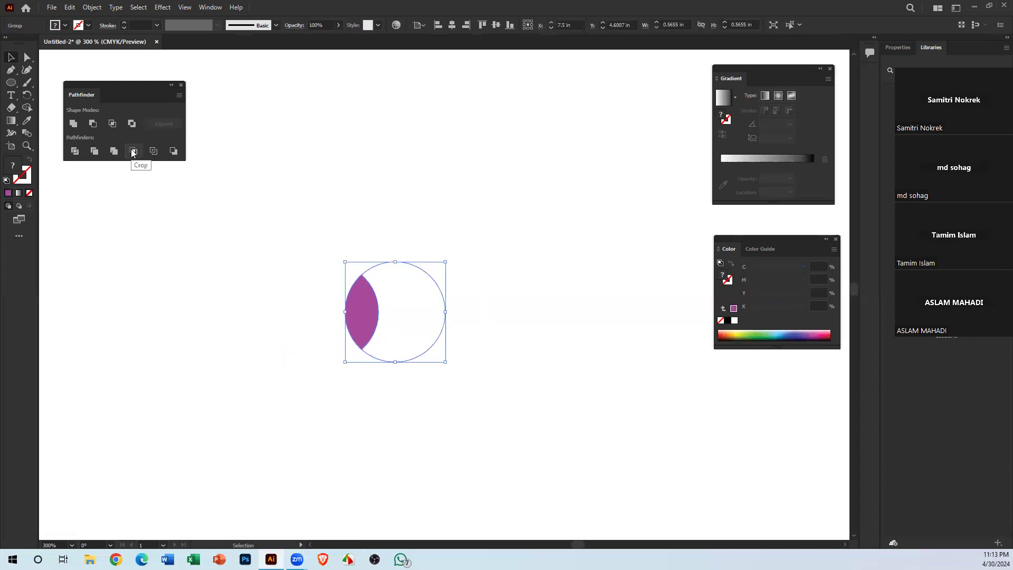
click(541, 346)
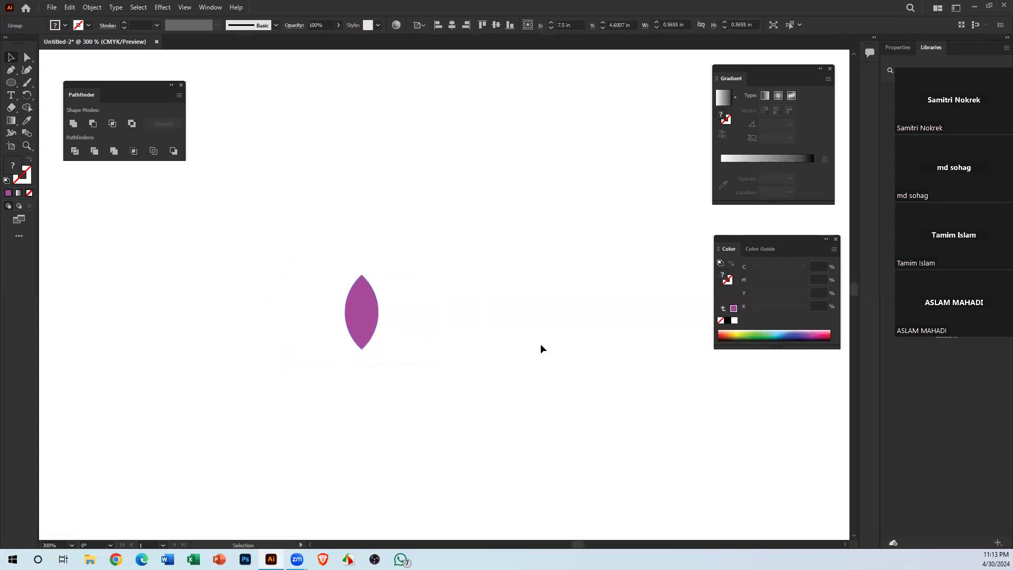
Ungroup the cropped result and delete the leftover unfilled part of the circle beside the lens shape
click(367, 305)
right_click(367, 304)
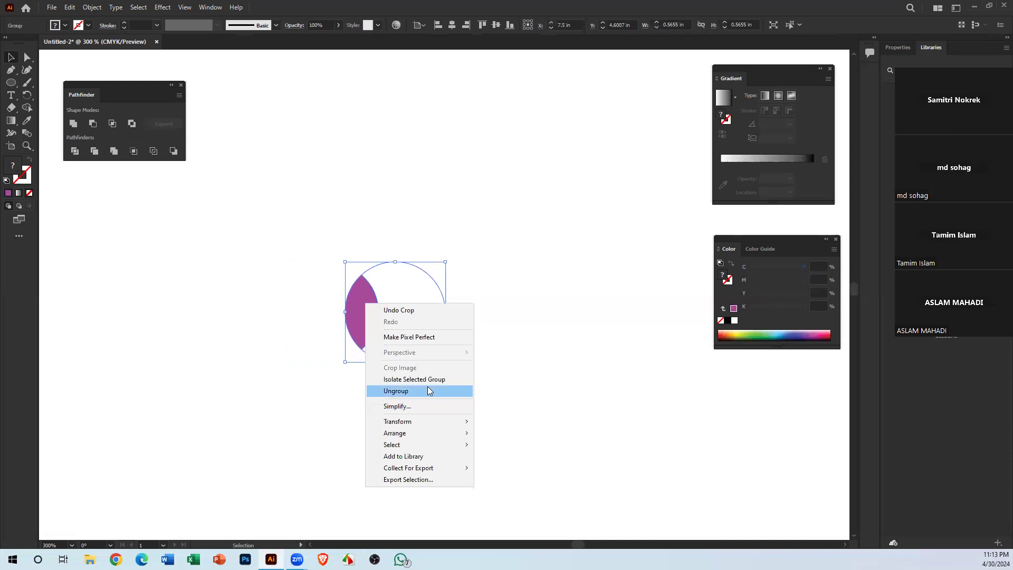
click(427, 391)
drag(431, 236, 445, 359)
key(Delete)
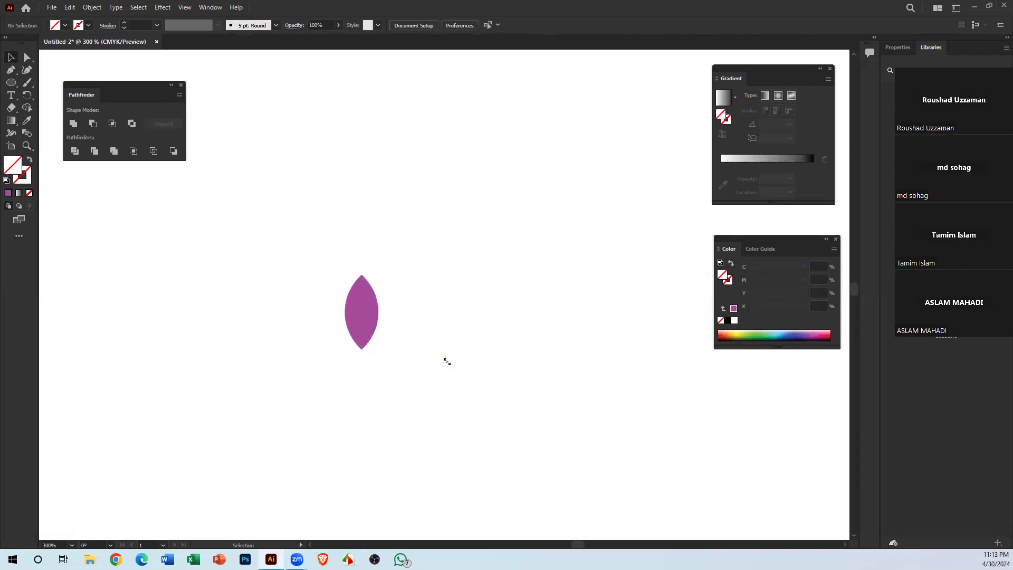
Move the purple lens shape up and to the right, and delete it
drag(377, 319, 449, 214)
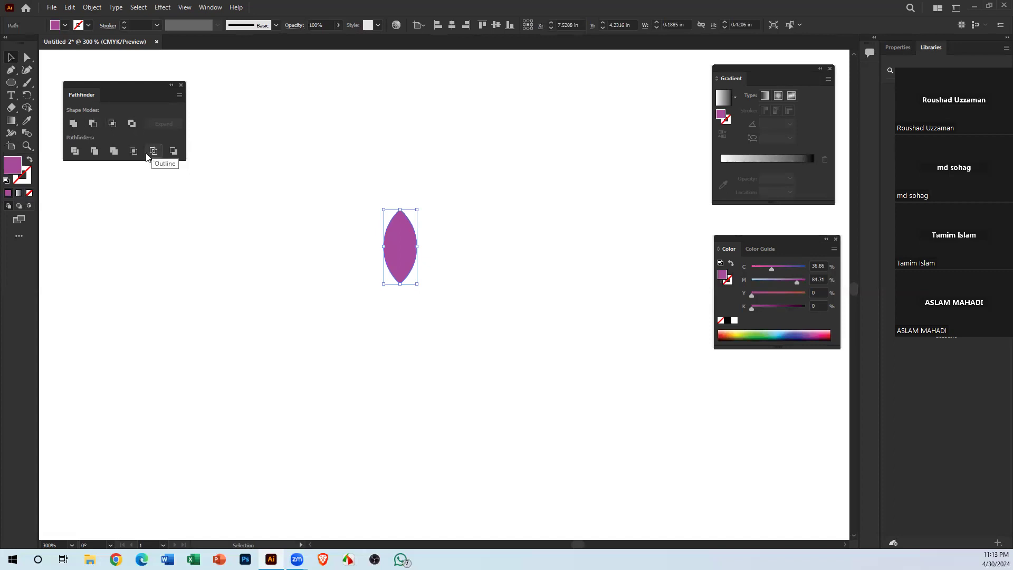
drag(539, 431, 538, 431)
key(Delete)
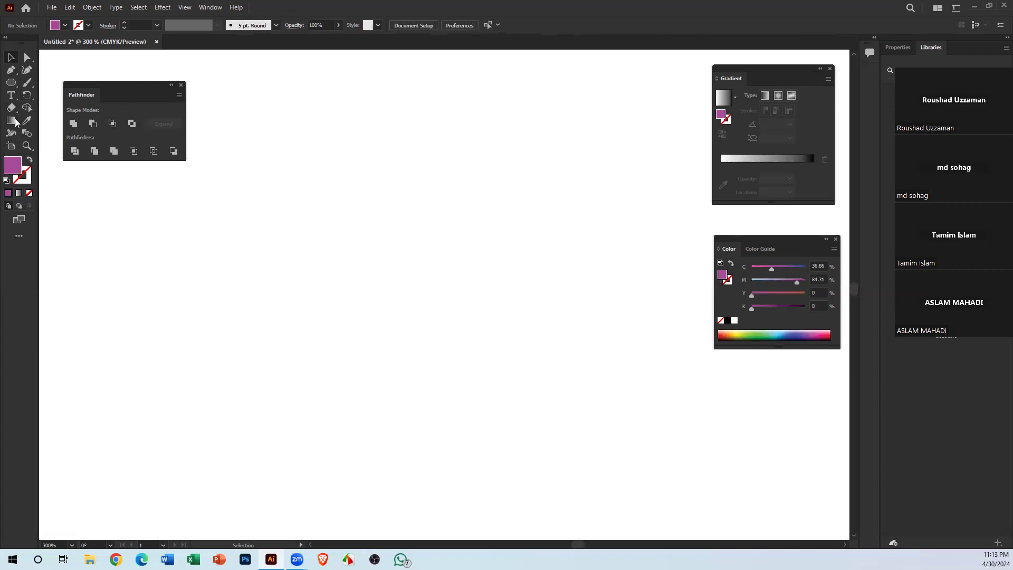
Draw a purple circle about 0.58 in in diameter and undo the tiny stray circle beside it
click(12, 85)
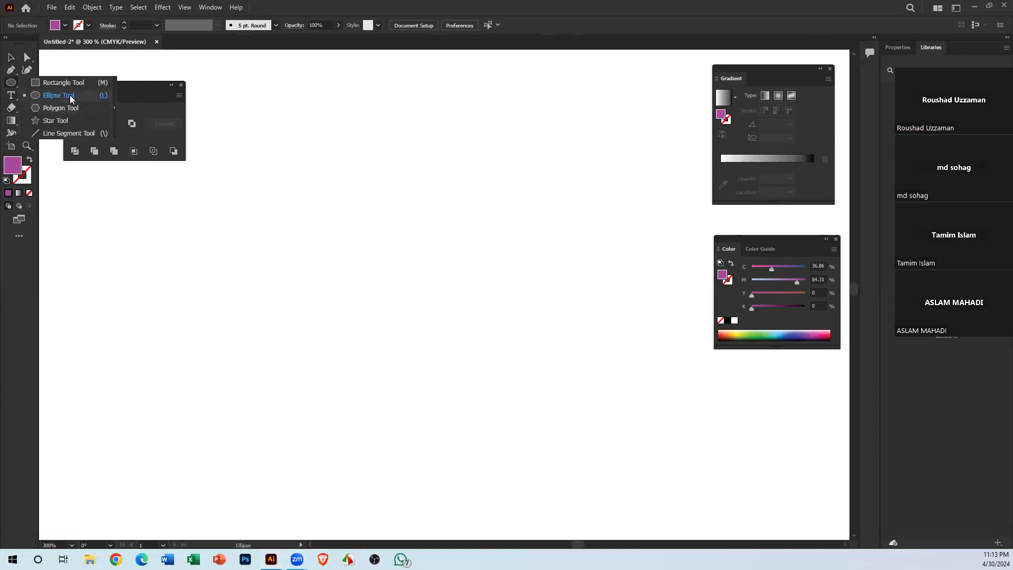
click(79, 98)
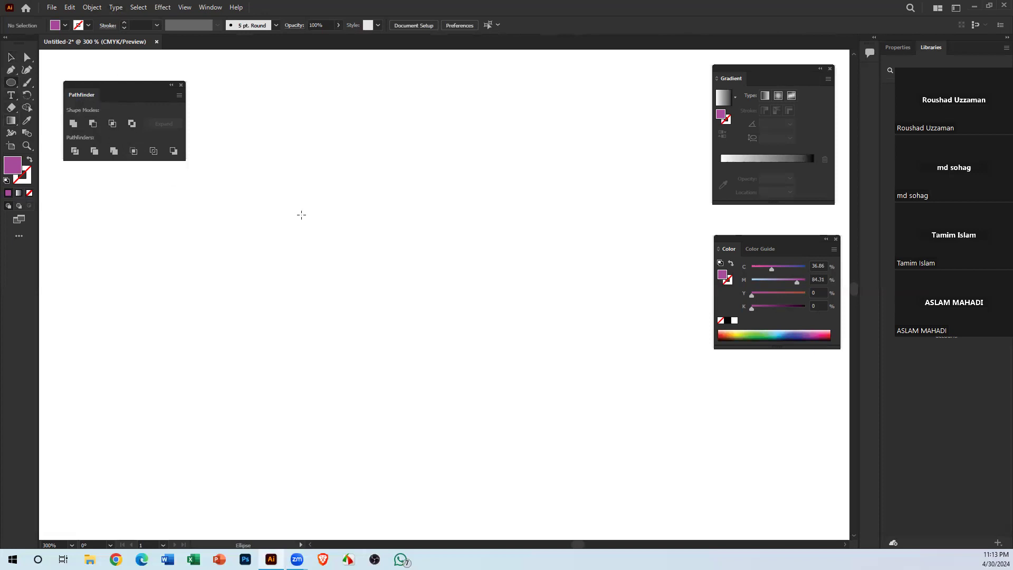
mouse_move(277, 225)
mouse_down()
mouse_move(296, 229)
mouse_move(387, 357)
mouse_move(379, 323)
mouse_move(392, 327)
mouse_up()
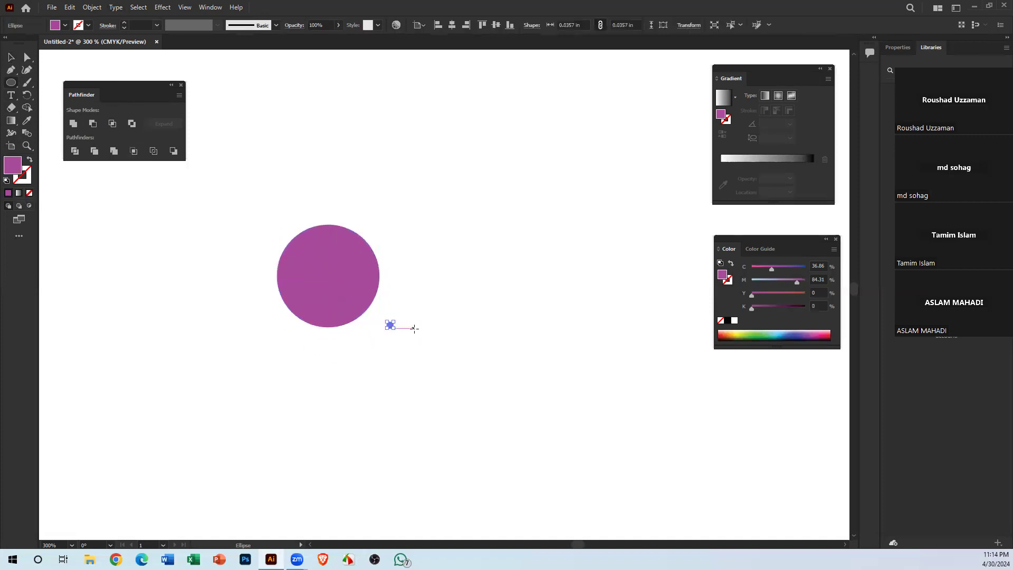
key(ctrl+z)
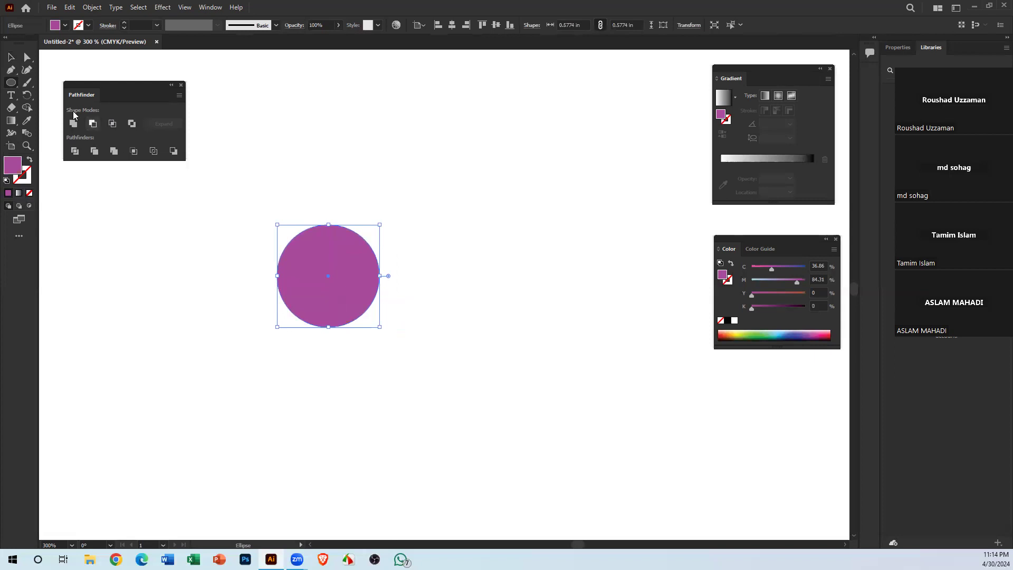
Duplicate the circle horizontally so the copy overlaps it on the right, and select both circles
click(12, 57)
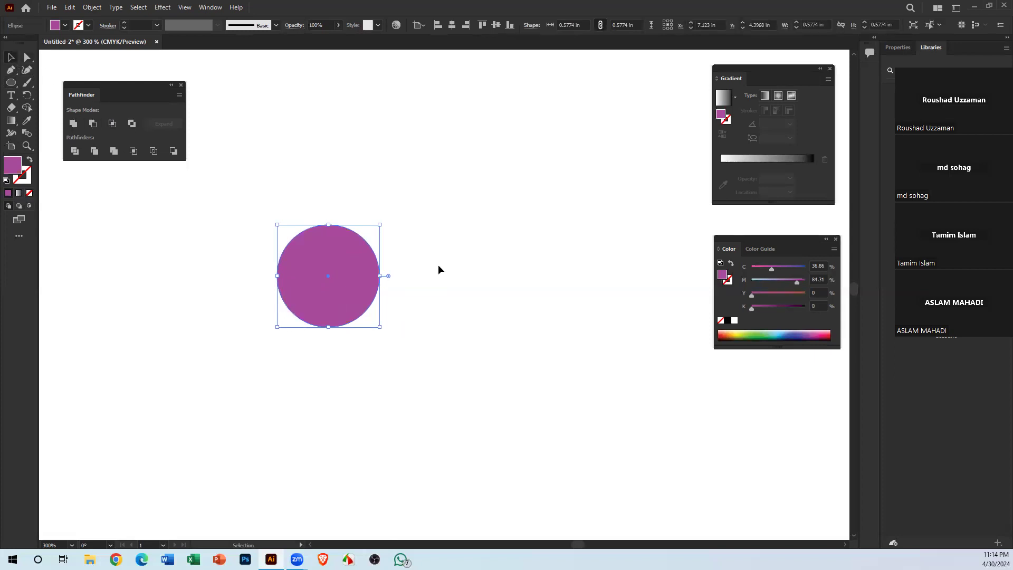
click(423, 186)
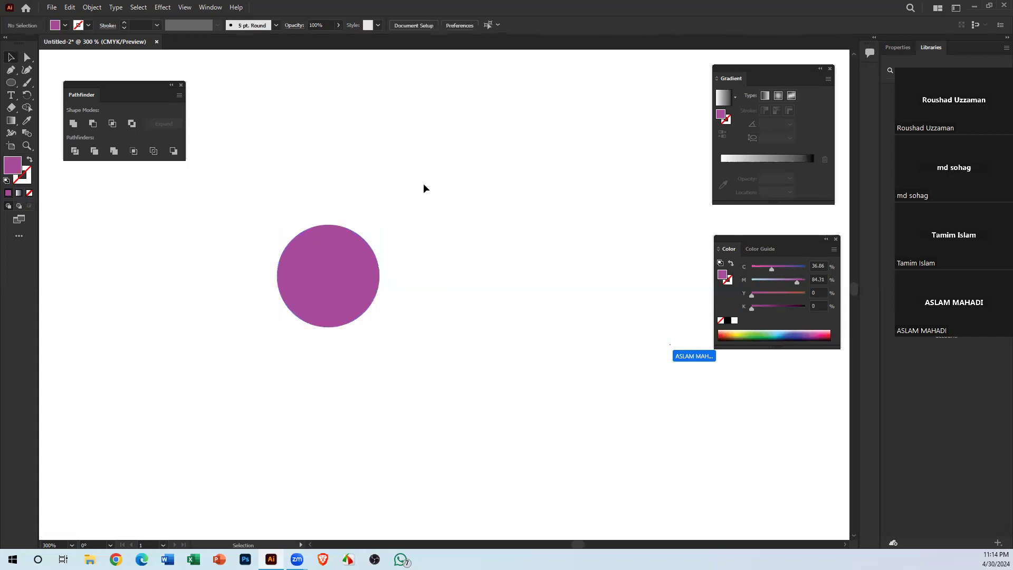
drag(393, 199, 327, 273)
click(428, 309)
click(445, 362)
drag(445, 362, 250, 190)
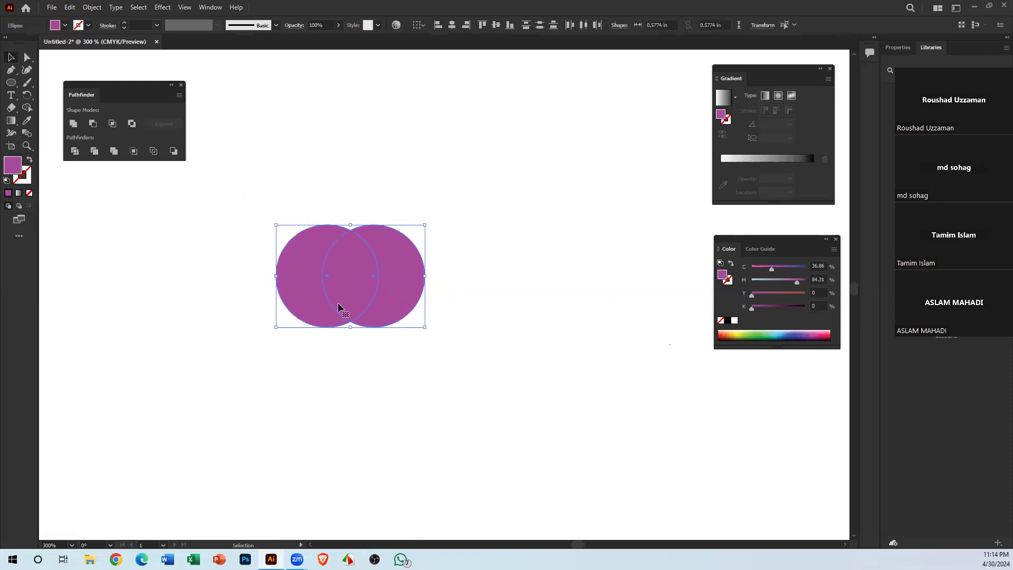
Select the two overlapping circles, move them together to the lower-left area of the canvas, and deselect them
click(11, 83)
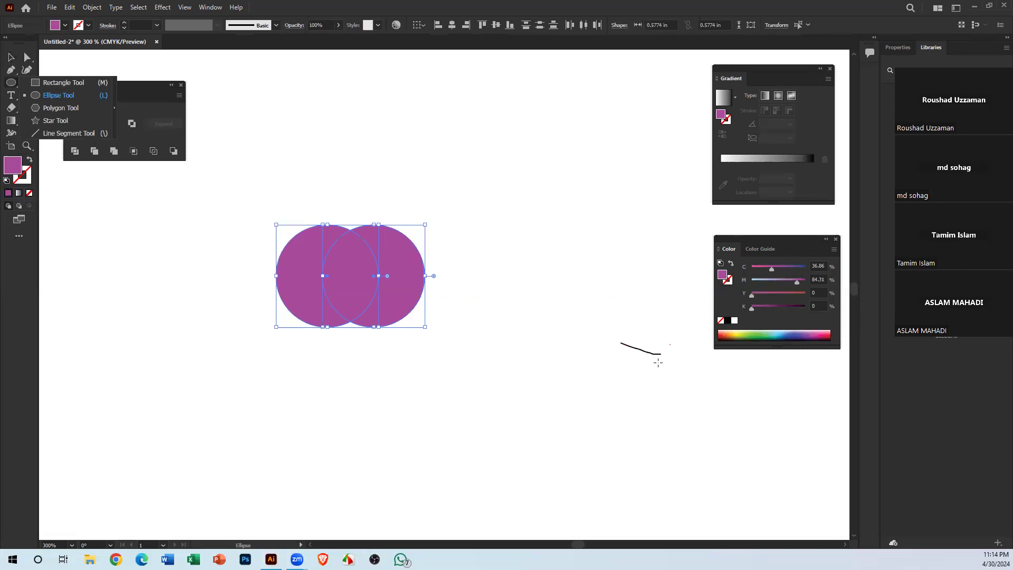
click(842, 299)
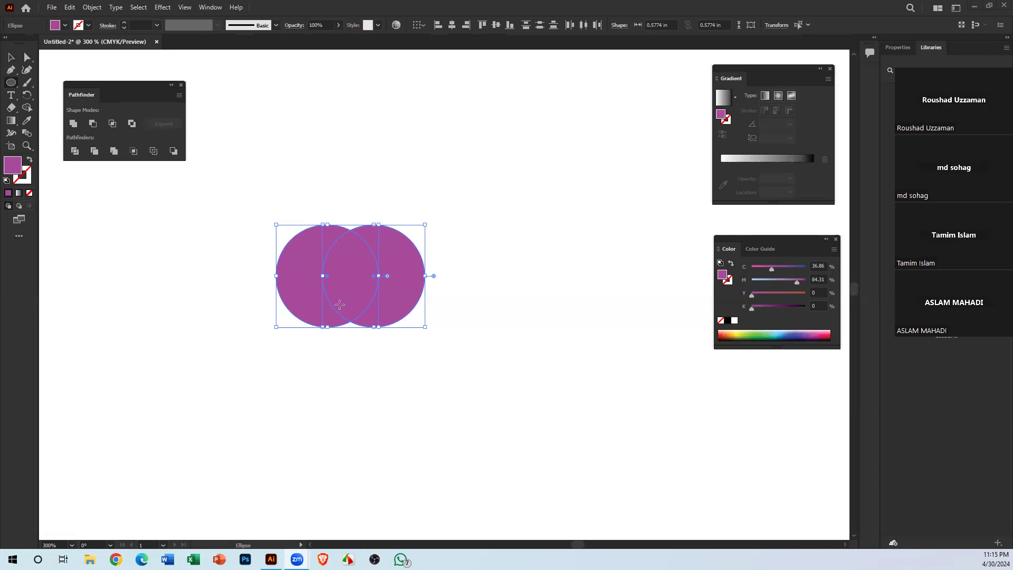
click(10, 57)
click(294, 157)
drag(264, 188, 427, 330)
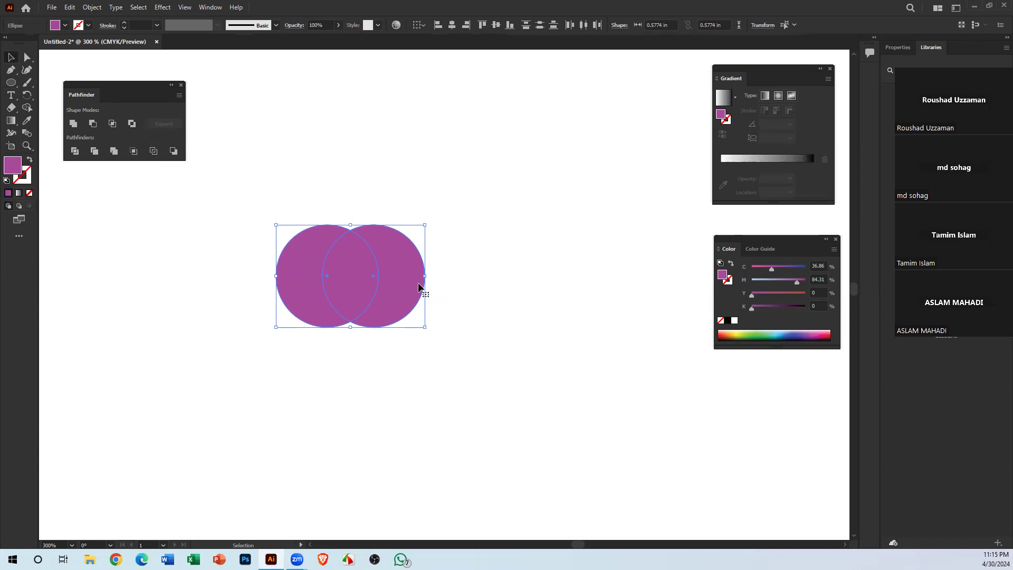
key(ctrl+z)
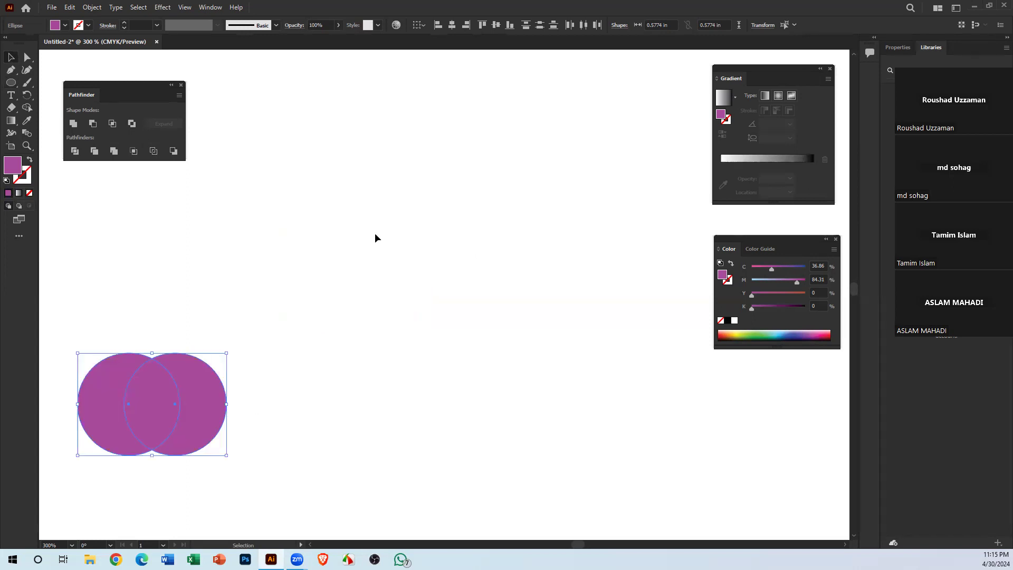
click(376, 235)
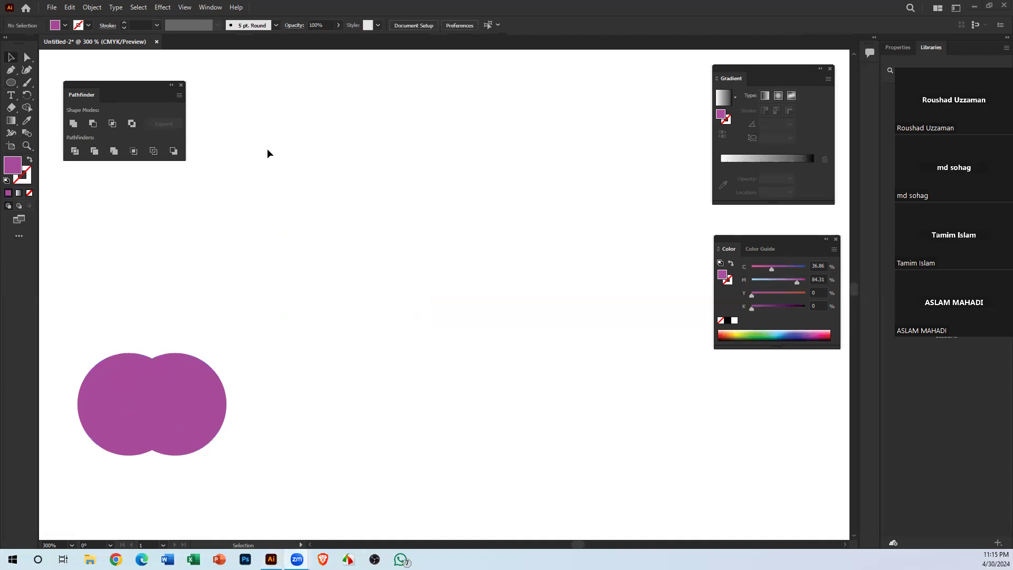
Set the stroke colour to a bright green with about 59% cyan and 100% yellow
right_click(10, 83)
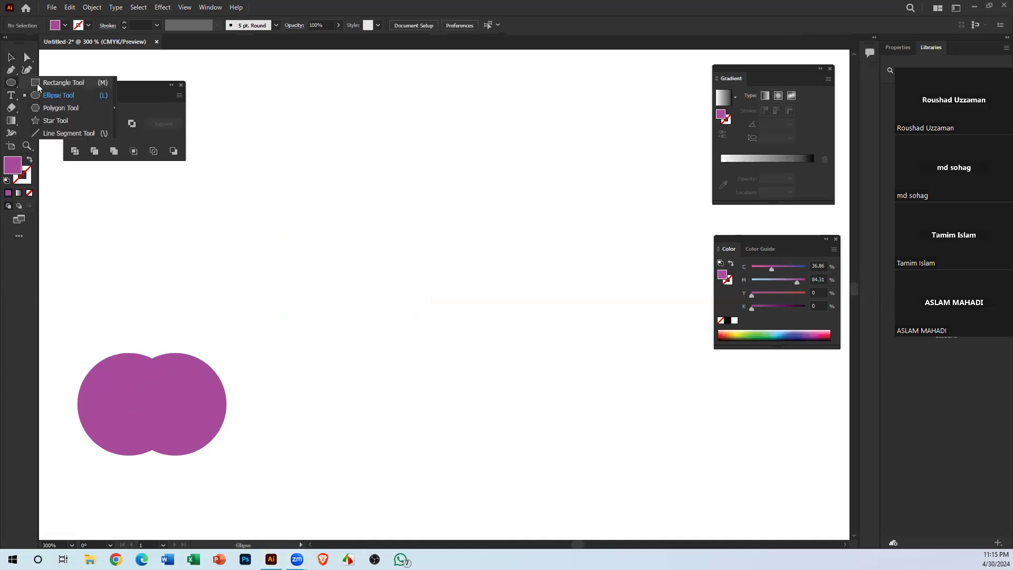
click(31, 160)
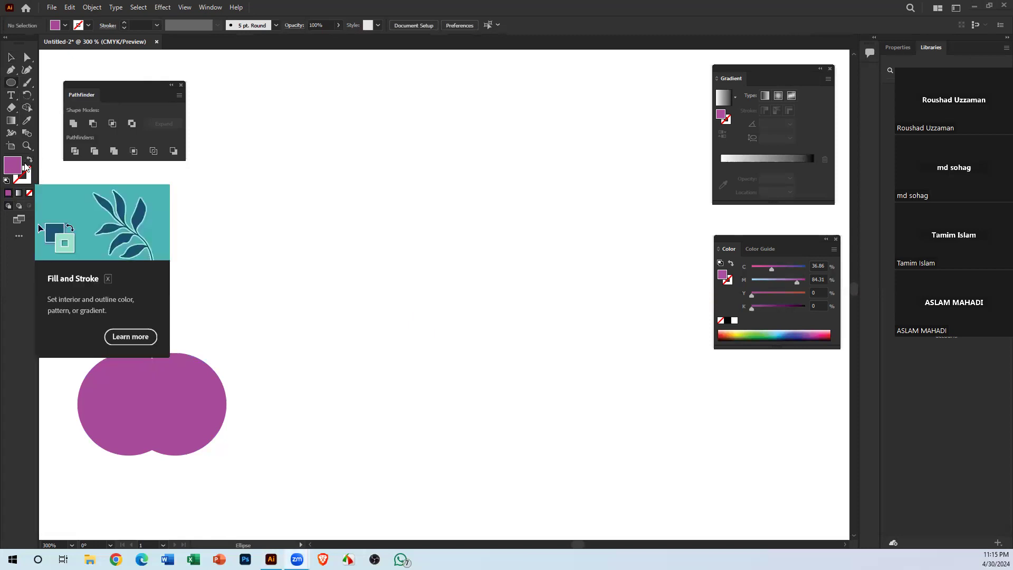
double_click(25, 179)
click(500, 216)
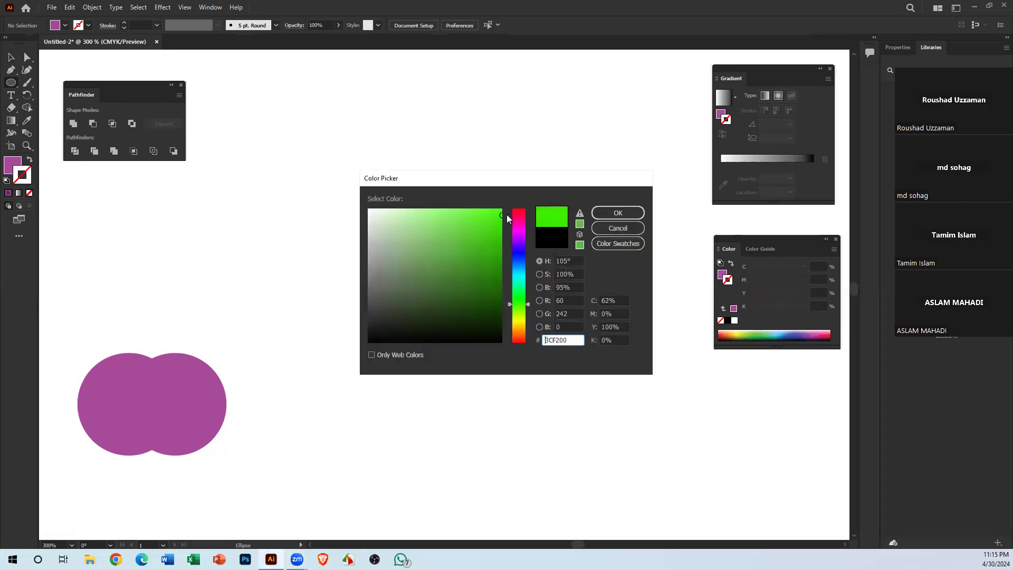
click(502, 263)
drag(502, 277, 502, 209)
click(638, 217)
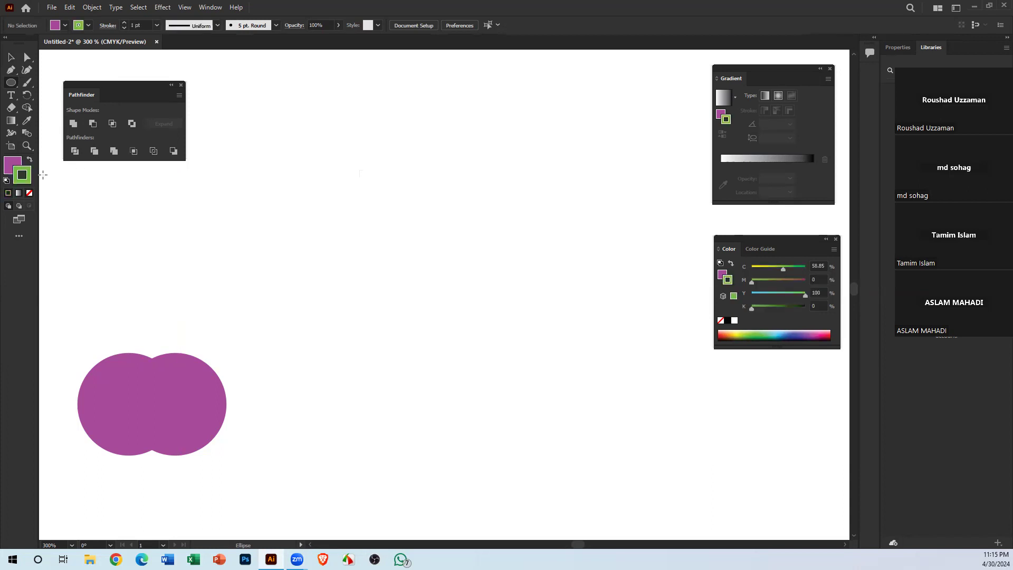
Draw a purple hexagon with a green stroke, about 0.77 in wide and 0.67 in high, above and right of the overlapping circles
click(11, 57)
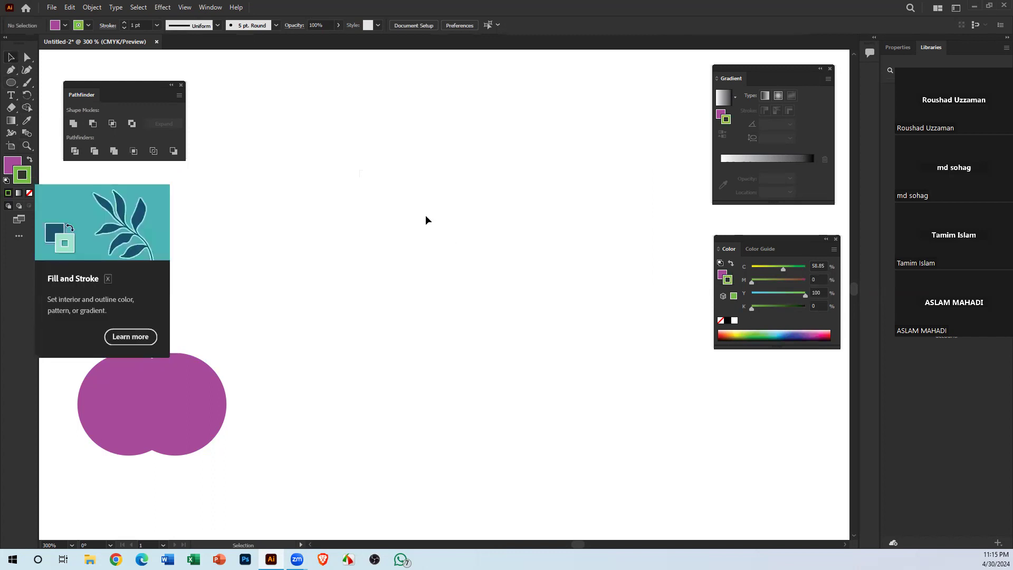
click(10, 82)
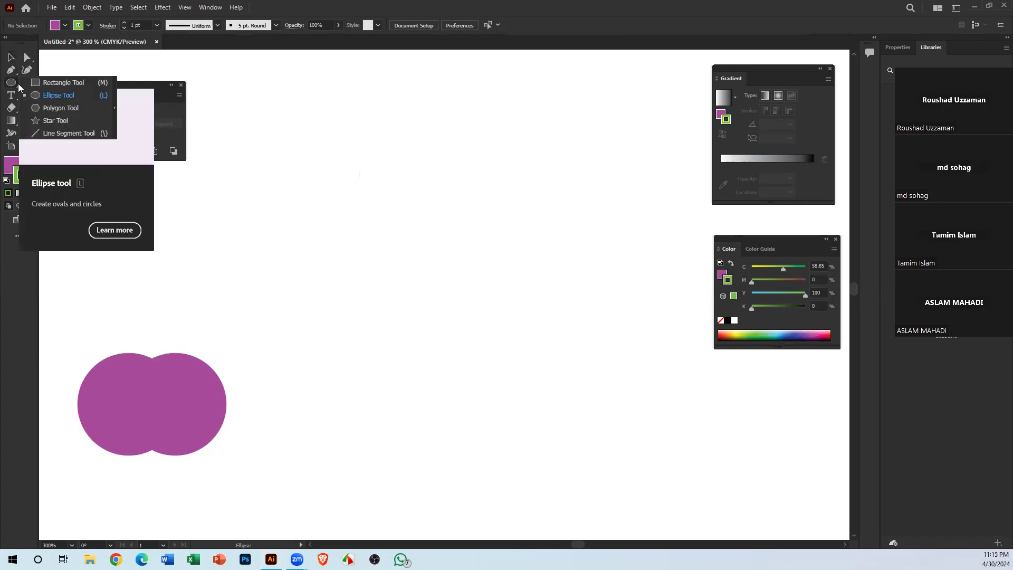
click(76, 109)
mouse_move(430, 262)
mouse_down()
mouse_move(471, 340)
mouse_move(466, 306)
mouse_move(465, 322)
mouse_up()
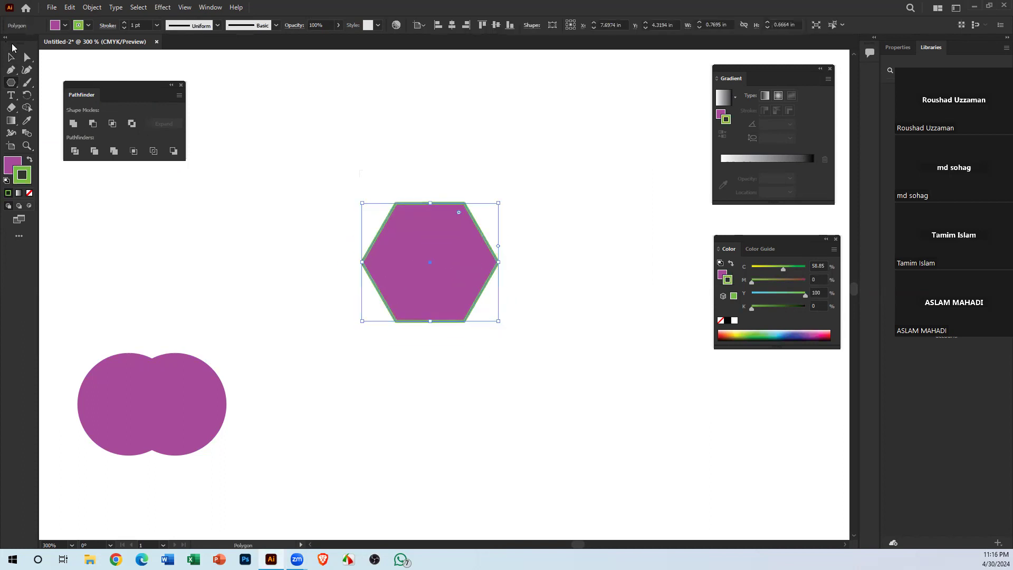
click(28, 57)
click(13, 58)
click(429, 156)
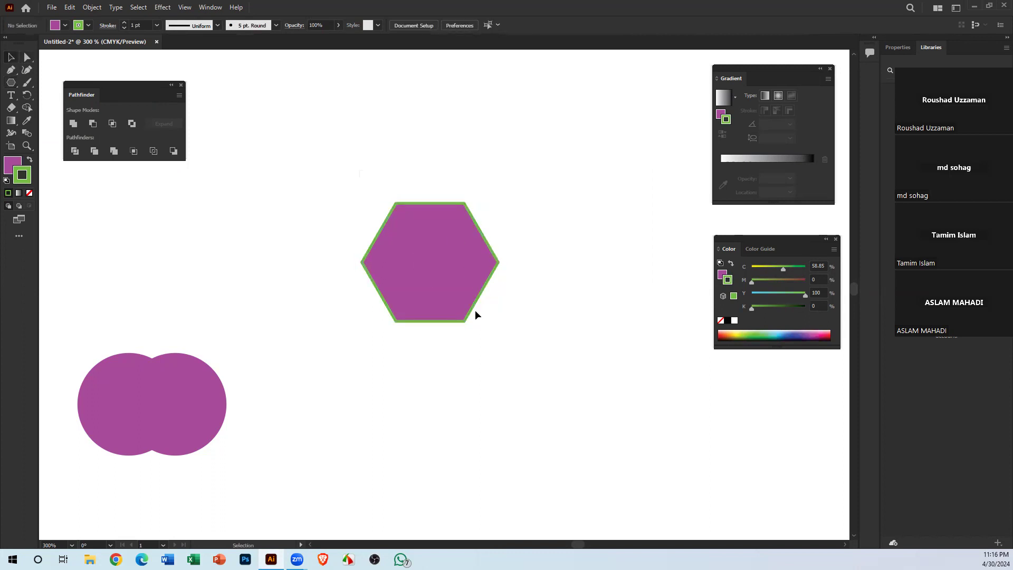
Set the hexagon's stroke weight to 5 pt and deselect it
click(458, 262)
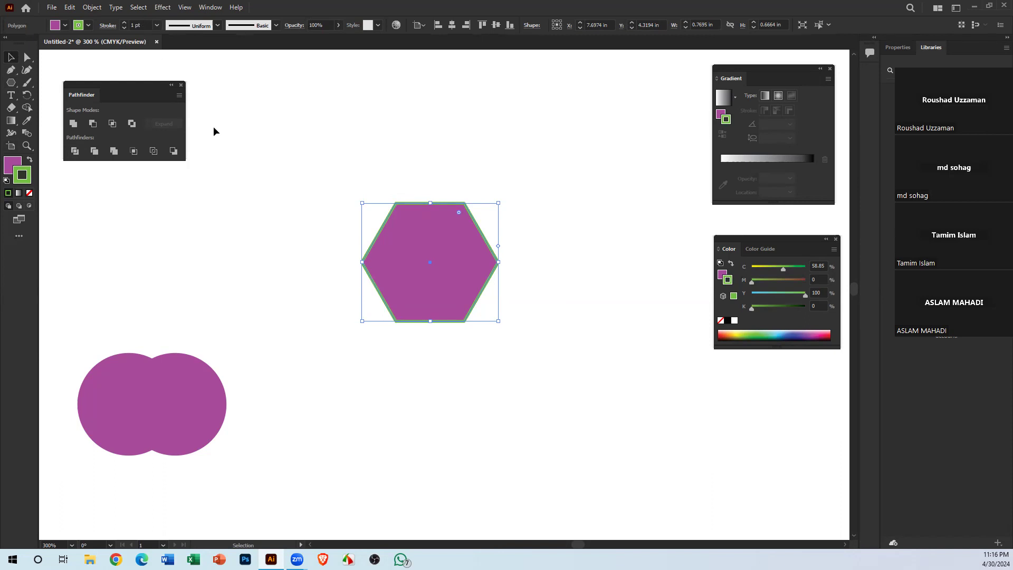
click(157, 25)
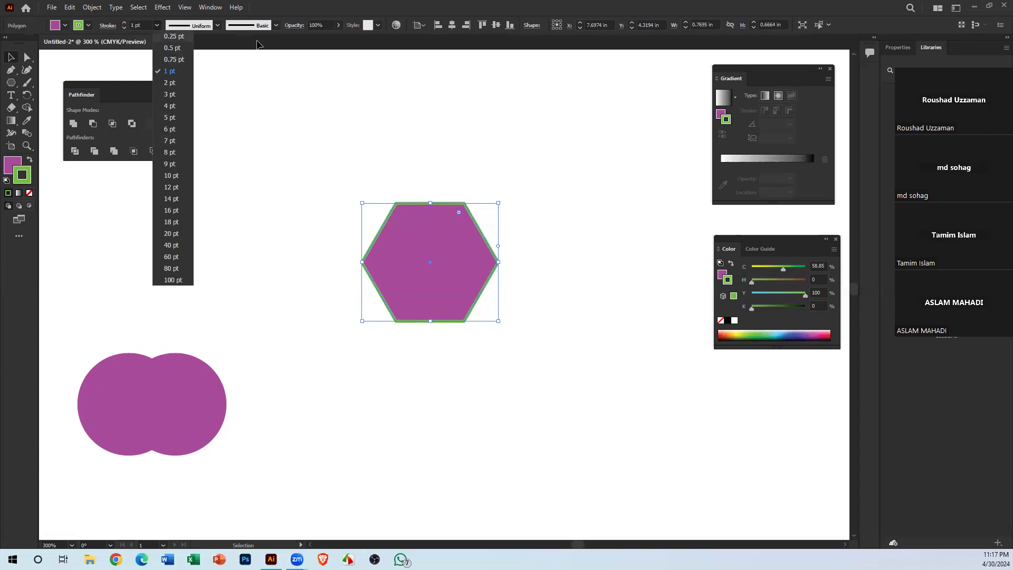
click(218, 9)
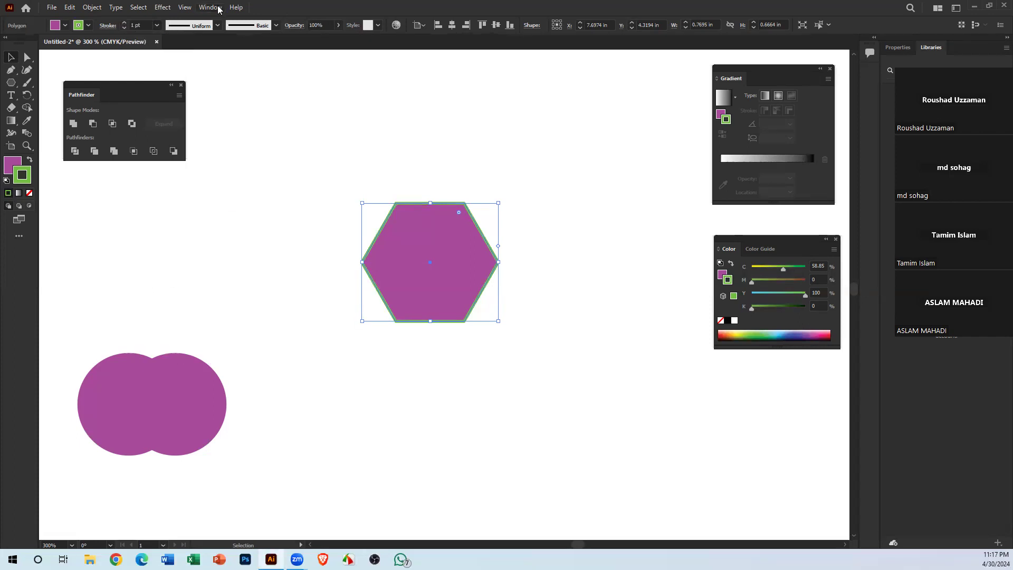
click(211, 7)
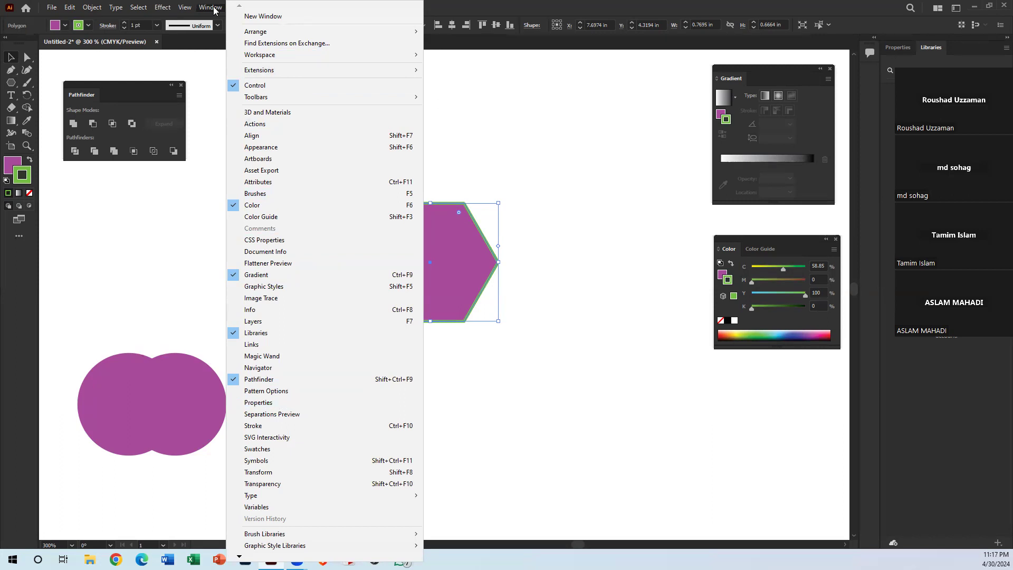
click(623, 189)
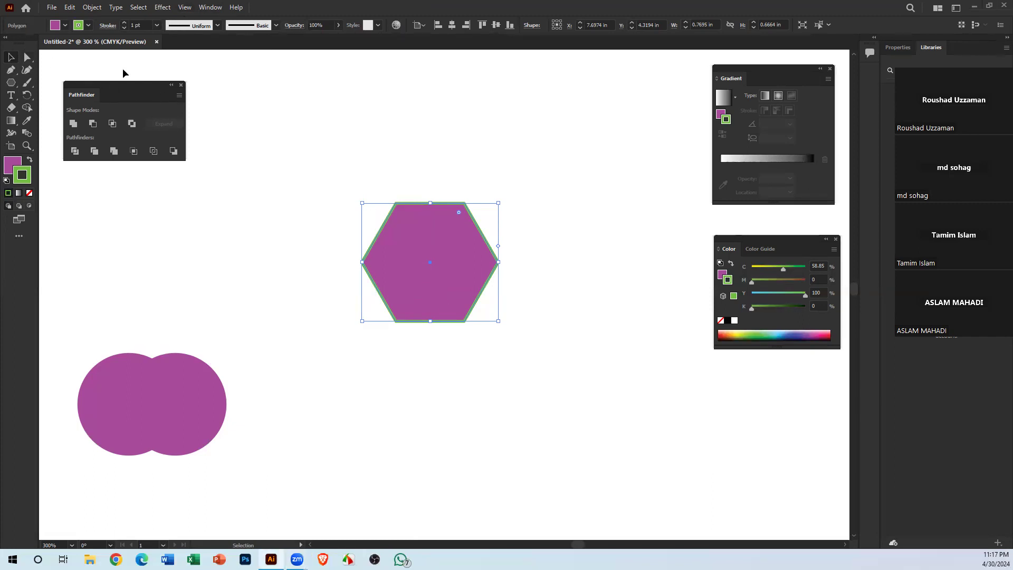
click(157, 25)
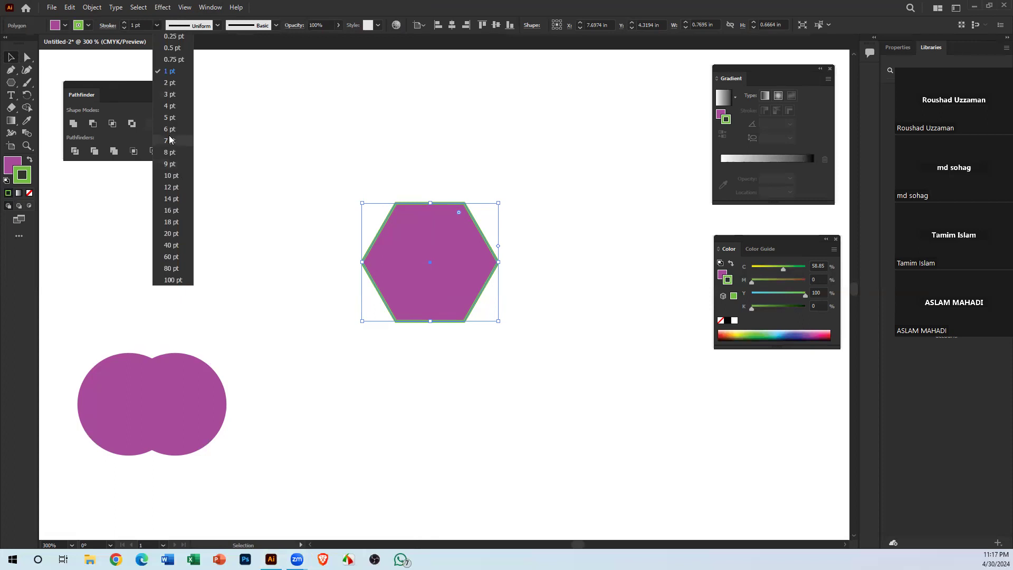
click(177, 118)
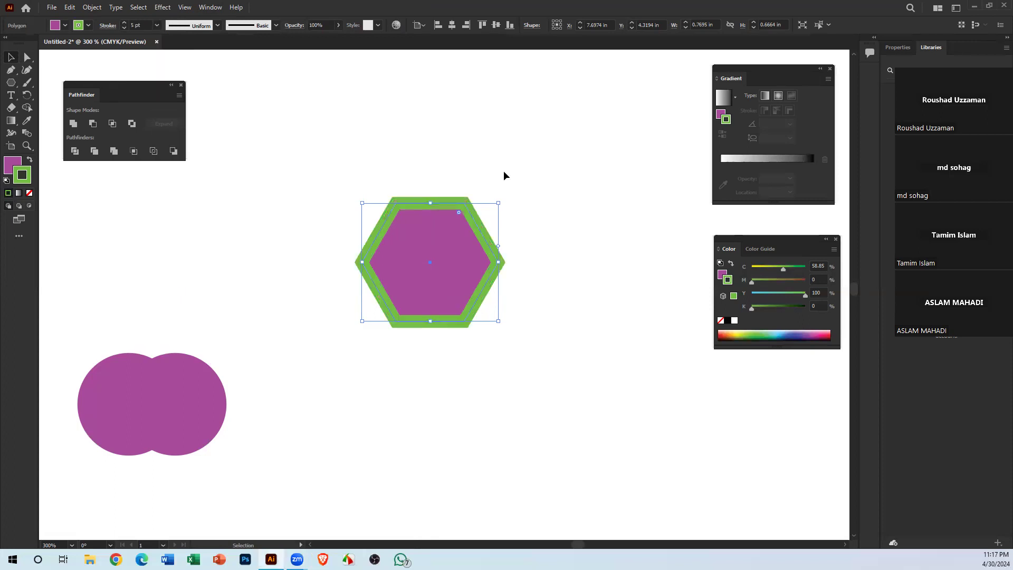
click(570, 246)
click(445, 253)
click(515, 84)
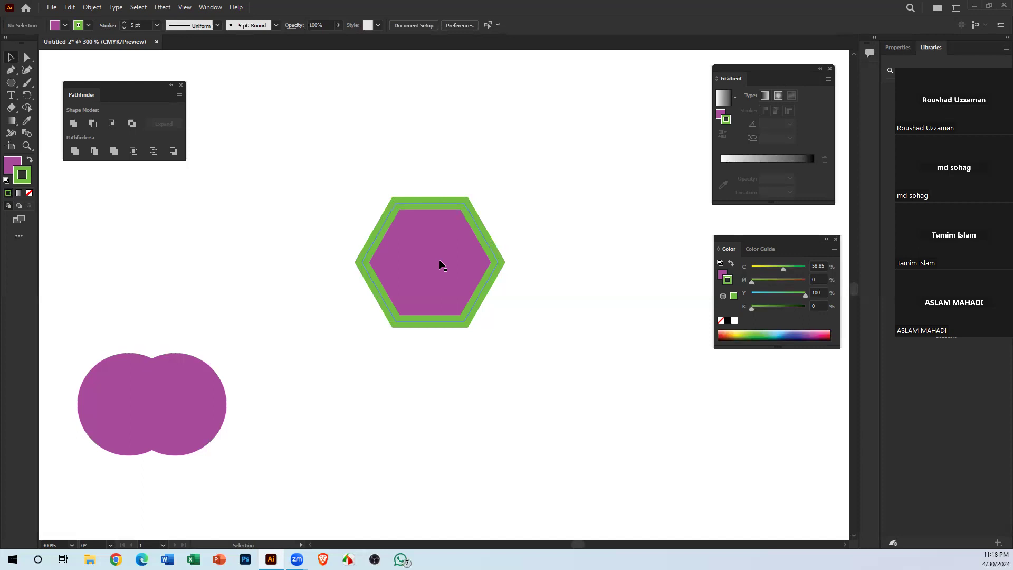
drag(490, 190, 480, 362)
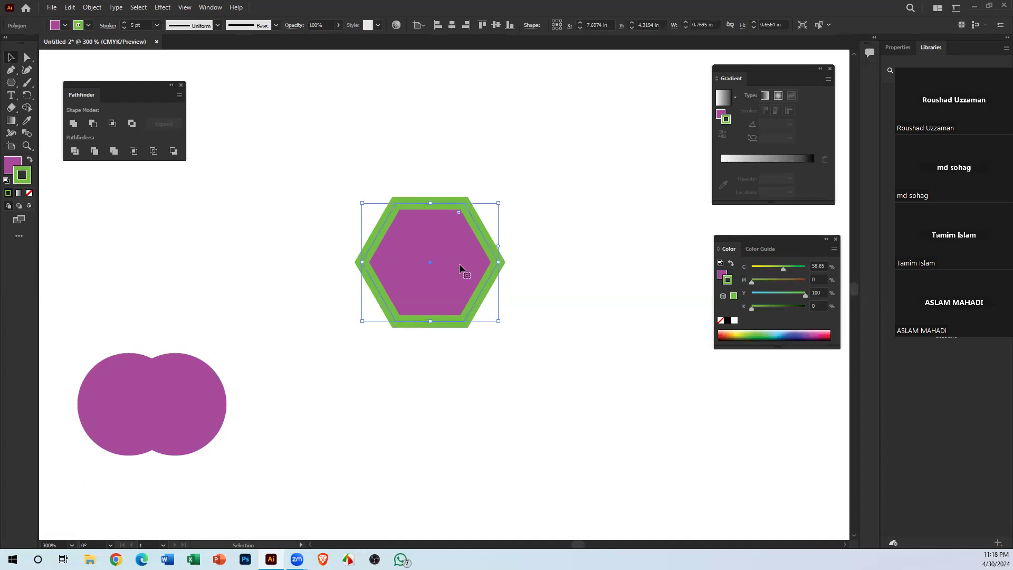
click(552, 272)
drag(338, 117, 453, 331)
click(325, 229)
Remove the hexagon's purple fill so only the green stroke is left
click(422, 243)
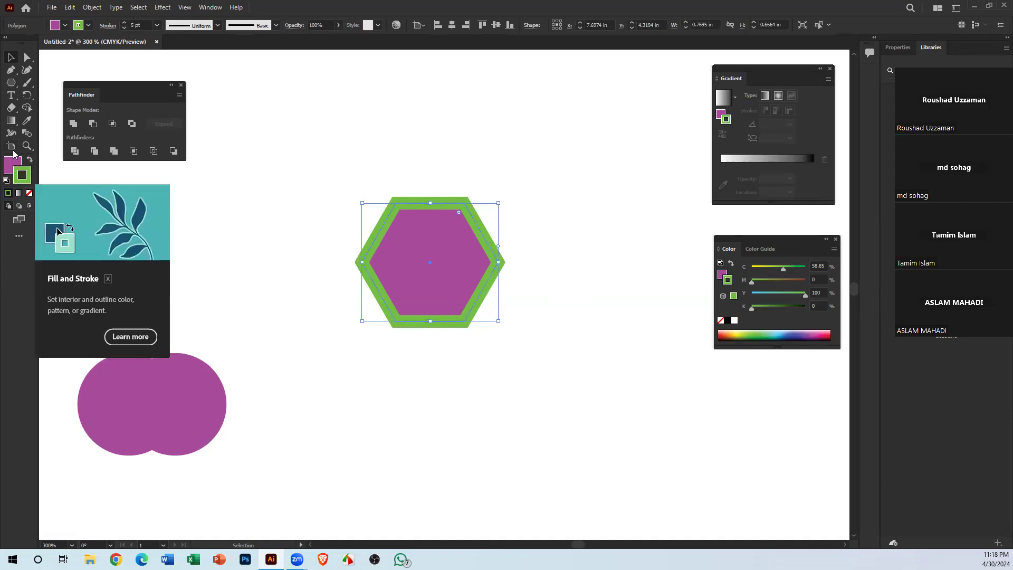
click(8, 167)
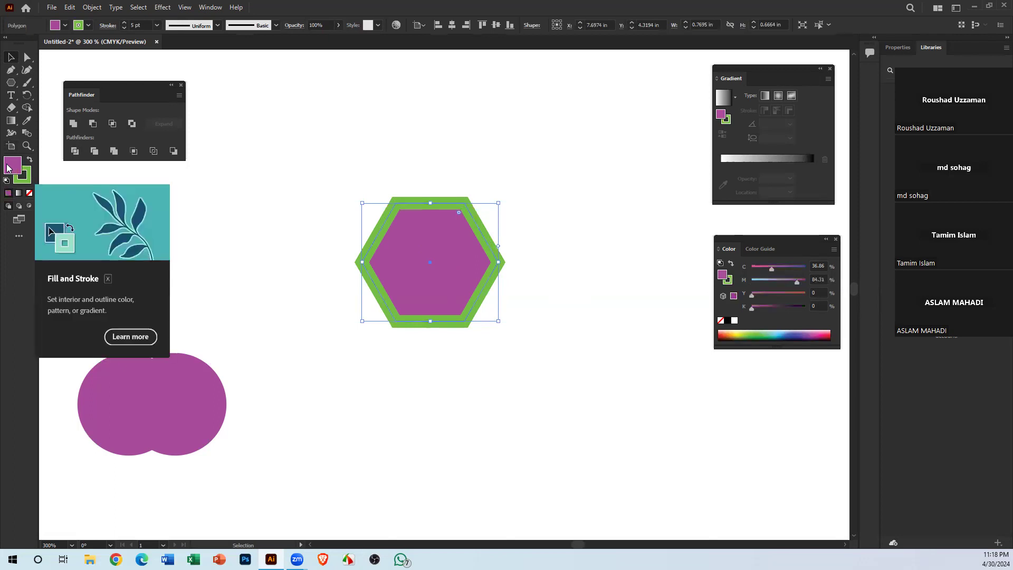
click(29, 193)
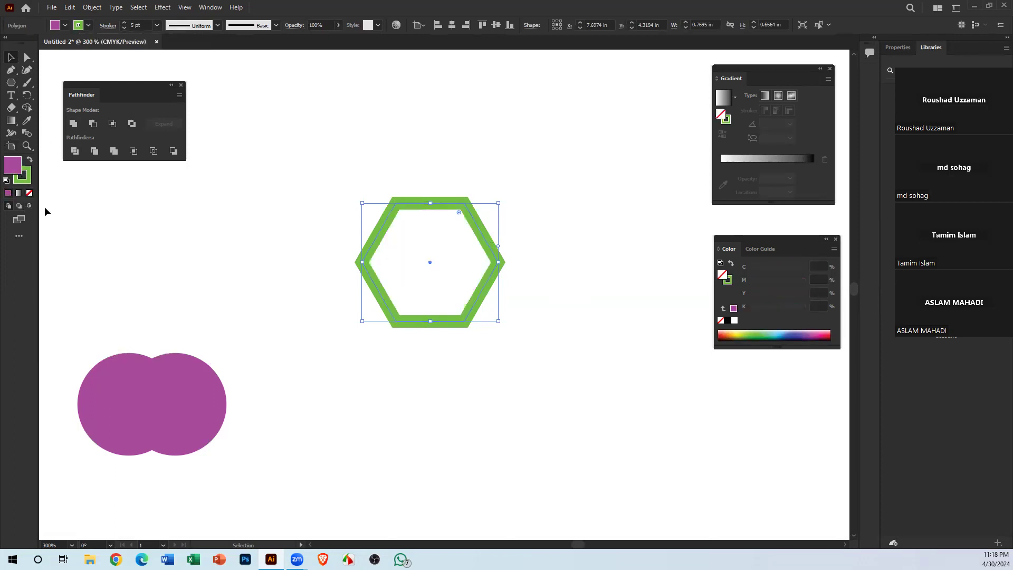
click(266, 259)
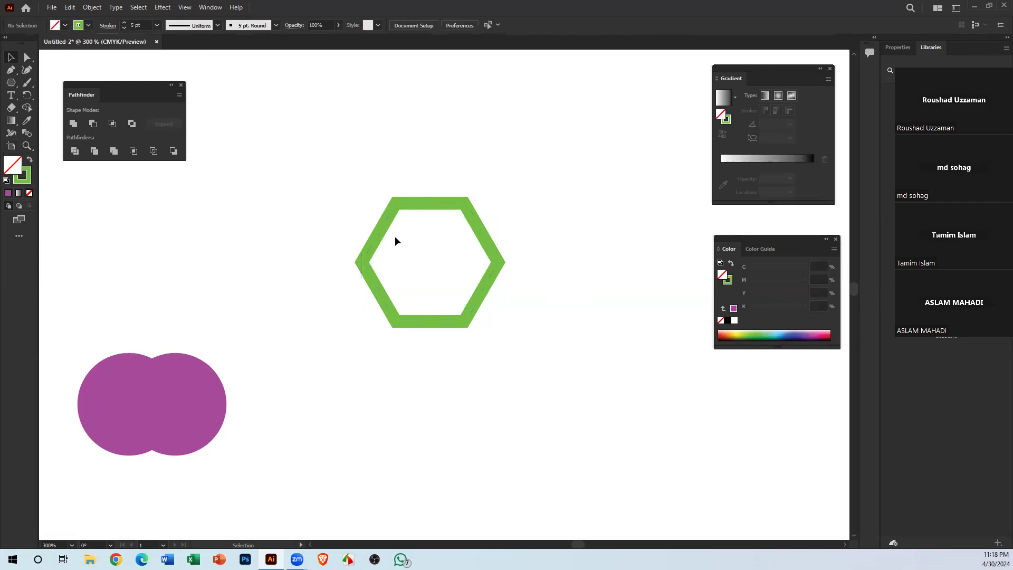
click(489, 226)
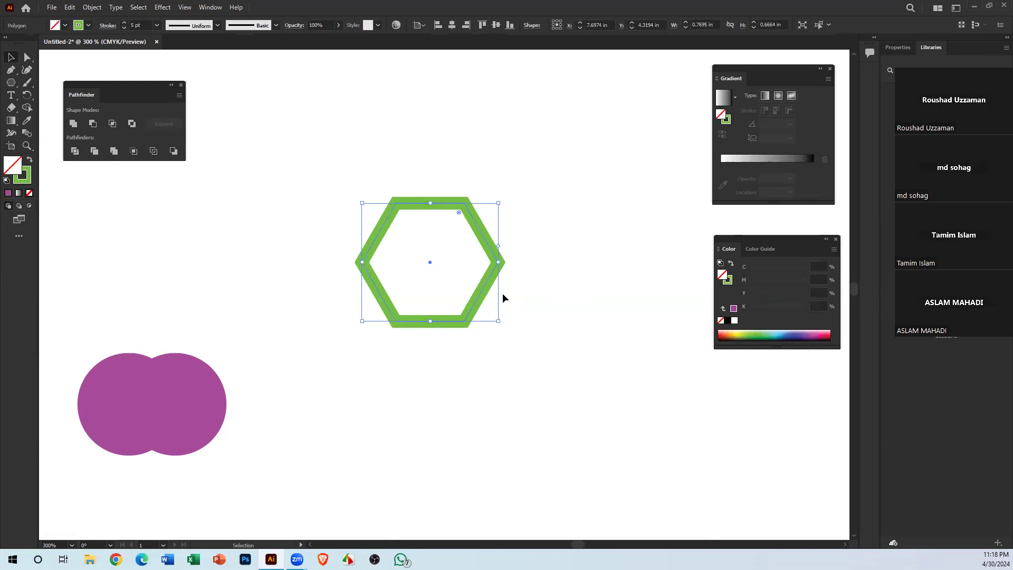
With nothing selected, set the fill colour to a bright red with about 99% magenta and 87% yellow
key(ctrl+minus)
key(space)
drag(585, 344, 452, 277)
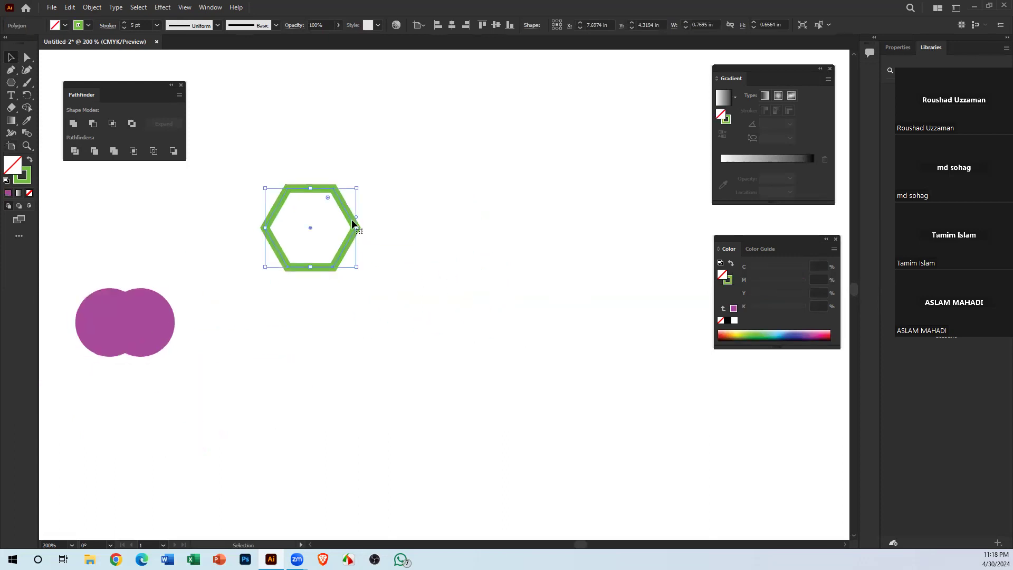
drag(551, 148, 603, 424)
drag(514, 109, 618, 360)
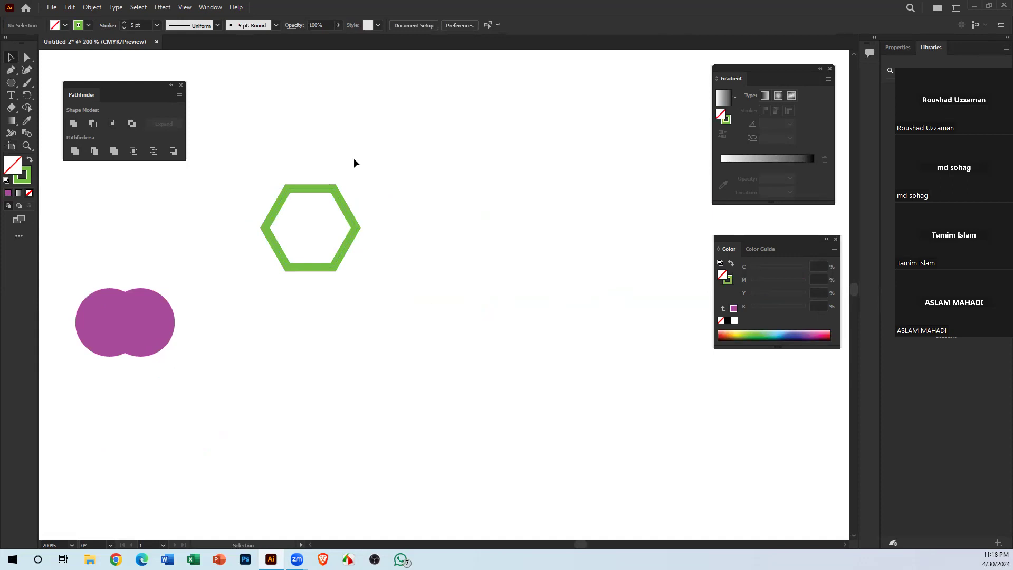
double_click(14, 168)
click(528, 233)
click(527, 212)
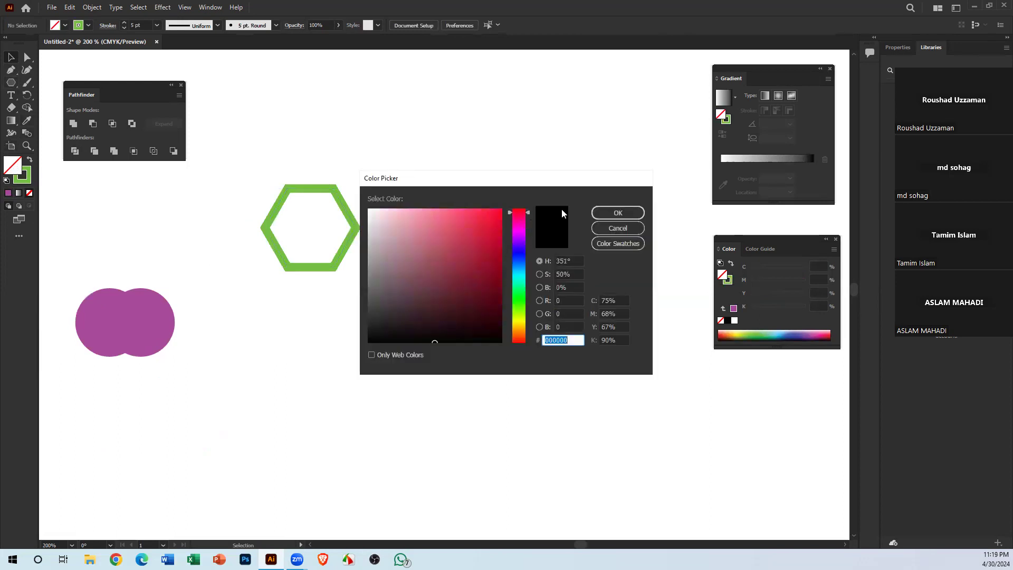
click(500, 211)
click(618, 213)
drag(534, 226, 656, 402)
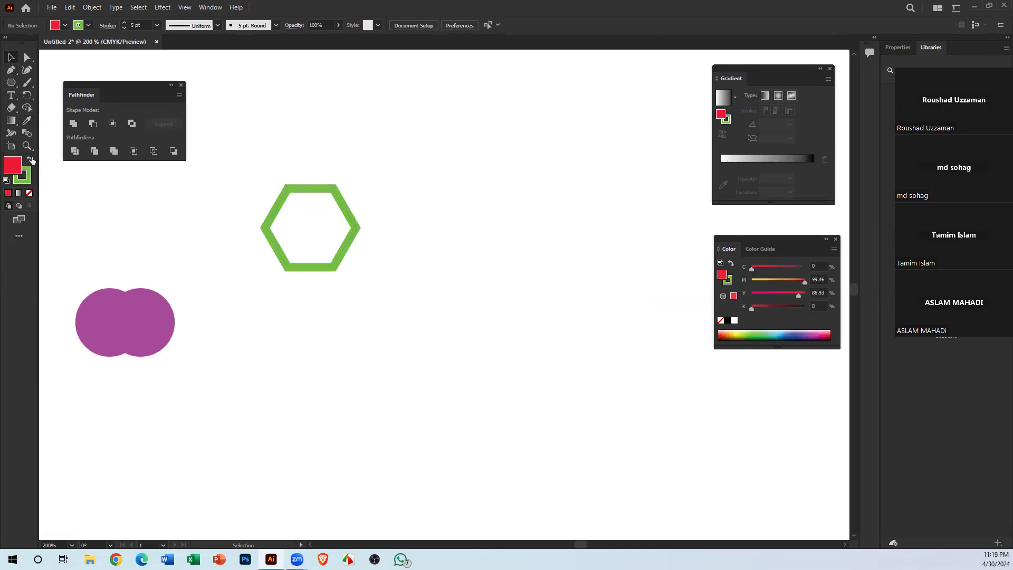
Draw a red rectangle without a stroke, about 1.92 in wide and 1.75 in high, to the right of the hexagon
click(26, 180)
click(29, 193)
click(13, 165)
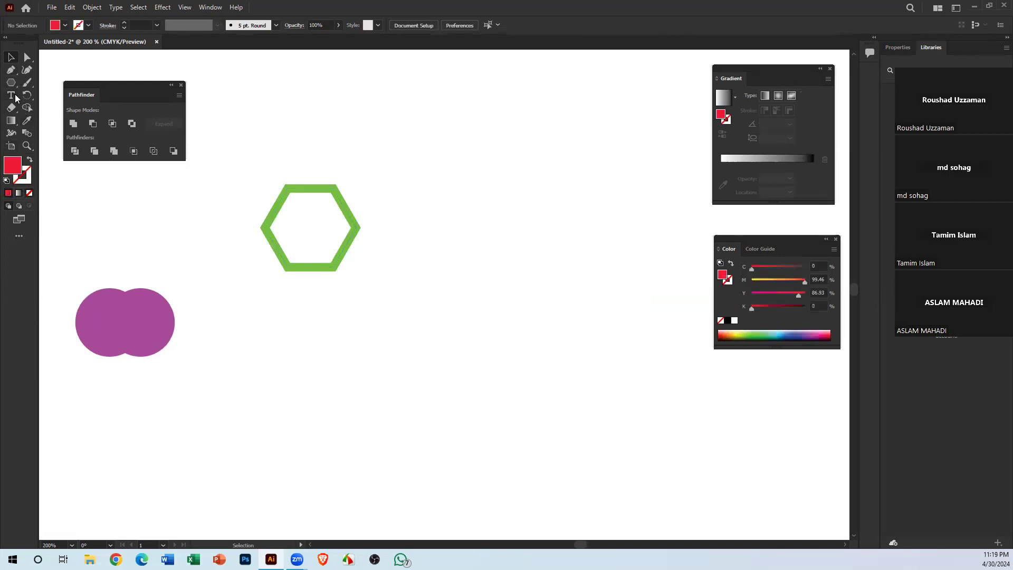
click(10, 82)
click(56, 81)
mouse_move(442, 175)
mouse_down()
mouse_move(480, 292)
mouse_move(668, 382)
mouse_up()
click(11, 57)
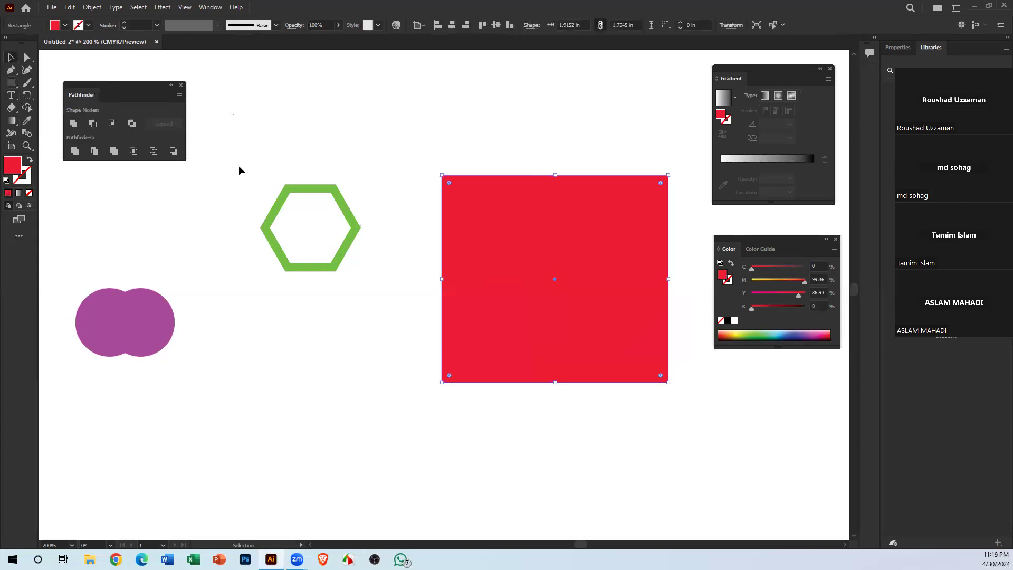
Bring the green hexagon in front of the red rectangle, and move it back to the empty area left of the rectangle
click(238, 167)
drag(294, 194, 528, 245)
right_click(529, 245)
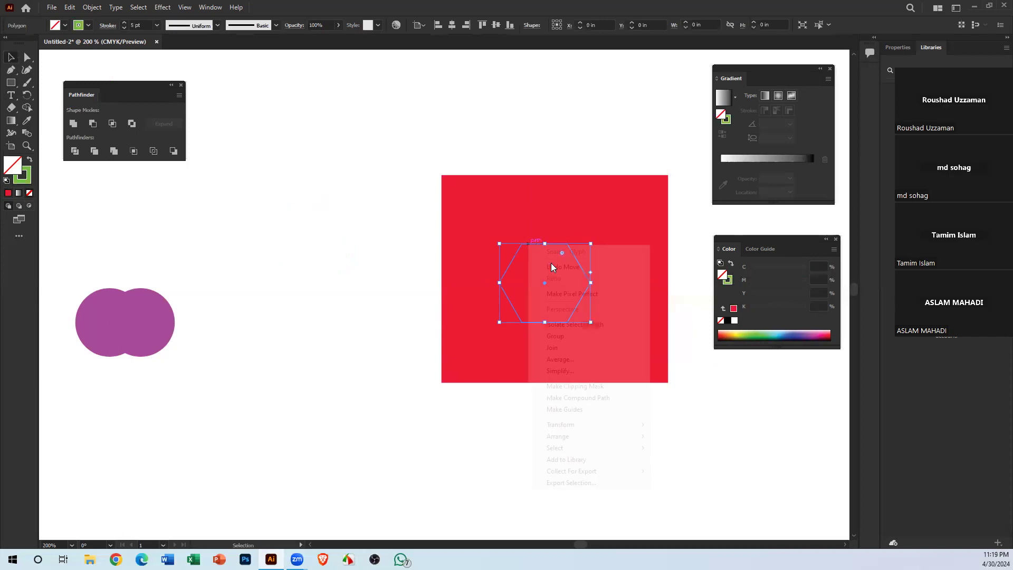
click(585, 439)
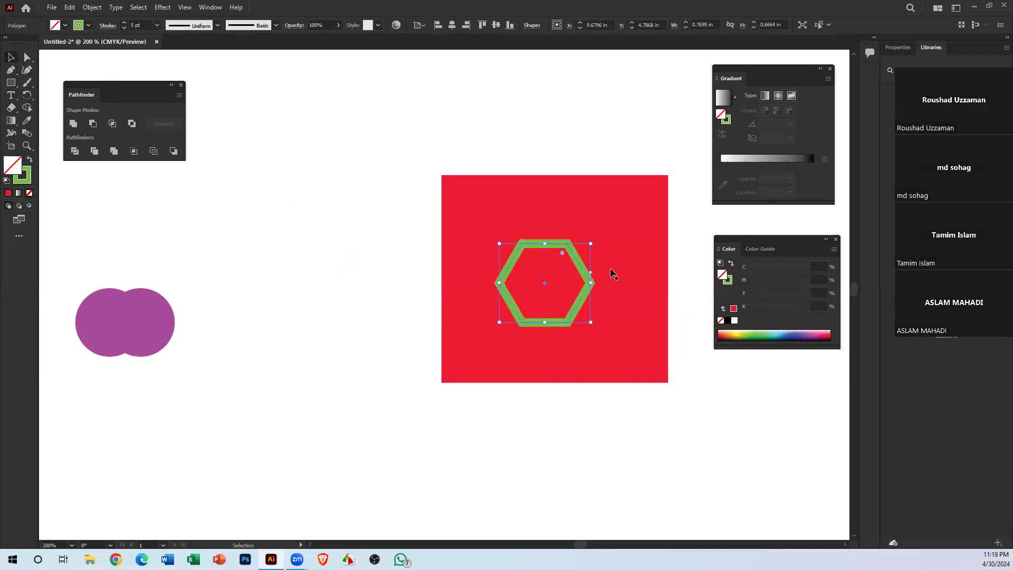
click(434, 262)
drag(584, 276, 393, 231)
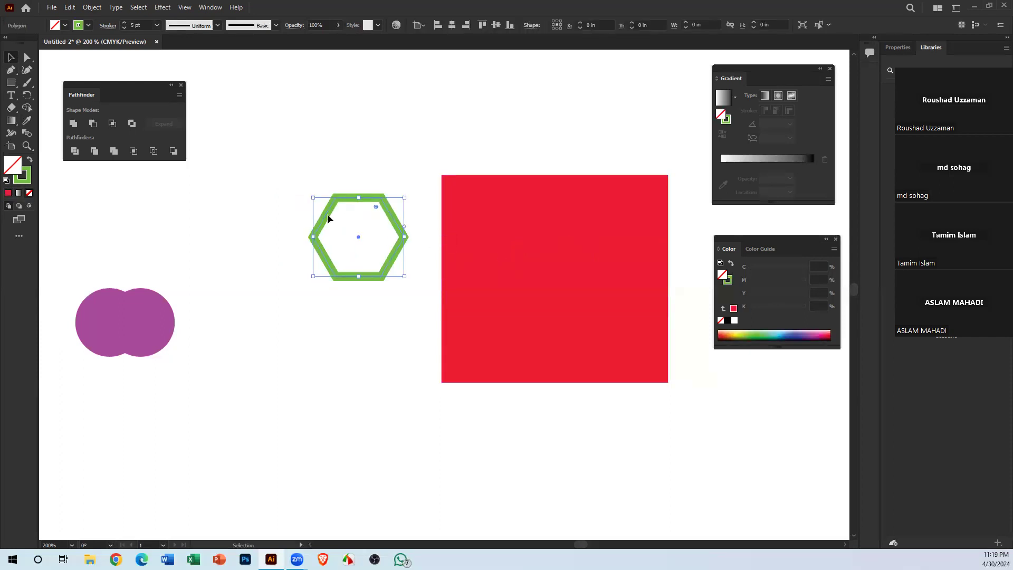
click(395, 409)
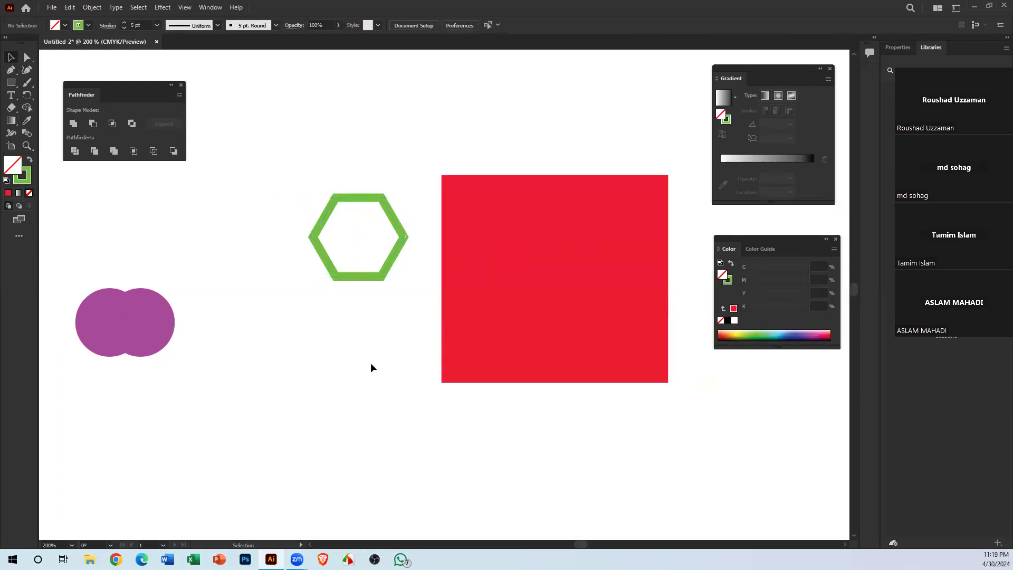
Set the hexagon's stroke weight to 0.5 pt and deselect it
drag(371, 364, 363, 245)
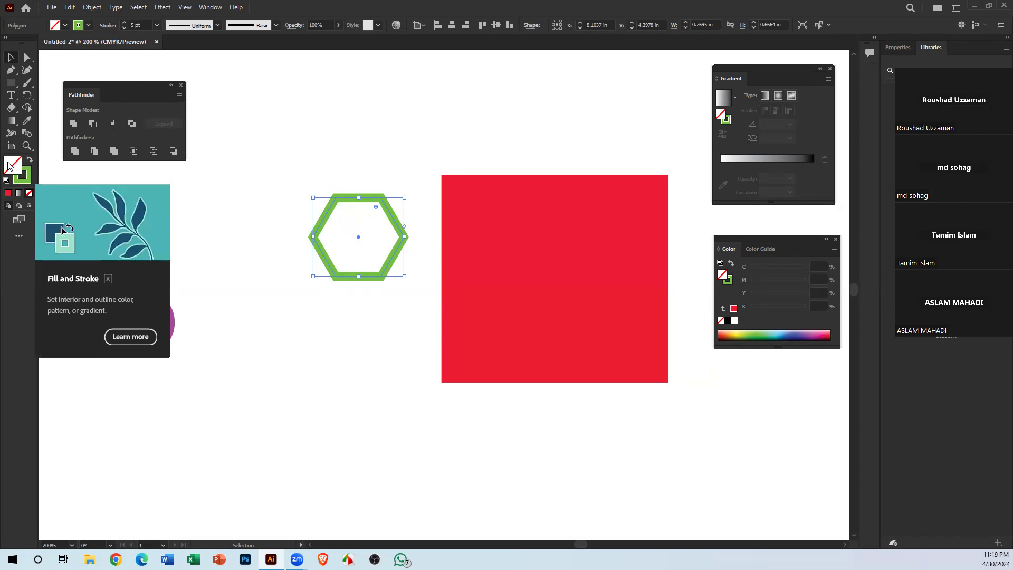
click(306, 327)
drag(355, 148, 347, 343)
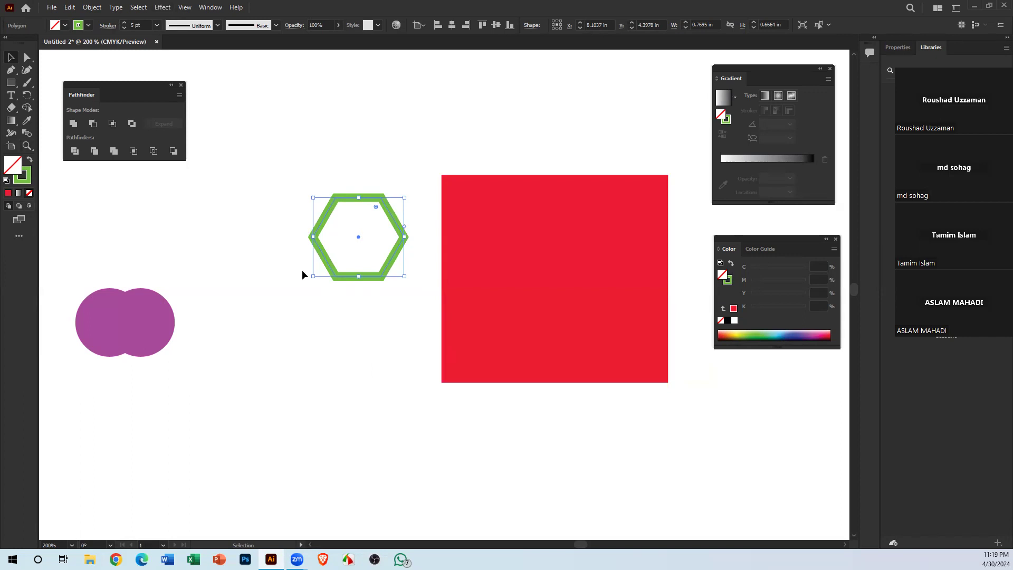
click(157, 26)
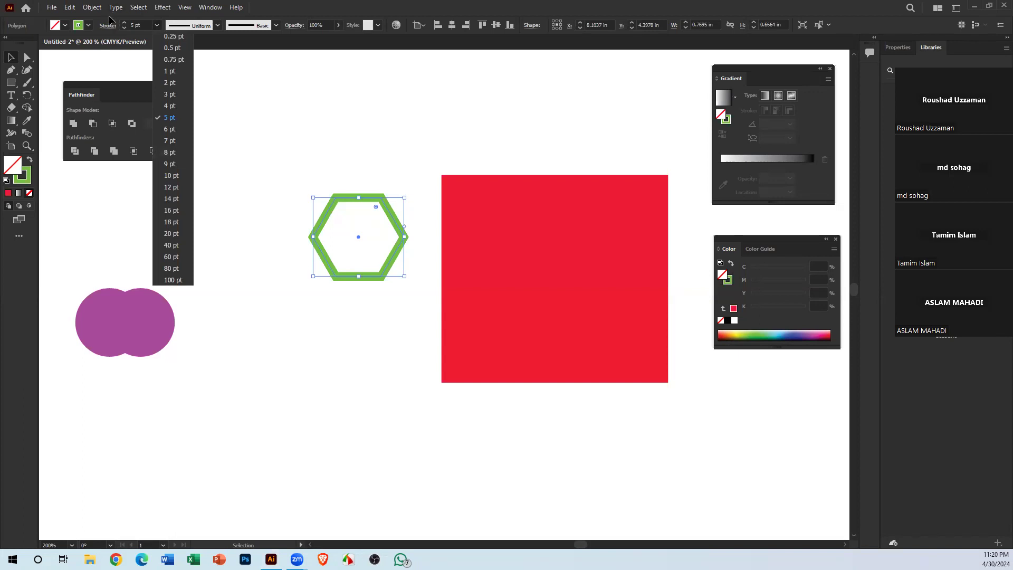
click(177, 49)
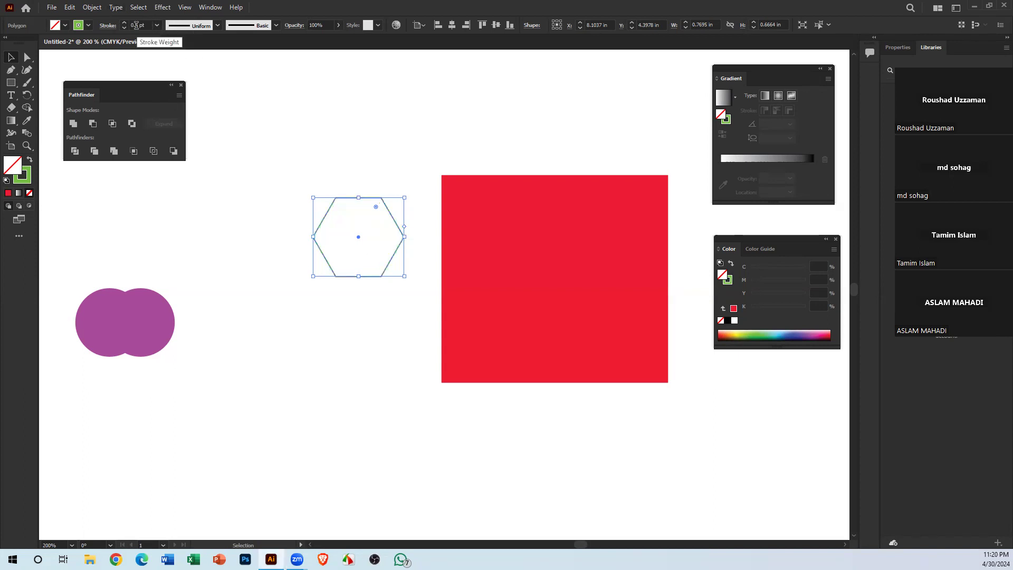
click(386, 257)
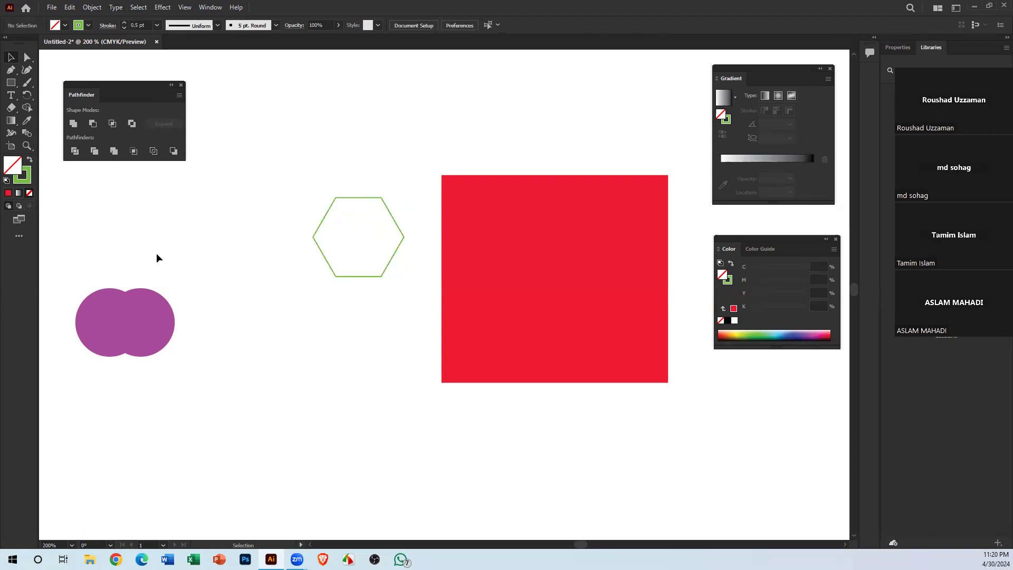
key(space)
drag(246, 279, 358, 279)
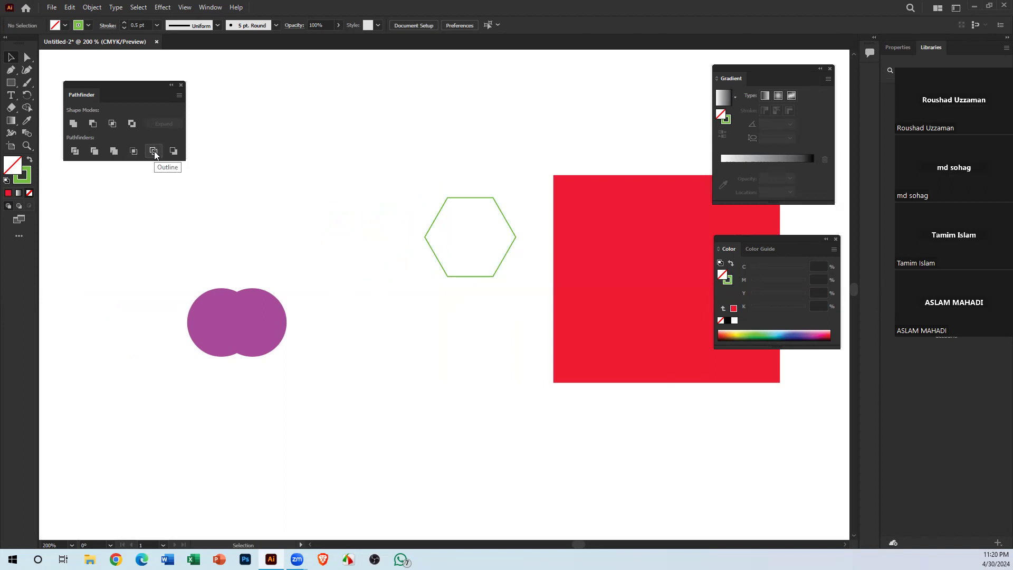
key(space)
drag(365, 269, 279, 298)
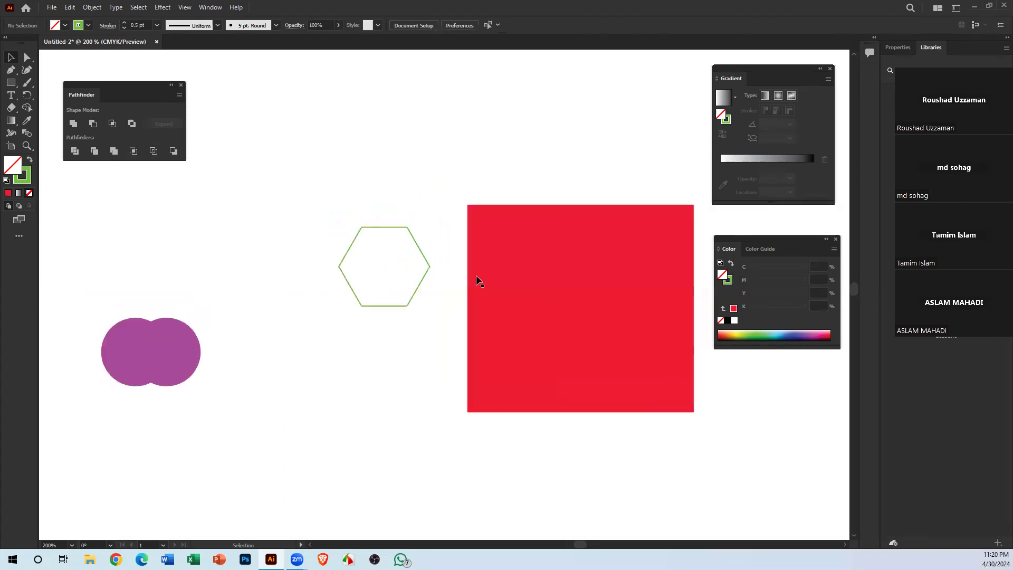
Move the overlapping purple circles closer to the hexagon, and delete the hexagon and the red rectangle
click(164, 346)
drag(164, 347, 251, 295)
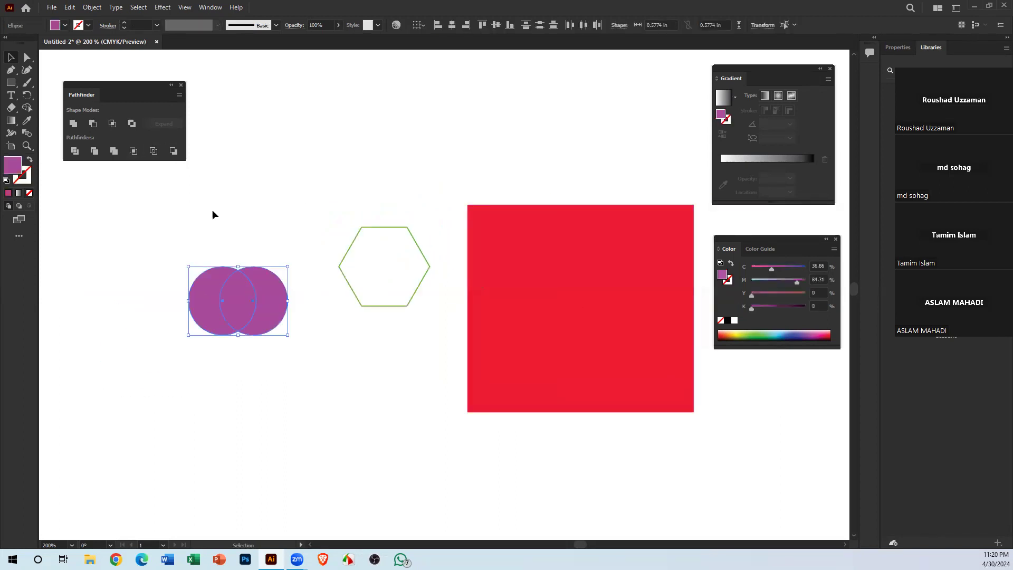
drag(378, 155, 560, 396)
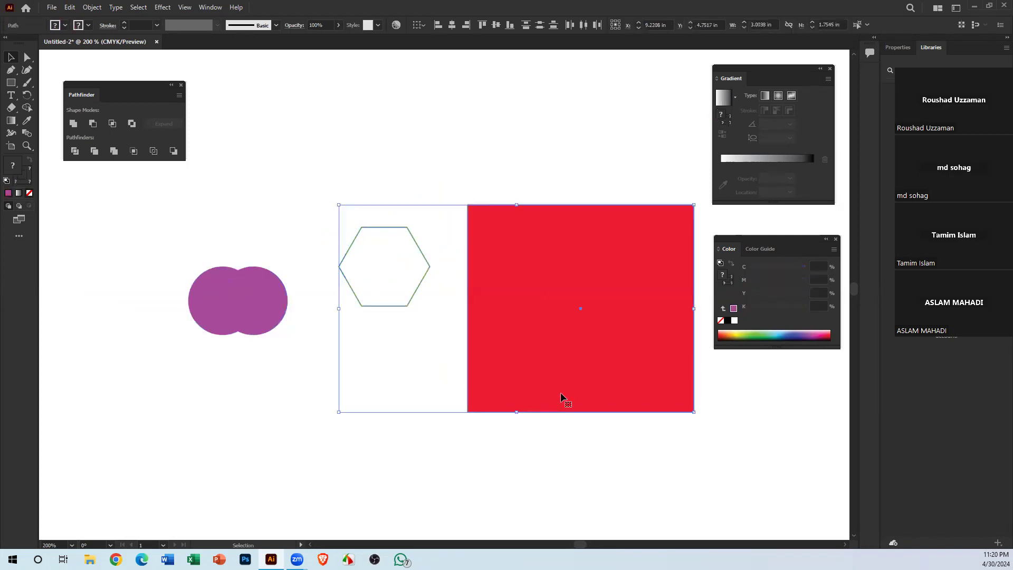
key(Delete)
key(space)
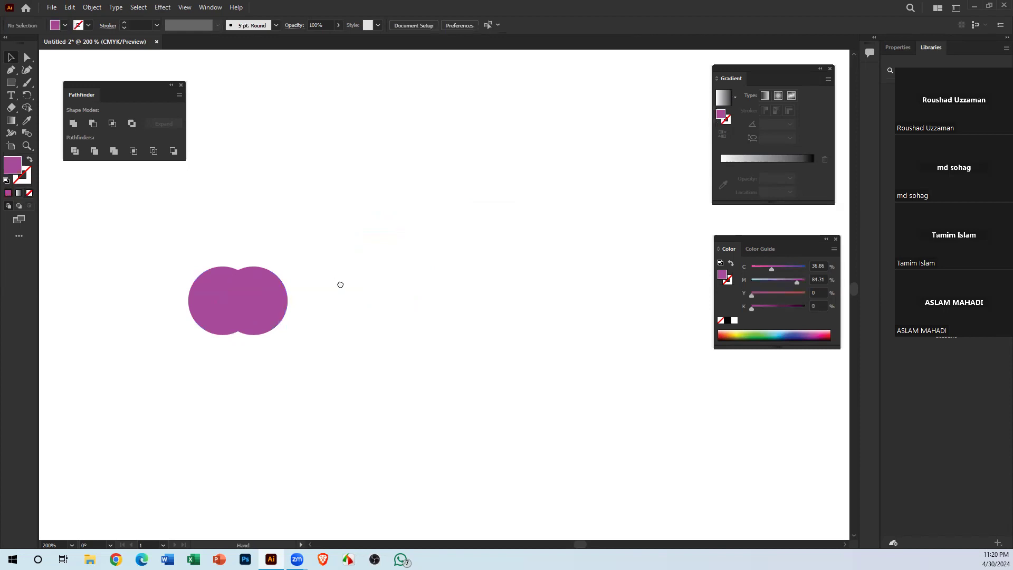
drag(340, 285, 460, 254)
Apply the Outline pathfinder operation to the two overlapping purple circles and deselect the result
drag(371, 204, 465, 381)
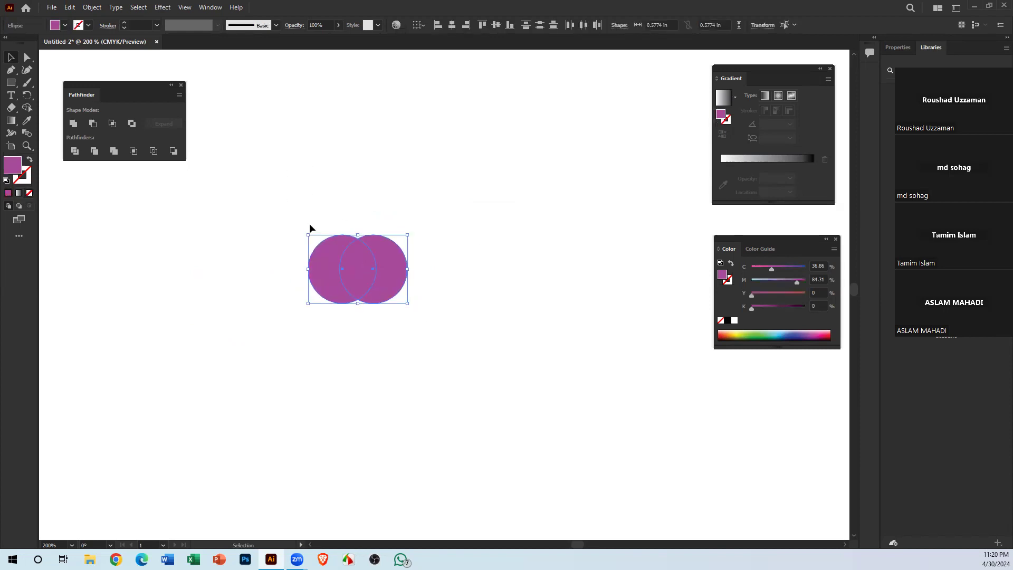
key(shift+x)
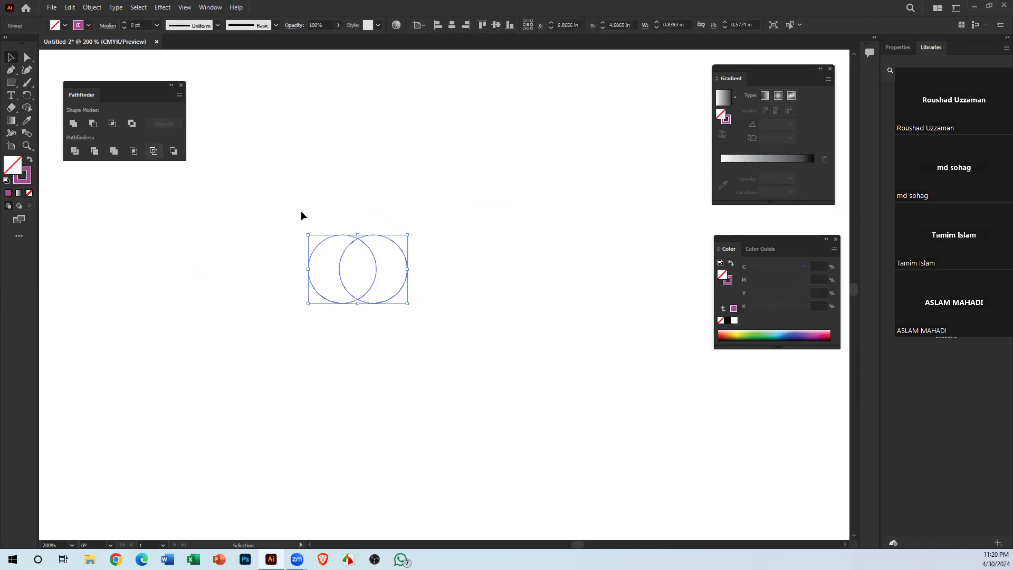
click(448, 287)
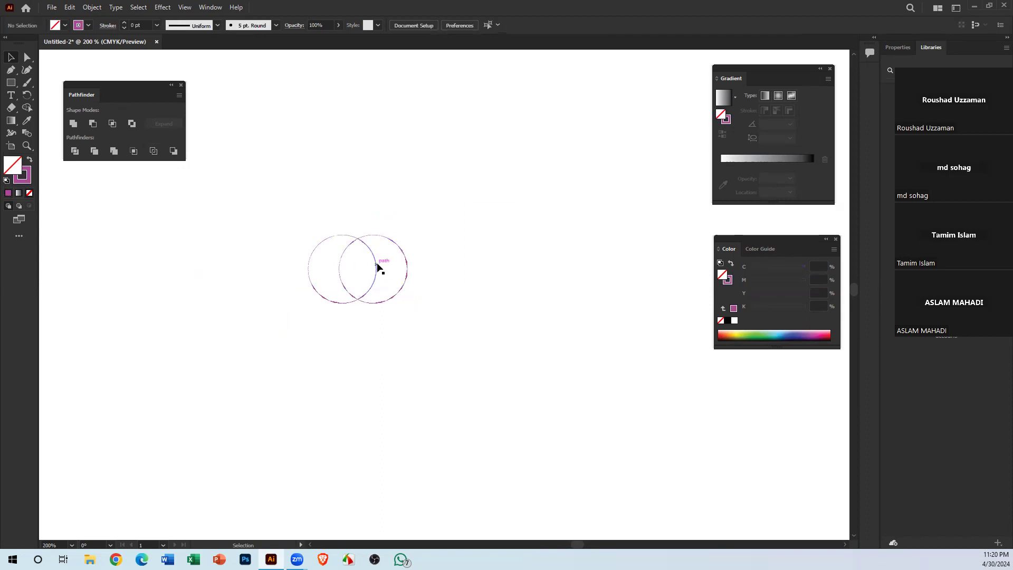
Move the outlined circle group up and to the right, and ungroup it into separate path segments
click(377, 262)
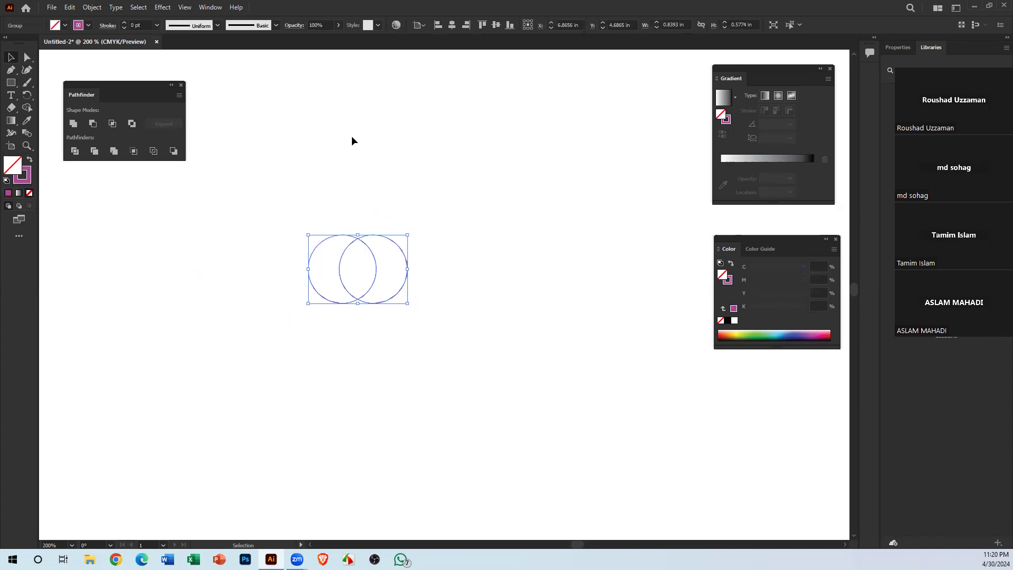
click(401, 265)
drag(407, 262, 584, 166)
right_click(444, 194)
click(509, 283)
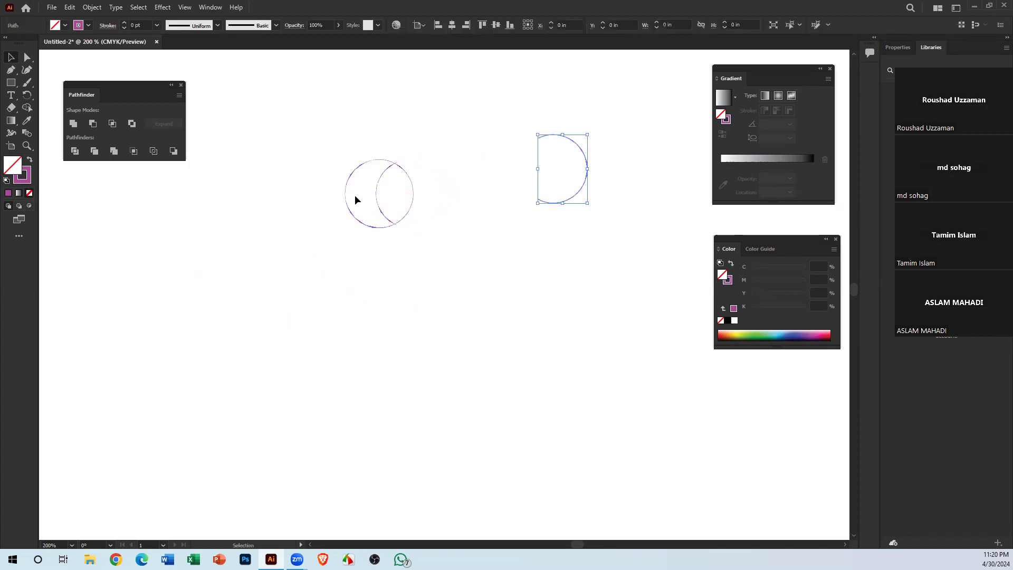
Pull the individual arc segments of the outlined circles apart from each other
drag(346, 207, 246, 226)
drag(379, 185, 332, 193)
click(367, 275)
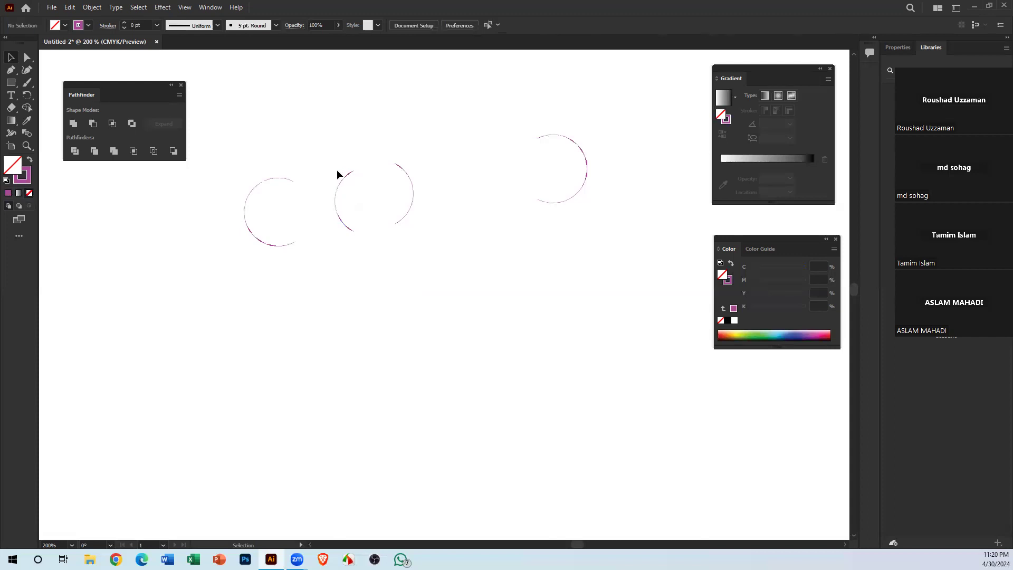
Undo the moves of the arc segments so that they form the overlapping circles again
key(a)
key(ctrl+z)
key(ctrl+z)
key(ctrl+z)
key(ctrl+z)
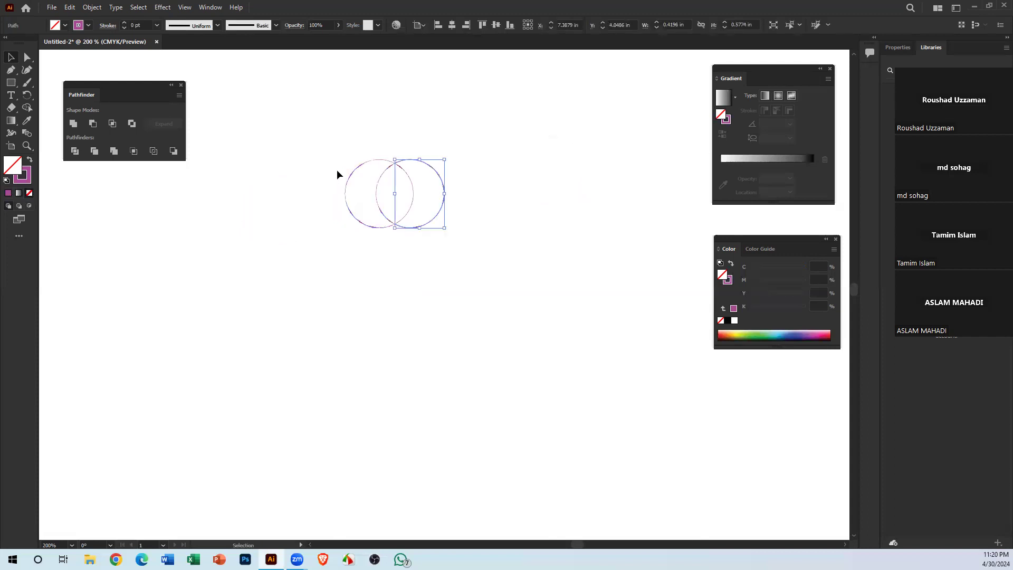
Select all the circle segments and set their stroke colour to bright red, 100% magenta and 100% yellow
drag(316, 75, 522, 398)
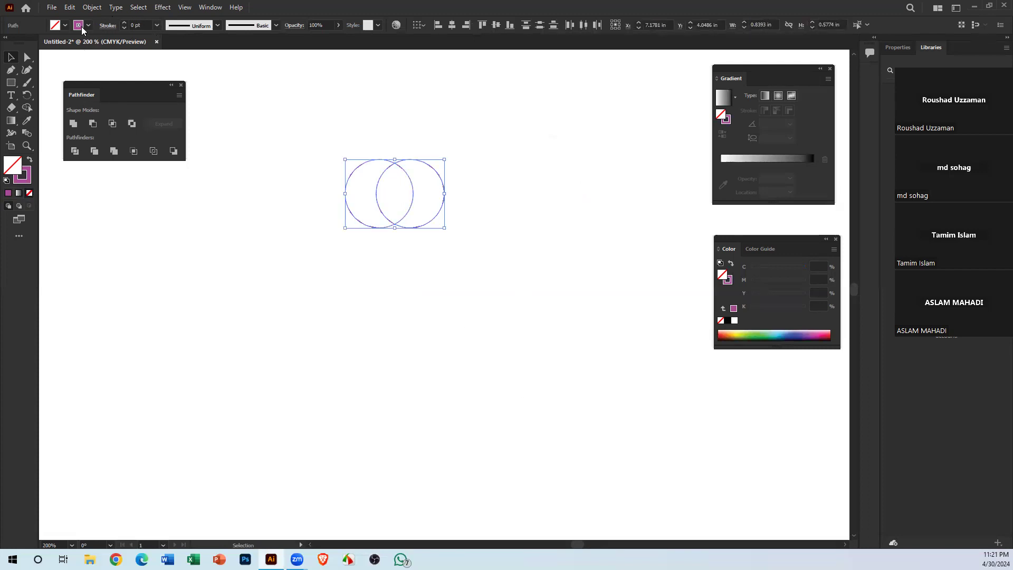
click(25, 176)
double_click(26, 176)
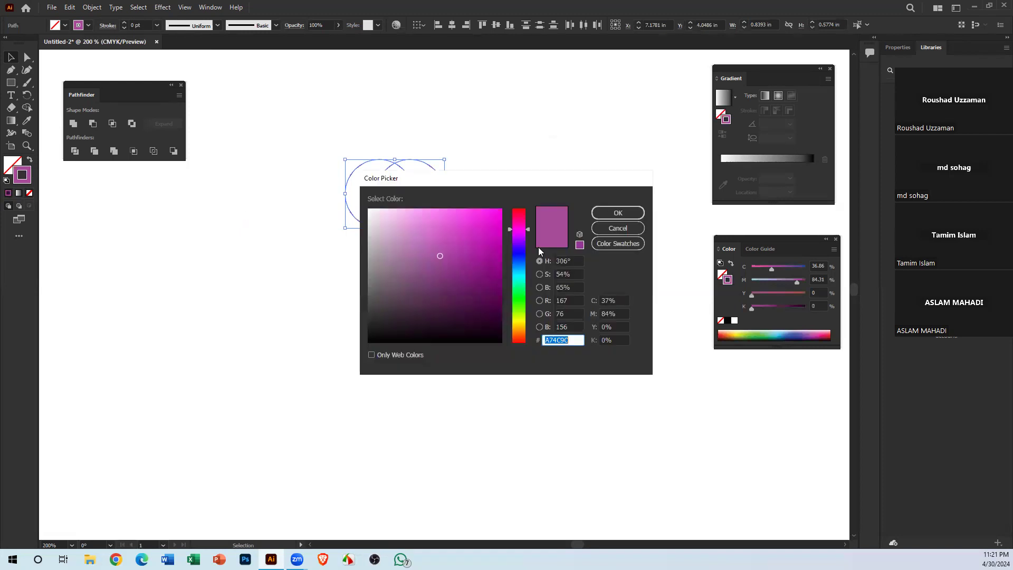
drag(516, 236, 516, 209)
click(501, 211)
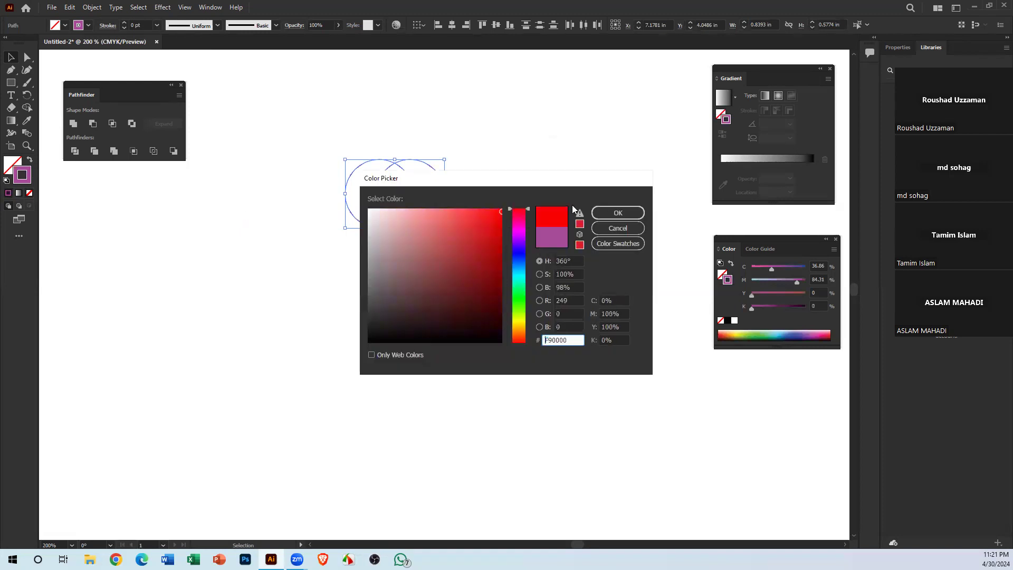
click(612, 211)
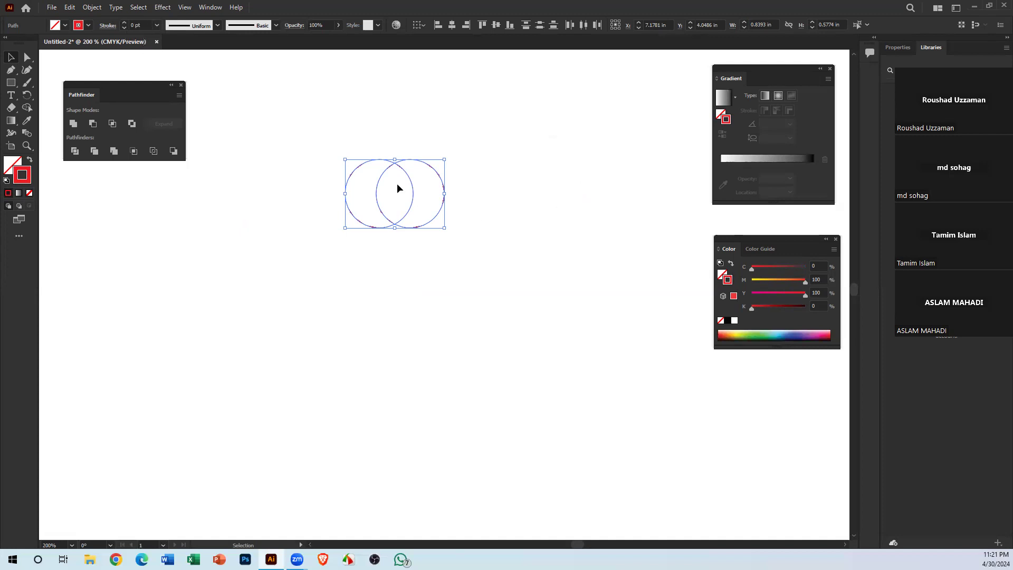
Set the stroke weight of the circle segments to 2 pt and deselect them
click(159, 24)
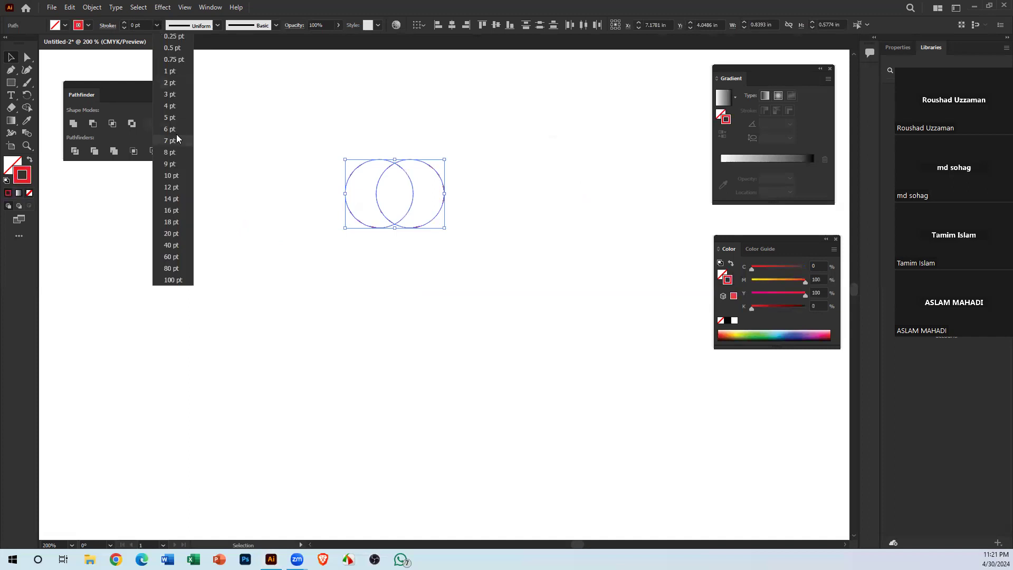
click(180, 82)
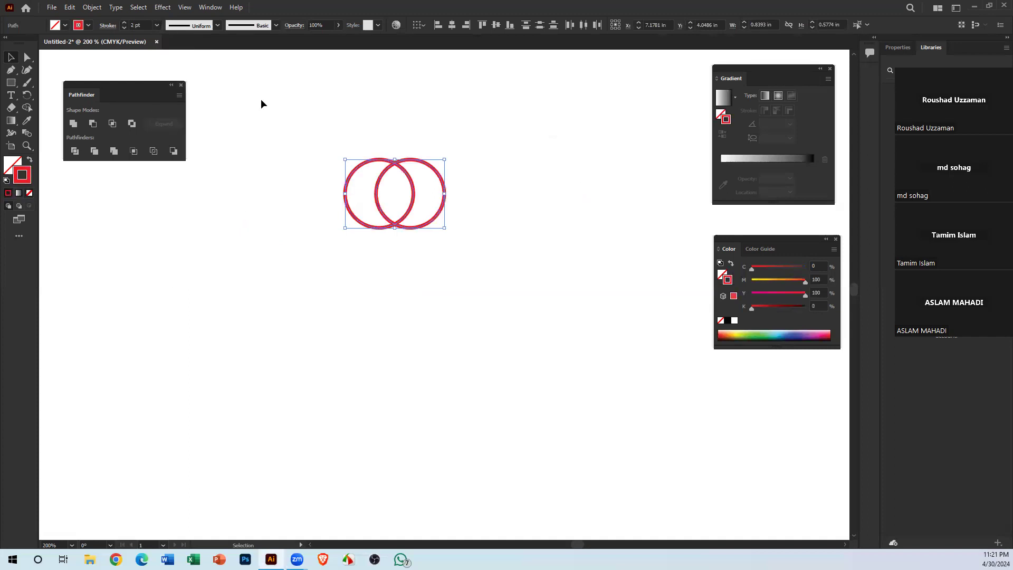
click(467, 348)
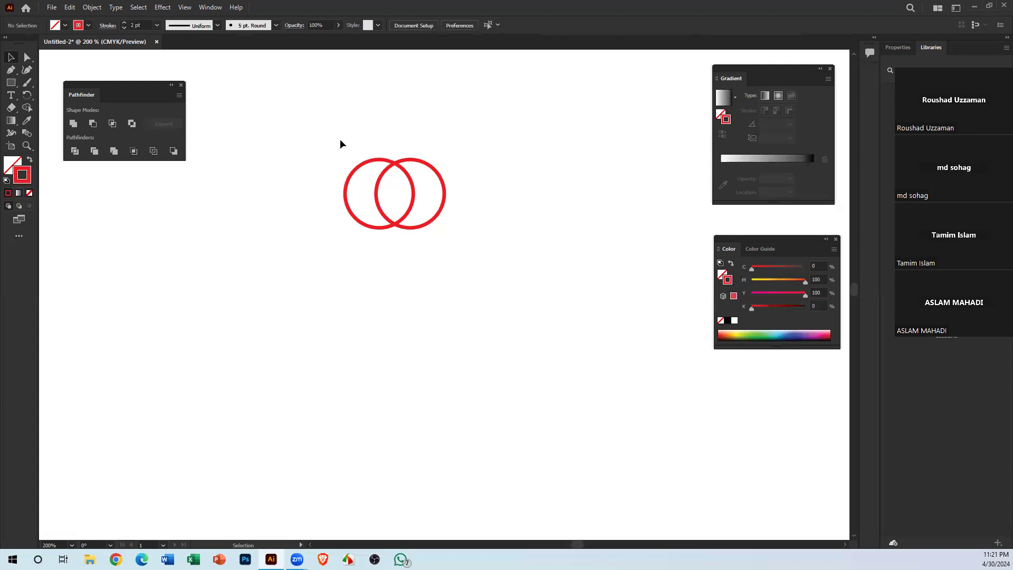
Delete all the red circle segments and set the stroke to none
drag(340, 140, 441, 219)
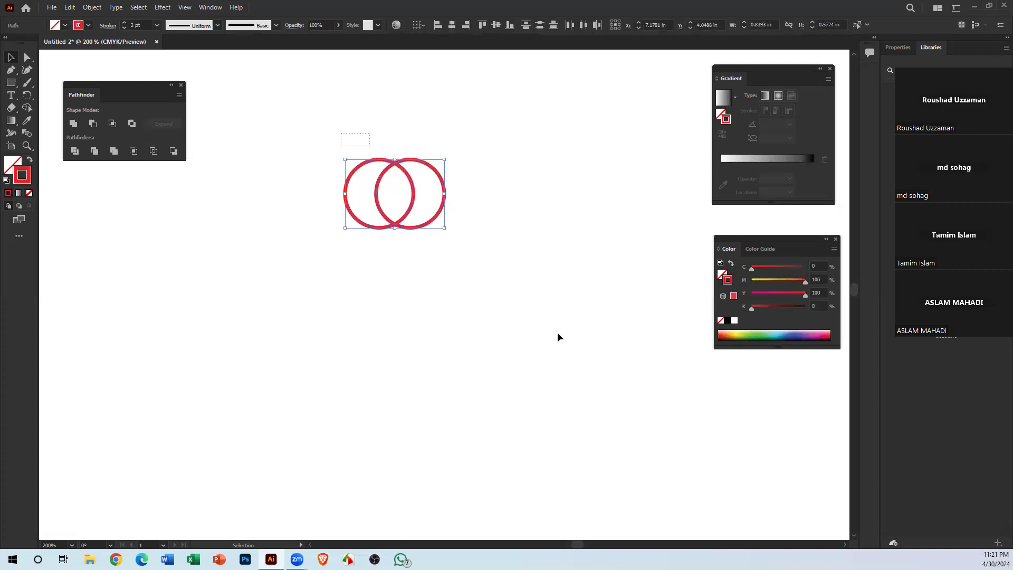
key(Delete)
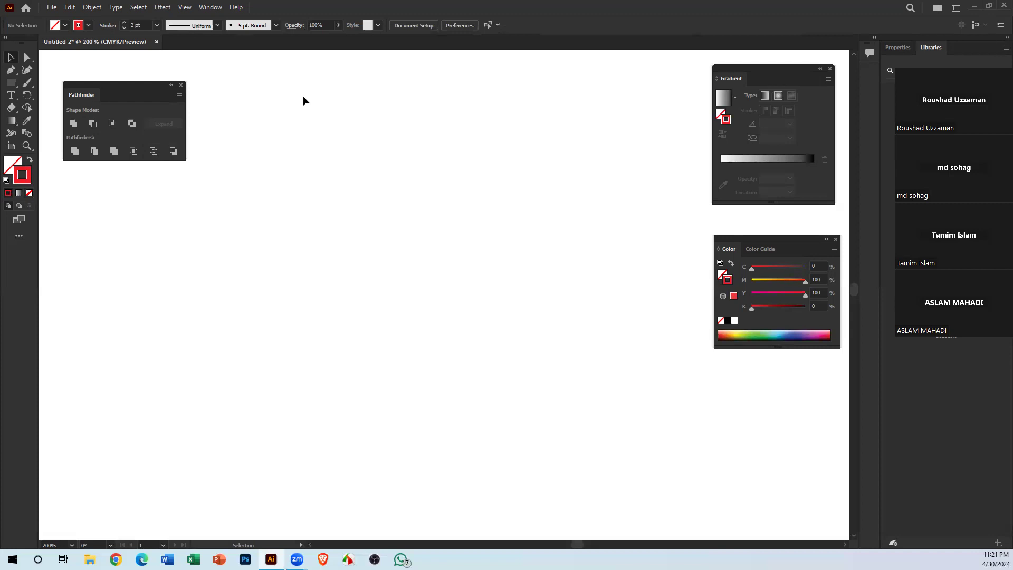
click(29, 193)
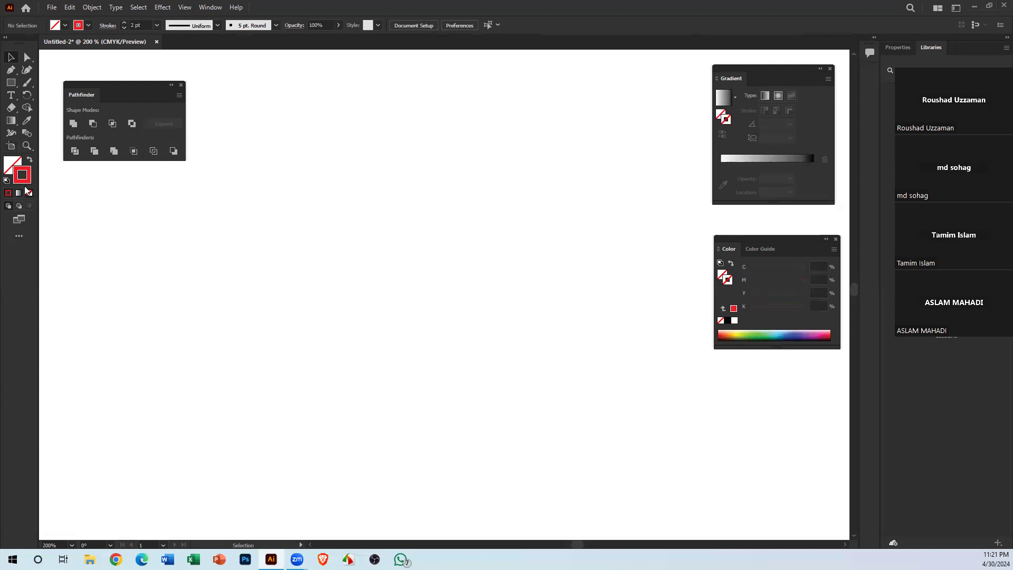
With nothing selected, set the fill colour to a pink with about 22% cyan and 84% magenta
double_click(12, 165)
drag(473, 271, 527, 200)
click(614, 213)
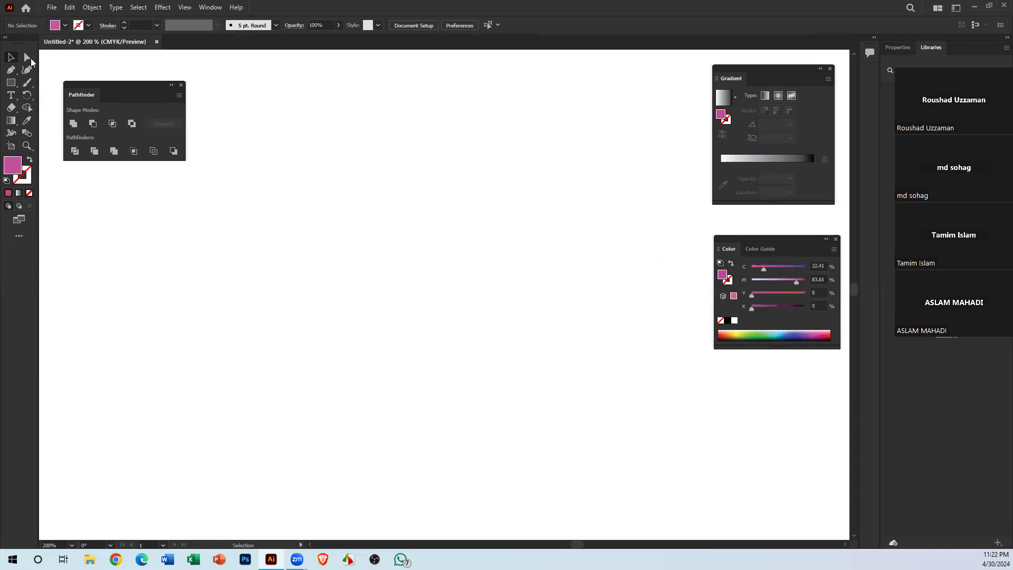
Draw a pink hexagon about 1.5 in wide and 1.3 in high in the upper middle of the artboard
click(11, 70)
click(11, 83)
click(61, 107)
drag(357, 199, 402, 276)
Draw a pink circle about 1.05 in in diameter below and to the left of the hexagon
drag(12, 84, 77, 97)
drag(200, 328, 316, 454)
key(v)
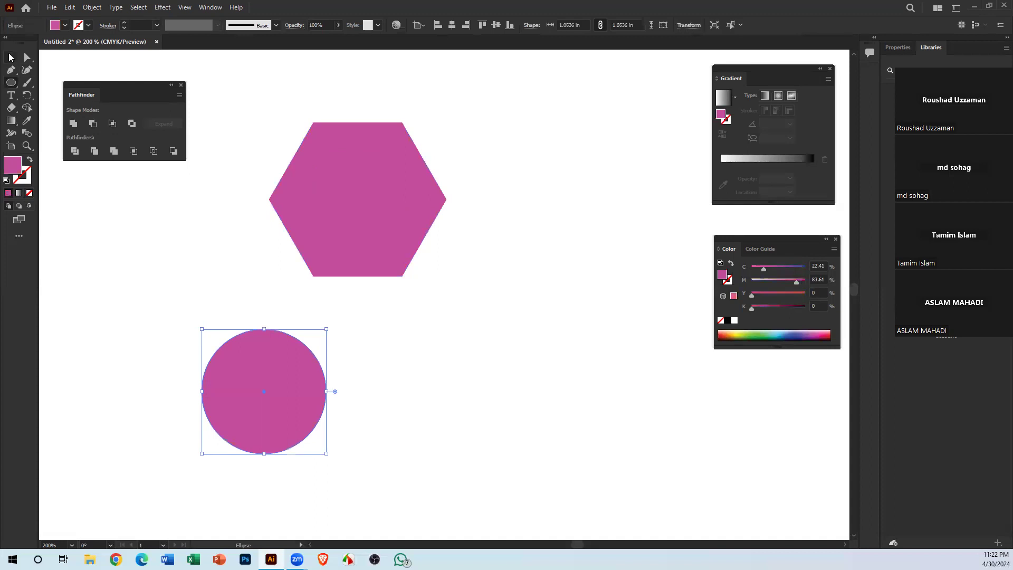
Fill the circle with a yellow of about 13% magenta and 75% yellow, and move it over the hexagon's right side
click(734, 331)
drag(319, 388, 426, 204)
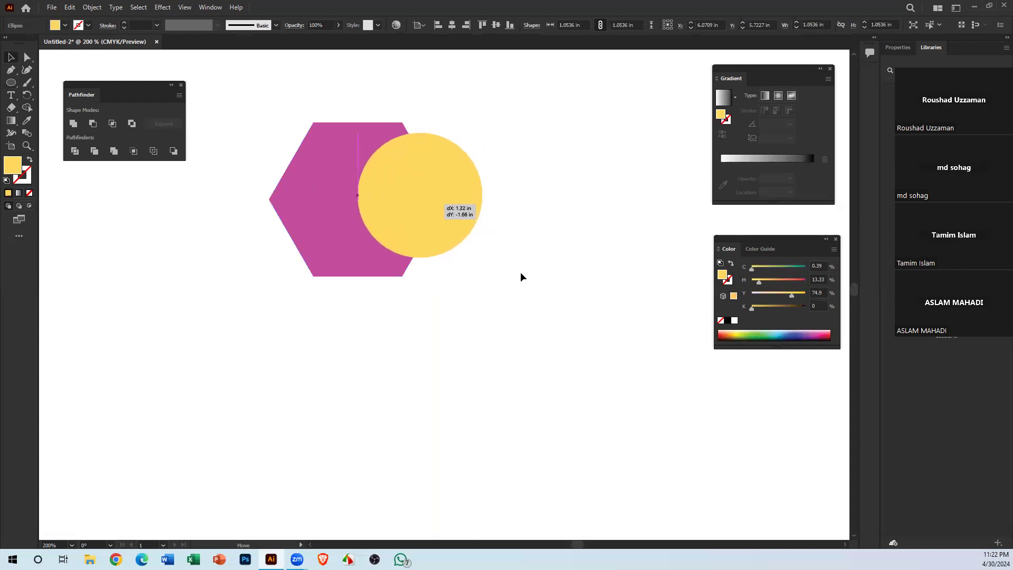
drag(539, 381, 387, 261)
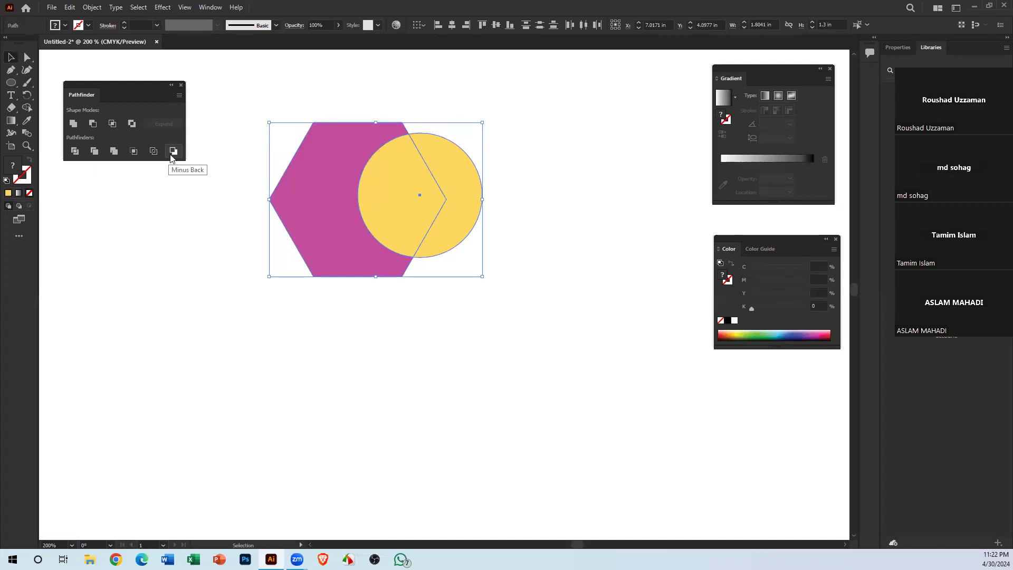
click(509, 338)
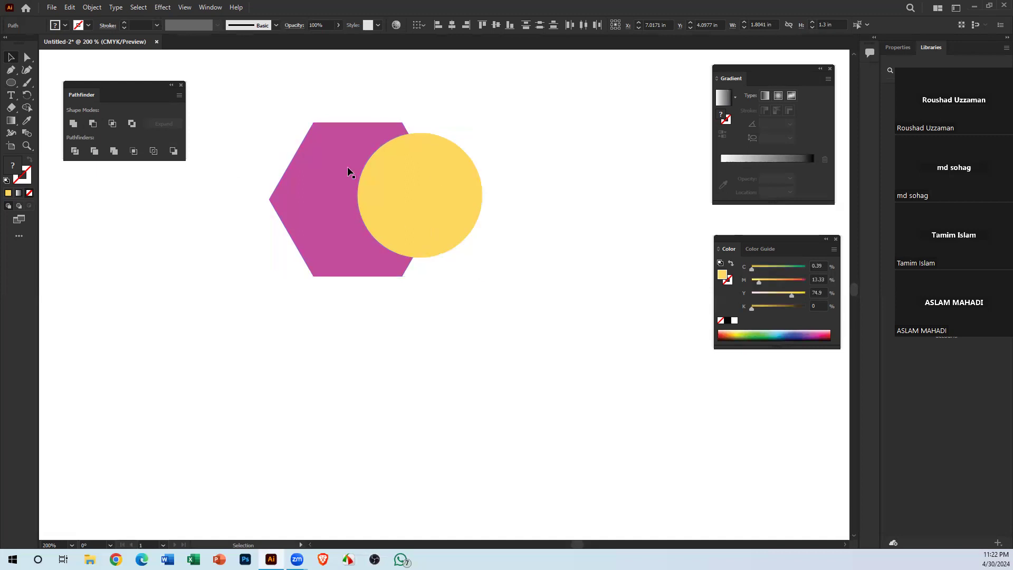
Move the hexagon away from the yellow circle and undo the move
drag(348, 168, 177, 176)
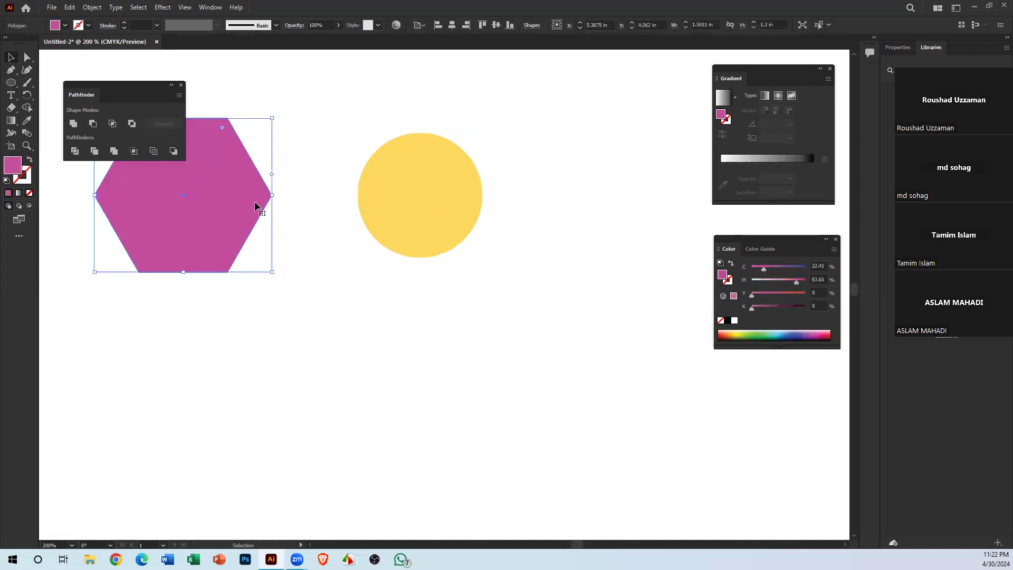
key(ctrl+z)
click(526, 289)
Shift the yellow circle slightly to the right, and subtract the hexagon behind it with Minus Back
drag(438, 210, 450, 214)
key(ctrl+a)
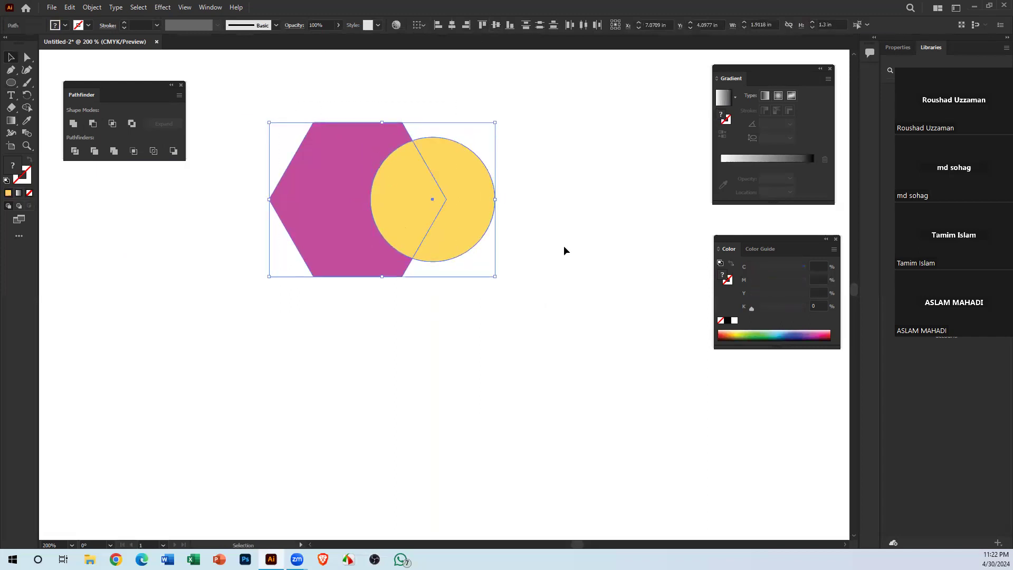
click(174, 151)
click(448, 296)
Move the remaining yellow shape around the empty area and delete it
mouse_move(478, 190)
mouse_down()
mouse_move(328, 241)
mouse_move(491, 203)
mouse_up()
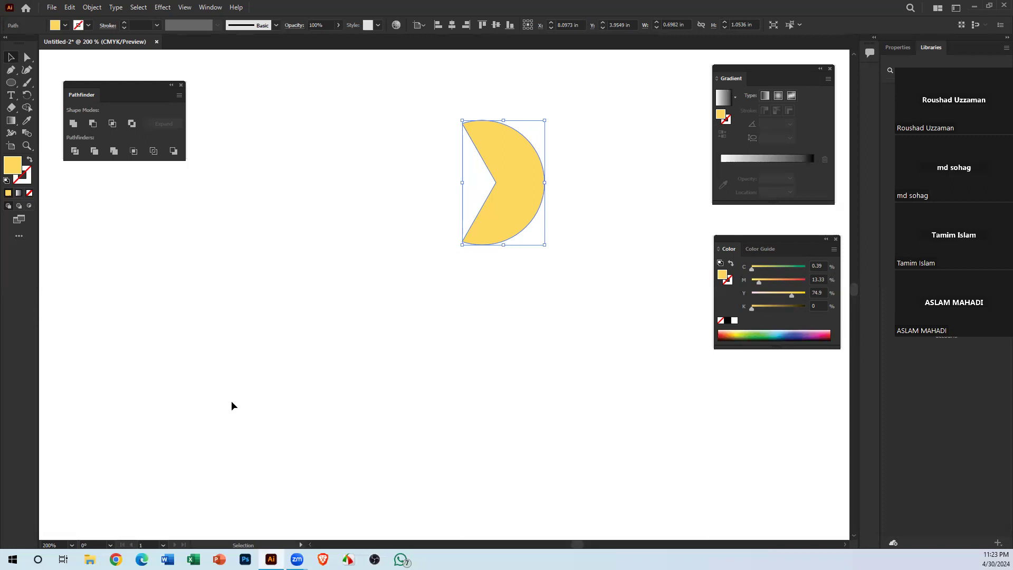
key(shift+Up)
drag(521, 181, 475, 219)
key(Delete)
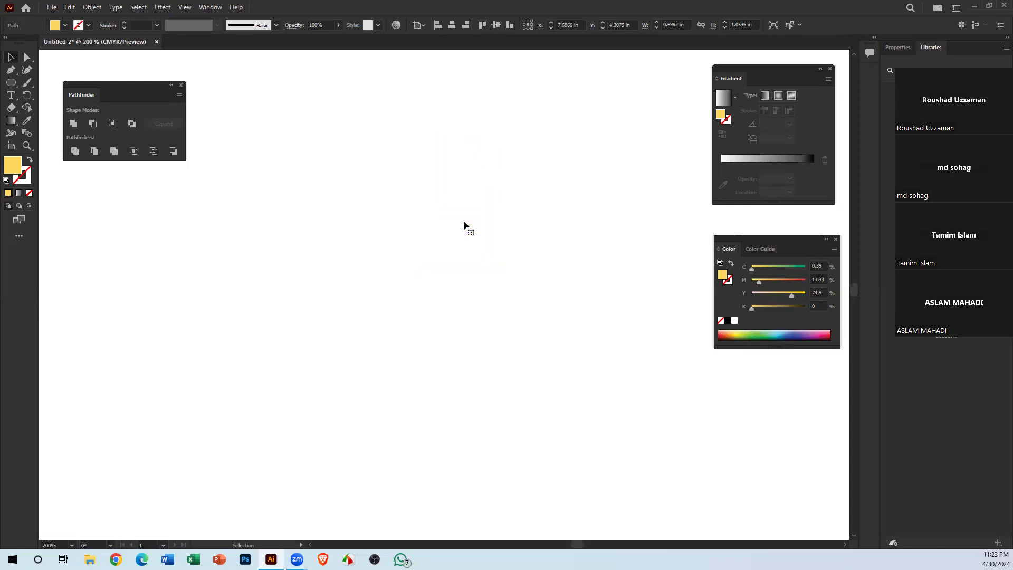
Draw six yellow ellipses of different proportions across the artboard, the topmost about 1.11 in wide and 0.24 in high
drag(11, 83, 67, 95)
mouse_move(308, 206)
mouse_down()
mouse_move(417, 311)
mouse_move(440, 293)
mouse_up()
drag(482, 154, 571, 294)
drag(628, 188, 689, 339)
drag(496, 360, 112, 334)
drag(117, 235, 353, 161)
drag(439, 83, 571, 111)
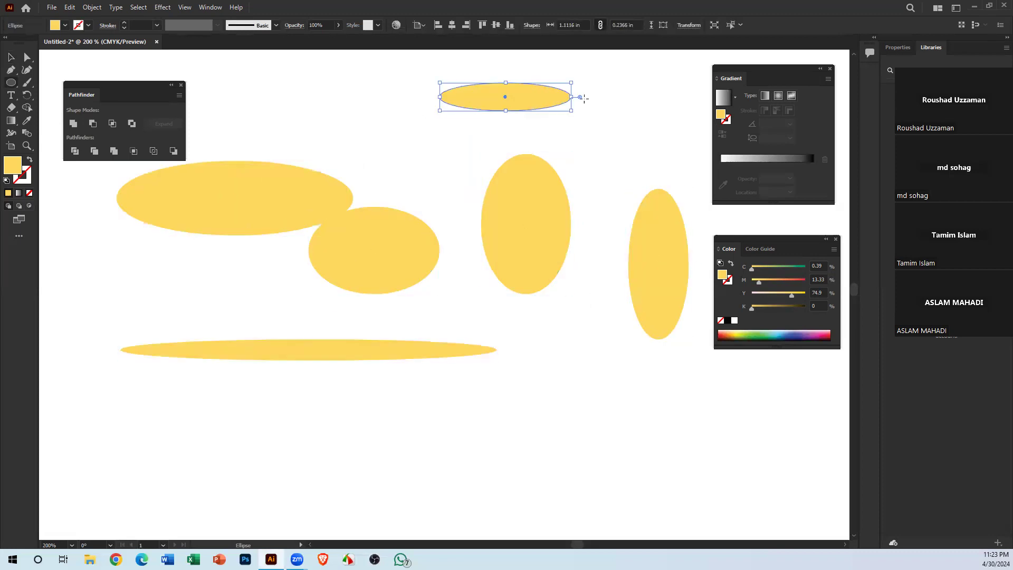
Move the roundest ellipse onto the narrow upright one, and the wider upright ellipse beside the small flat one at the top
key(ctrl+minus)
key(ctrl+minus)
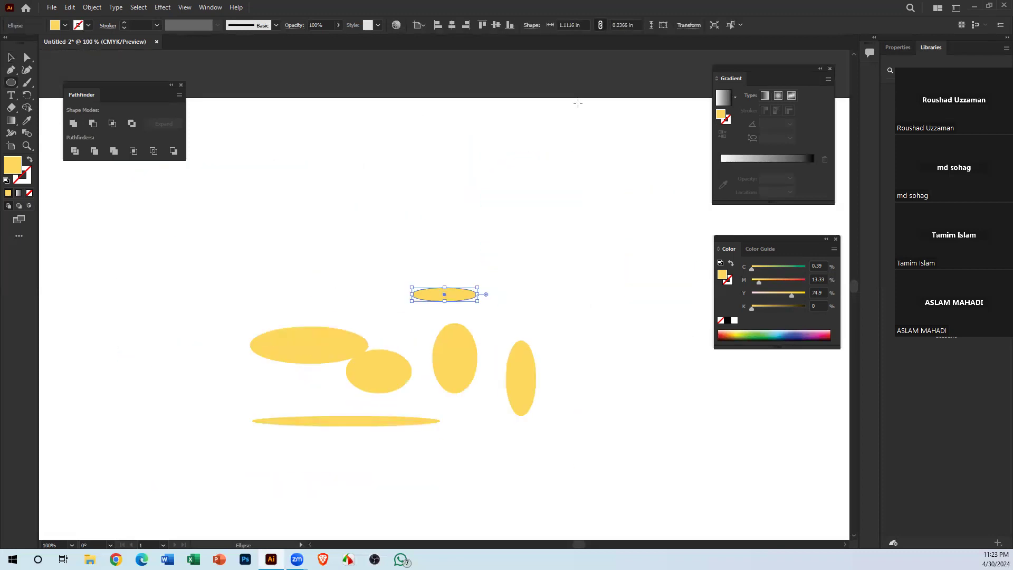
scroll(430, 177, down, 3)
click(11, 57)
drag(224, 85, 579, 390)
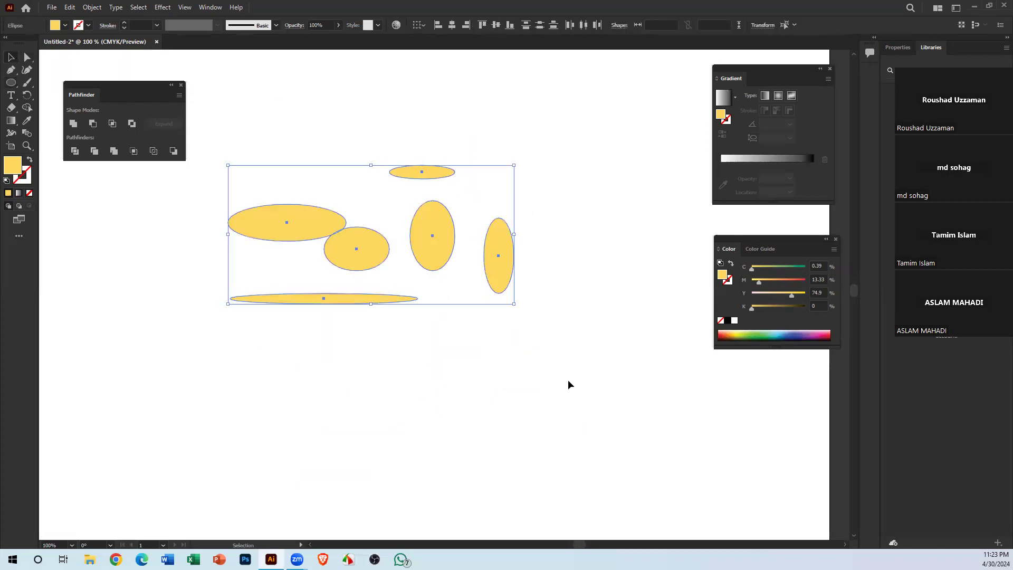
click(375, 411)
drag(371, 244, 494, 214)
click(496, 252)
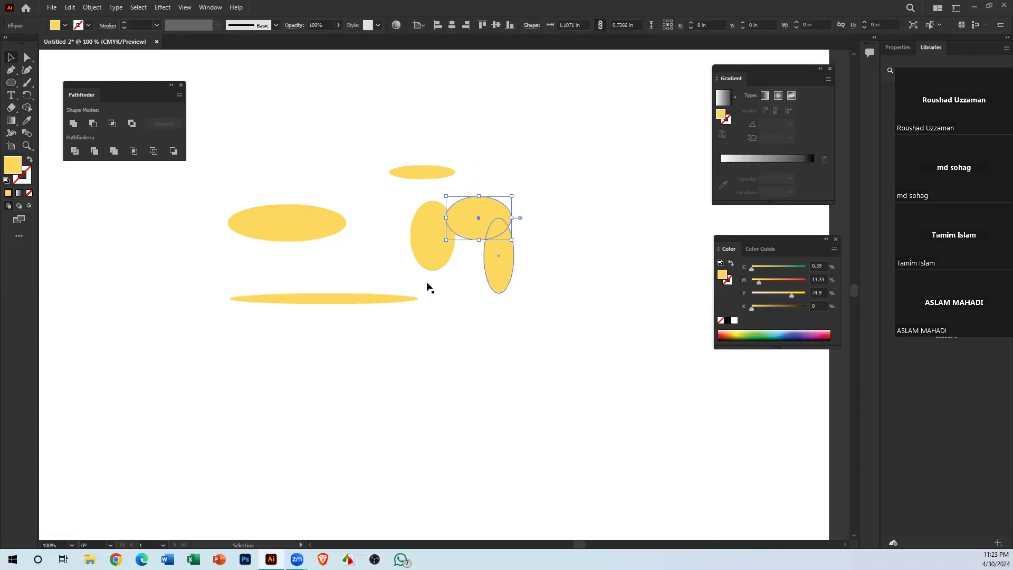
drag(409, 245, 350, 173)
click(262, 223)
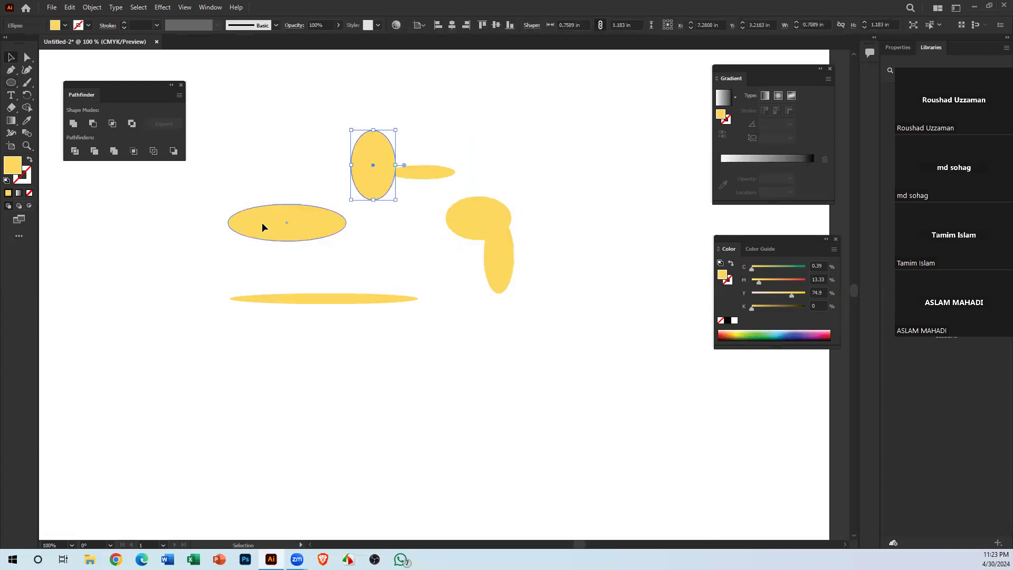
Move the two wide ellipses to the right and the overlapping pair upward, and select all six ellipses
drag(262, 222, 339, 241)
drag(397, 299, 472, 306)
drag(501, 244, 530, 161)
drag(482, 211, 503, 149)
drag(272, 109, 621, 431)
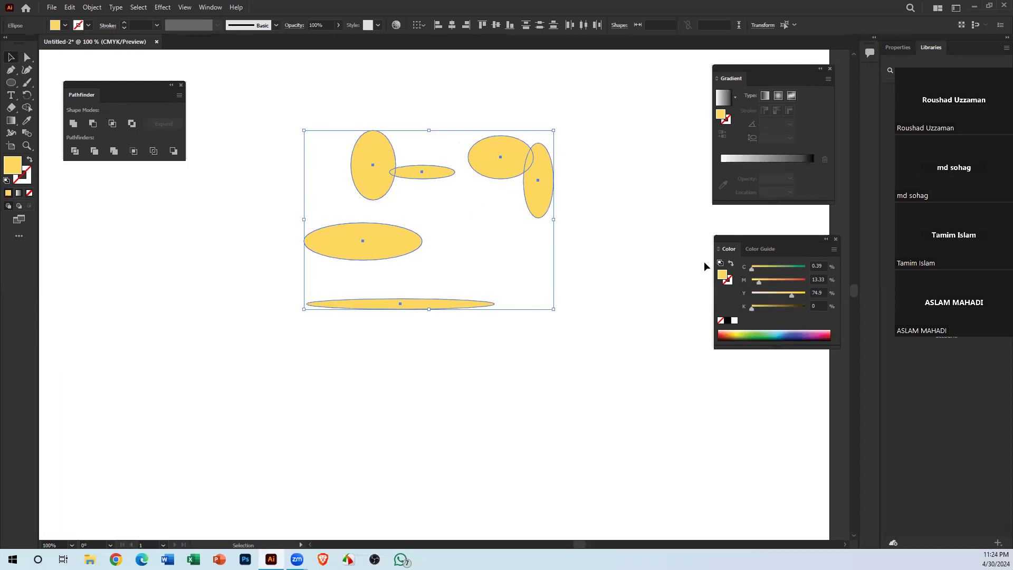
Delete all six yellow ellipses from the artboard and close the Gradient and Pathfinder panels
drag(267, 67, 627, 343)
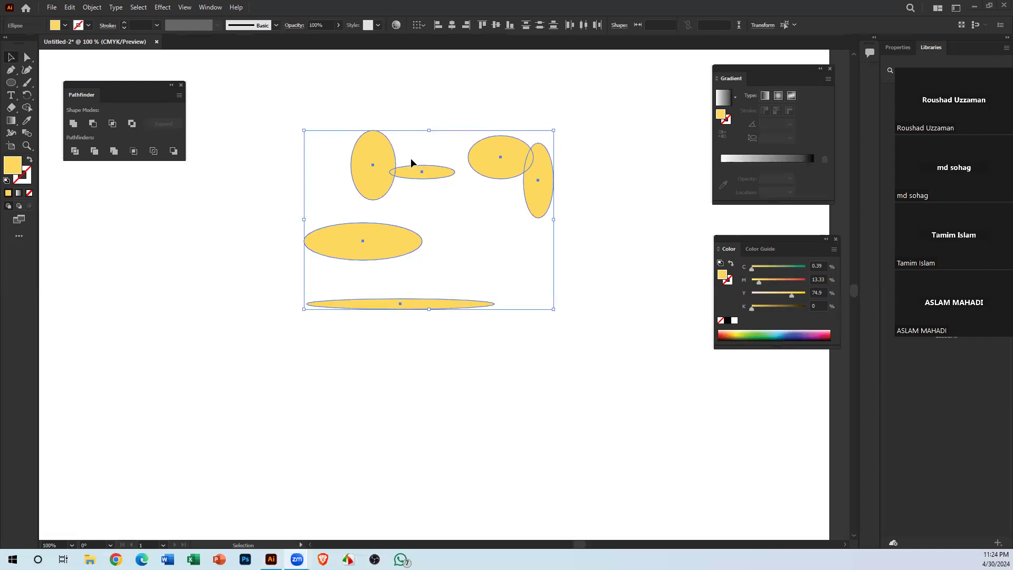
drag(294, 80, 520, 340)
key(Delete)
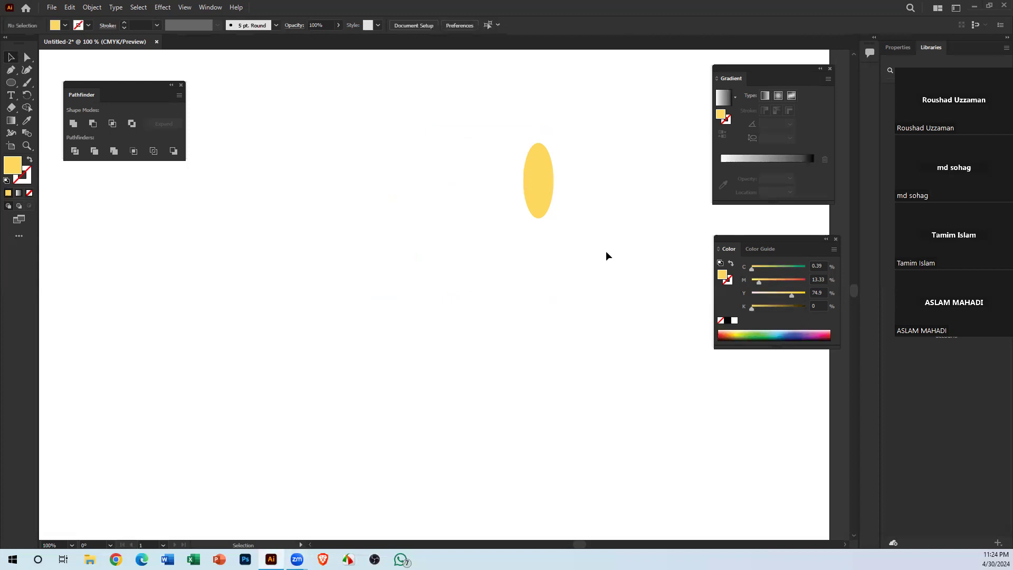
click(543, 174)
key(Delete)
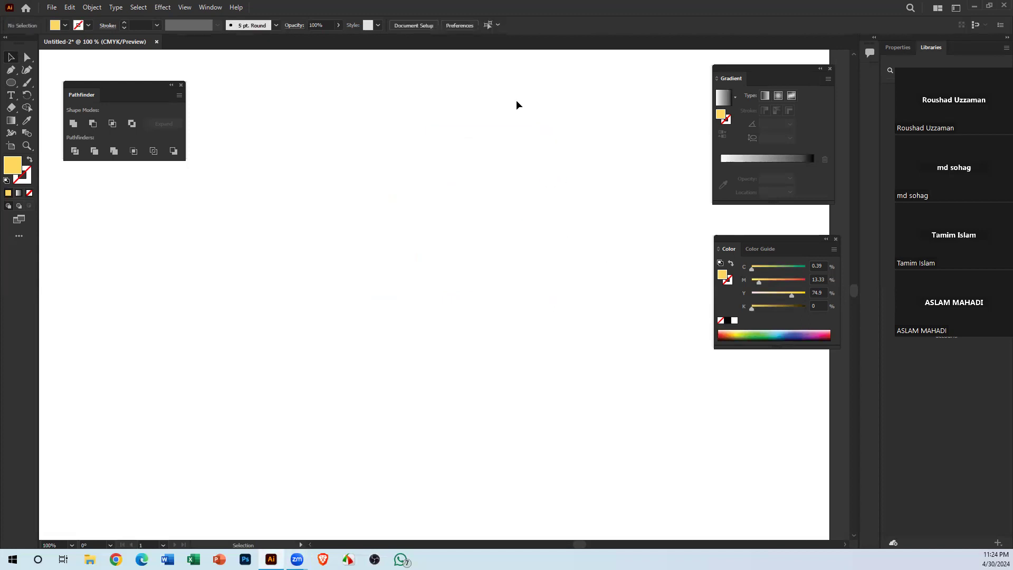
click(830, 69)
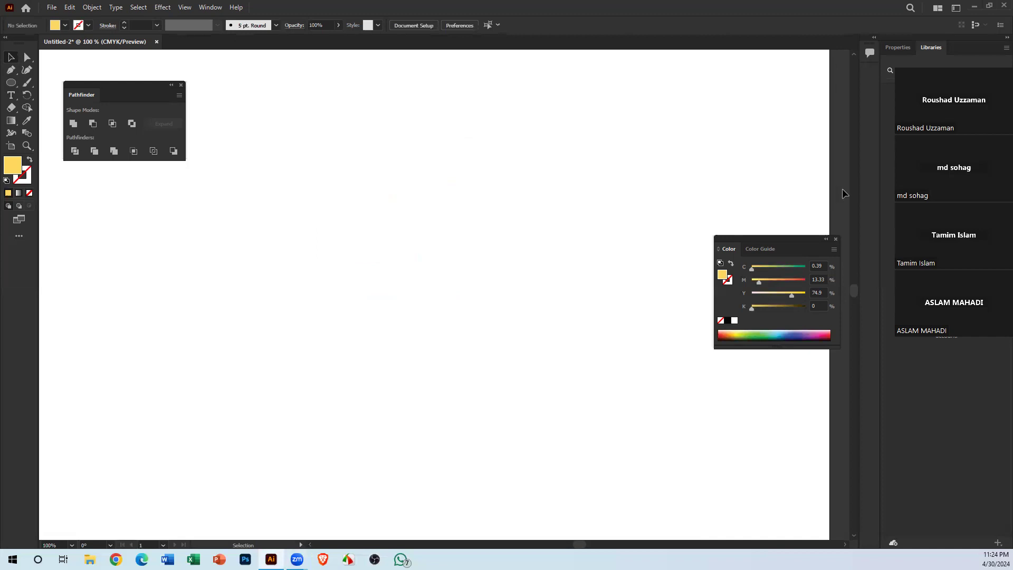
click(180, 85)
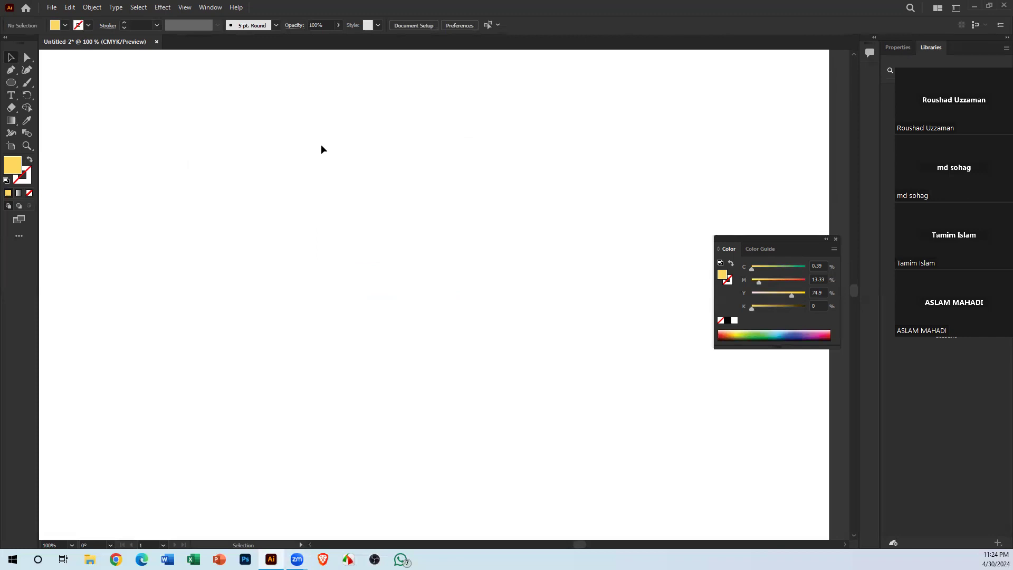
Draw a yellow rectangle about 4.02 in wide and 1.99 in high on the empty artboard
click(31, 108)
click(13, 86)
right_click(14, 86)
click(63, 82)
mouse_move(178, 127)
mouse_down()
mouse_move(267, 221)
mouse_move(417, 294)
mouse_move(504, 274)
mouse_move(464, 260)
mouse_move(467, 252)
mouse_move(416, 245)
mouse_up()
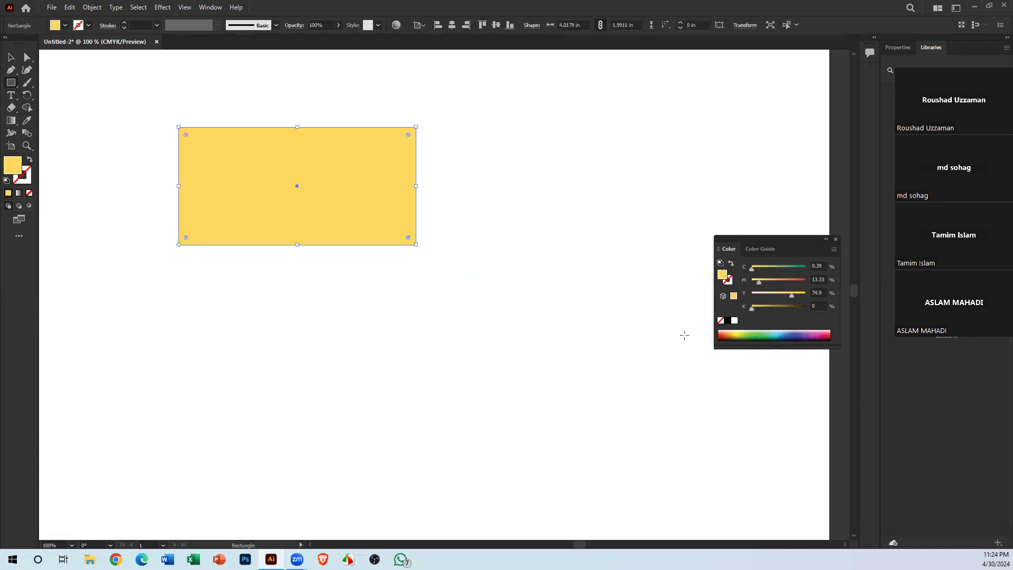
Fill the rectangle with green and move it to the right and slightly down
click(759, 332)
click(11, 57)
drag(246, 204, 318, 224)
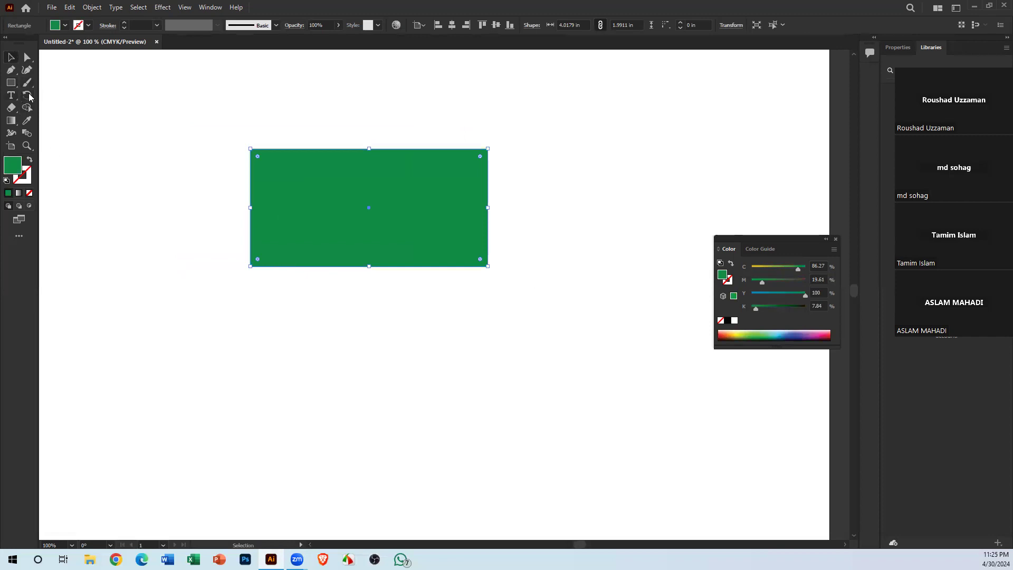
Draw a green circle about 0.64 in in diameter in the empty area to the left of the rectangle
drag(12, 86, 63, 96)
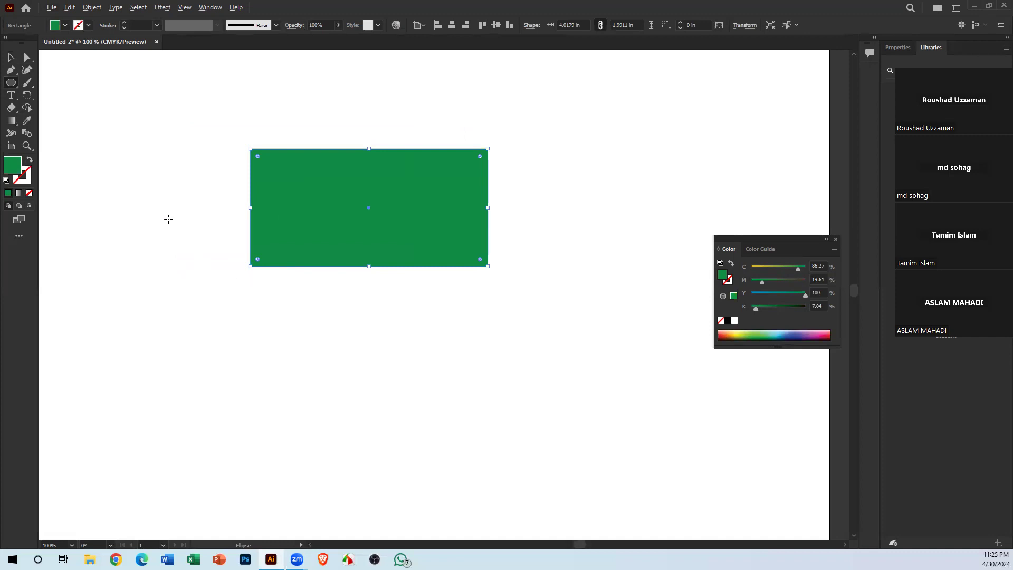
drag(138, 214, 177, 252)
click(11, 57)
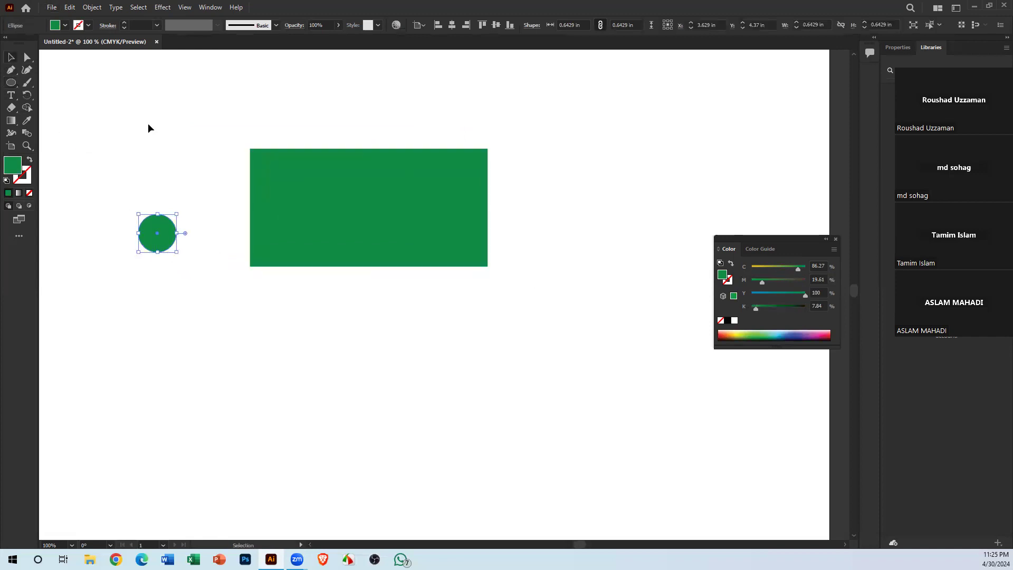
click(172, 172)
Centre the circle on the rectangle's top edge and place copies midway along the other three edges
drag(164, 235, 357, 151)
key(ctrl+a)
click(449, 28)
click(365, 160)
drag(363, 161, 248, 216)
drag(210, 79, 564, 409)
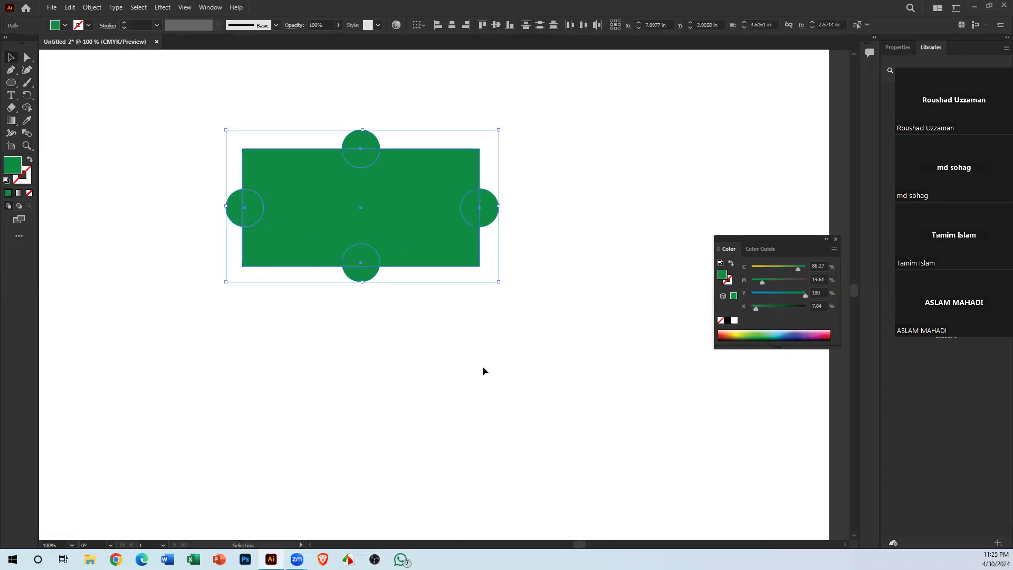
Select the rectangle with its upper and lower circles, and in turn with its two side circles
click(240, 169)
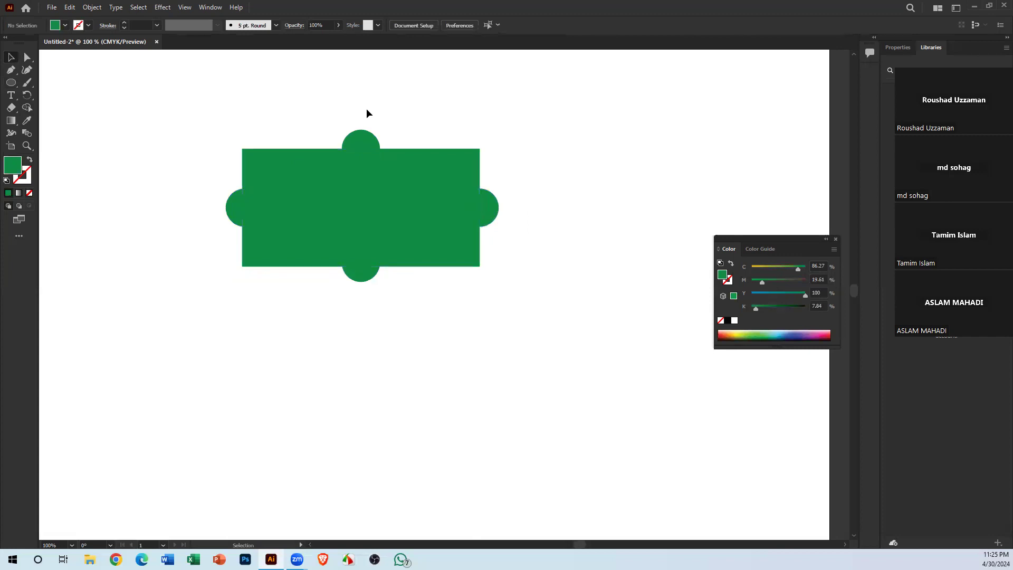
click(362, 216)
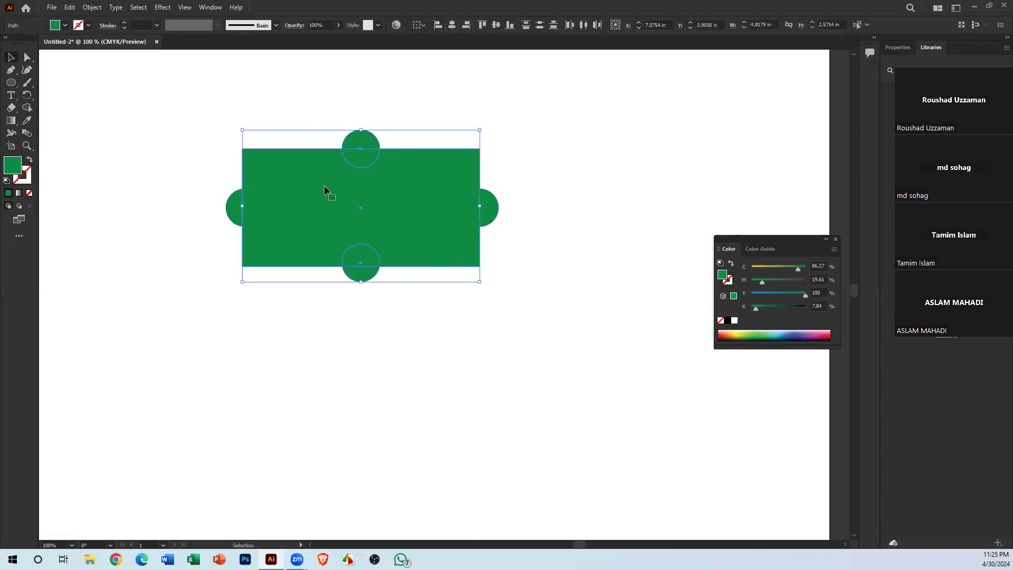
drag(192, 204, 576, 224)
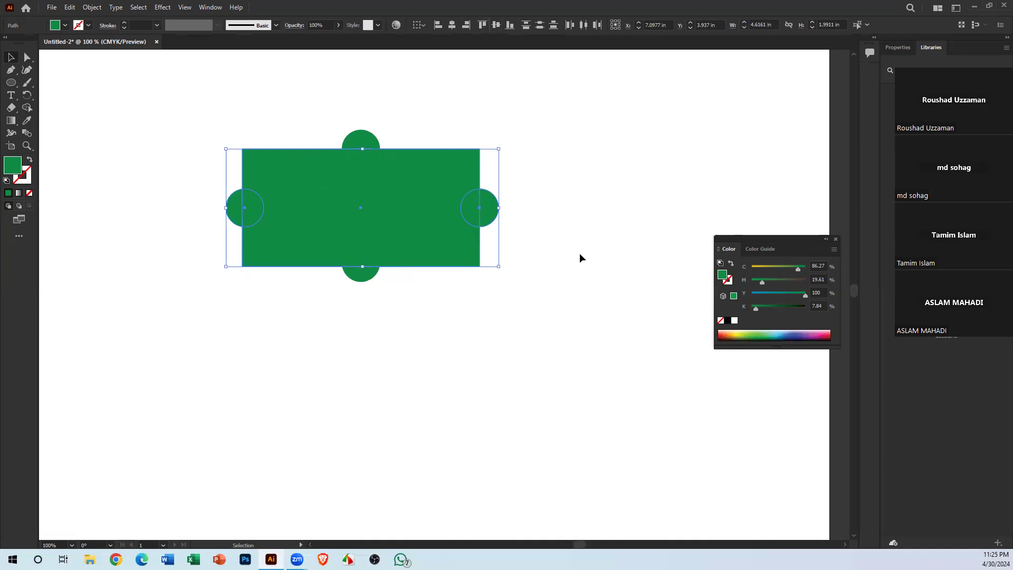
Merge the rectangle and the four circles with the Shape Builder tool and move the united shape down
drag(235, 128, 553, 379)
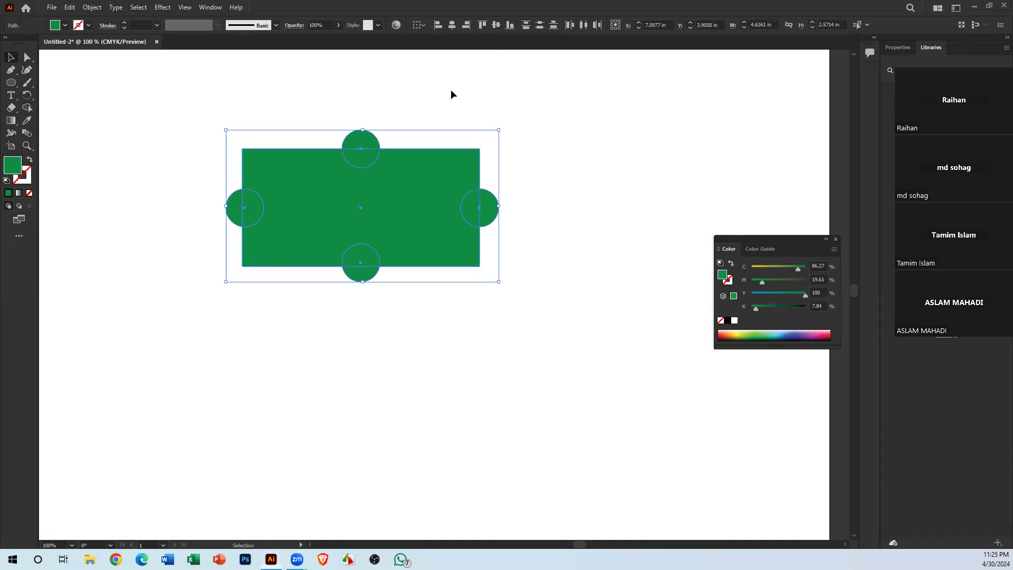
click(29, 108)
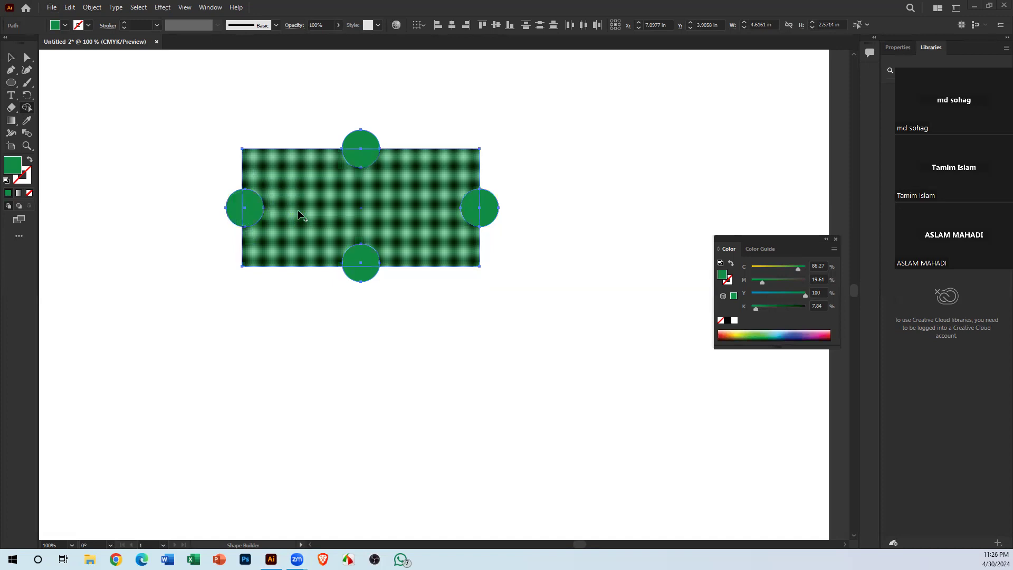
drag(281, 216, 239, 214)
mouse_move(361, 203)
mouse_down()
mouse_move(369, 144)
mouse_move(436, 199)
mouse_move(480, 211)
mouse_move(358, 280)
mouse_up()
click(10, 56)
click(433, 227)
drag(433, 232, 421, 272)
click(555, 274)
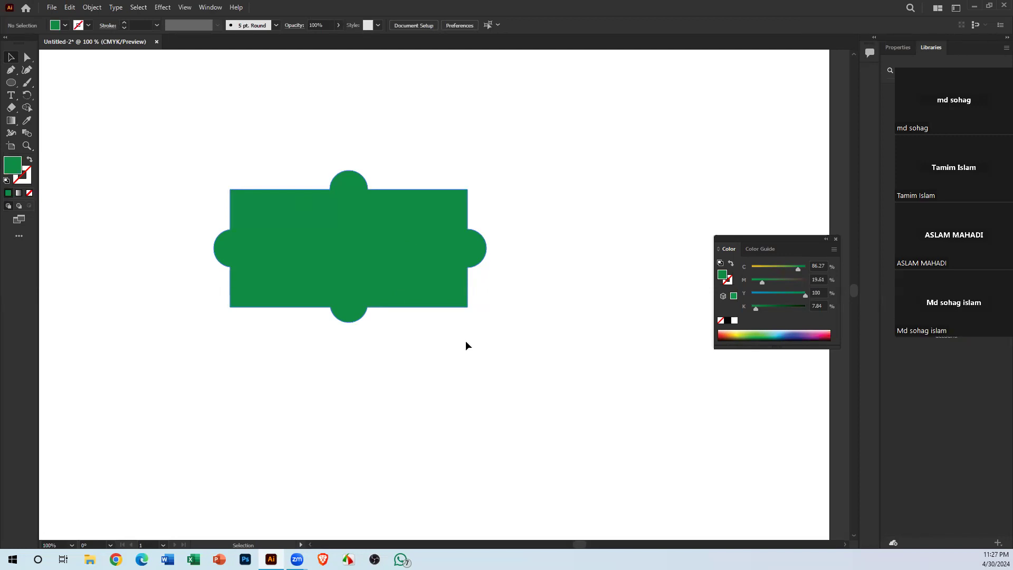
Undo the move of the united shape and the latest Shape Builder merges
key(ctrl+z)
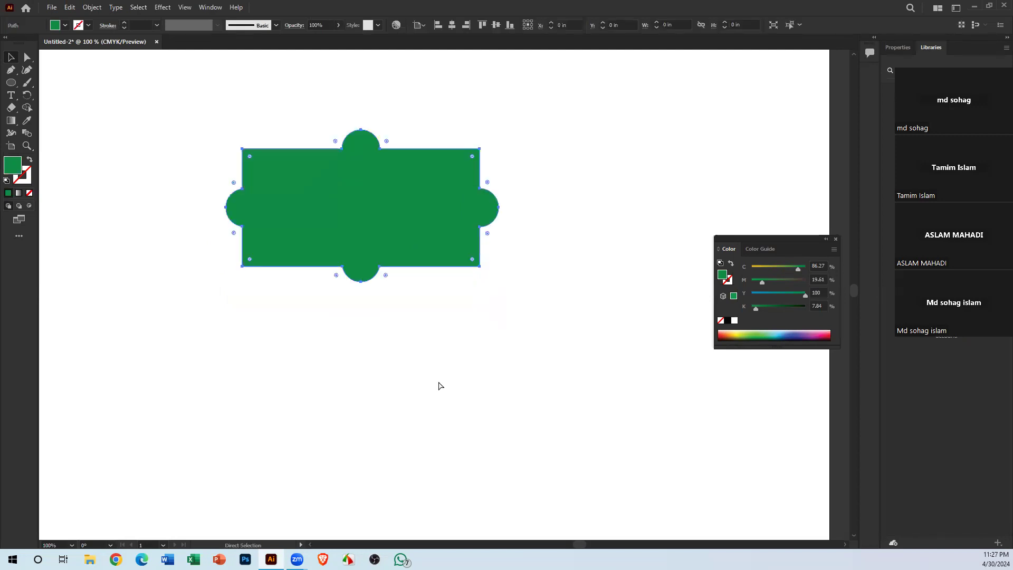
key(z)
click(373, 297)
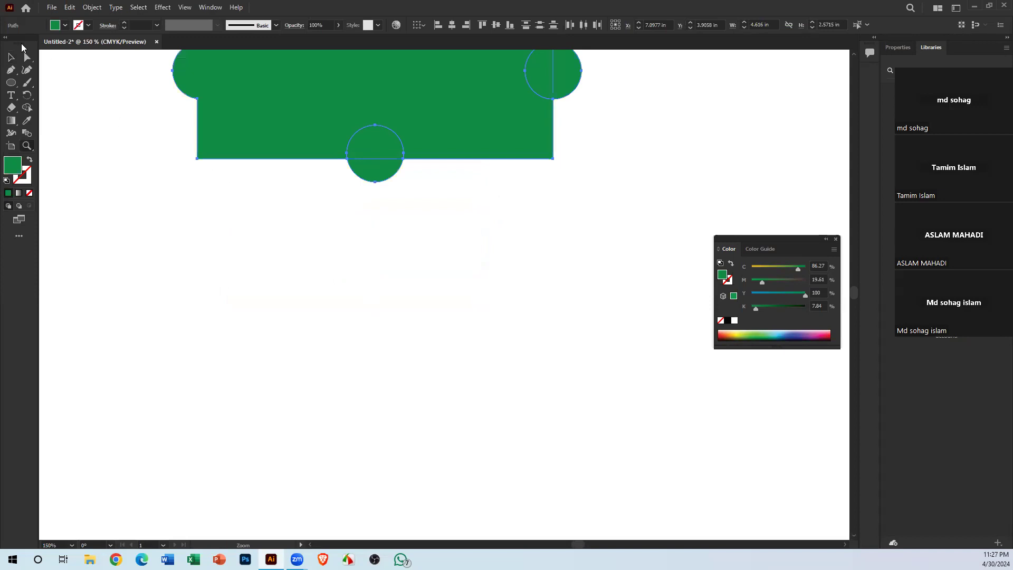
click(12, 56)
drag(376, 252, 385, 384)
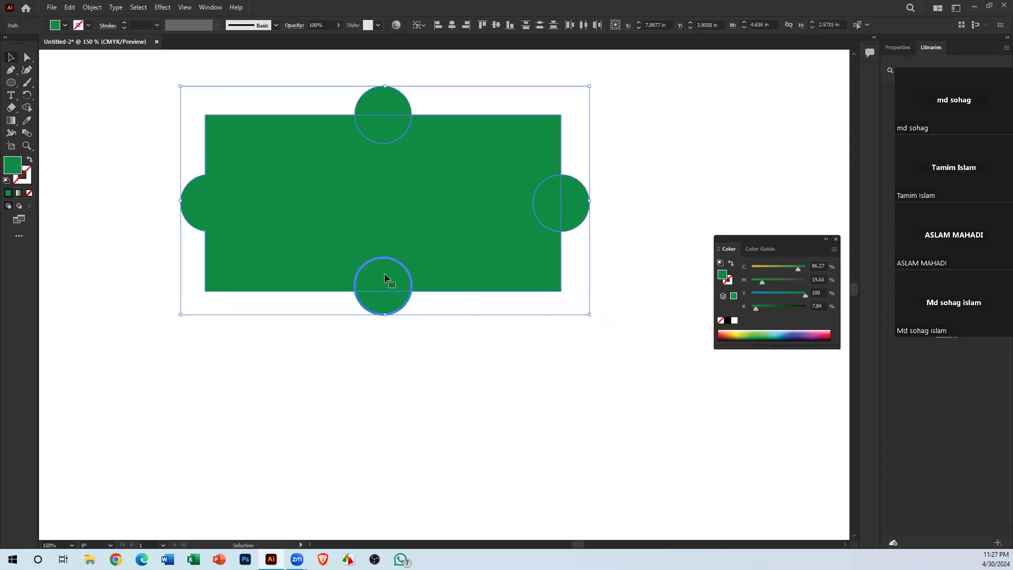
Select individual shapes to check which are still joined, and undo the remaining merge of the left circle
key(ctrl+shift+a)
click(204, 199)
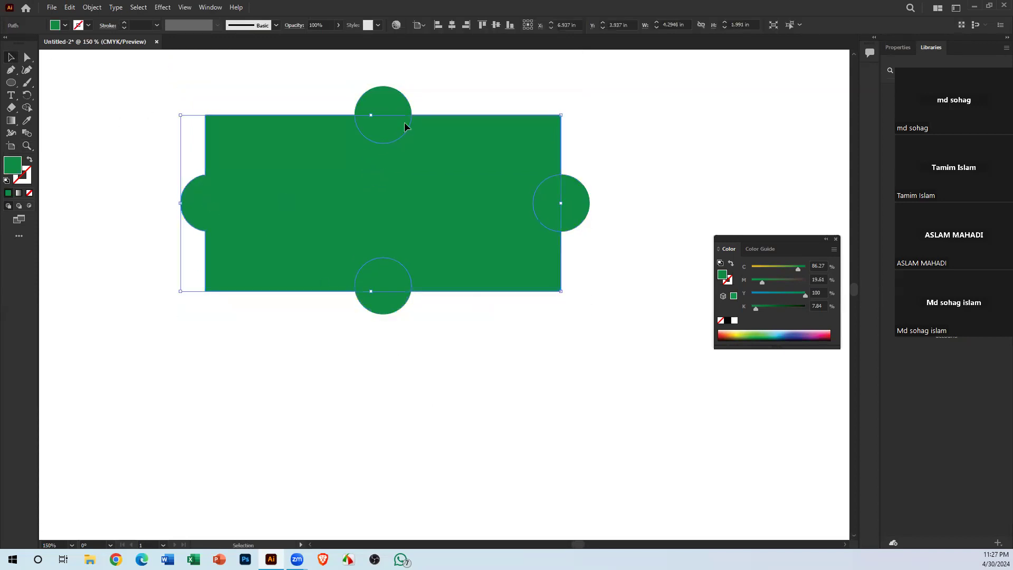
click(602, 128)
click(556, 214)
key(a)
key(ctrl+a)
key(v)
click(156, 149)
Merge the rectangle's inner regions with the bottom circle using Shape Builder, and move the result away from the other half circles
drag(117, 110, 603, 381)
click(27, 107)
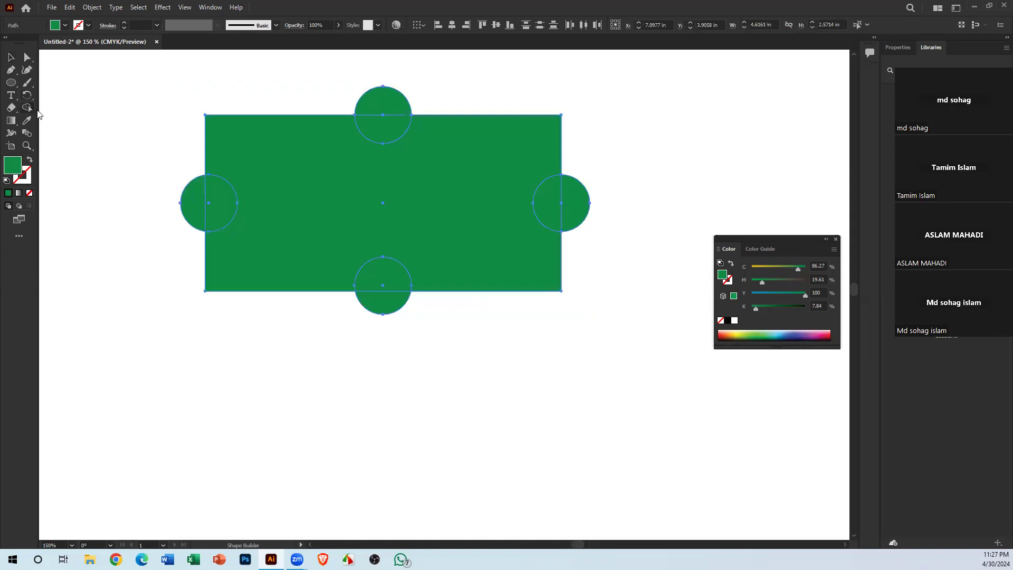
mouse_move(234, 156)
mouse_down()
mouse_move(218, 184)
mouse_move(260, 210)
mouse_move(340, 141)
mouse_move(425, 122)
mouse_move(550, 220)
mouse_move(548, 247)
mouse_move(436, 255)
mouse_move(395, 322)
mouse_move(430, 297)
mouse_up()
click(11, 57)
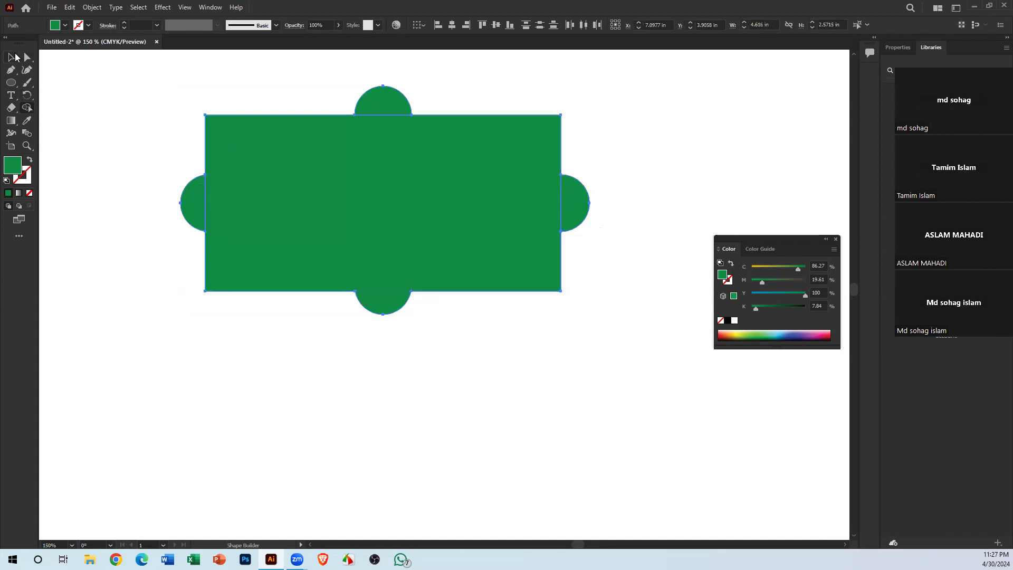
click(153, 163)
drag(447, 333, 441, 333)
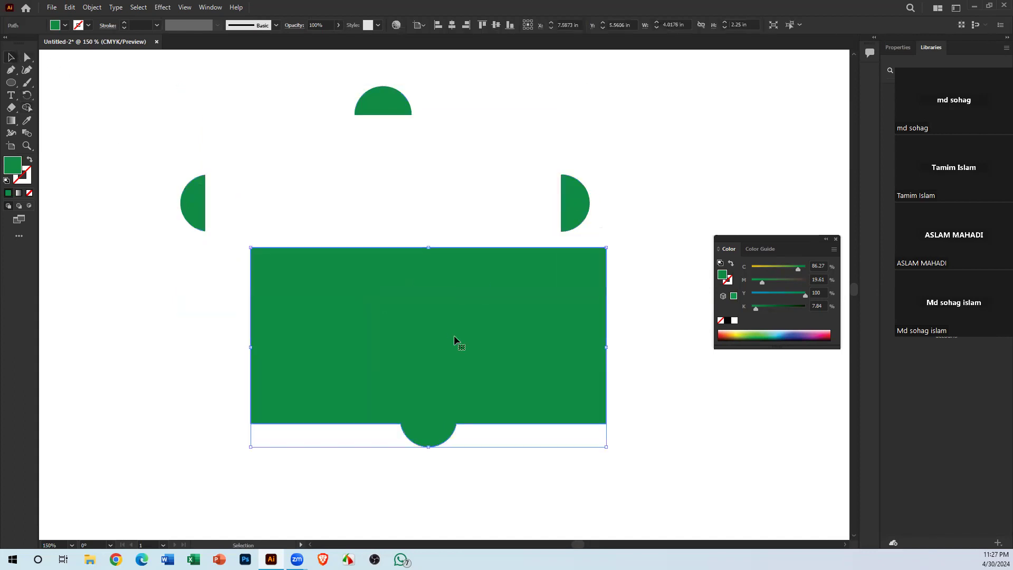
Undo the move, the Shape Builder merges and the placing of the side circles, and restore the side circles
key(ctrl+z)
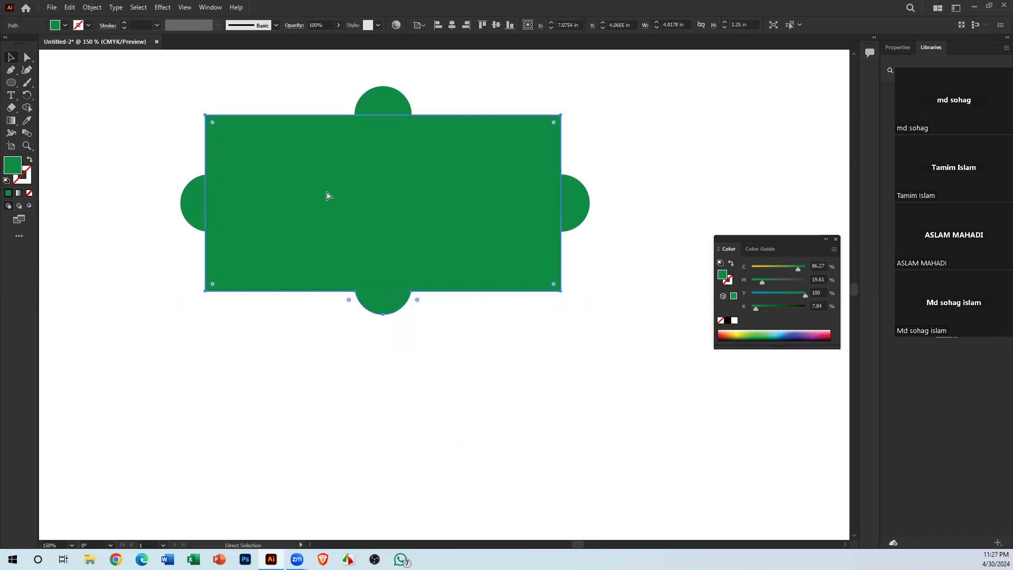
click(327, 198)
key(ctrl+z)
key(ctrl+z)
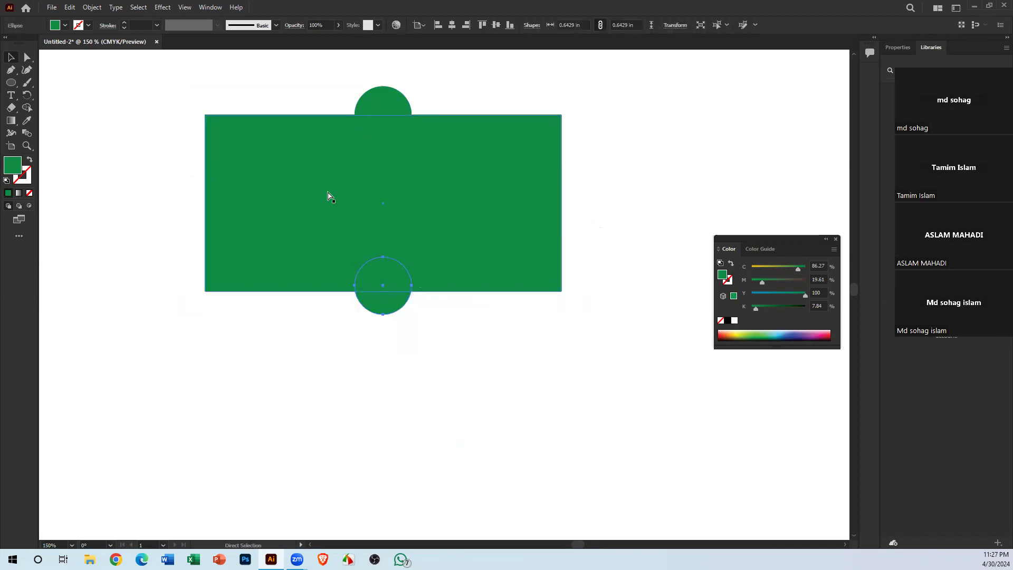
key(ctrl+shift+z)
key(ctrl+shift+z)
Merge the rectangle with all four circles into one outline using Shape Builder, and move the united shape to test it
drag(170, 74, 607, 364)
click(27, 108)
mouse_move(179, 167)
mouse_down()
mouse_move(174, 200)
mouse_move(233, 196)
mouse_move(191, 127)
mouse_move(256, 89)
mouse_move(371, 89)
mouse_move(385, 99)
mouse_move(375, 138)
mouse_move(523, 147)
mouse_move(603, 187)
mouse_move(551, 208)
mouse_move(429, 222)
mouse_move(375, 243)
mouse_move(384, 310)
mouse_move(429, 316)
mouse_up()
click(11, 57)
click(125, 164)
drag(483, 235, 554, 190)
drag(438, 197, 387, 294)
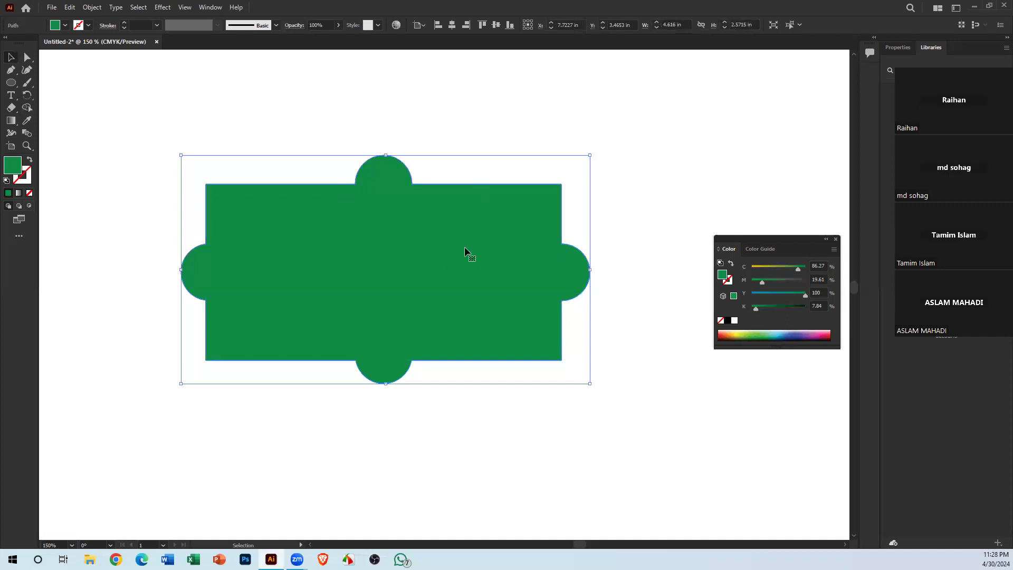
Undo the moves of the united shape and its merge, back to the separate rectangle and circles
key(a)
key(v)
key(ctrl+1)
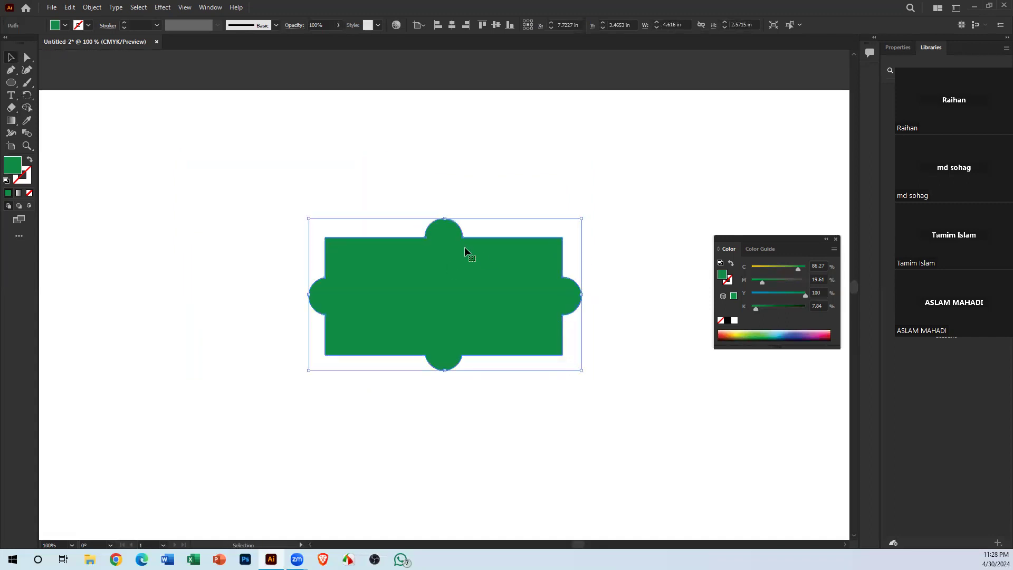
key(a)
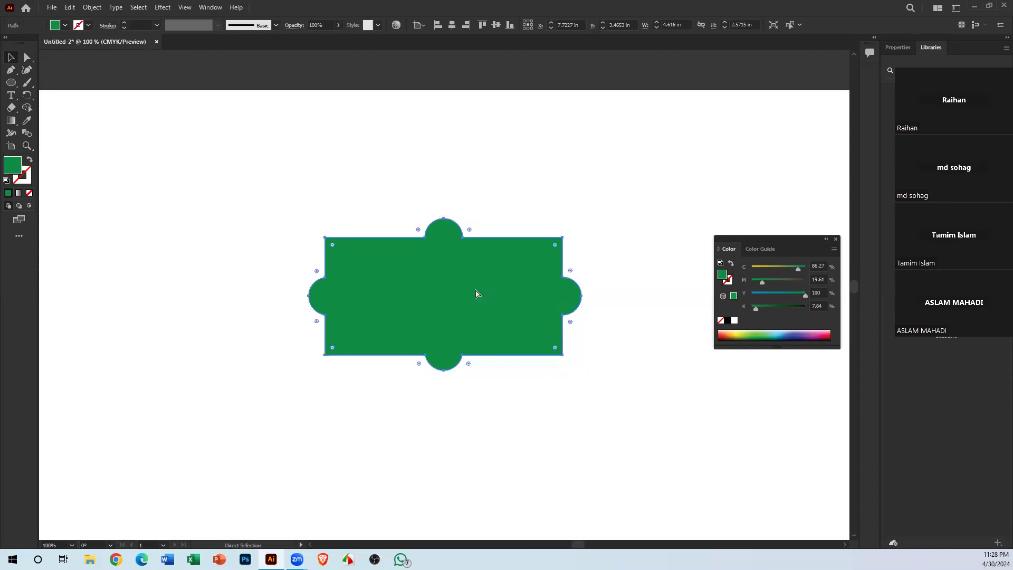
key(ctrl+z)
key(ctrl+z)
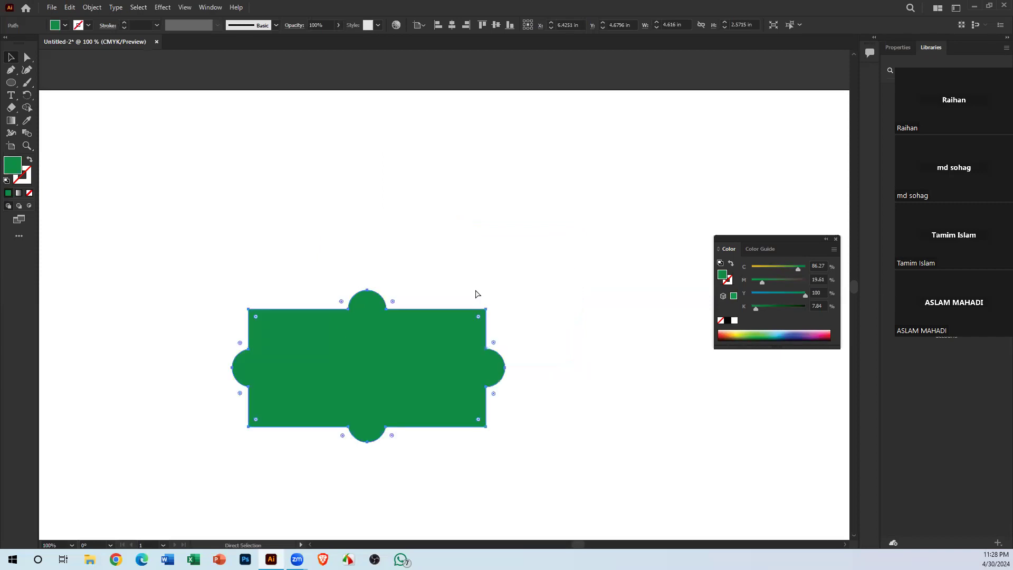
key(v)
drag(436, 333, 508, 245)
key(ctrl+z)
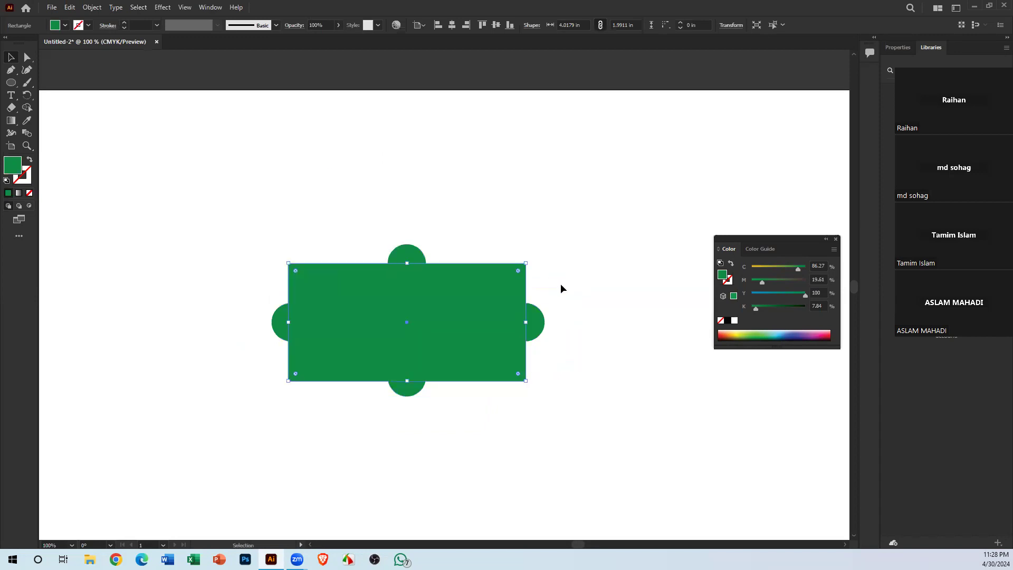
Move the bottom circle slightly down so that it is centred on the rectangle's bottom edge
click(561, 284)
drag(517, 346, 464, 255)
drag(206, 140, 612, 385)
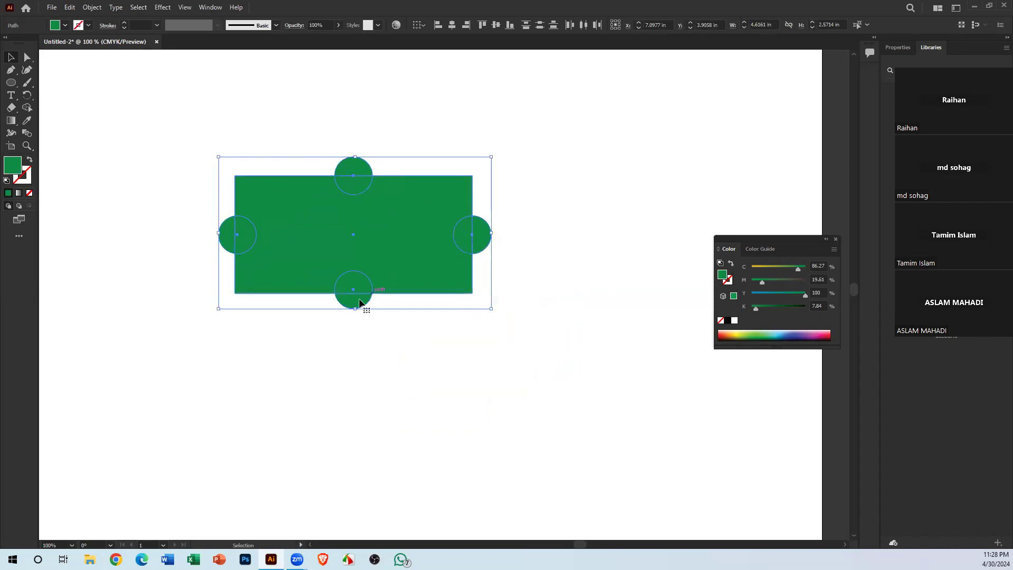
click(378, 387)
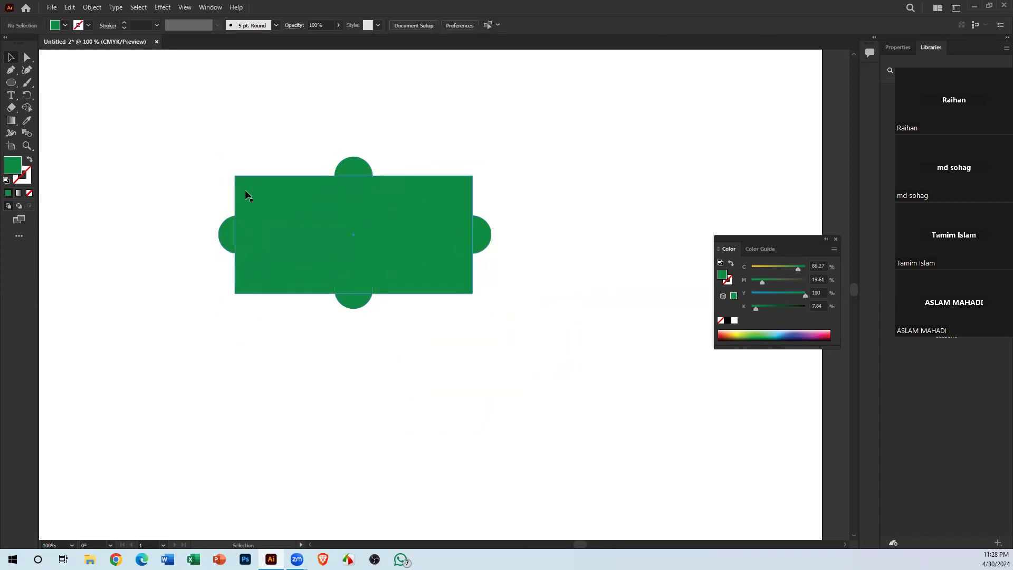
click(232, 242)
drag(360, 309, 357, 310)
click(410, 348)
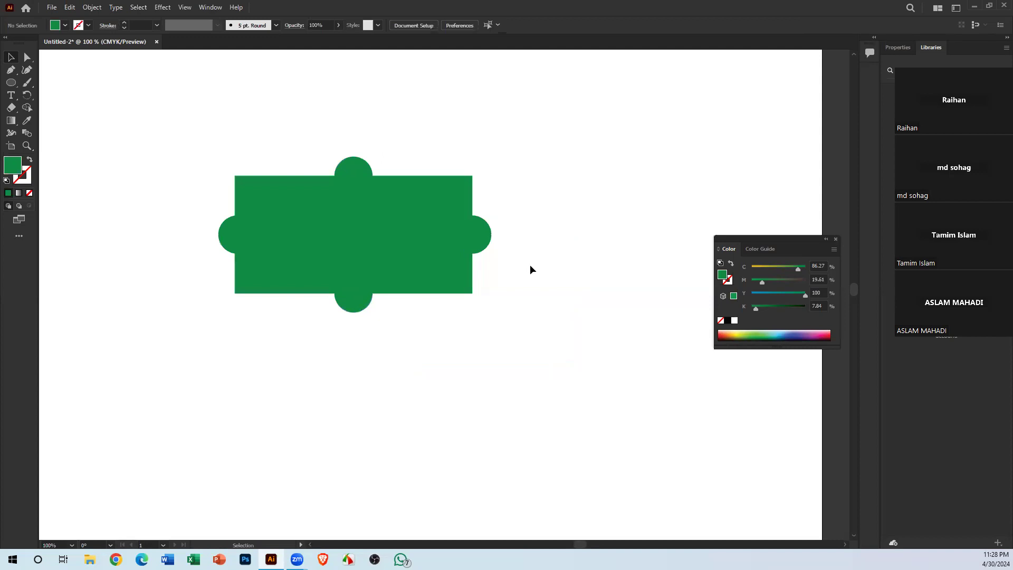
Select the rectangle and all four circles and subtract the circles with Shape Builder, leaving a semicircular notch in each edge
click(361, 160)
click(561, 363)
key(ctrl+a)
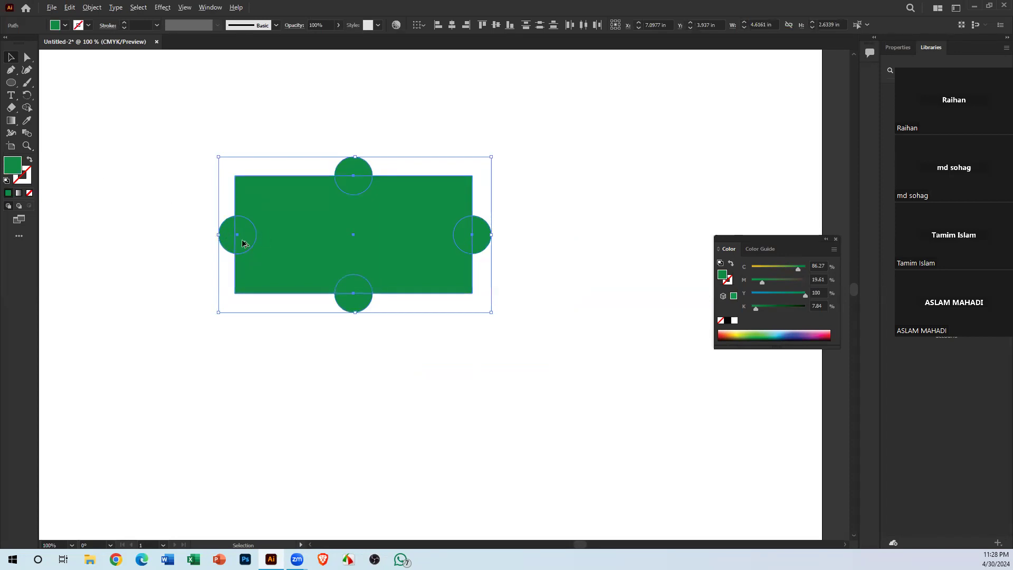
click(142, 122)
drag(109, 80, 534, 334)
key(shift+m)
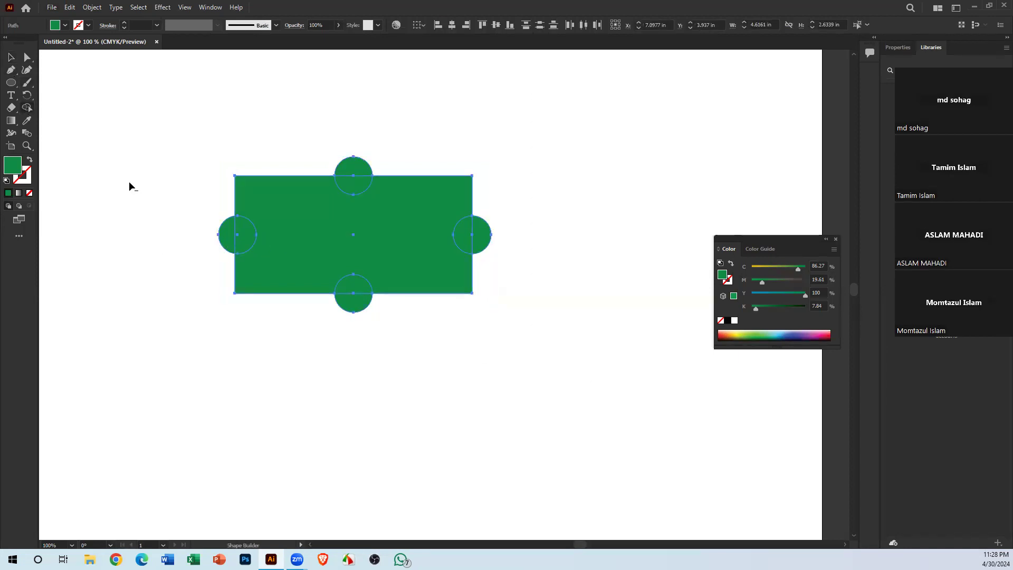
alt+click(224, 238)
alt+click(353, 183)
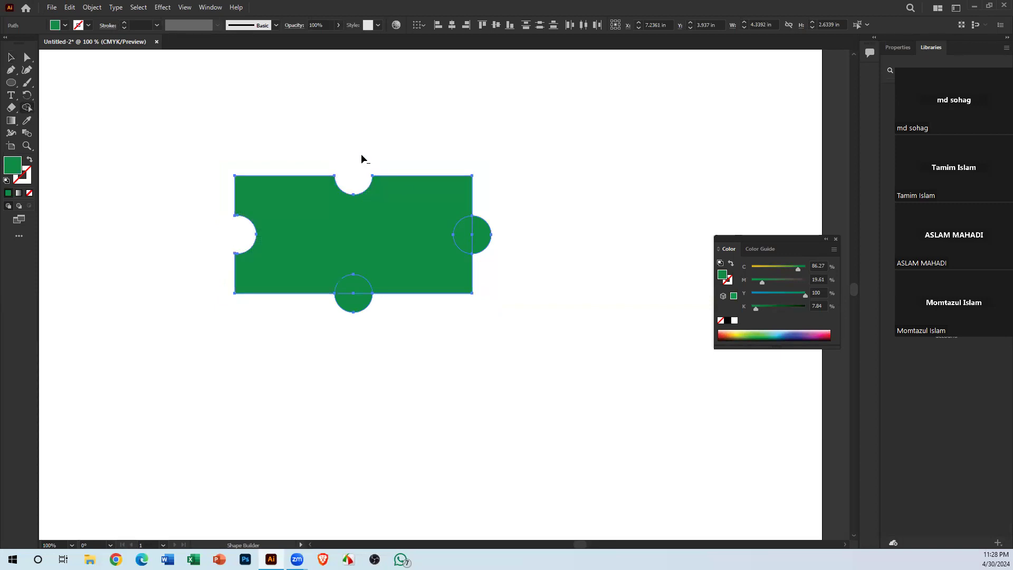
drag(471, 243, 546, 244)
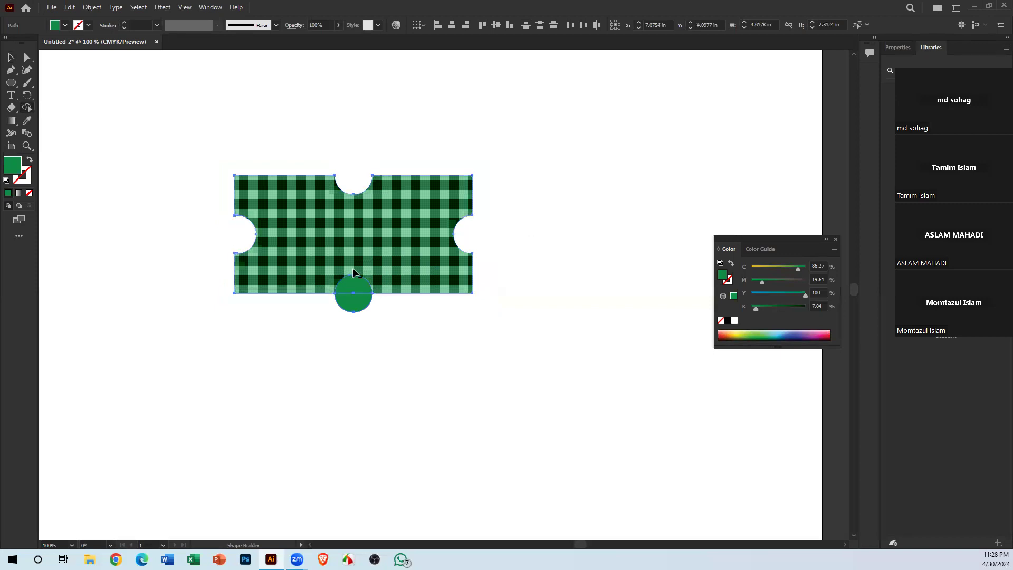
mouse_move(357, 298)
mouse_down()
mouse_move(357, 317)
mouse_move(511, 379)
mouse_up()
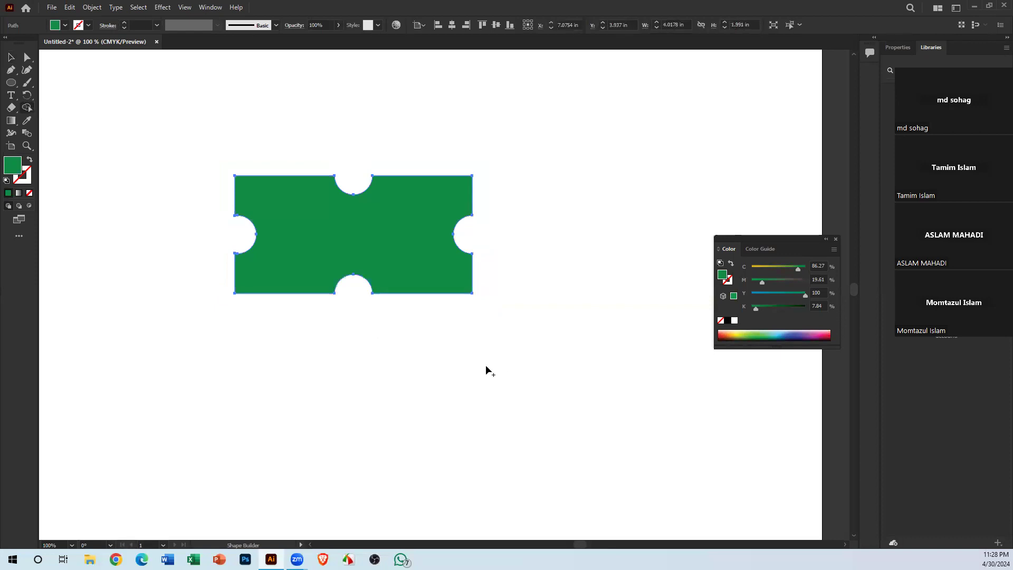
Remove the remaining notched rectangle with Shape Builder, and undo the removal
alt+click(396, 246)
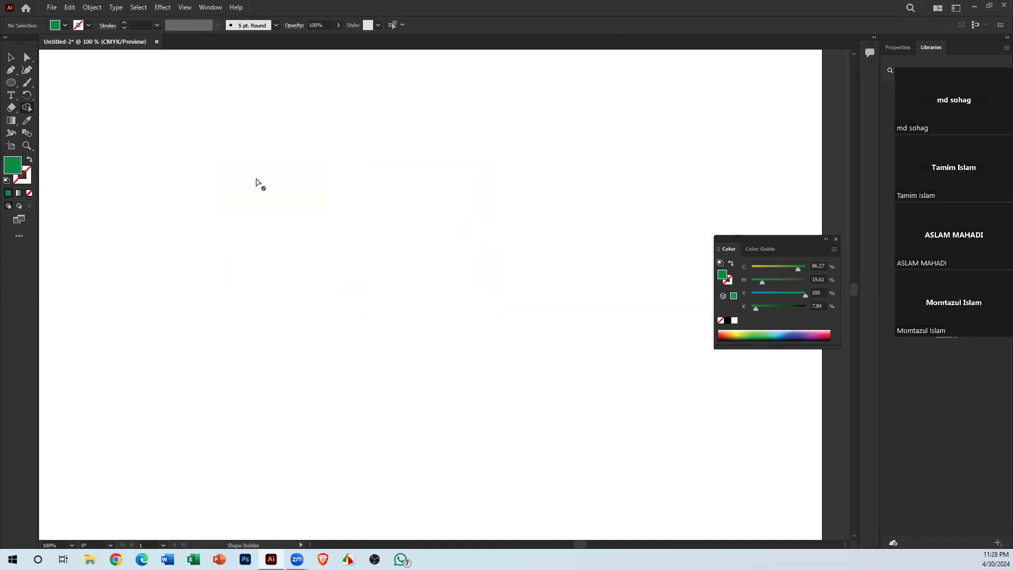
key(ctrl+z)
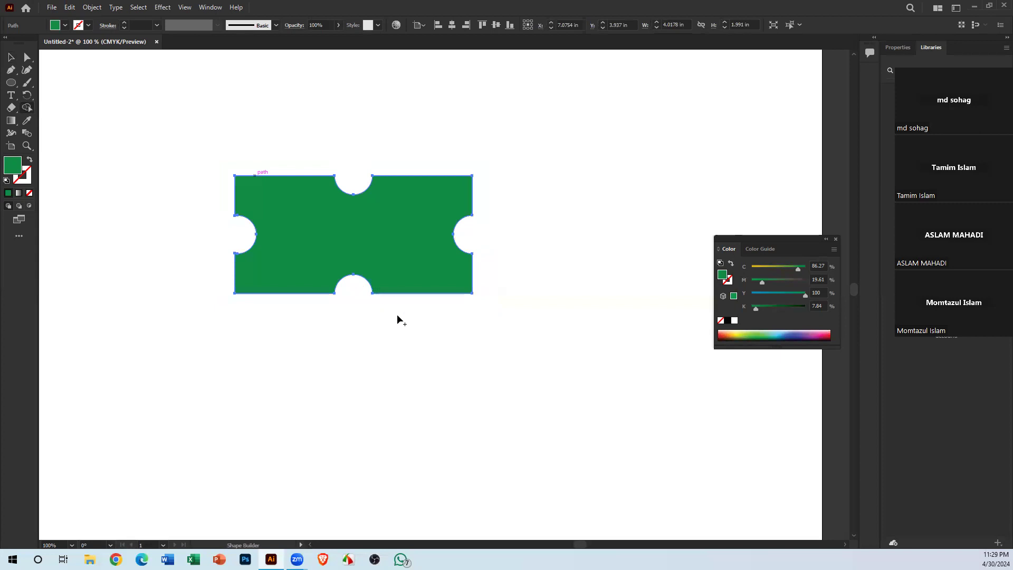
Try to round the notched rectangle's top-left corner with Direct Selection, and deselect the shape
click(11, 57)
click(188, 121)
click(276, 176)
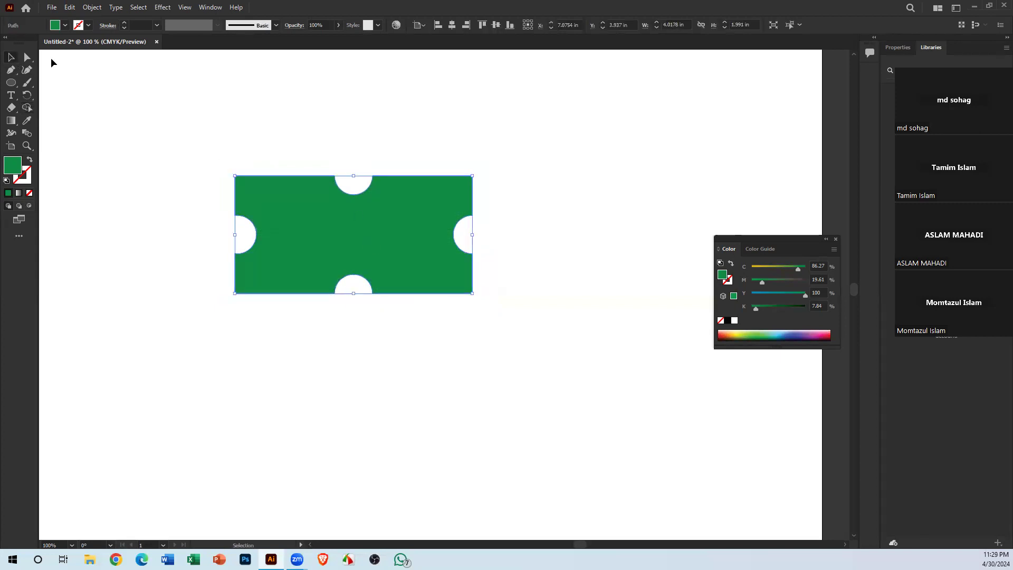
click(29, 57)
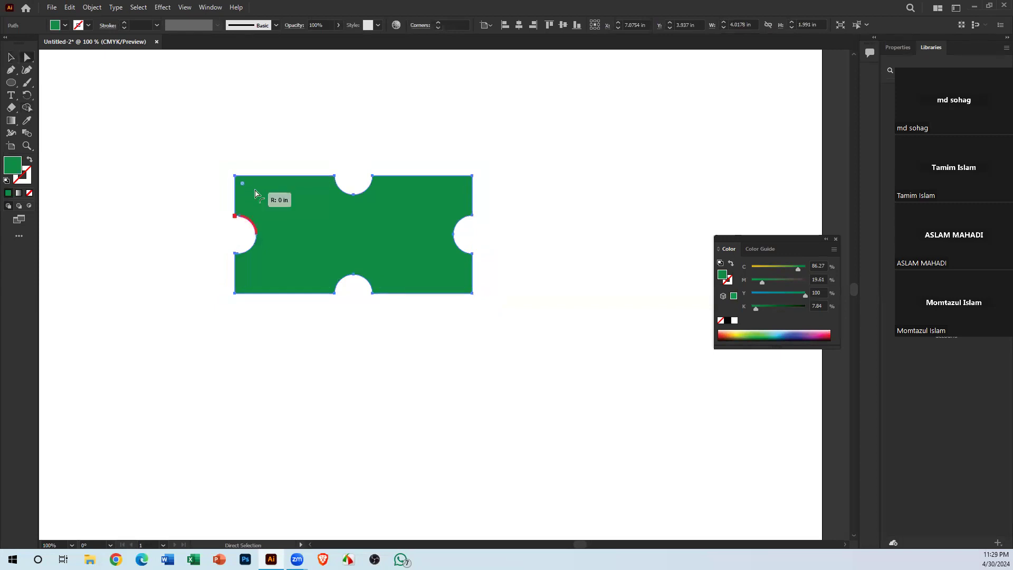
drag(242, 183, 219, 167)
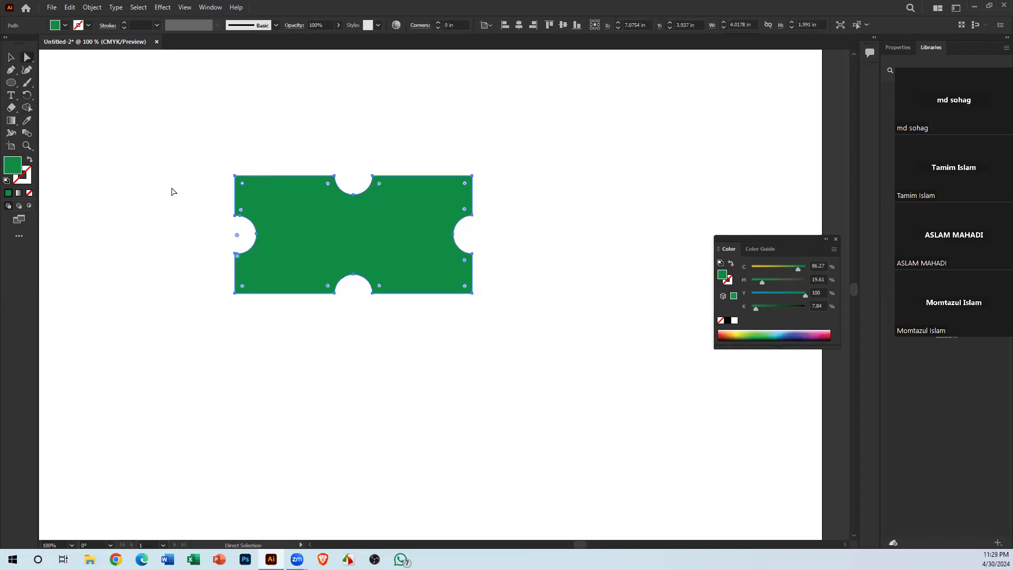
click(265, 301)
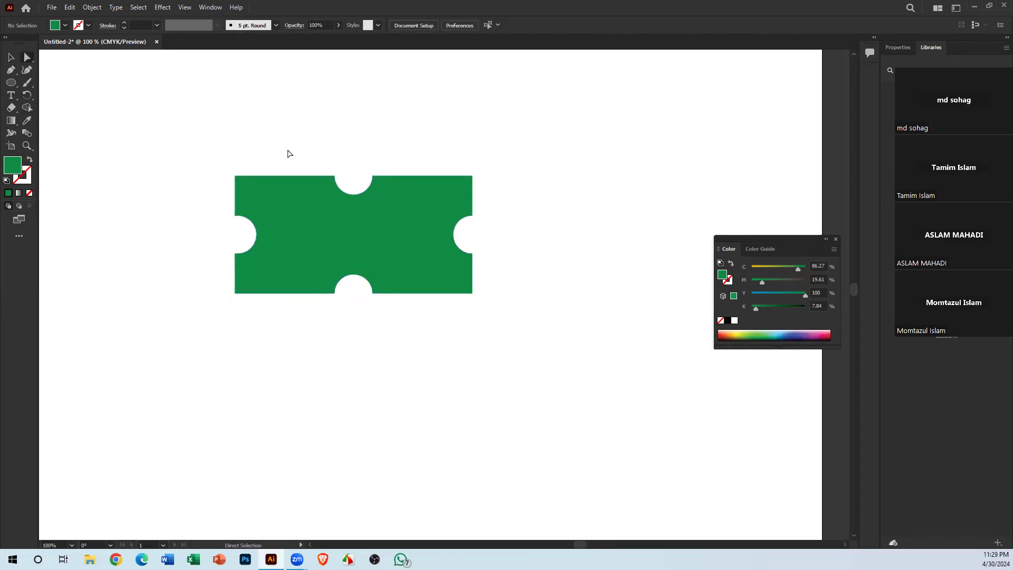
Move the notched rectangle to the right to show it is one piece, and delete it
drag(383, 217, 432, 217)
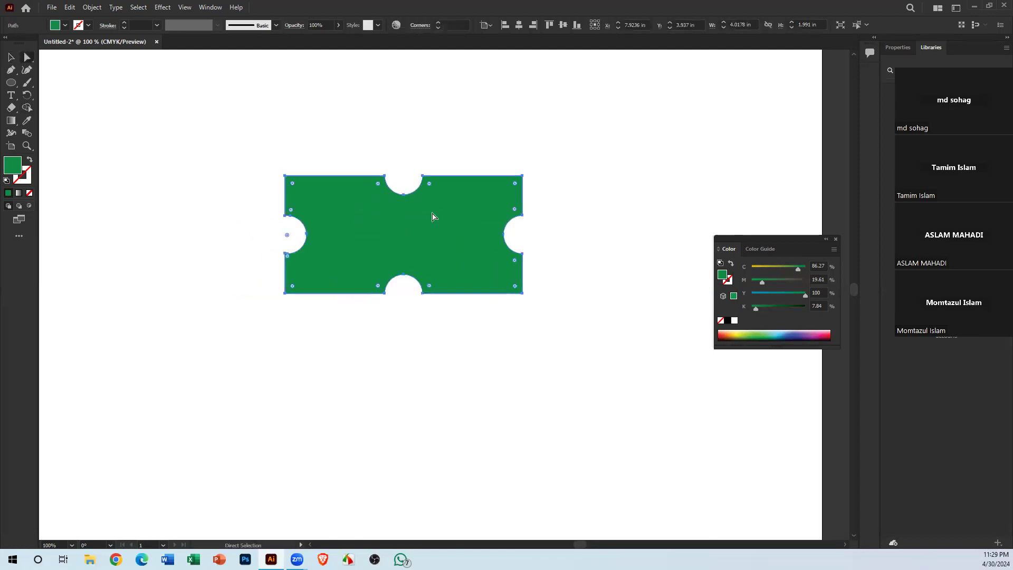
key(Delete)
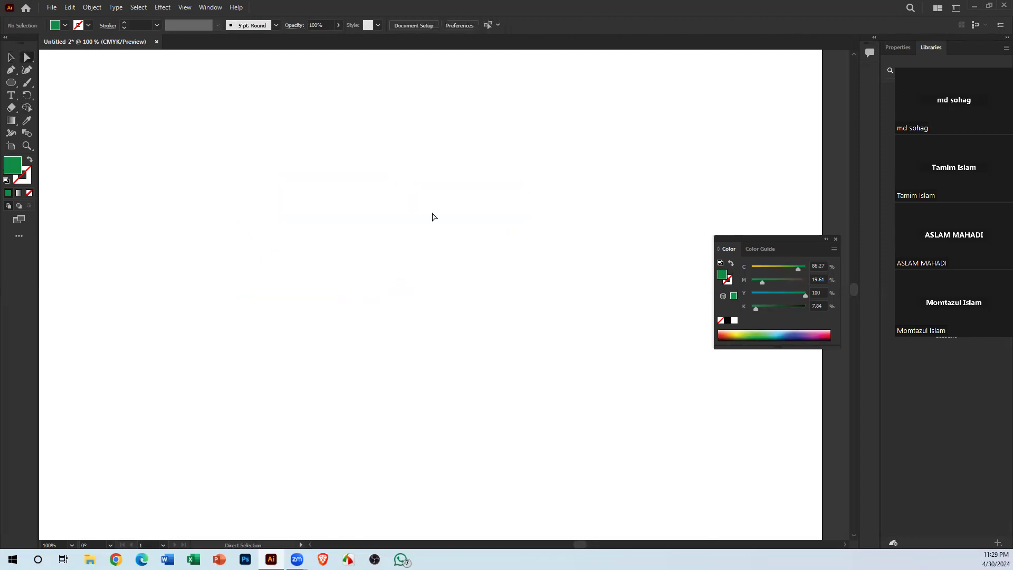
right_click(12, 83)
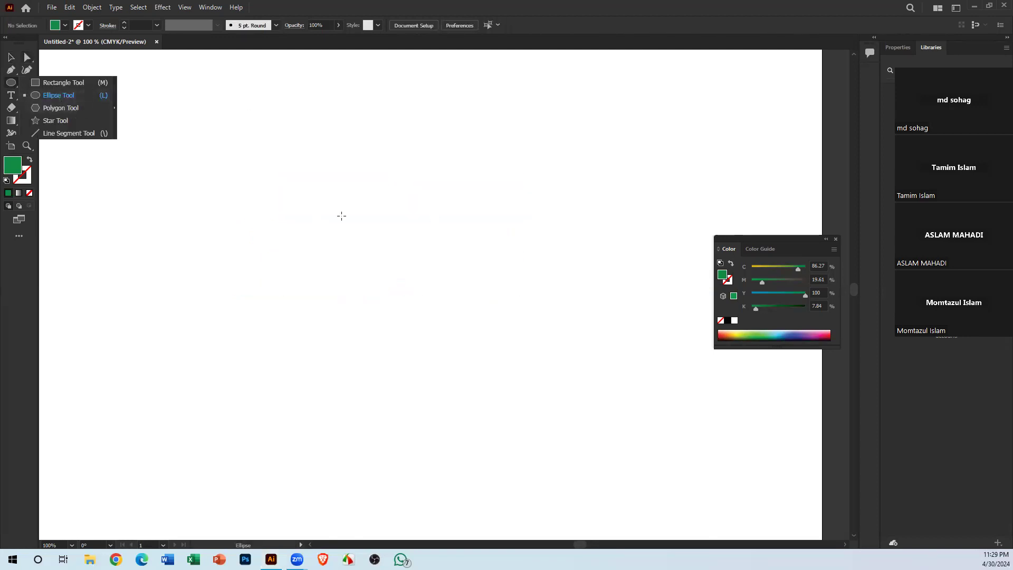
click(74, 95)
drag(321, 235, 584, 287)
key(Delete)
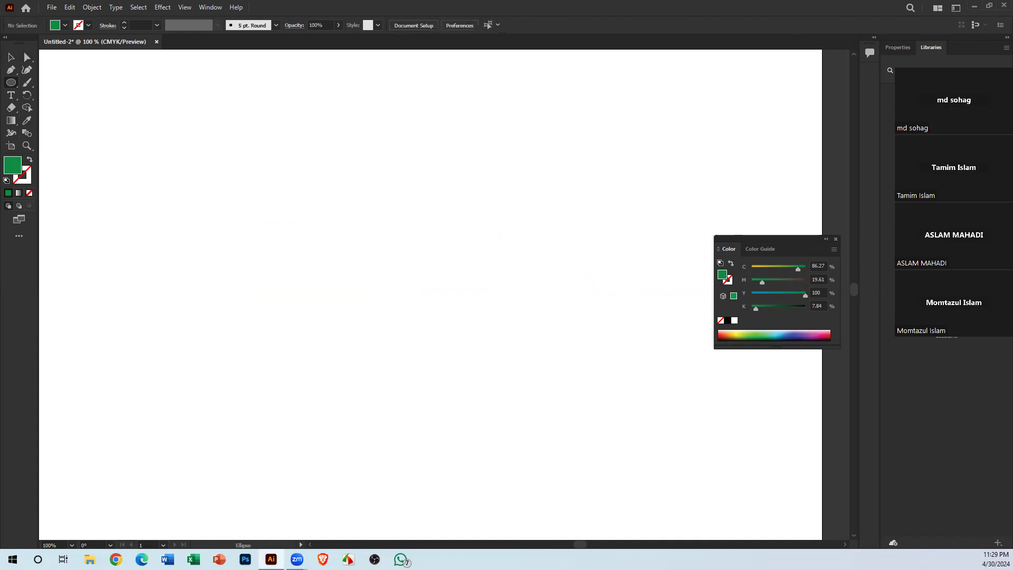
Draw a long horizontal rectangle about 5.41 in wide and 0.76 in high on the empty artboard
right_click(13, 83)
click(59, 84)
drag(233, 218, 552, 262)
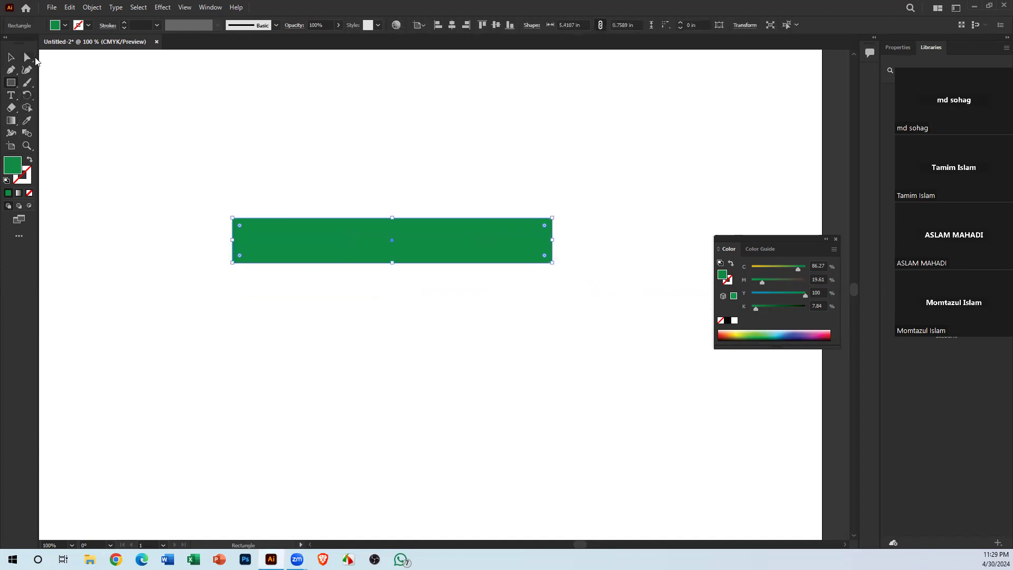
Draw a circle about 1.06 in across over the left end of the long rectangle and place a matching circle over its right end
right_click(11, 83)
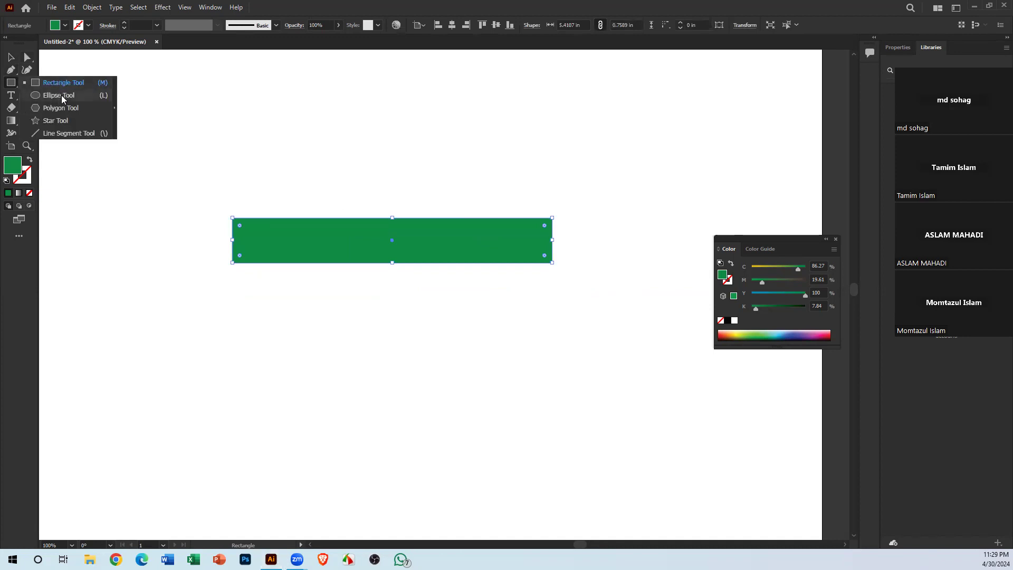
click(62, 96)
mouse_move(132, 139)
mouse_down()
mouse_move(188, 193)
mouse_move(196, 185)
mouse_move(214, 233)
mouse_move(243, 238)
mouse_up()
click(11, 57)
drag(317, 301, 584, 252)
Select the long rectangle and both circles and align them vertically on their centres
click(185, 208)
click(242, 241)
key(ctrl+a)
click(497, 25)
drag(213, 141, 691, 420)
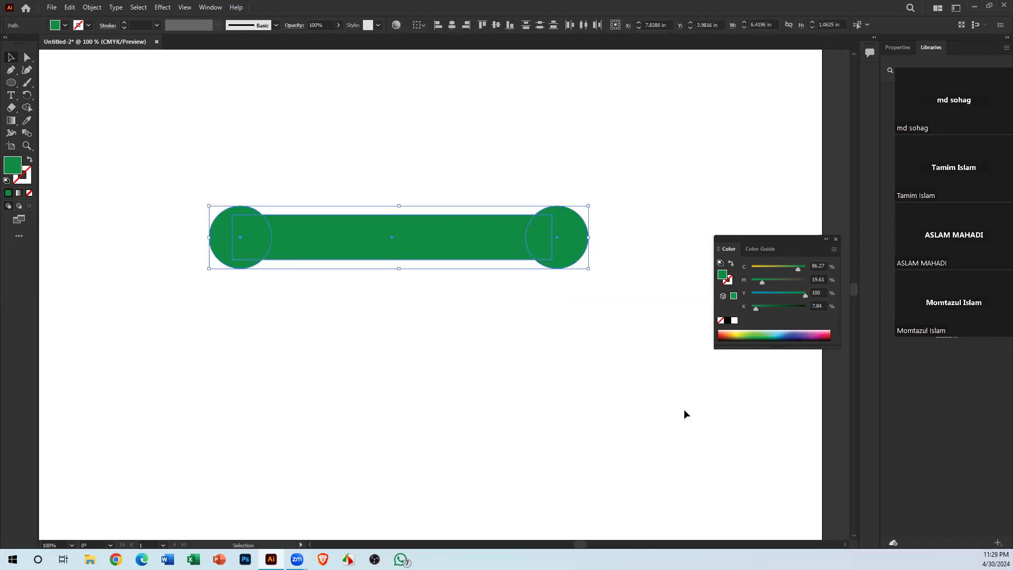
Unite the long rectangle and both end circles with Shape Builder, and move the united bar slightly to the right and up
click(163, 155)
key(ctrl+a)
click(27, 108)
mouse_move(103, 142)
mouse_down()
mouse_move(328, 333)
mouse_move(595, 340)
mouse_move(621, 238)
mouse_up()
mouse_move(511, 242)
mouse_down()
mouse_move(590, 233)
mouse_move(244, 242)
mouse_move(361, 232)
mouse_move(279, 205)
mouse_up()
click(11, 57)
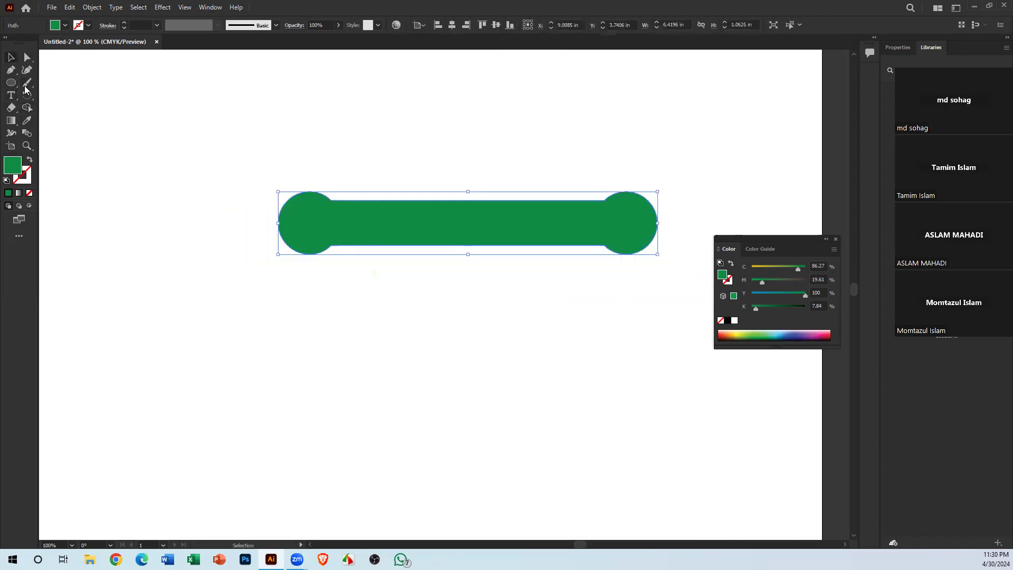
Draw hexagons about 1.74 in wide over both ends of the bar, with the right one filled purple
drag(13, 85, 68, 105)
drag(135, 258, 673, 236)
click(12, 57)
click(792, 333)
click(479, 338)
drag(138, 246, 282, 210)
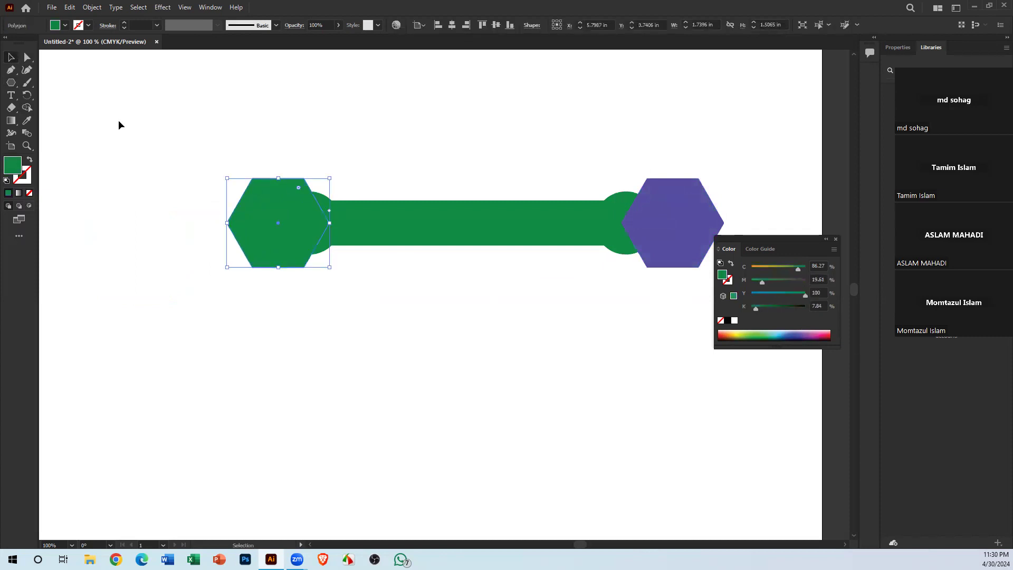
Copy the right hexagon's purple fill to the left hexagon with the Eyedropper, and deselect it
click(28, 122)
click(667, 208)
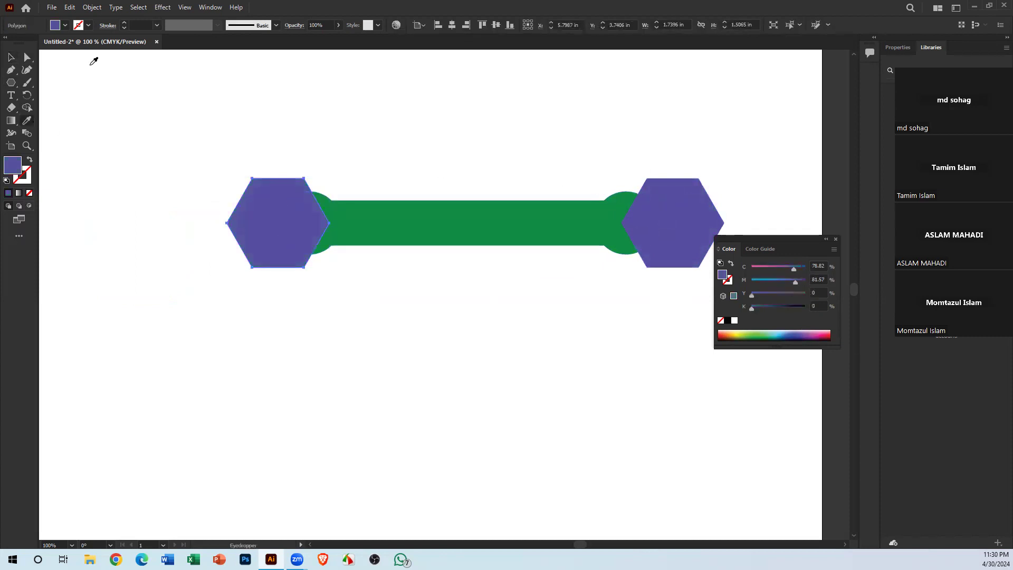
click(11, 58)
click(363, 132)
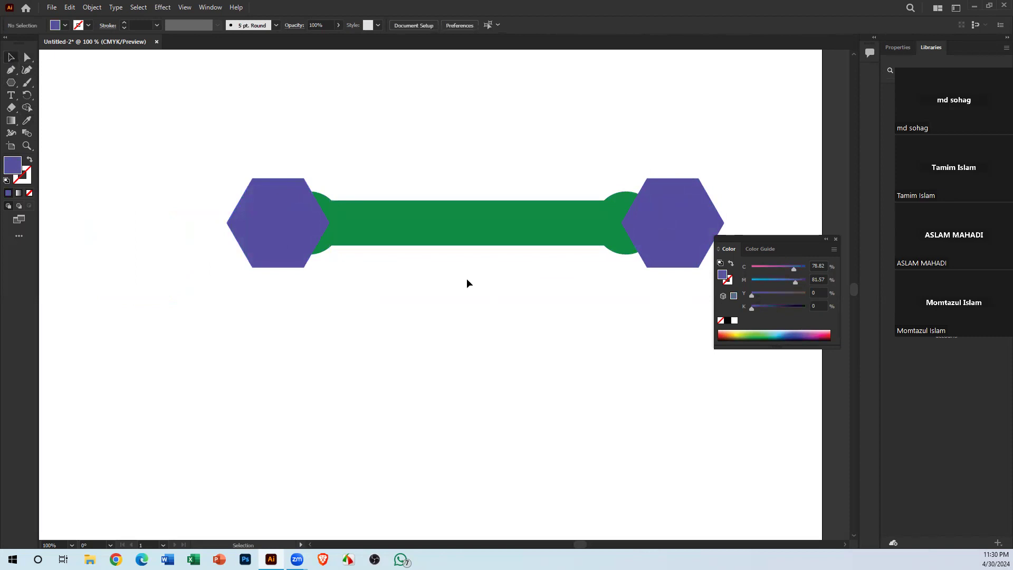
Move the left hexagon slightly outward so that it covers less of the bar's rounded end
drag(562, 311, 491, 303)
drag(213, 242, 210, 243)
drag(201, 149, 604, 334)
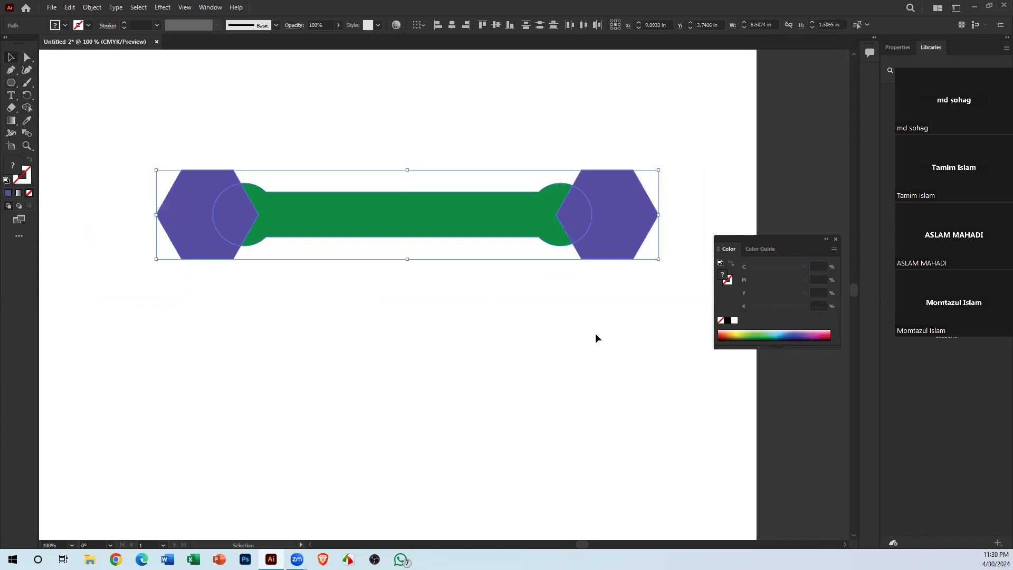
click(408, 306)
drag(198, 228, 192, 227)
click(409, 331)
drag(621, 324, 91, 158)
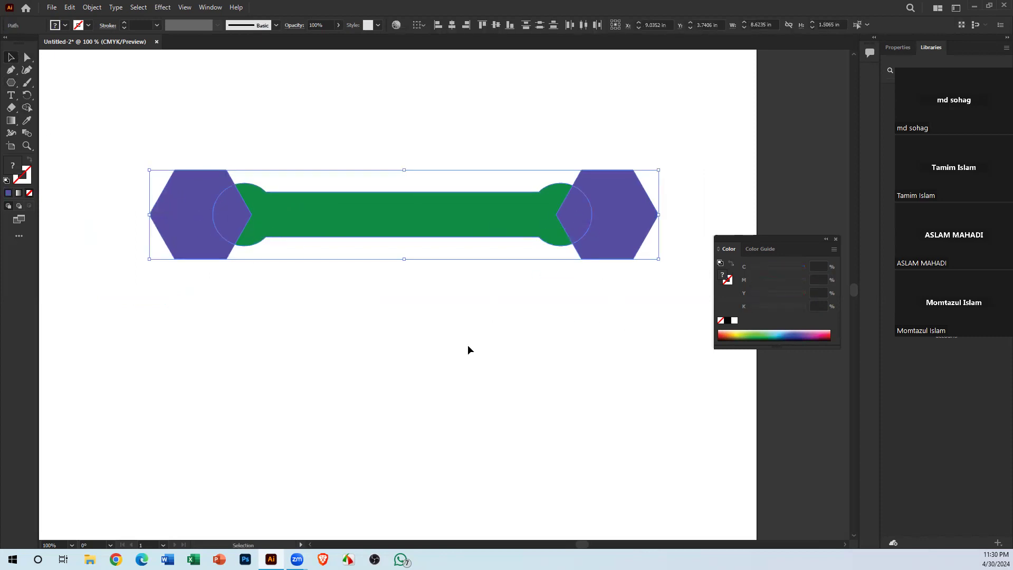
Select the bar and both hexagons and subtract the hexagons with Shape Builder, leaving an open-ended wrench shape
drag(630, 314, 182, 134)
click(210, 105)
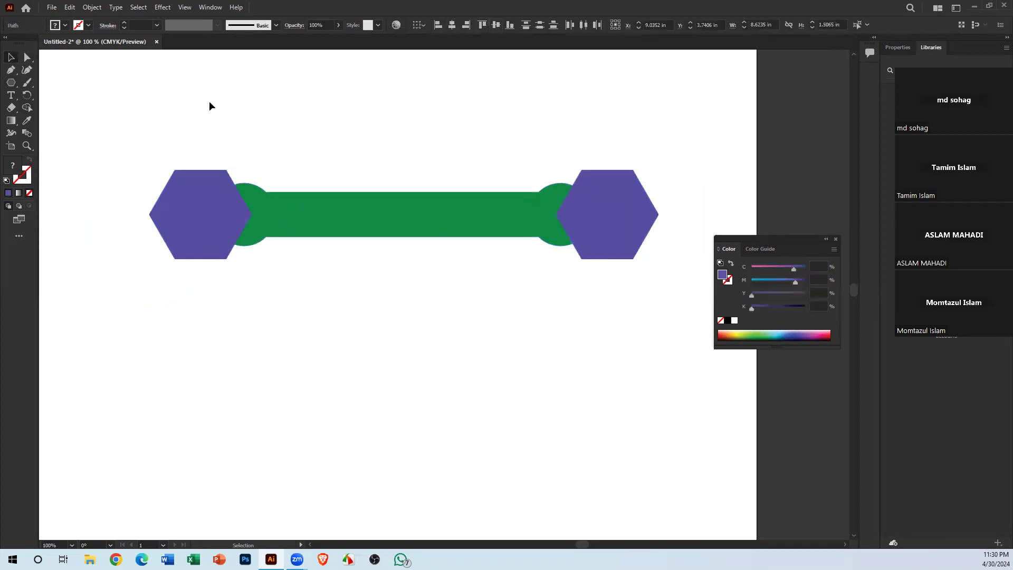
click(635, 219)
click(191, 87)
drag(132, 135, 668, 195)
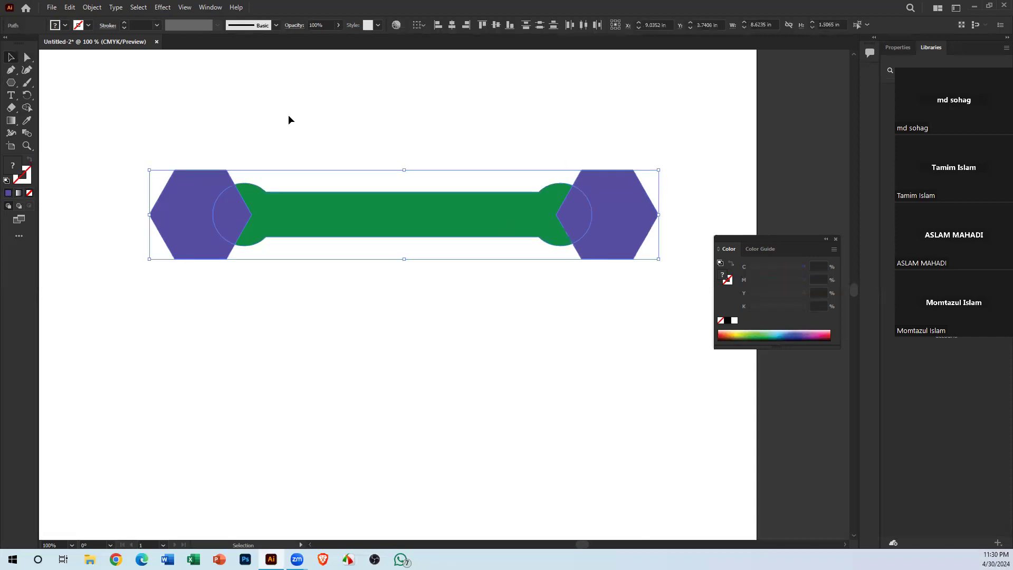
click(27, 107)
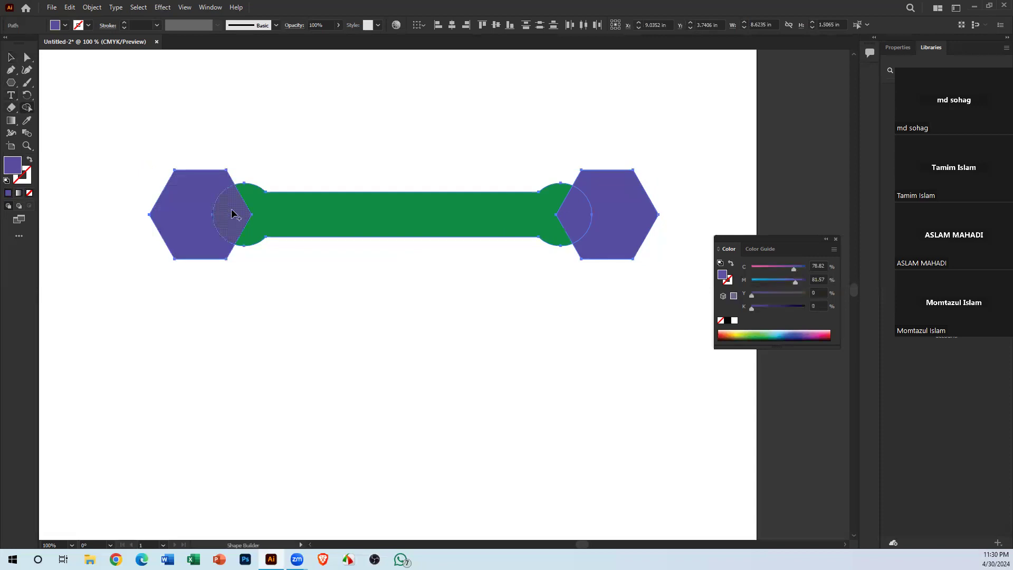
alt+drag(226, 214, 161, 204)
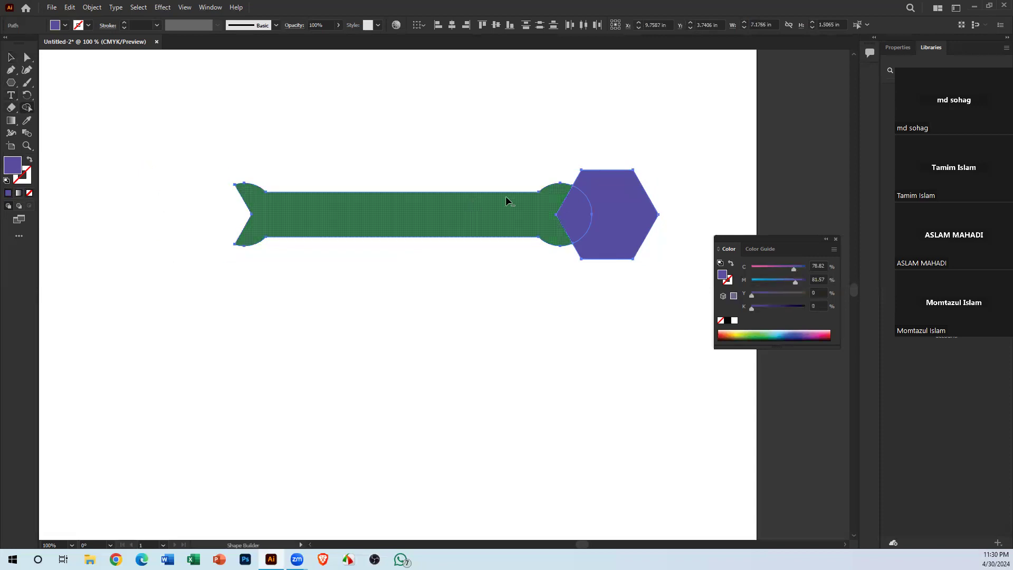
alt+drag(562, 215, 683, 192)
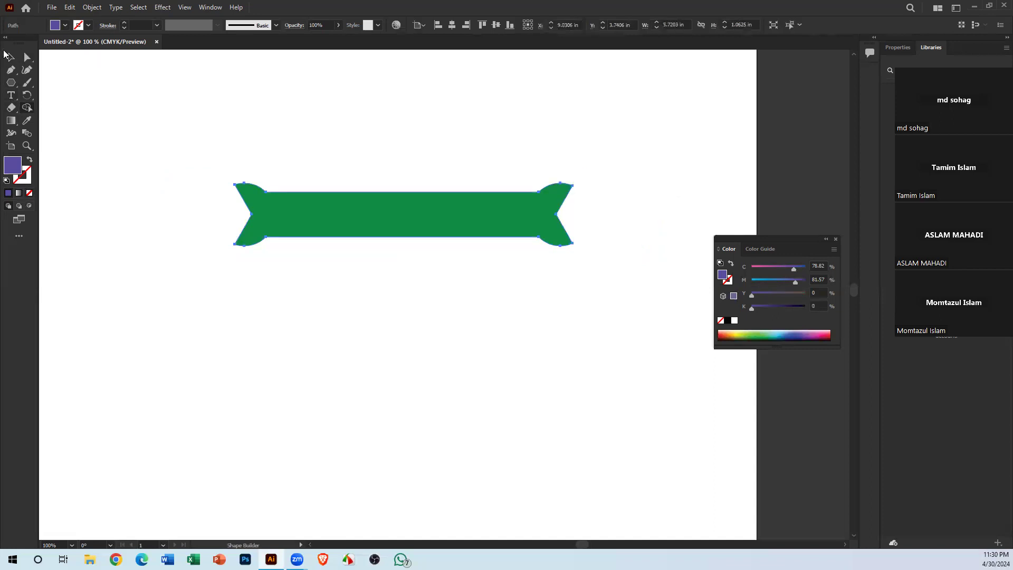
Move the wrench shape upward and to the left to test it as one piece, and delete it
click(8, 57)
drag(484, 233, 496, 186)
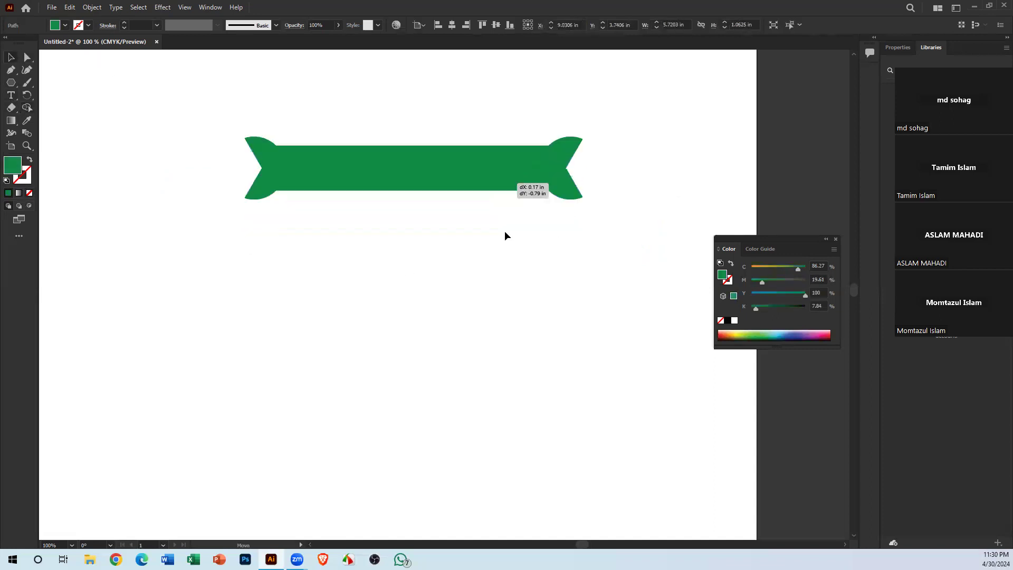
click(451, 243)
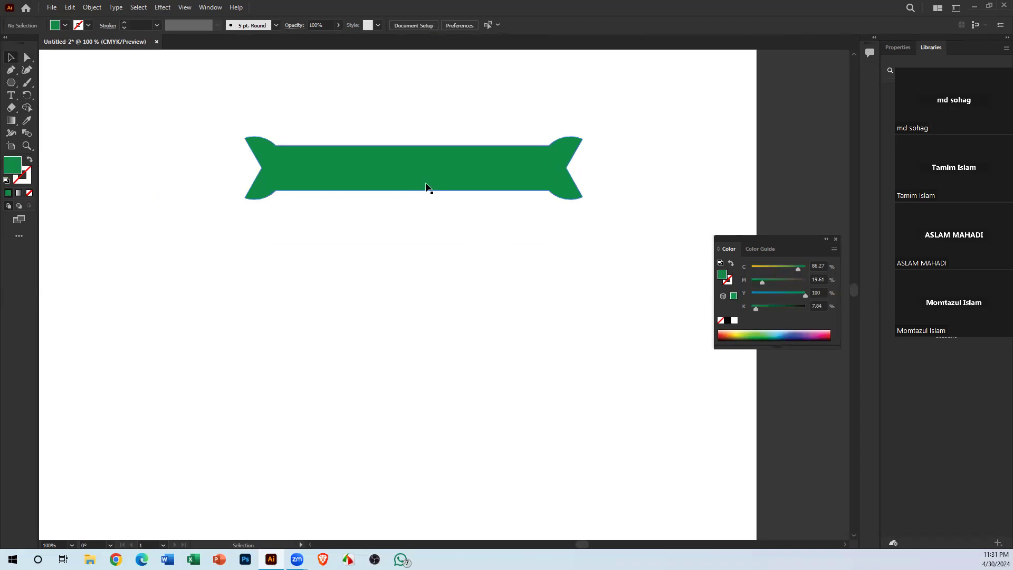
drag(441, 185, 363, 185)
key(Delete)
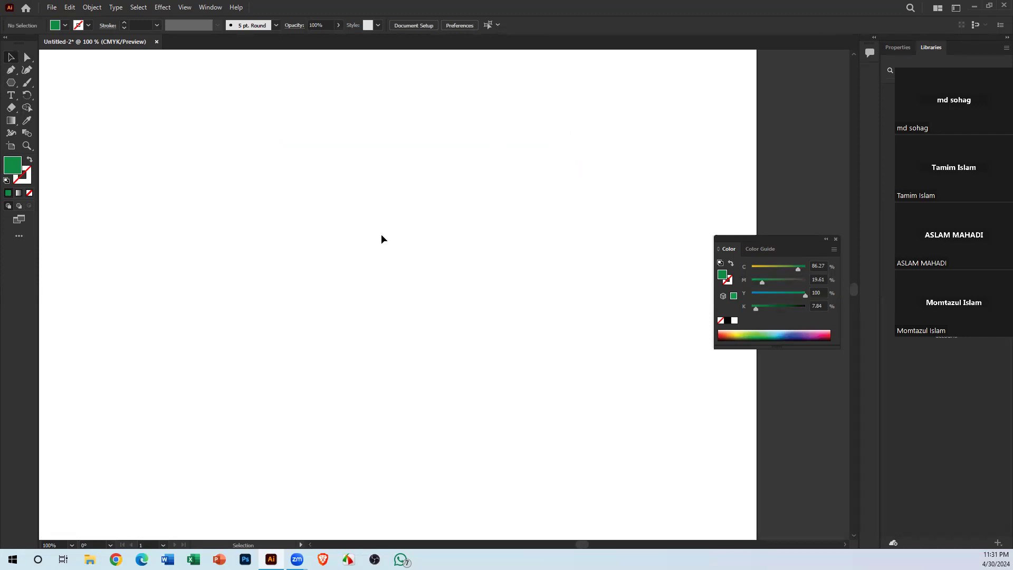
drag(270, 79, 512, 281)
Draw a rectangle about 1.55 in wide and 1.39 in high on the left side of the artboard
click(12, 83)
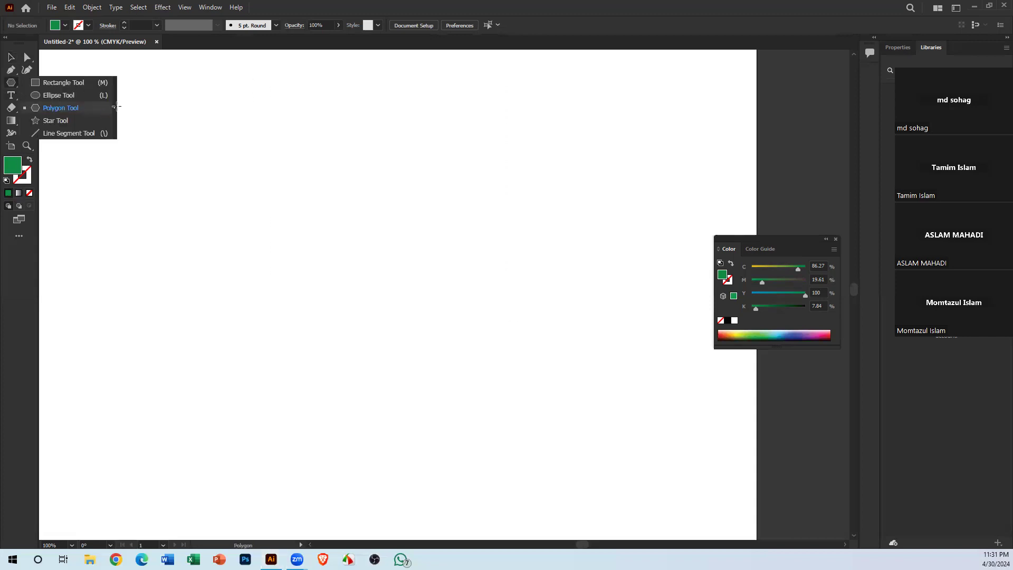
click(69, 83)
mouse_move(144, 188)
mouse_down()
mouse_move(251, 324)
mouse_move(236, 270)
mouse_up()
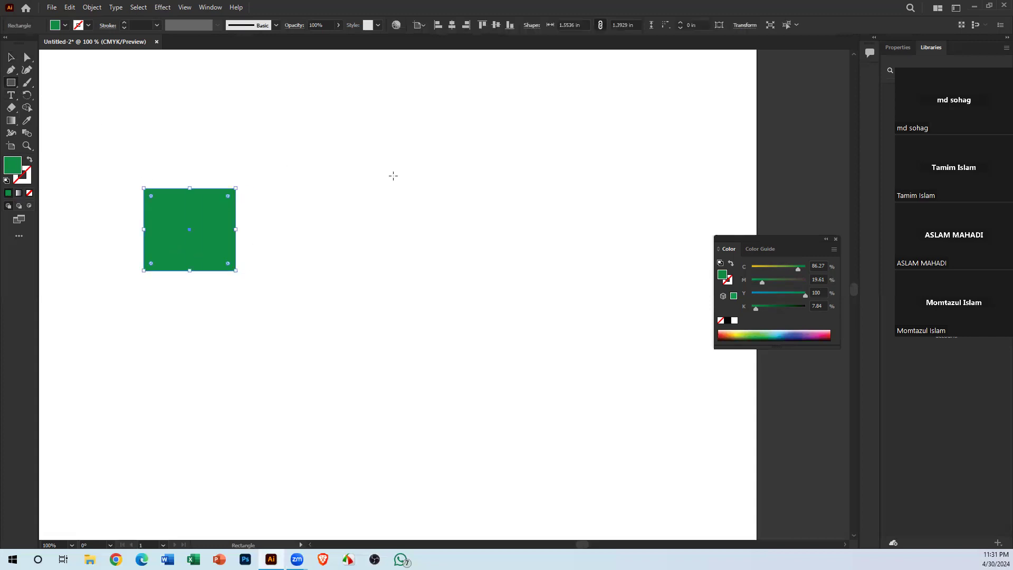
Draw two more rectangles, one with a horizontal bar across its right edge, the other with a 0.27 by 2.39 in bar across its bottom edge
drag(393, 176, 501, 298)
drag(473, 227, 580, 259)
drag(212, 325, 338, 434)
drag(280, 347, 297, 489)
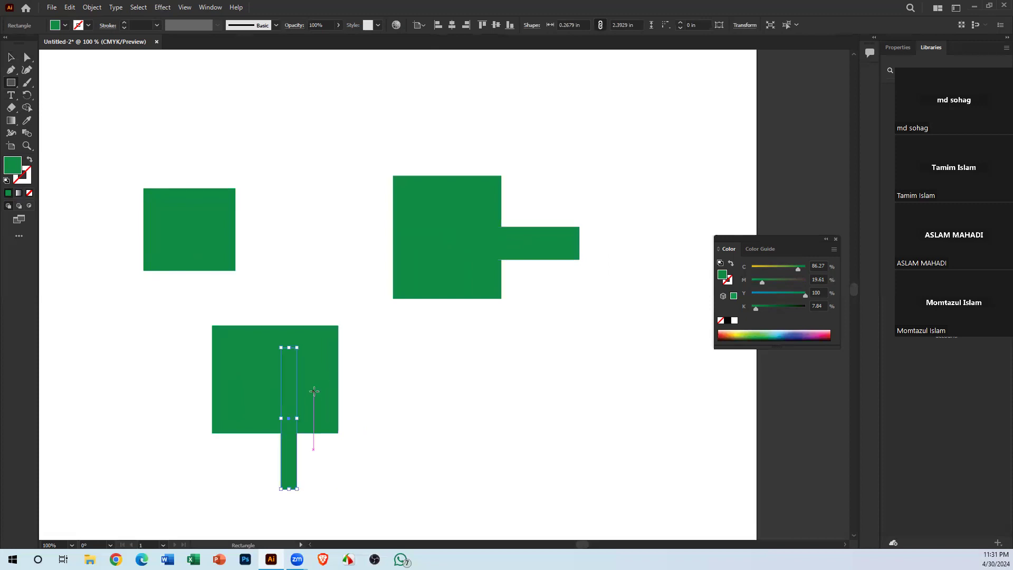
Draw a thin horizontal bar about 3.05 by 0.08 in across the lower rectangle's left edge
drag(314, 391, 133, 387)
click(11, 57)
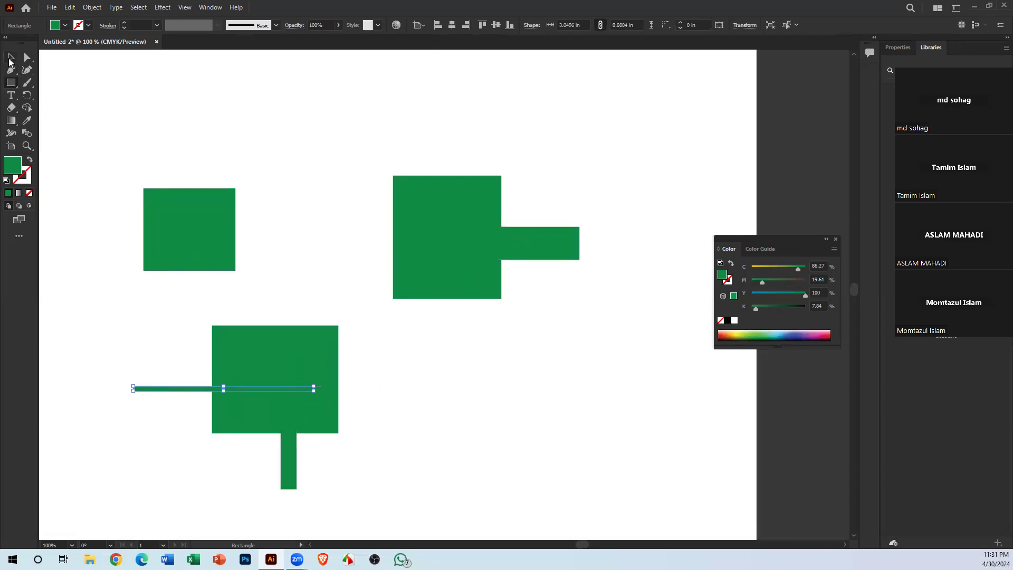
click(459, 396)
Draw an upright ellipse about 0.44 in wide and 1.11 in high to the right of the lower rectangle
drag(10, 82, 50, 95)
mouse_move(465, 362)
mouse_down()
mouse_move(483, 434)
mouse_move(492, 427)
mouse_up()
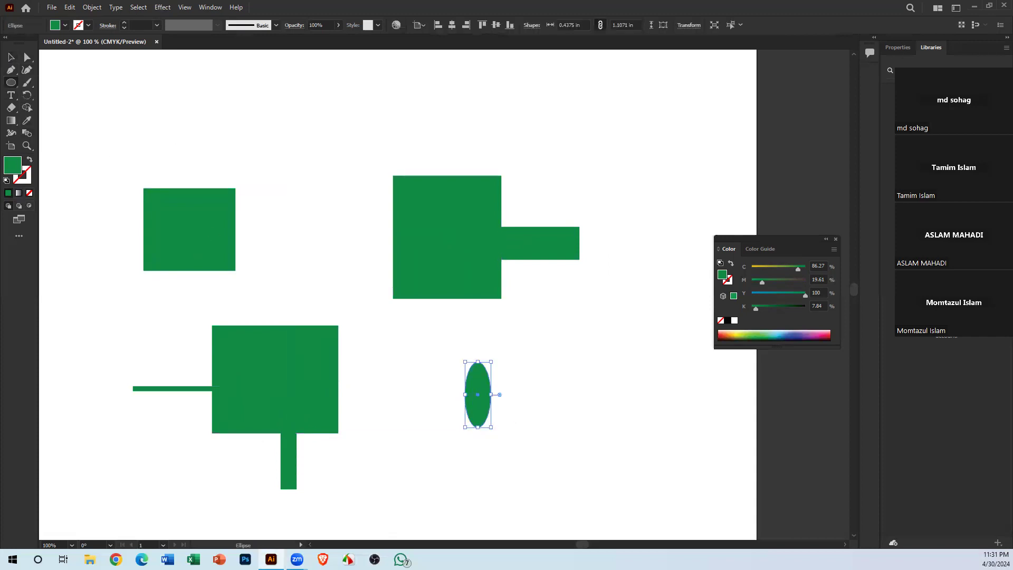
key(v)
click(324, 213)
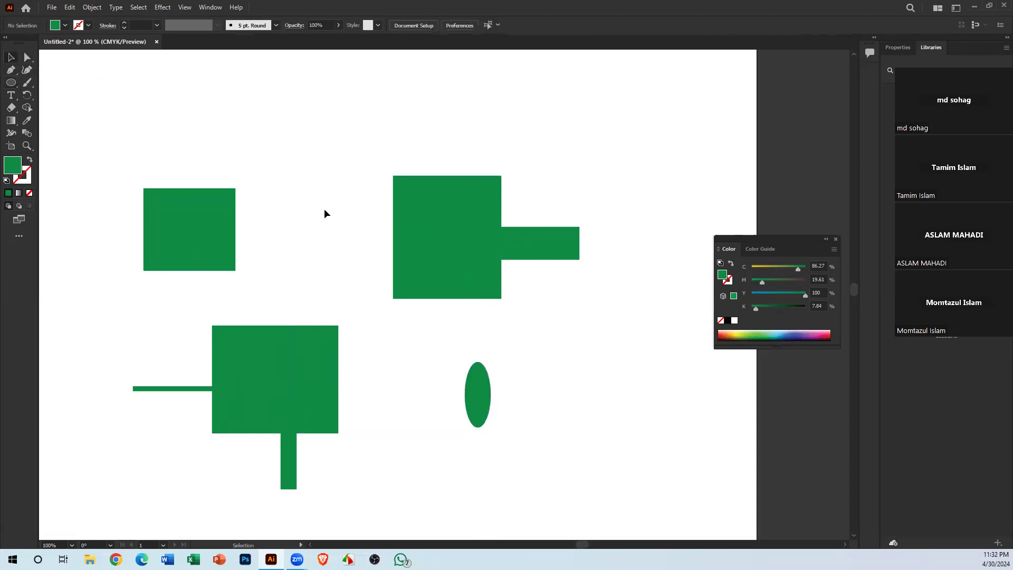
Move all the shapes to the artboard's upper left area, and fill the remaining space with copies of the rectangles, bars and ellipse
key(ctrl+minus)
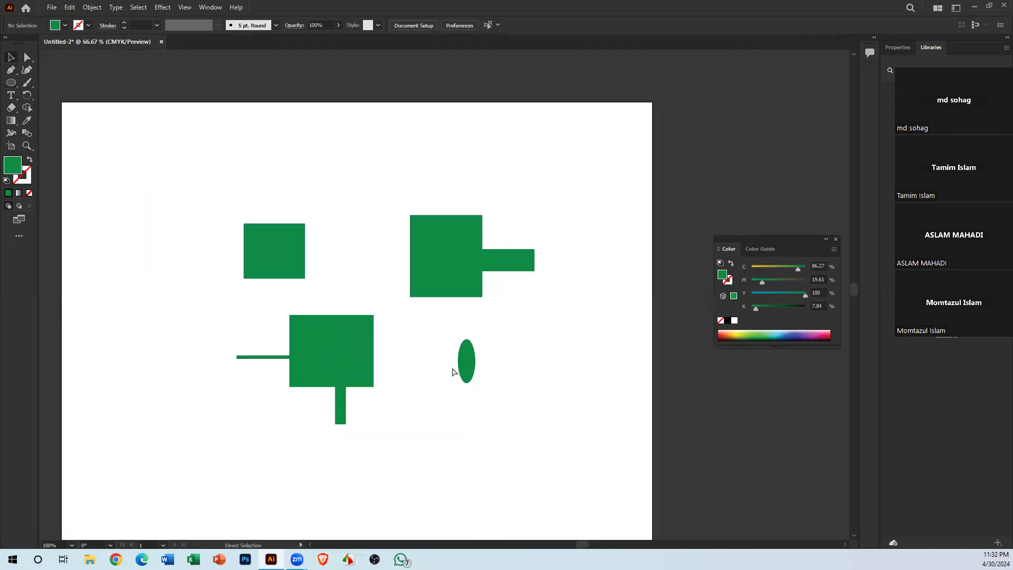
drag(435, 301, 423, 267)
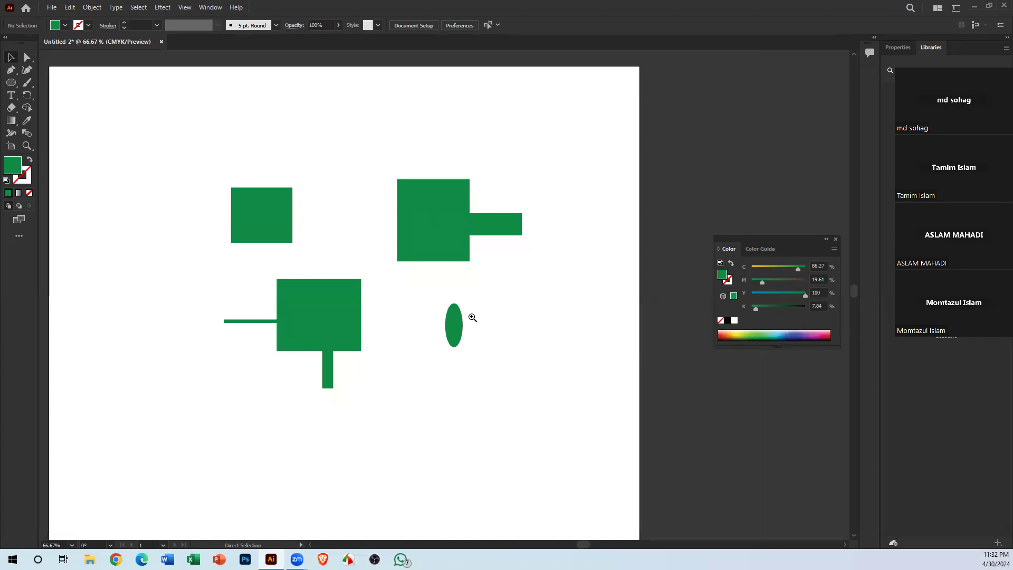
key(ctrl+plus)
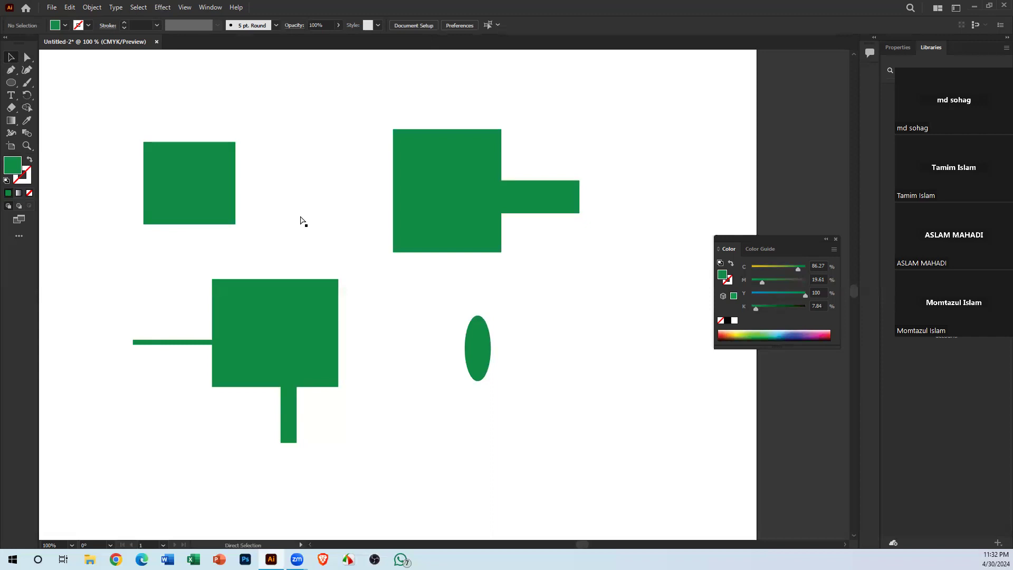
key(ctrl+minus)
key(ctrl+minus)
key(ctrl+plus)
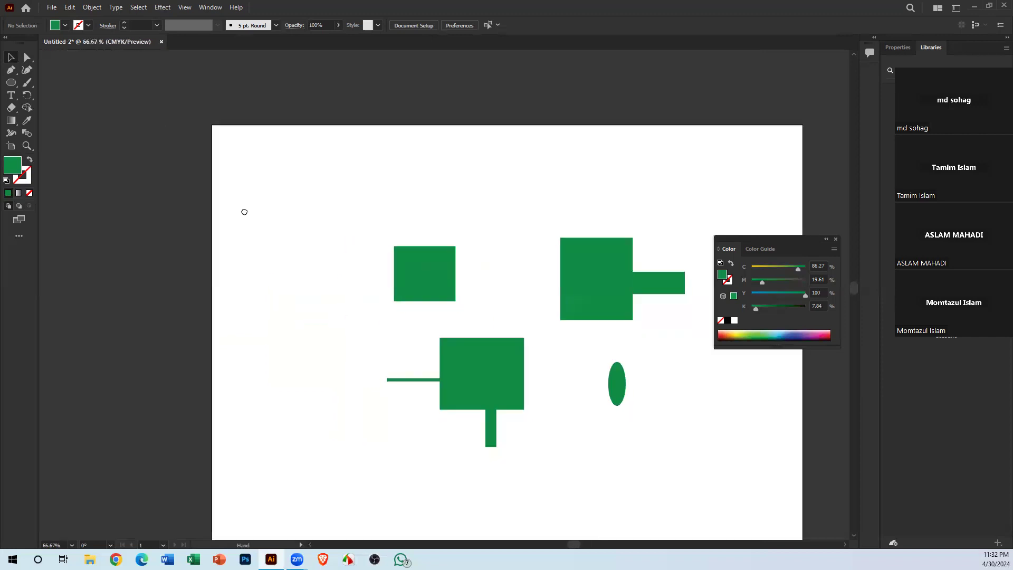
key(ctrl+a)
drag(432, 153, 274, 84)
drag(314, 232, 362, 310)
drag(472, 284, 472, 464)
drag(474, 326, 541, 307)
drag(476, 213, 543, 100)
drag(368, 321, 430, 293)
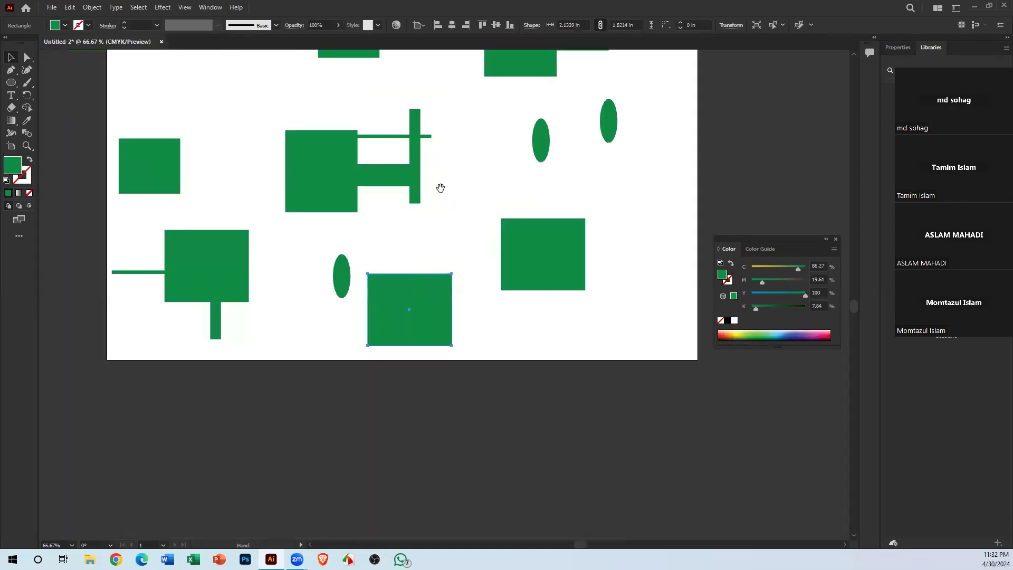
Select all the shapes on the artboard, and clear the selection
drag(440, 188, 344, 300)
key(ctrl+minus)
key(ctrl+minus)
drag(358, 265, 284, 389)
drag(169, 109, 507, 422)
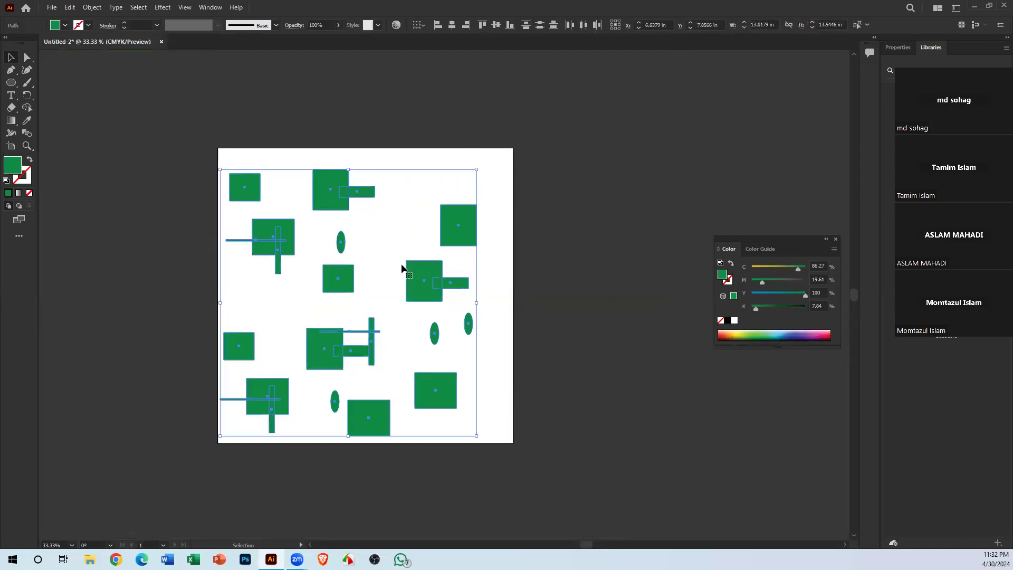
click(564, 213)
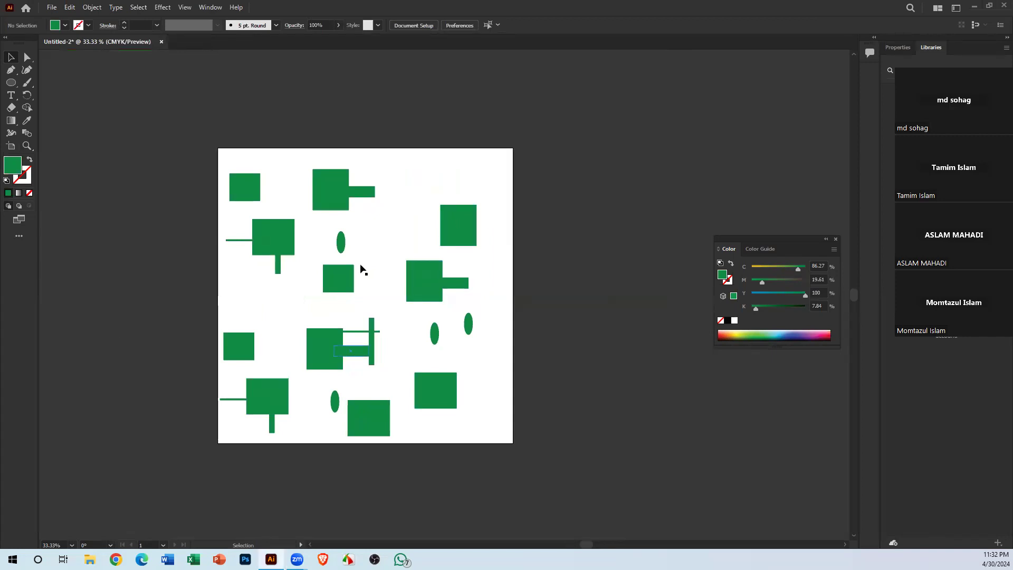
Open Save for Web (Legacy) to view the available export file formats, and cancel it
scroll(504, 269, up, 1)
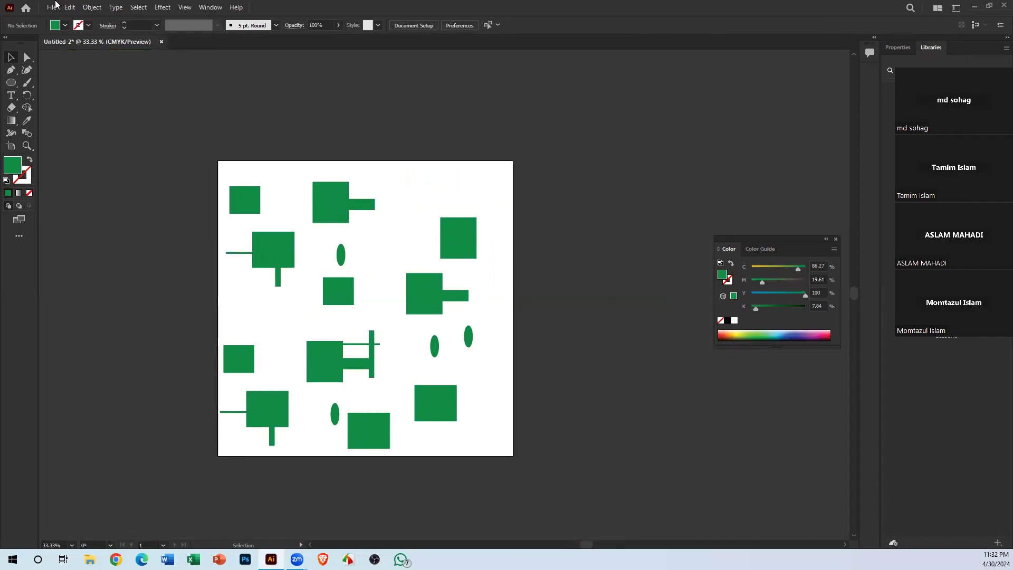
click(52, 7)
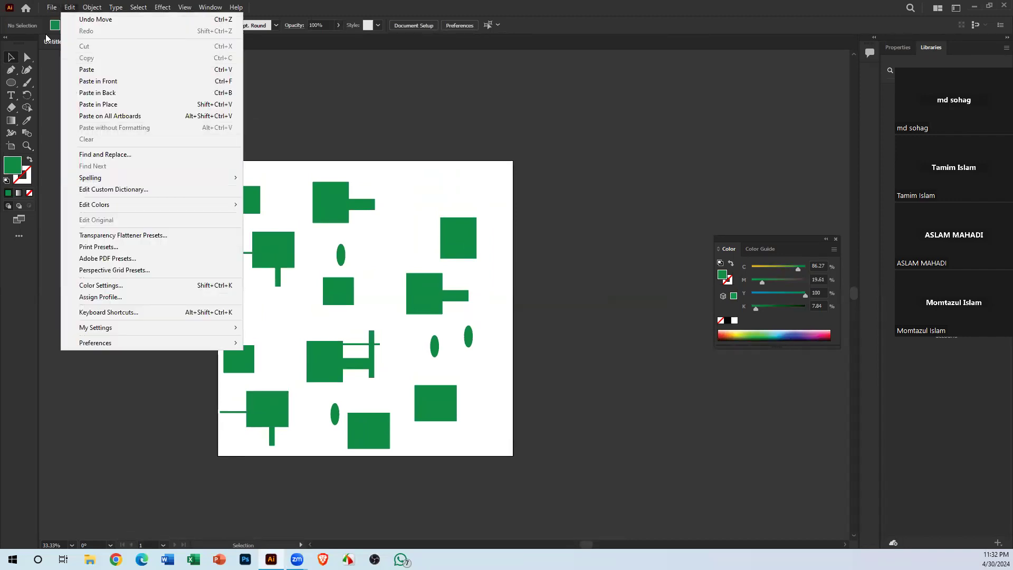
mouse_move(84, 211)
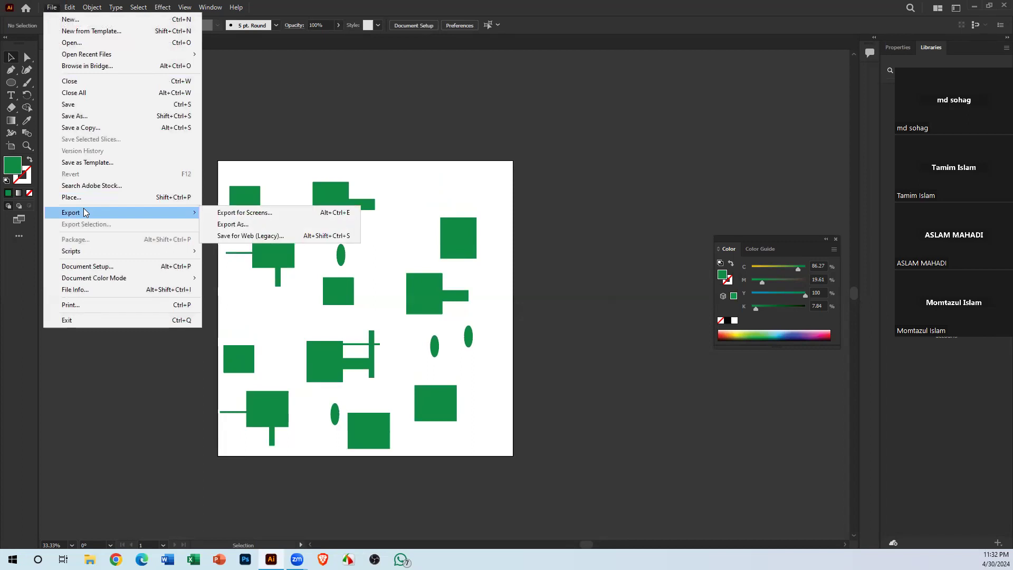
click(52, 7)
click(52, 7)
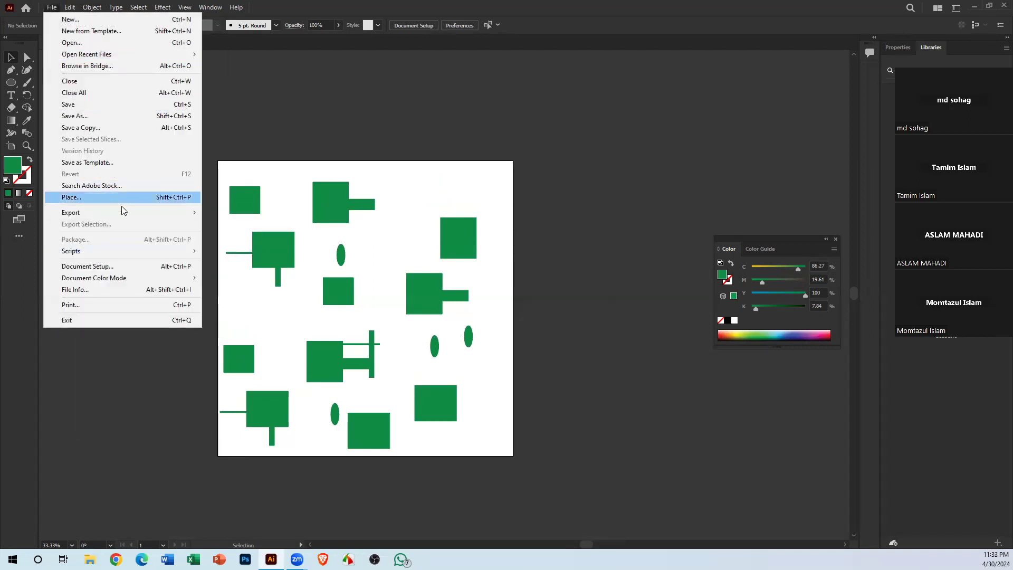
mouse_move(124, 212)
click(281, 237)
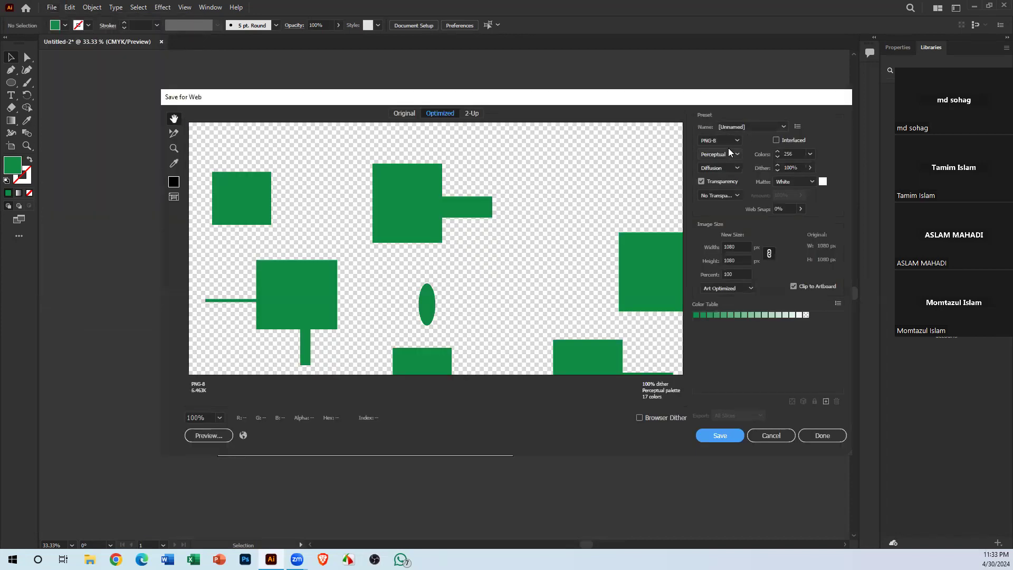
click(727, 140)
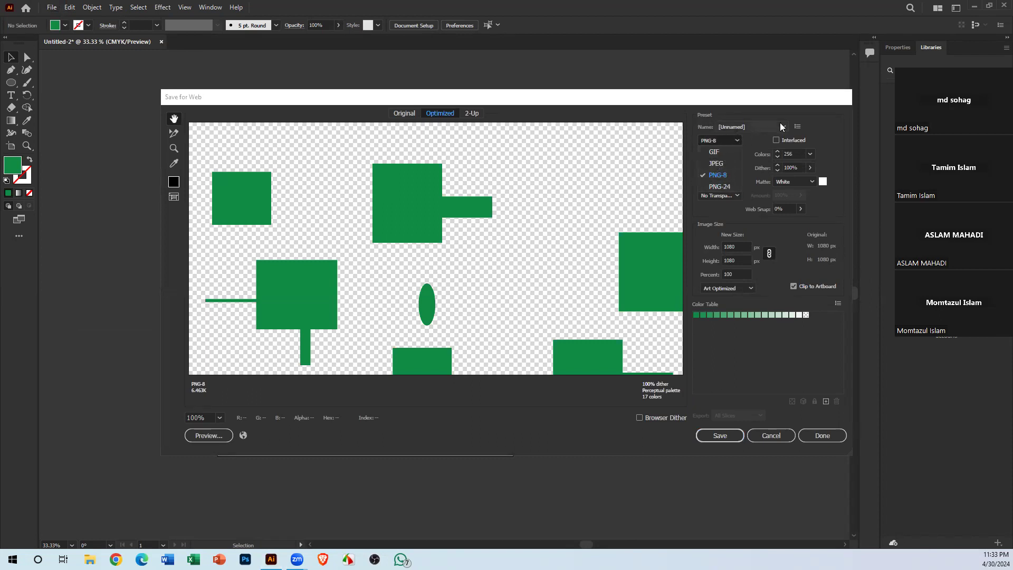
click(779, 424)
click(776, 430)
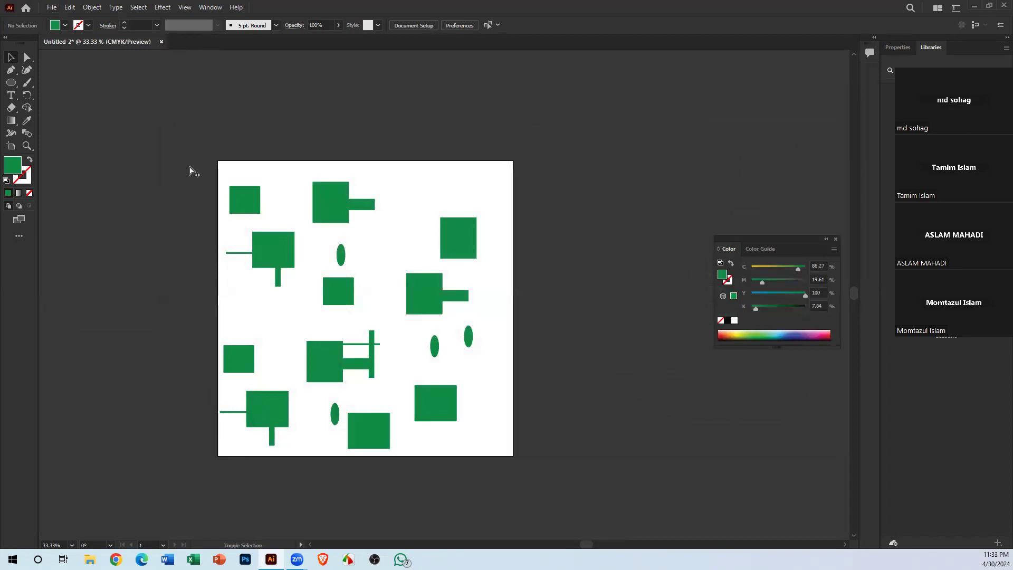
Start exporting the artboard through Save for Web in JPEG format up to choosing the file location, and cancel the export
key(ctrl+alt+shift+s)
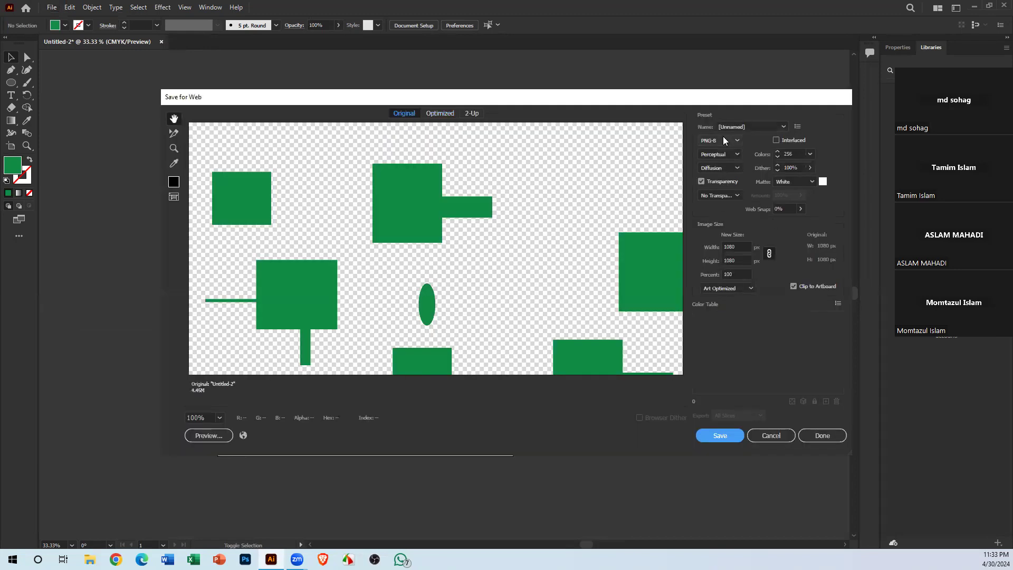
click(723, 136)
click(724, 164)
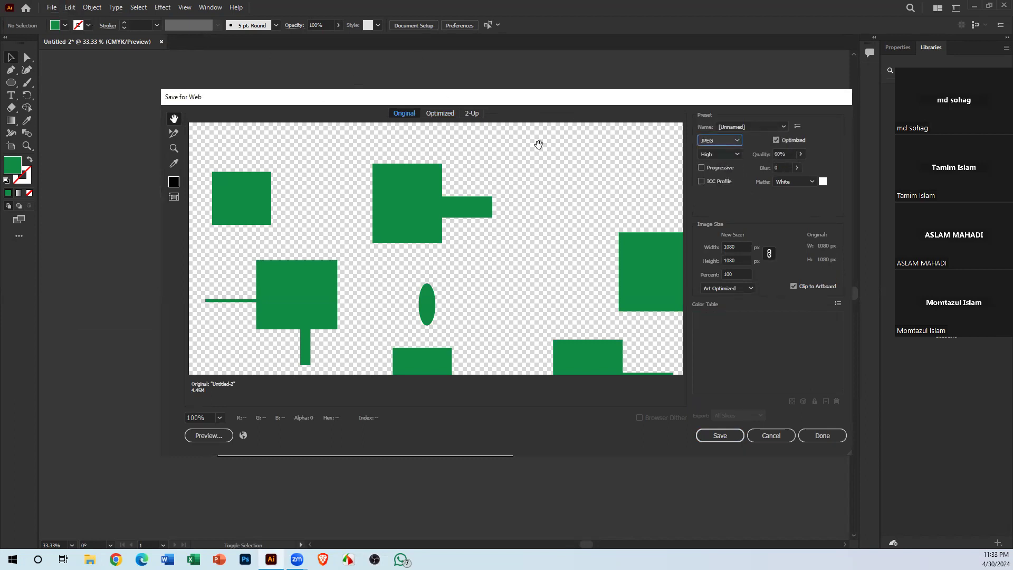
click(735, 434)
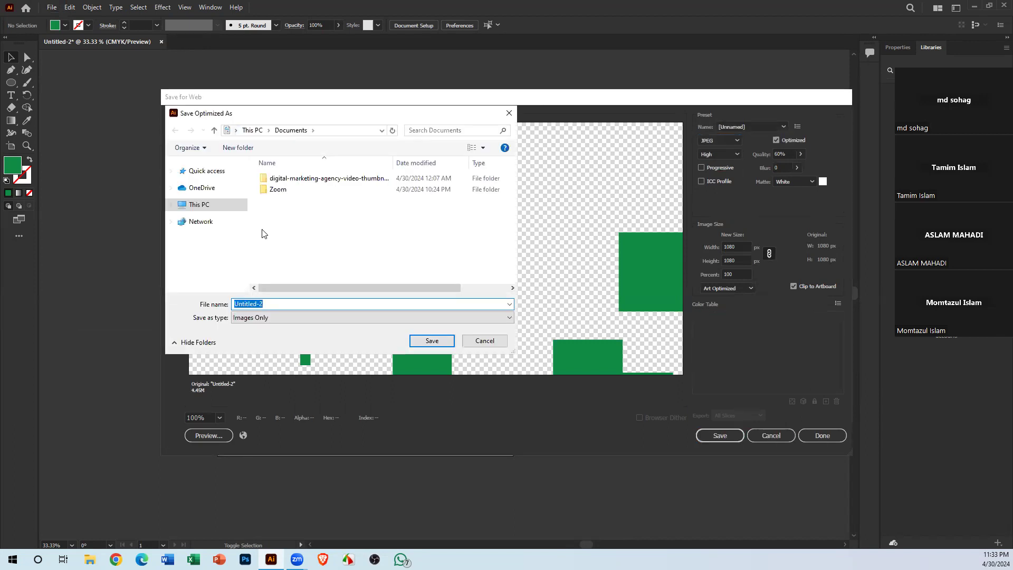
click(485, 341)
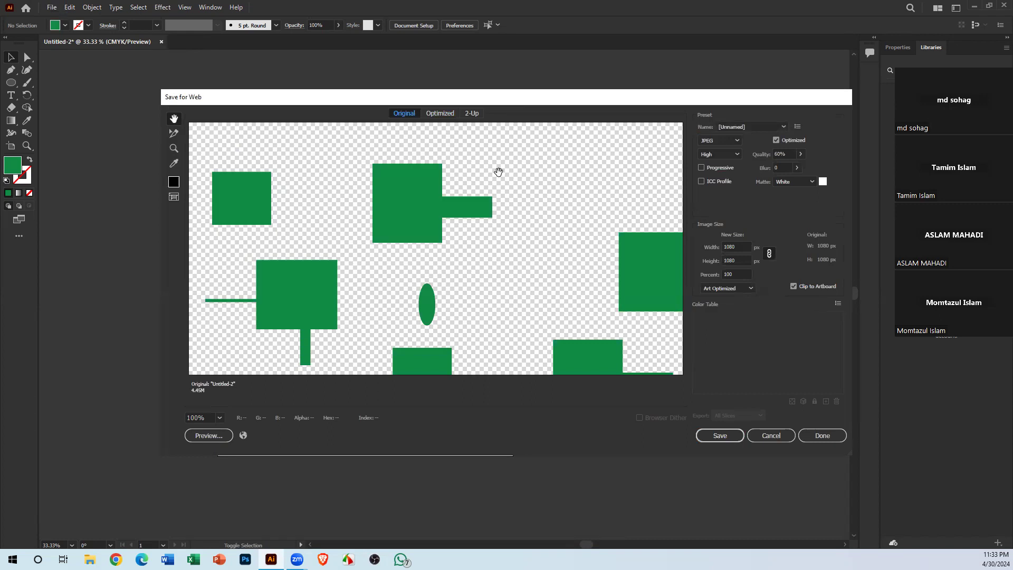
click(780, 434)
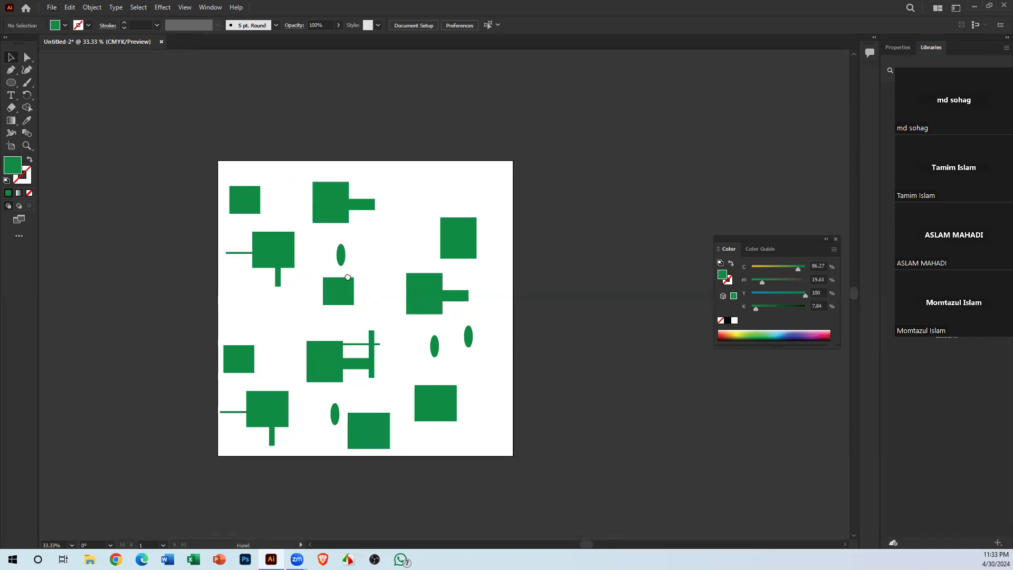
Select all the green shapes on the artboard
scroll(317, 264, down, 2)
scroll(317, 264, right, 3)
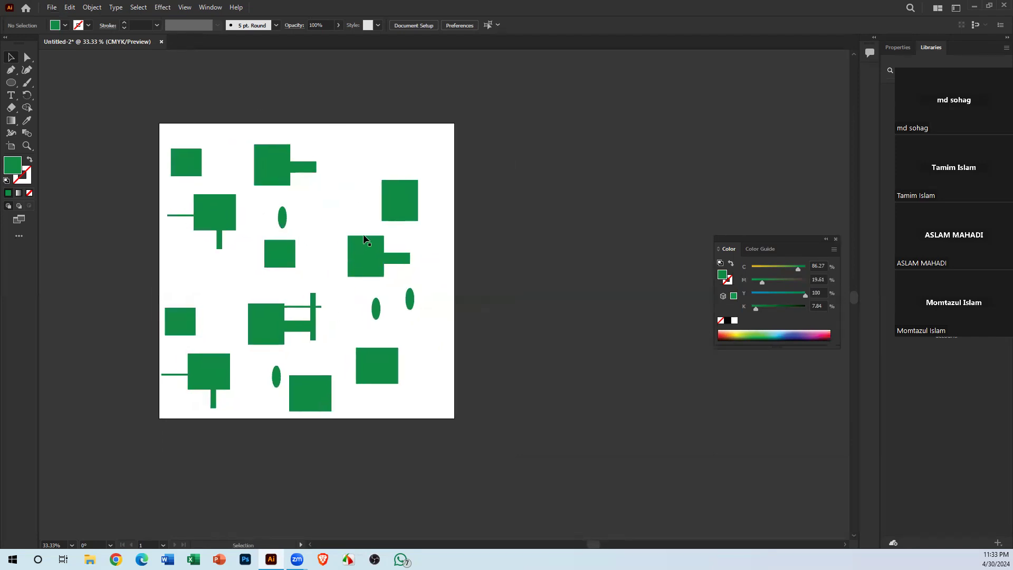
drag(147, 134, 396, 414)
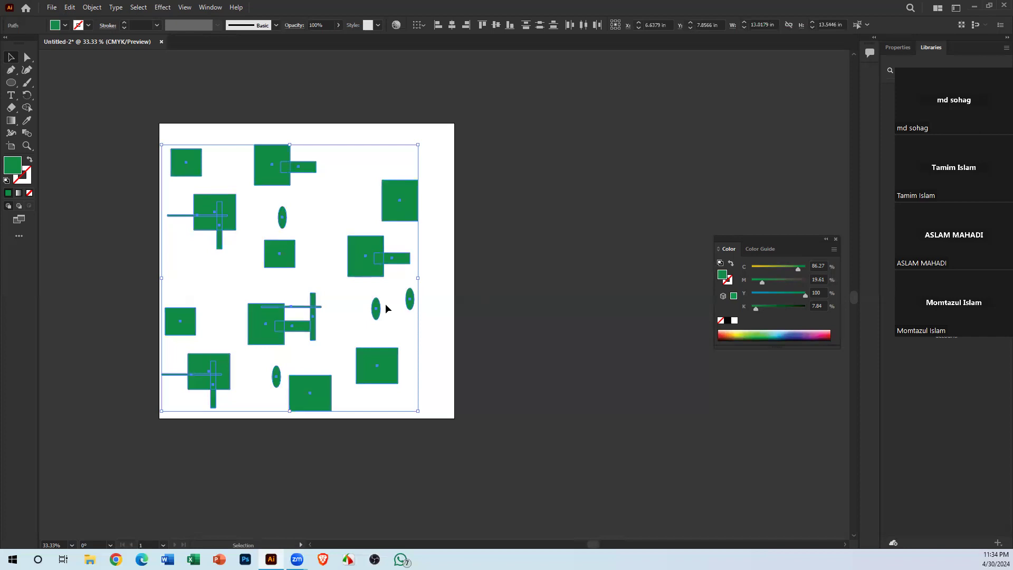
scroll(388, 270, up, 1)
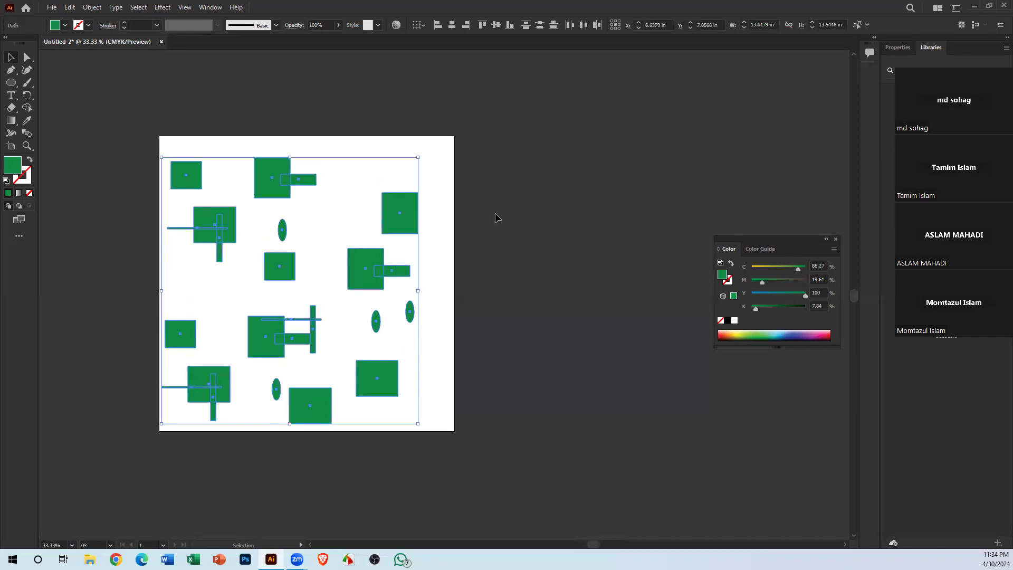
drag(169, 118, 427, 430)
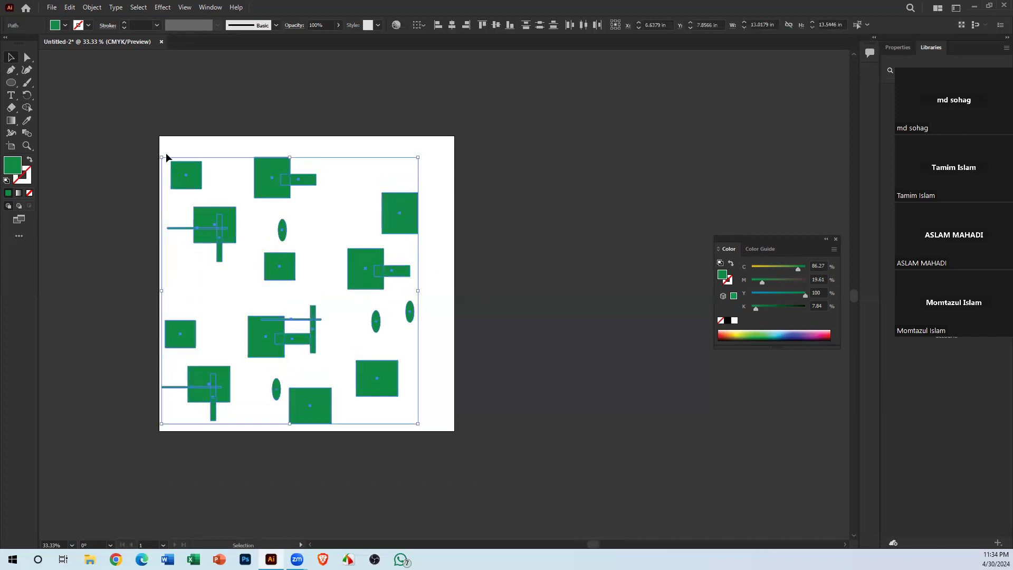